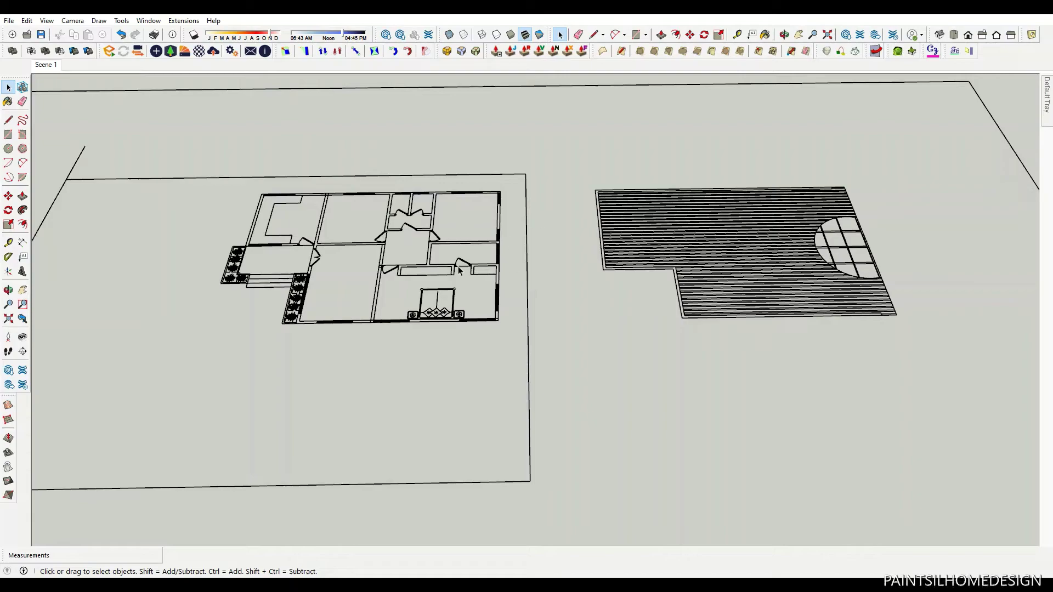
# - Trace a rectangle face over the left wall strip of the floor plan
pyautogui.scroll(-3, 673, 228)
pyautogui.scroll(5, 387, 219)
pyautogui.scroll(5, 403, 334)
pyautogui.press('r')
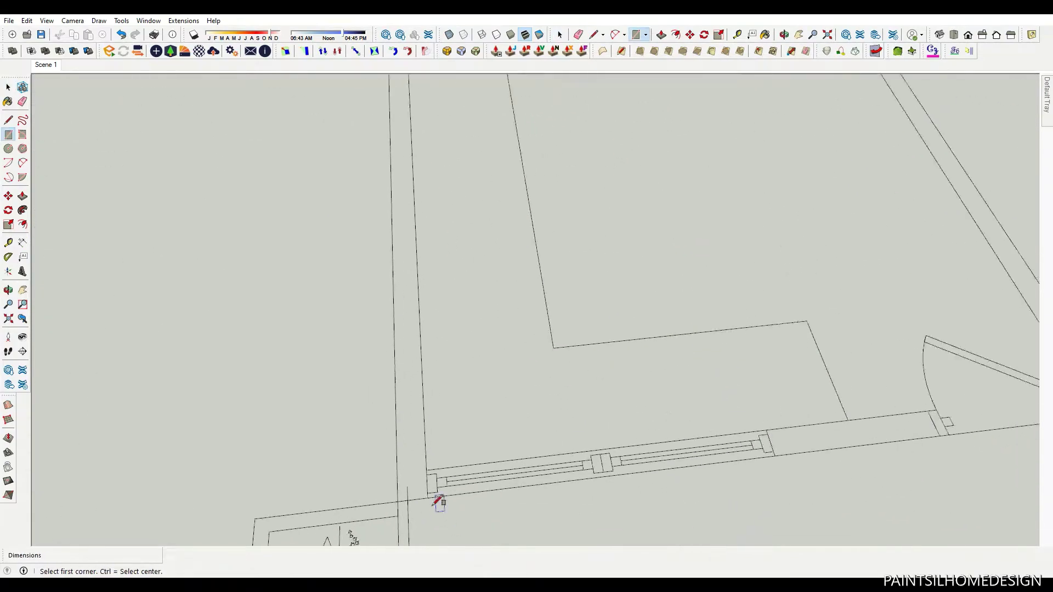
pyautogui.click(432, 502)
pyautogui.keyDown('shift'); pyautogui.moveTo(430, 489); pyautogui.dragTo(435, 282, button='middle'); pyautogui.keyUp('shift')
pyautogui.click(396, 202)
pyautogui.scroll(2, 373, 242)
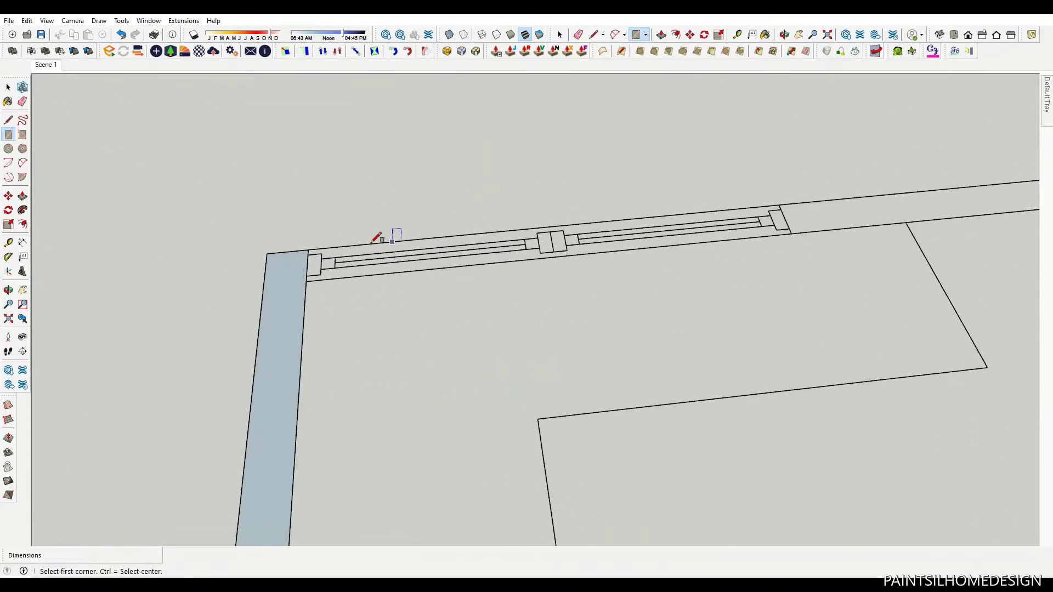
pyautogui.scroll(2, 377, 238)
# - Trace rectangle faces over the window strip and along the top wall
pyautogui.click(301, 245)
pyautogui.scroll(-2, 301, 244)
pyautogui.scroll(2, 660, 224)
pyautogui.click(560, 251)
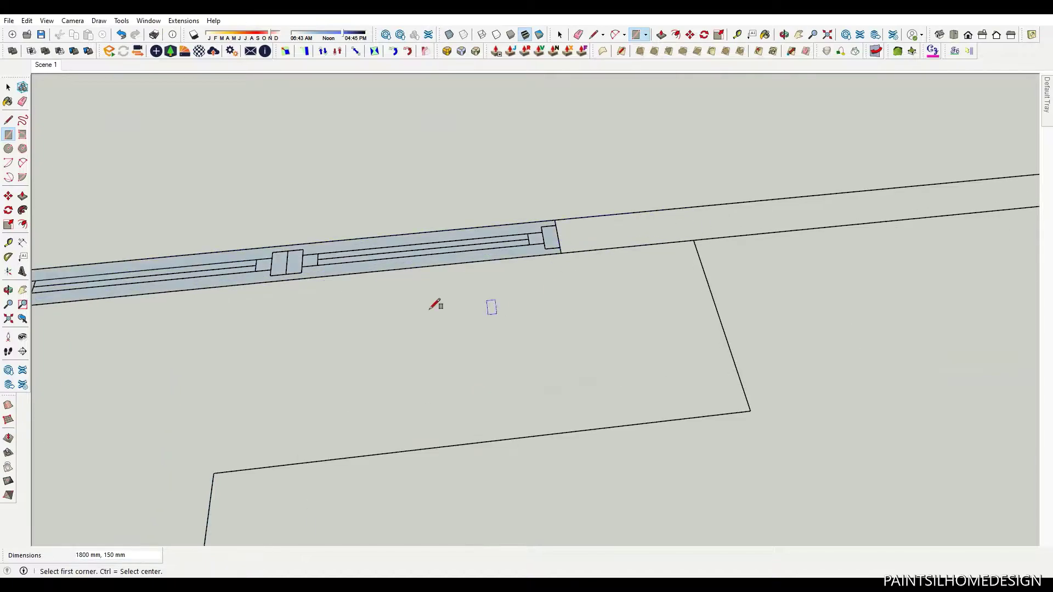
pyautogui.scroll(-2, 439, 296)
pyautogui.scroll(2, 428, 285)
pyautogui.click(419, 283)
pyautogui.scroll(-2, 494, 277)
pyautogui.scroll(2, 548, 269)
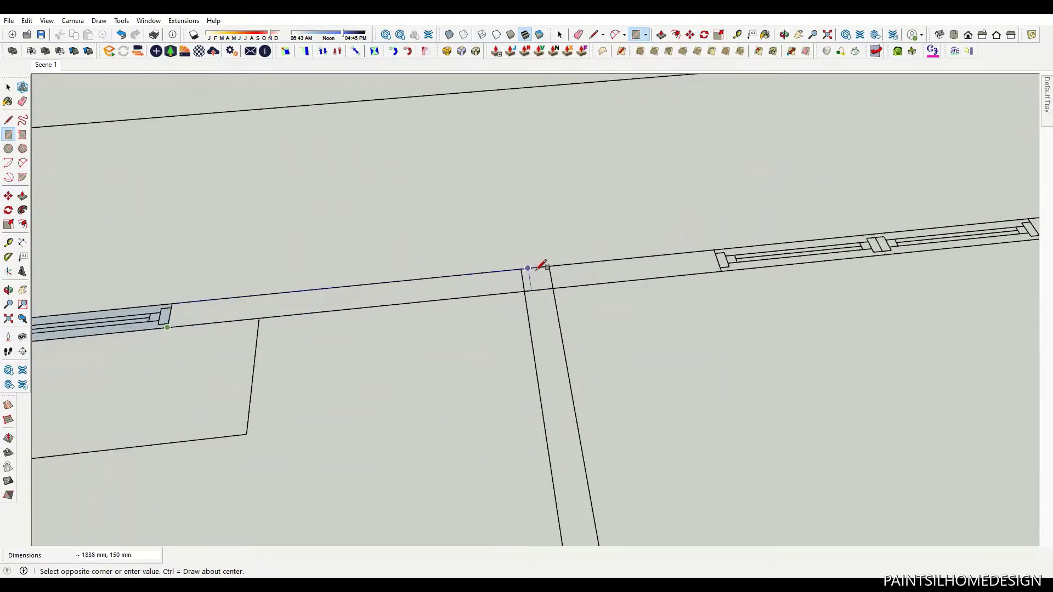
pyautogui.click(713, 250)
# - Trace faces over the vertical and horizontal interior wall strips
pyautogui.click(524, 290)
pyautogui.scroll(-2, 493, 220)
pyautogui.scroll(2, 477, 160)
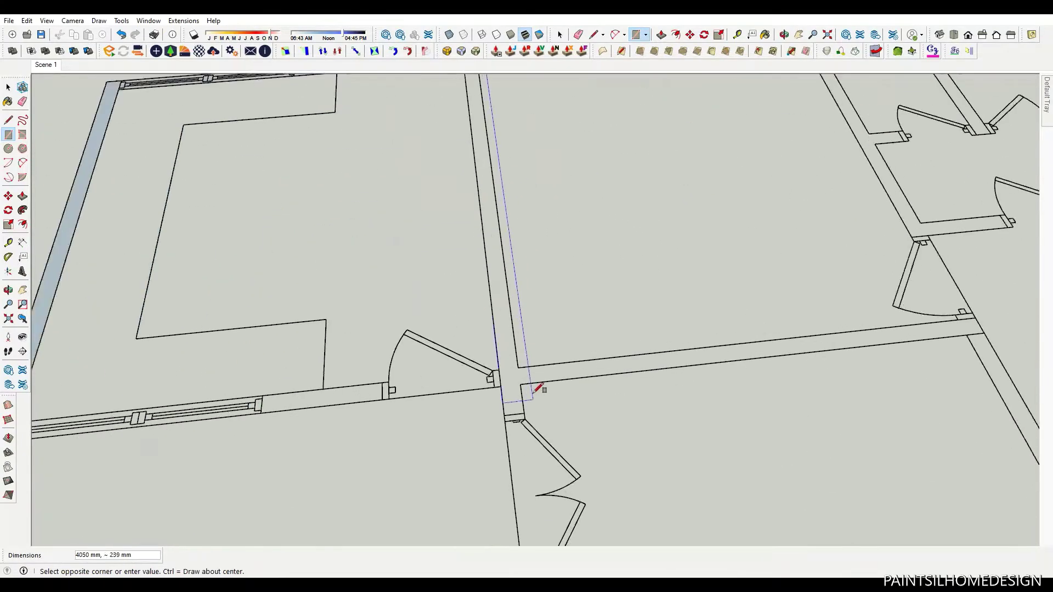
pyautogui.scroll(1, 527, 406)
pyautogui.click(518, 428)
pyautogui.scroll(-3, 766, 324)
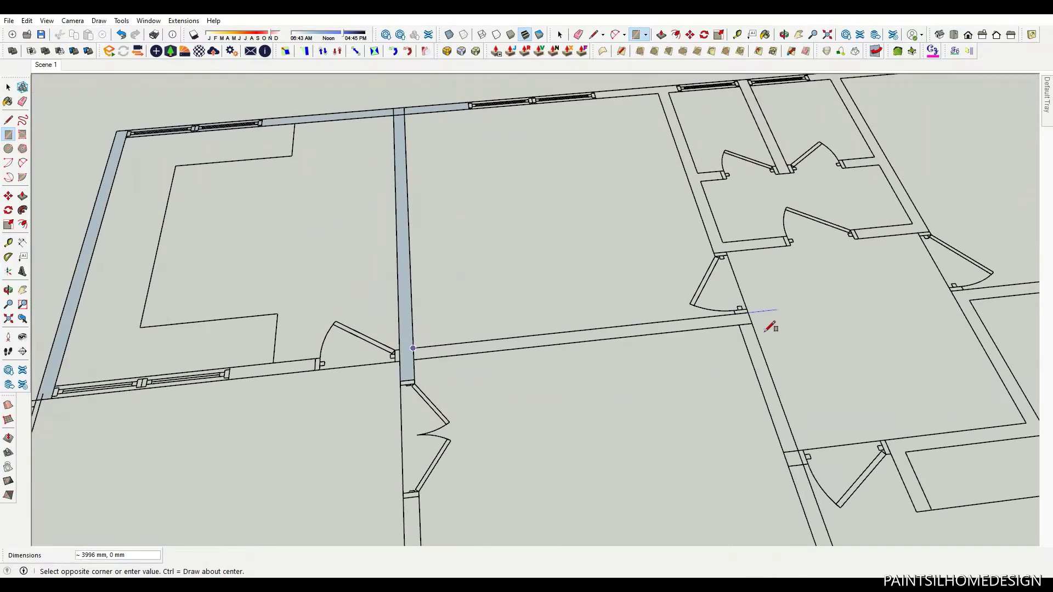
pyautogui.scroll(1, 746, 314)
pyautogui.click(746, 313)
pyautogui.scroll(2, 438, 353)
# - Erase the extra edges left by the traced rectangles
pyautogui.press('e')
pyautogui.scroll(1, 496, 399)
pyautogui.scroll(-3, 456, 172)
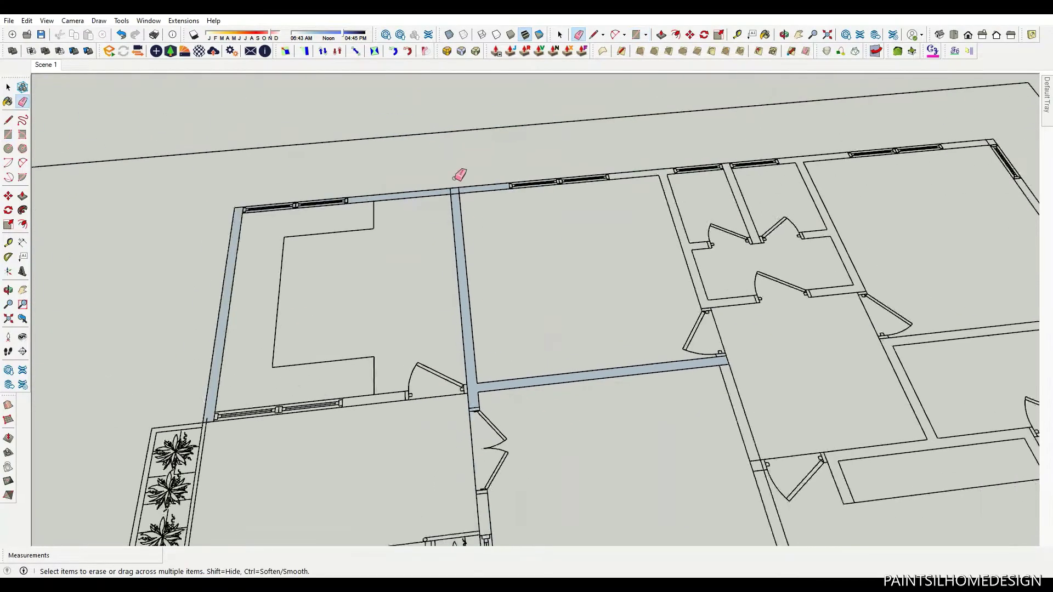
pyautogui.scroll(3, 454, 219)
pyautogui.press('space')
pyautogui.scroll(-1, 468, 256)
pyautogui.scroll(-1, 517, 324)
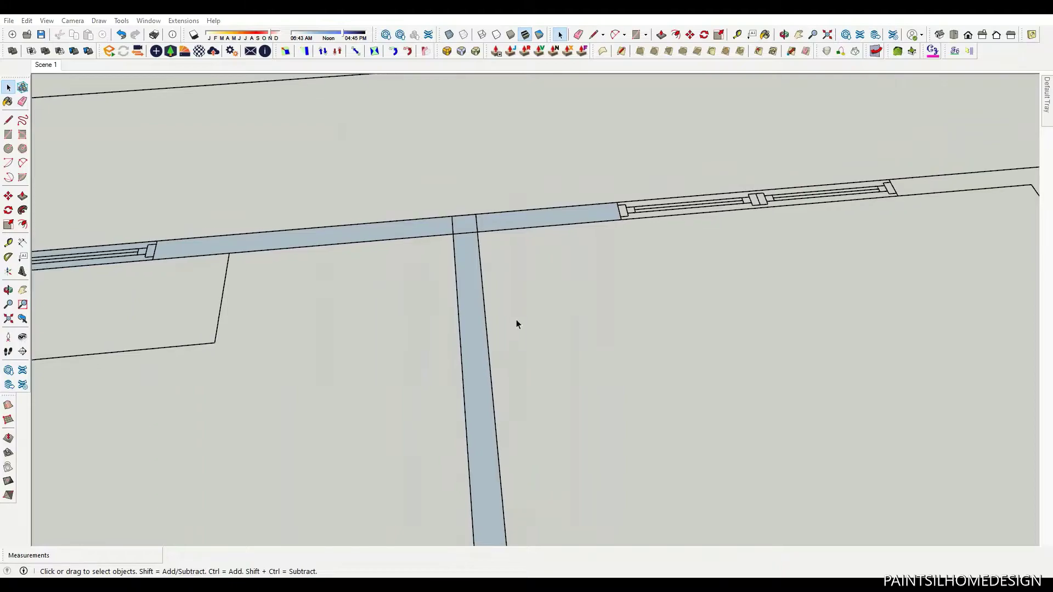
pyautogui.moveTo(518, 325)
pyautogui.mouseDown(button='middle')
pyautogui.moveTo(743, 226)
pyautogui.moveTo(529, 312)
pyautogui.mouseUp(button='middle')
# - Push/pull the left wall strip upward into a raised wall
pyautogui.scroll(2, 519, 345)
pyautogui.press('p')
pyautogui.click(521, 345)
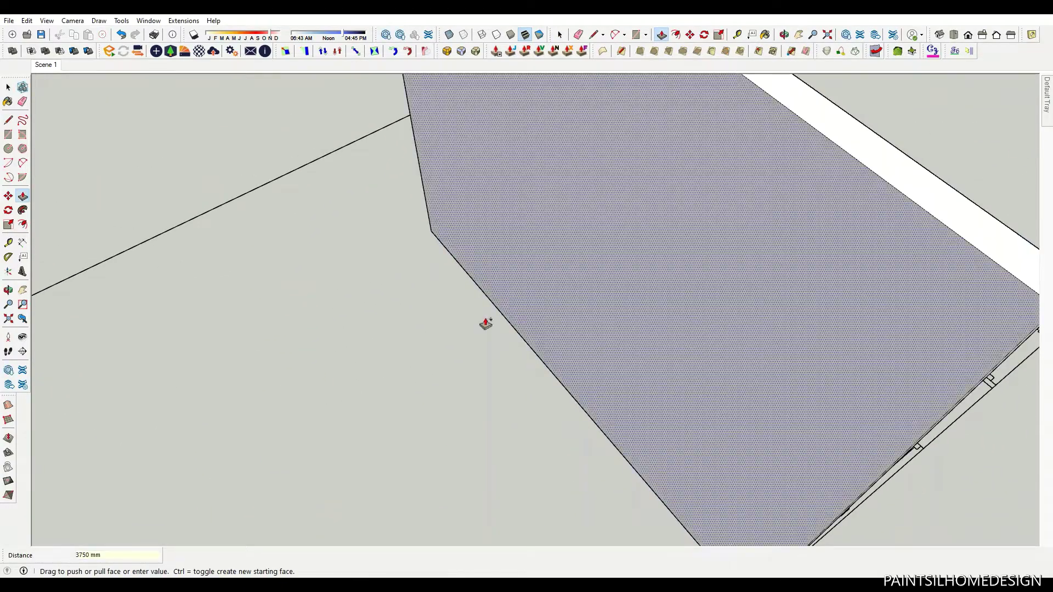
pyautogui.click(485, 323)
pyautogui.scroll(-3, 485, 322)
pyautogui.scroll(2, 617, 188)
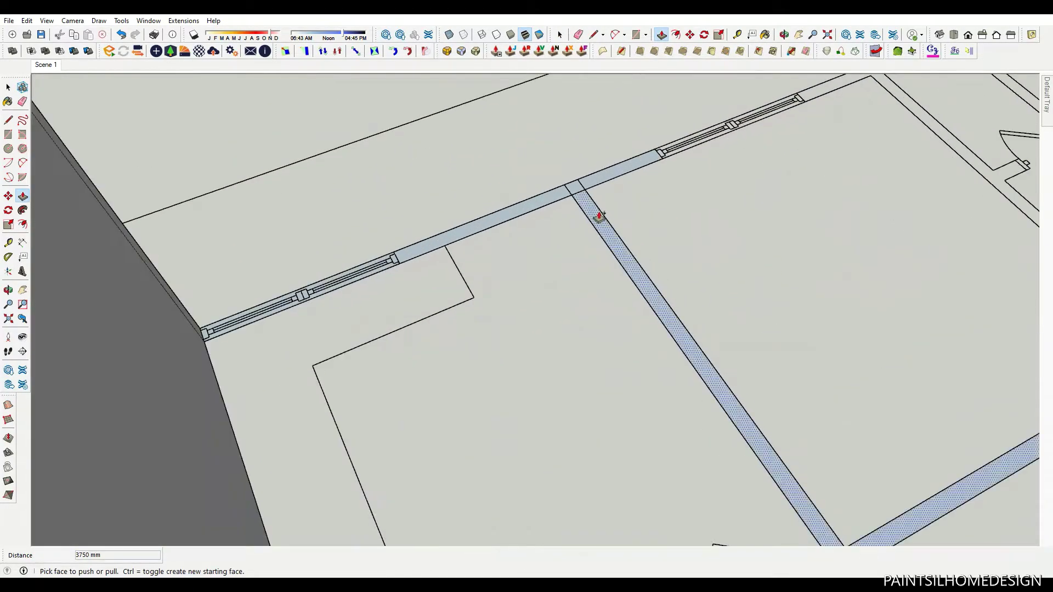
pyautogui.scroll(2, 575, 191)
pyautogui.scroll(-2, 575, 191)
pyautogui.scroll(-3, 858, 294)
pyautogui.moveTo(858, 294); pyautogui.dragTo(536, 357, button='middle')
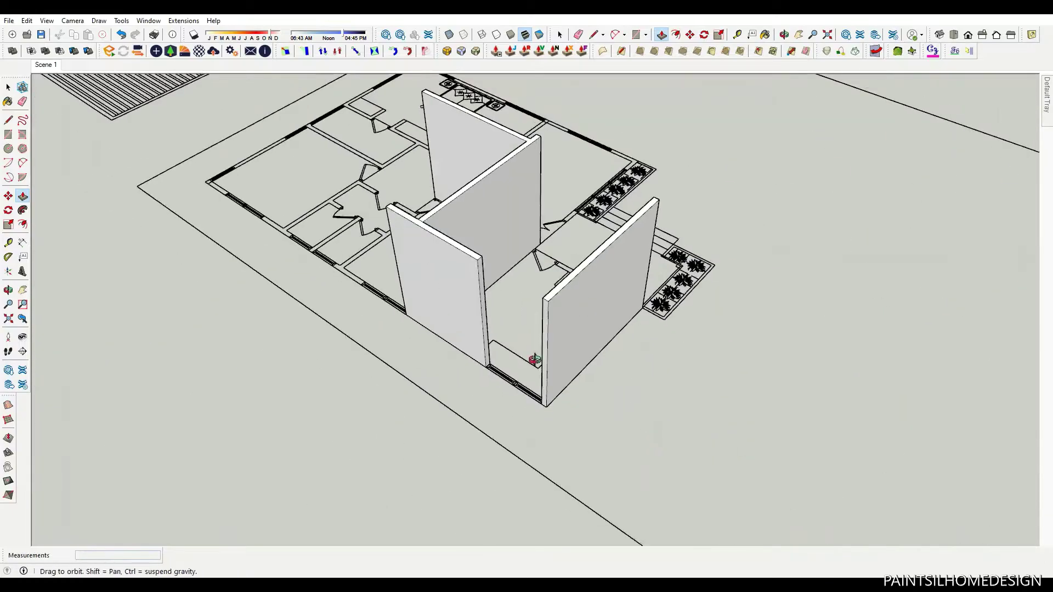
pyautogui.scroll(4, 609, 310)
# - Raise the strip at the wall base up to the top of the wall
pyautogui.click(609, 310)
pyautogui.scroll(2, 598, 286)
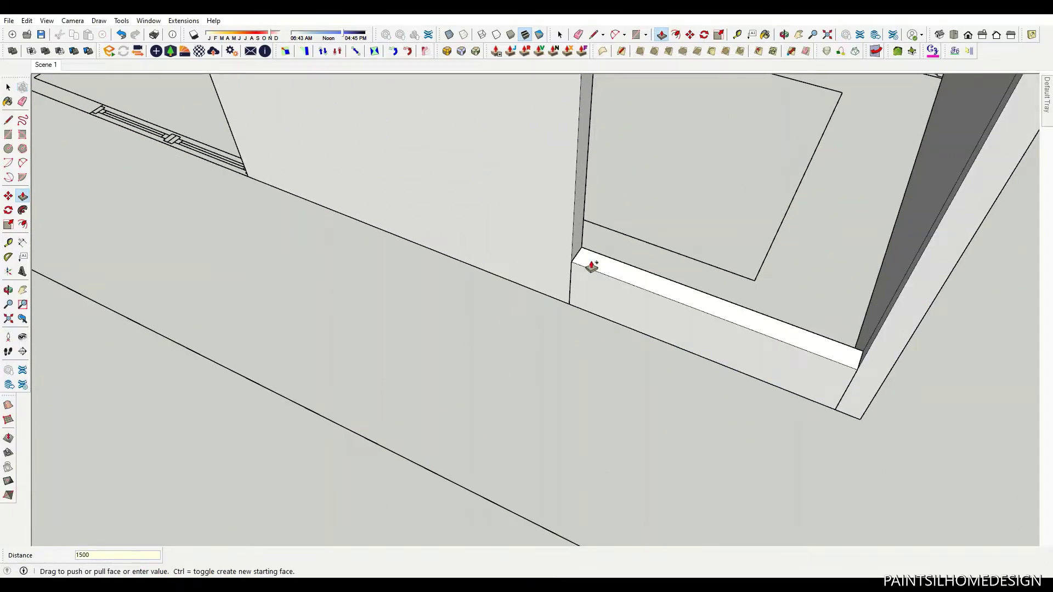
pyautogui.scroll(-3, 592, 267)
pyautogui.scroll(1, 564, 430)
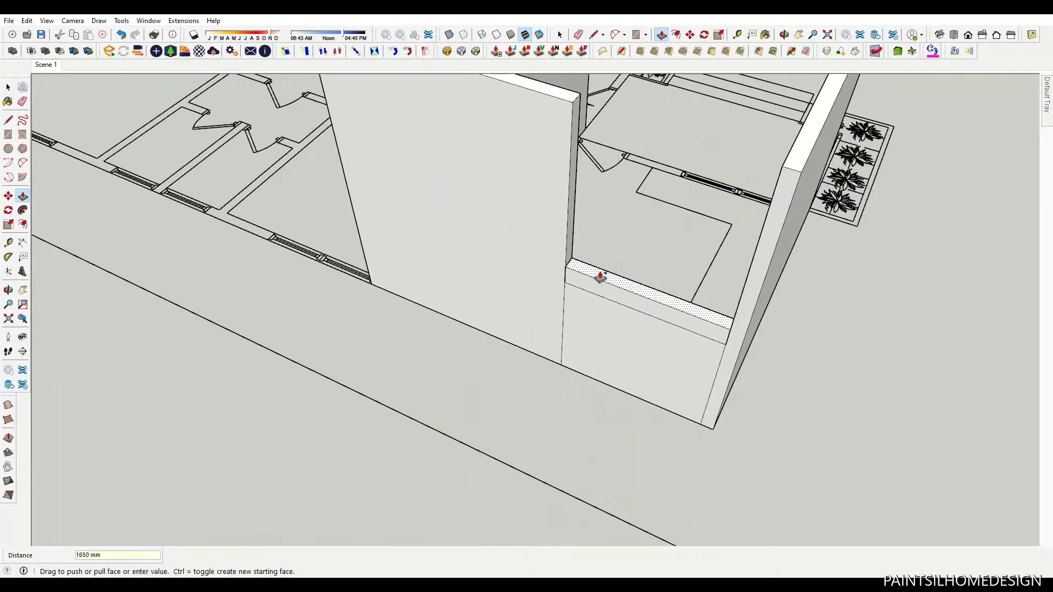
pyautogui.scroll(2, 599, 219)
pyautogui.click(522, 98)
pyautogui.press('e')
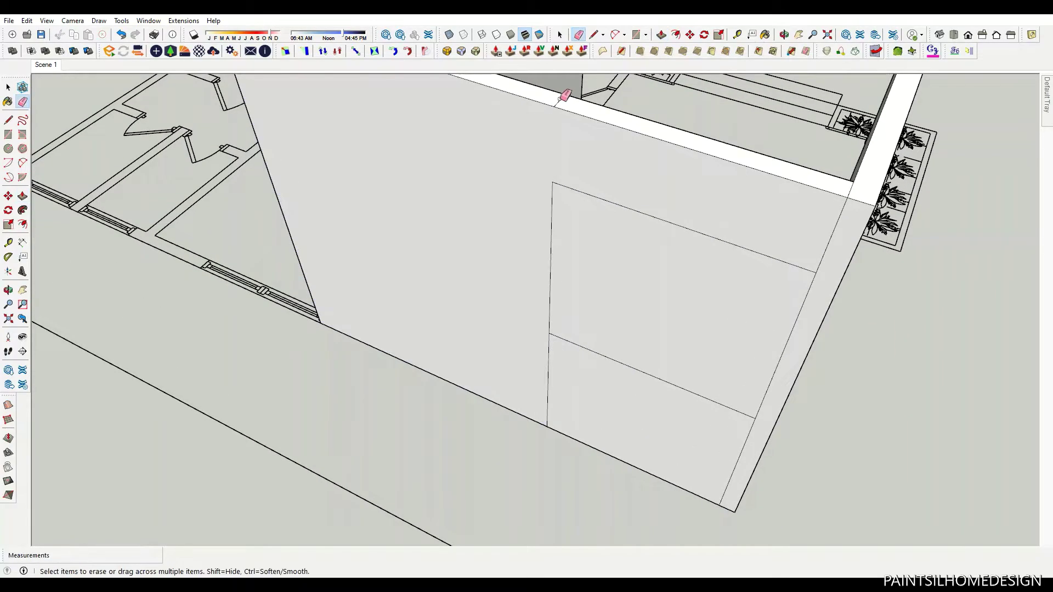
pyautogui.scroll(-1, 748, 202)
pyautogui.scroll(1, 675, 393)
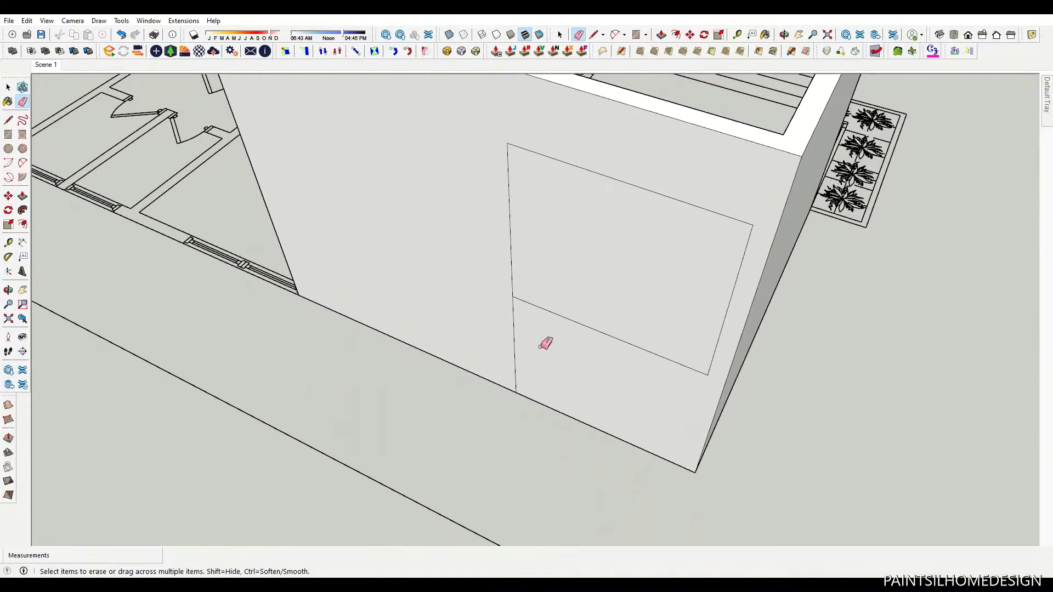
pyautogui.scroll(-3, 724, 229)
pyautogui.moveTo(725, 228); pyautogui.dragTo(735, 263, button='middle')
pyautogui.scroll(3, 463, 392)
pyautogui.scroll(3, 592, 328)
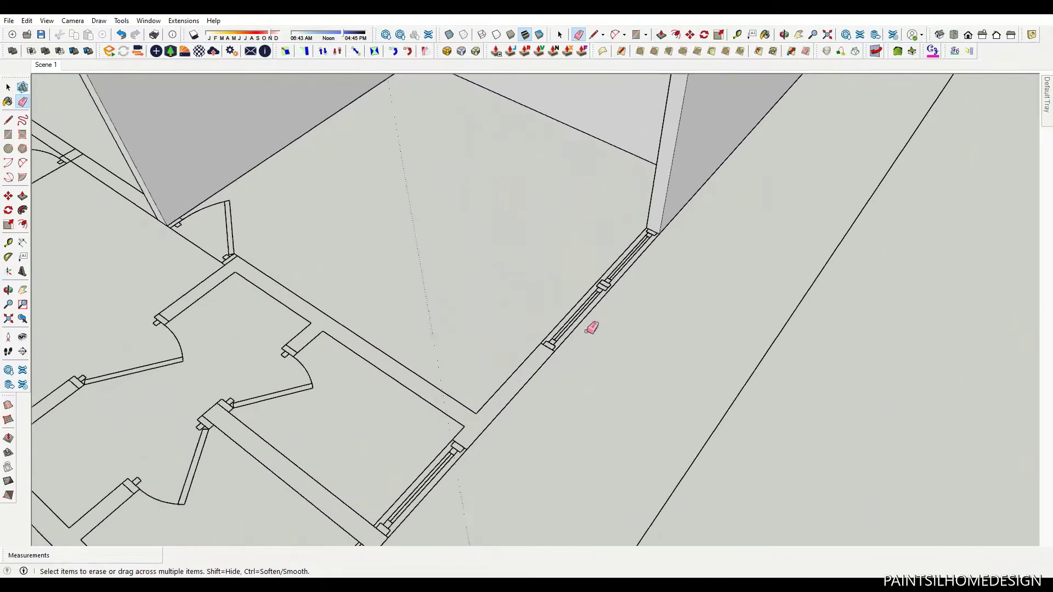
pyautogui.scroll(1, 592, 328)
# - Extrude another wall face upward and pull its end face outward
pyautogui.press('p')
pyautogui.moveTo(638, 258)
pyautogui.mouseDown(button='middle')
pyautogui.moveTo(552, 360)
pyautogui.moveTo(543, 280)
pyautogui.mouseUp(button='middle')
pyautogui.scroll(-2, 554, 346)
pyautogui.scroll(3, 589, 287)
pyautogui.click(594, 319)
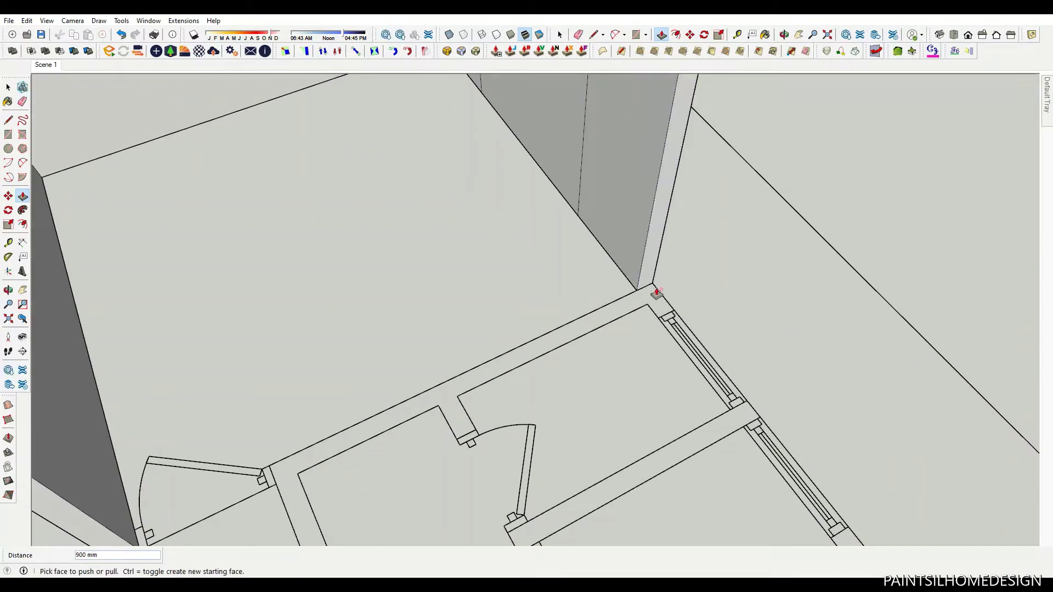
pyautogui.click(650, 297)
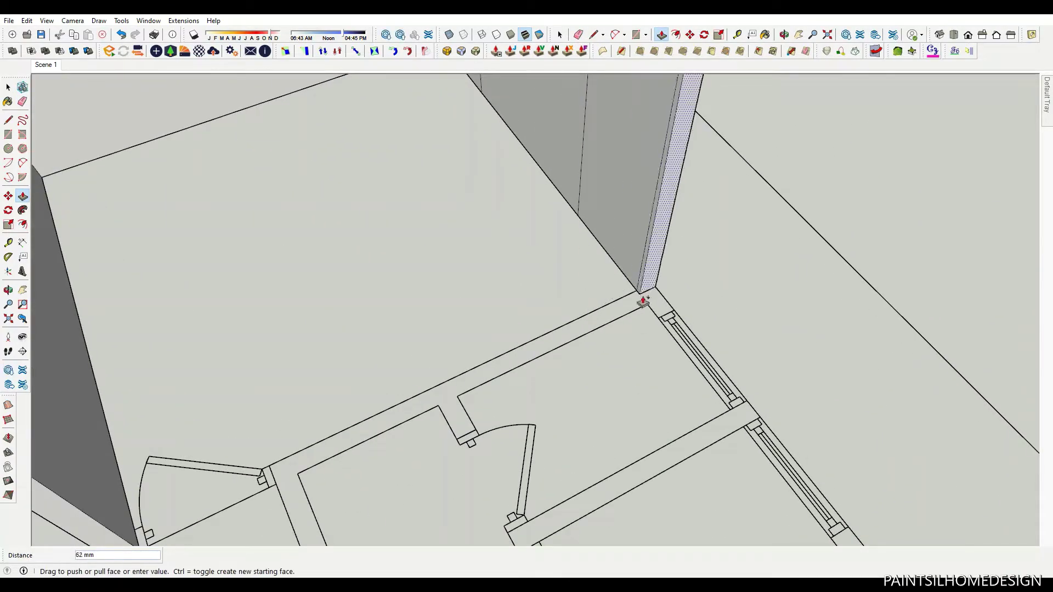
pyautogui.click(463, 423)
pyautogui.scroll(-3, 647, 376)
pyautogui.scroll(3, 645, 310)
# - Thicken the thin interior wall face
pyautogui.click(646, 310)
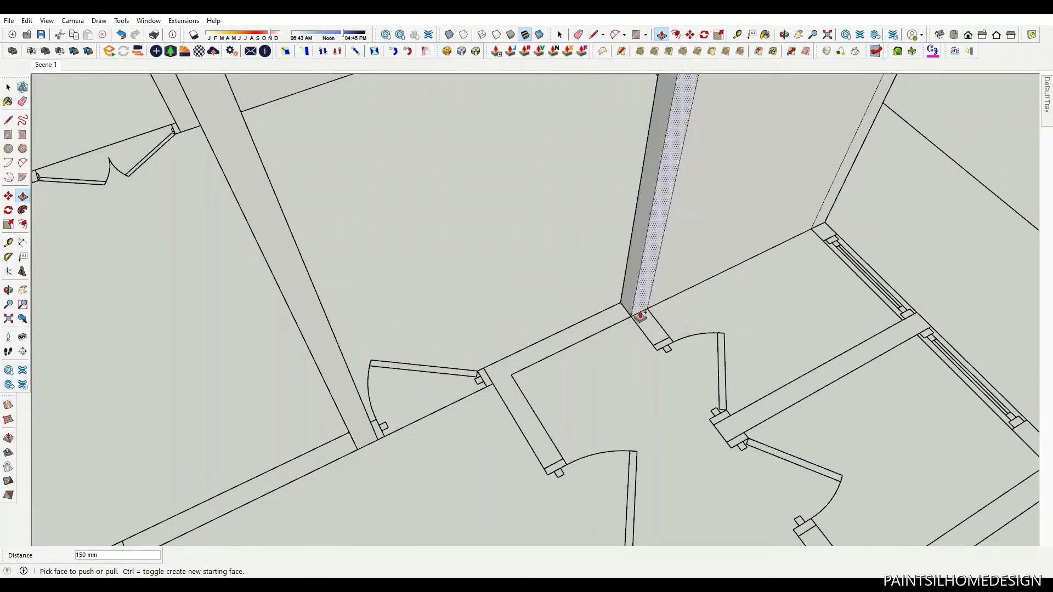
pyautogui.click(647, 346)
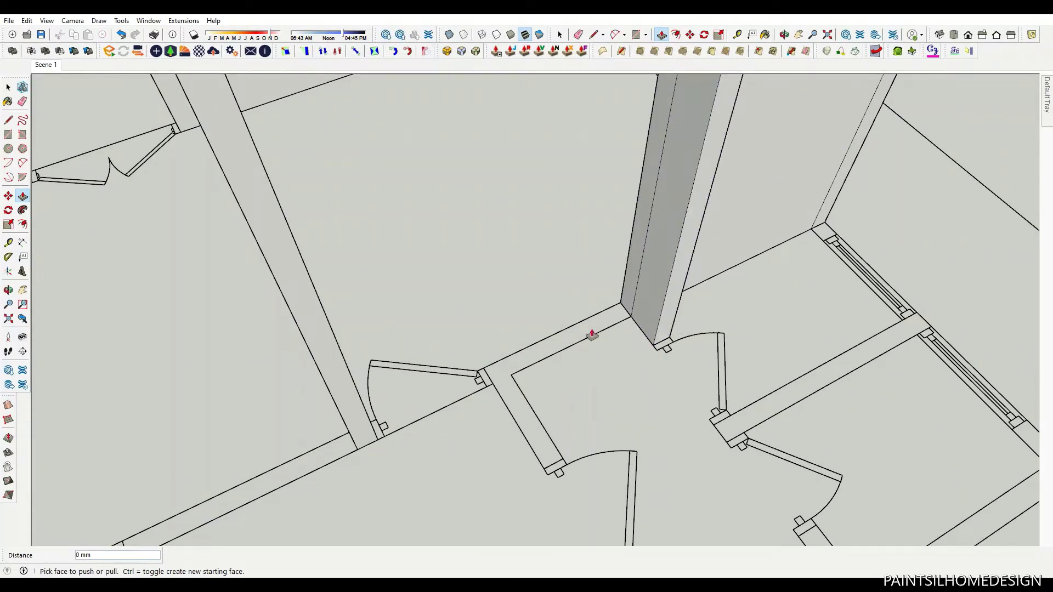
pyautogui.click(528, 402)
pyautogui.scroll(-3, 518, 374)
pyautogui.scroll(3, 543, 339)
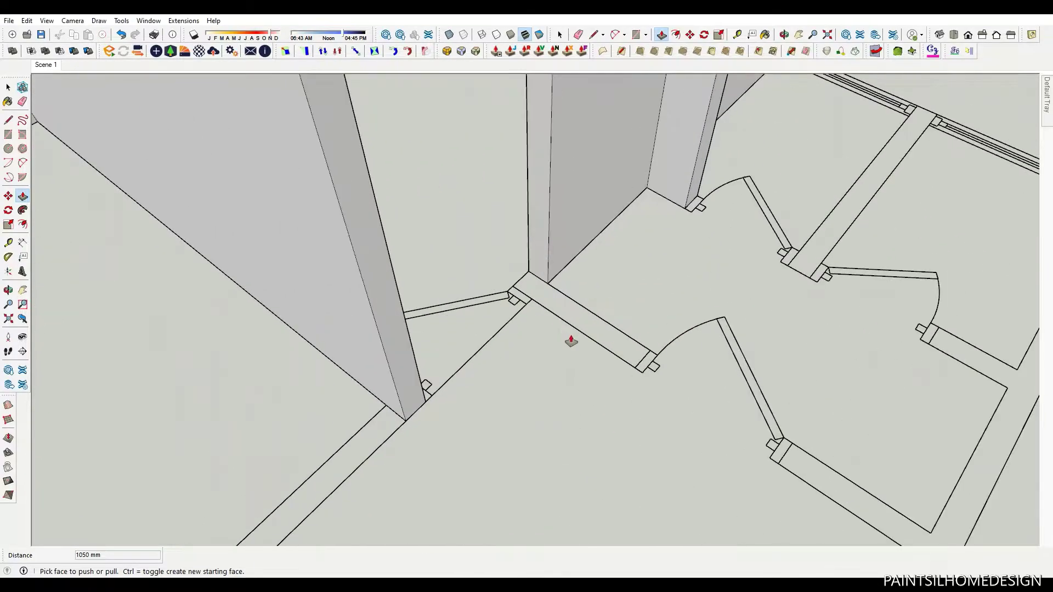
# - Extend one more wall face outward to its final size
pyautogui.click(537, 282)
pyautogui.click(537, 294)
pyautogui.click(631, 365)
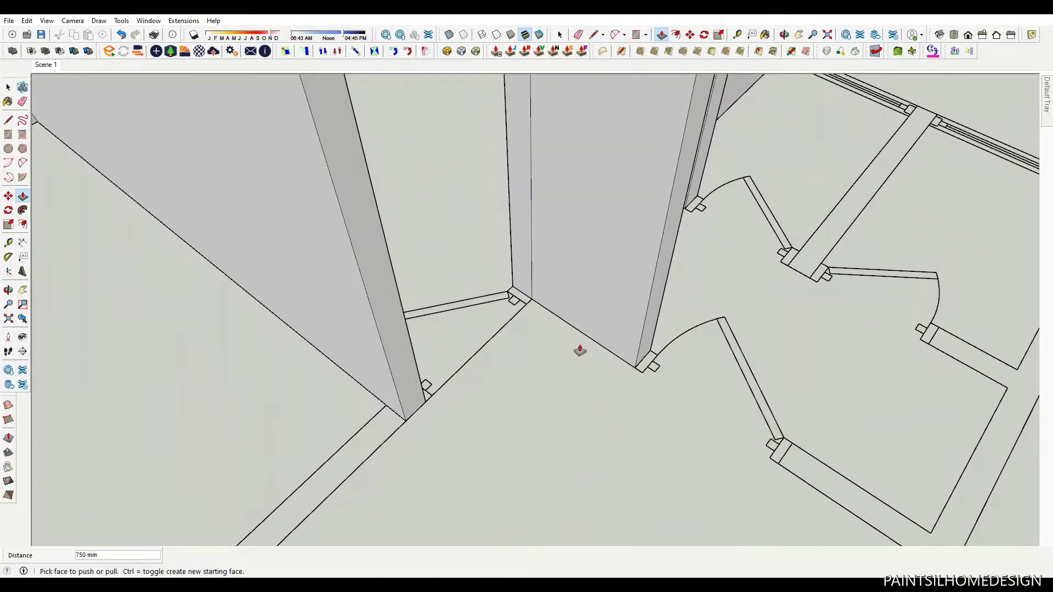
pyautogui.click(522, 281)
pyautogui.click(489, 355)
pyautogui.press('space')
pyautogui.moveTo(488, 355); pyautogui.dragTo(577, 279, button='middle')
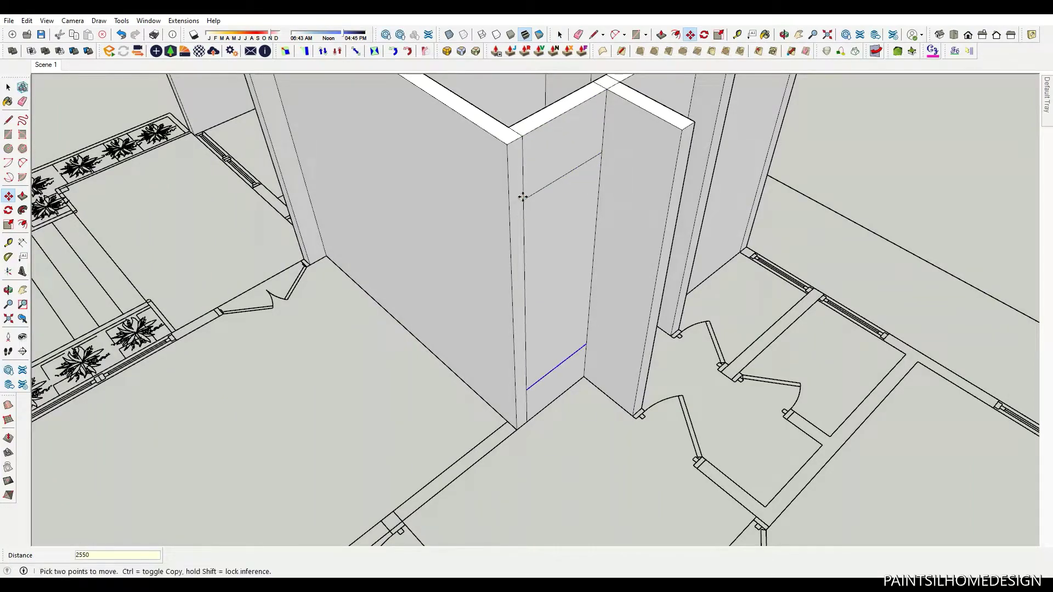
# - Erase the stray edges on the raised wall faces
pyautogui.press('e')
pyautogui.scroll(-3, 517, 122)
pyautogui.moveTo(515, 370); pyautogui.dragTo(600, 267, button='middle')
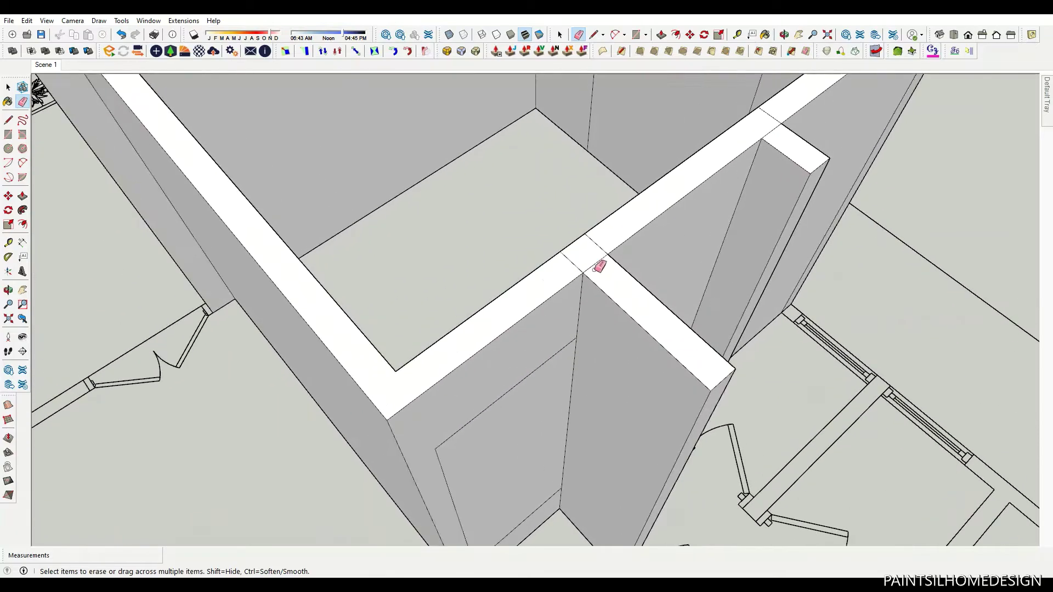
pyautogui.scroll(-5, 583, 253)
pyautogui.scroll(5, 616, 226)
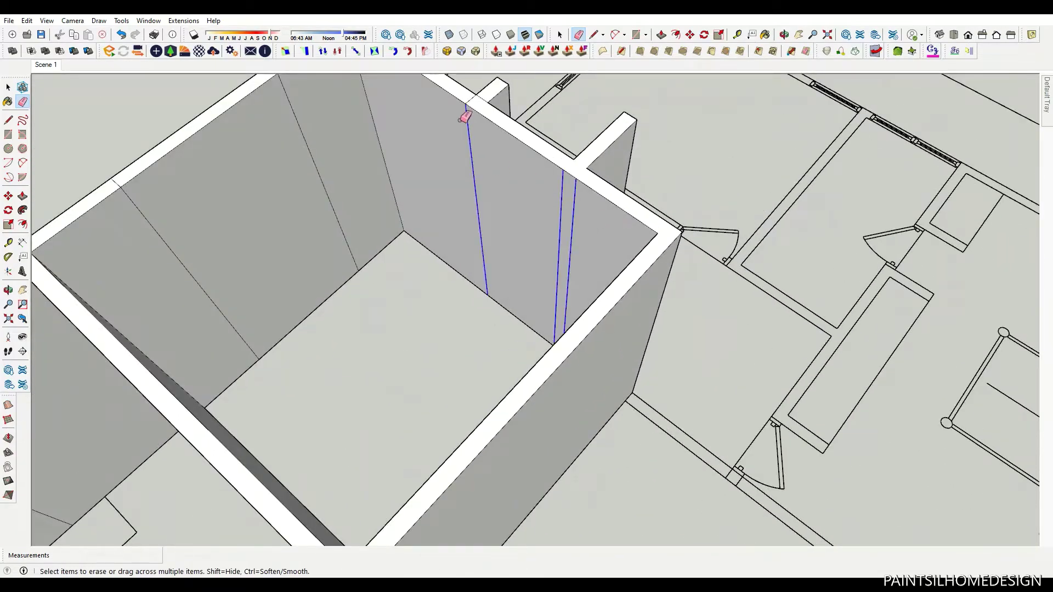
pyautogui.moveTo(463, 118); pyautogui.dragTo(464, 126)
pyautogui.scroll(5, 465, 135)
pyautogui.scroll(-5, 738, 275)
pyautogui.scroll(3, 558, 132)
pyautogui.scroll(-2, 520, 155)
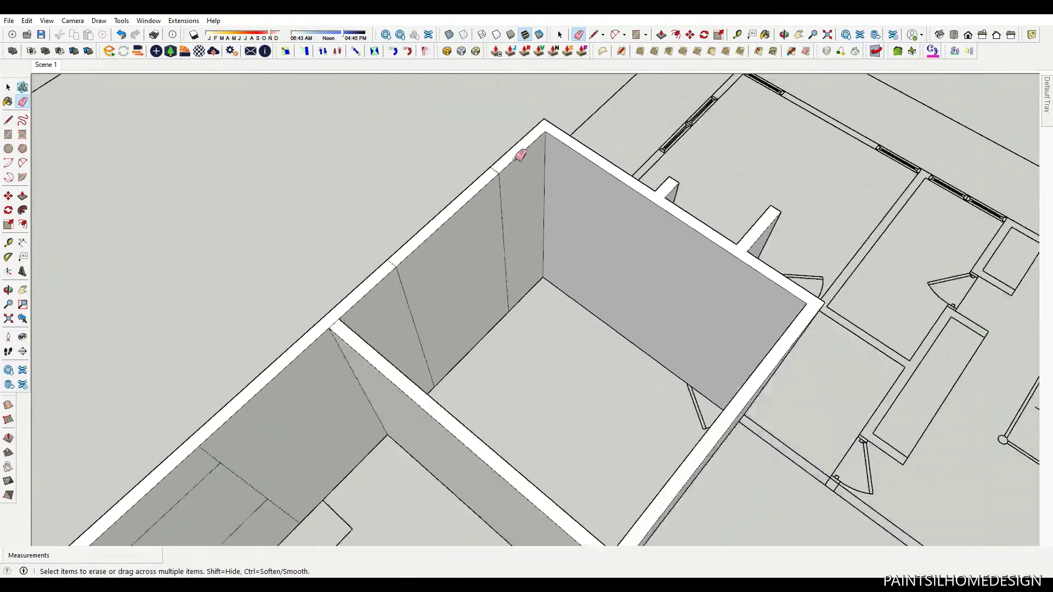
pyautogui.press('space')
pyautogui.scroll(2, 466, 203)
pyautogui.scroll(1, 417, 246)
# - Copy an edge lower down the wall and erase the leftover vertical segment
pyautogui.press('m')
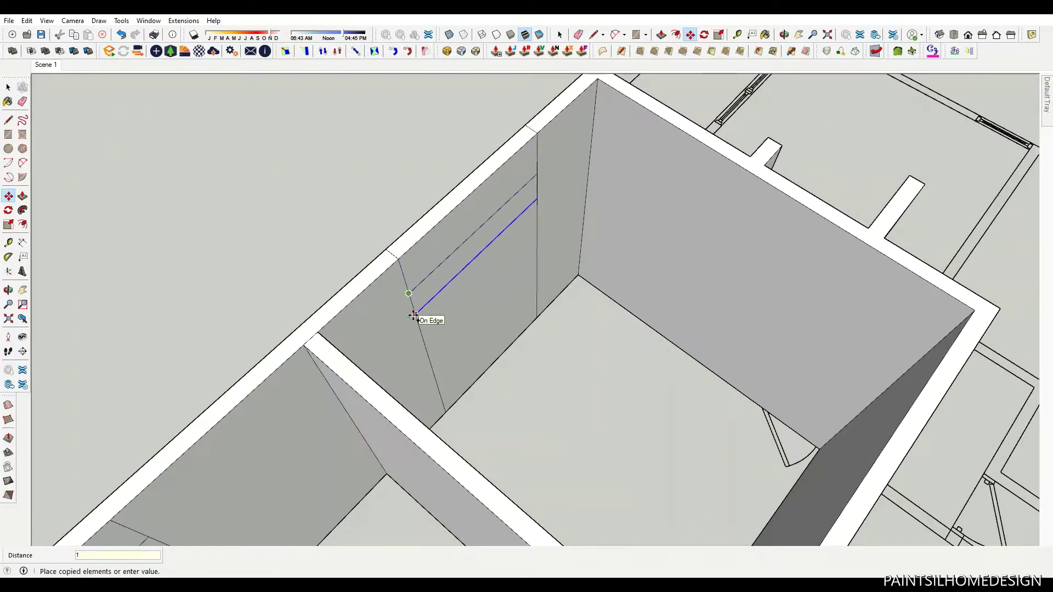
pyautogui.click(432, 366)
pyautogui.press('e')
pyautogui.click(536, 295)
pyautogui.scroll(1, 537, 144)
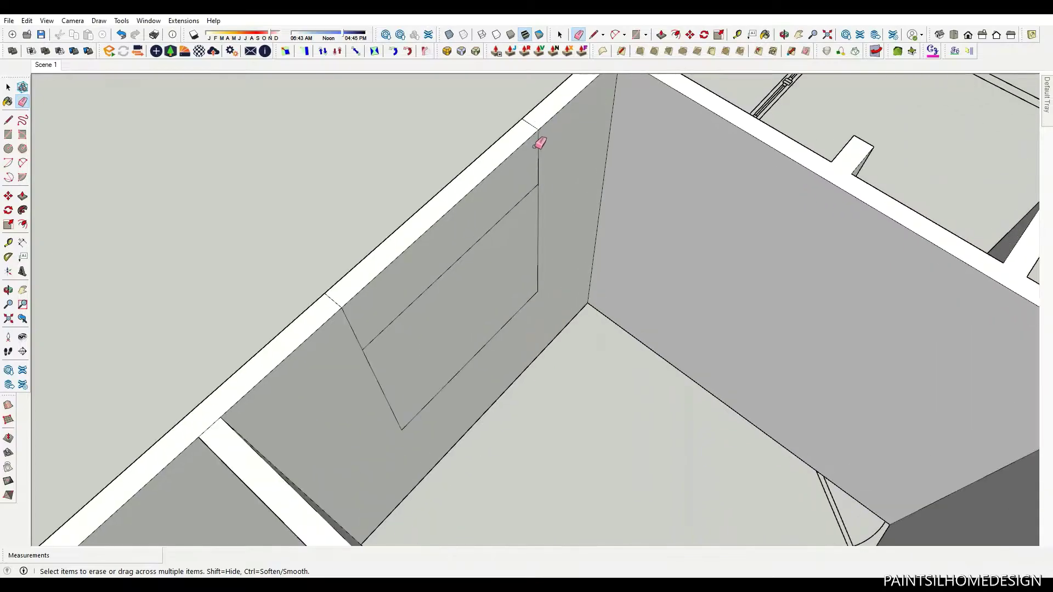
pyautogui.moveTo(356, 329)
pyautogui.mouseDown(button='middle')
pyautogui.moveTo(600, 223)
pyautogui.moveTo(395, 372)
pyautogui.moveTo(419, 329)
pyautogui.moveTo(691, 267)
pyautogui.mouseUp(button='middle')
# - Push/pull the exterior wall's end face out by 900 mm
pyautogui.scroll(-5, 428, 192)
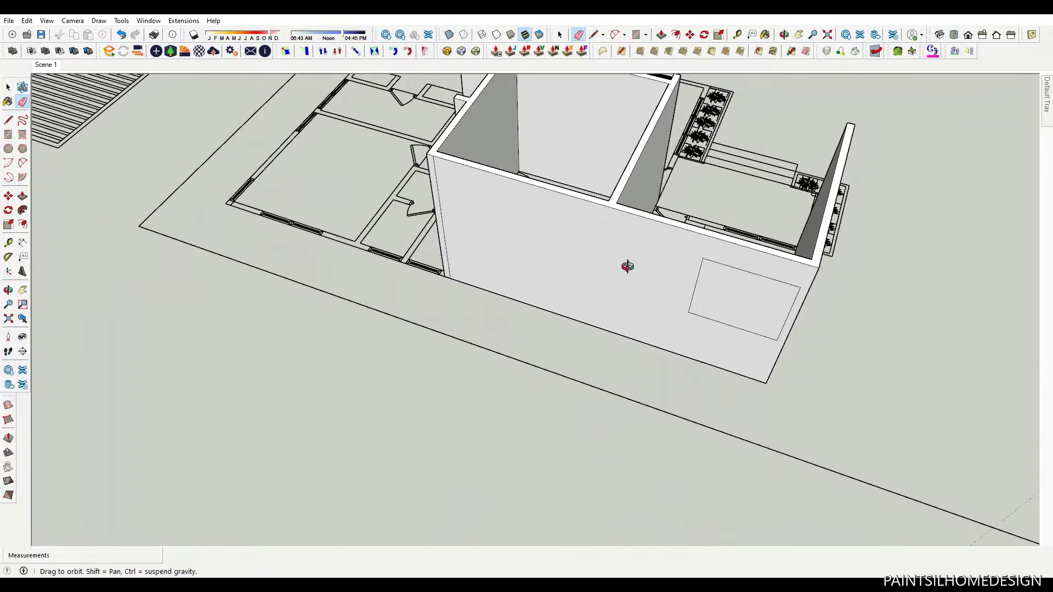
pyautogui.moveTo(625, 265); pyautogui.dragTo(521, 297, button='middle')
pyautogui.scroll(5, 540, 289)
pyautogui.scroll(-2, 539, 276)
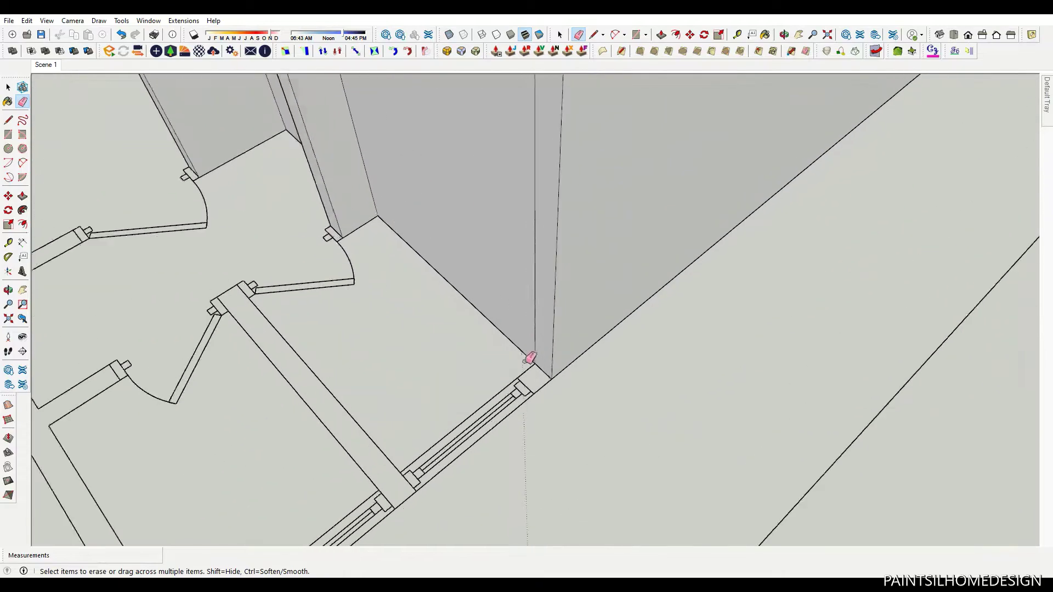
pyautogui.press('p')
pyautogui.scroll(2, 557, 377)
pyautogui.moveTo(532, 419); pyautogui.dragTo(799, 183, button='middle')
pyautogui.scroll(2, 691, 252)
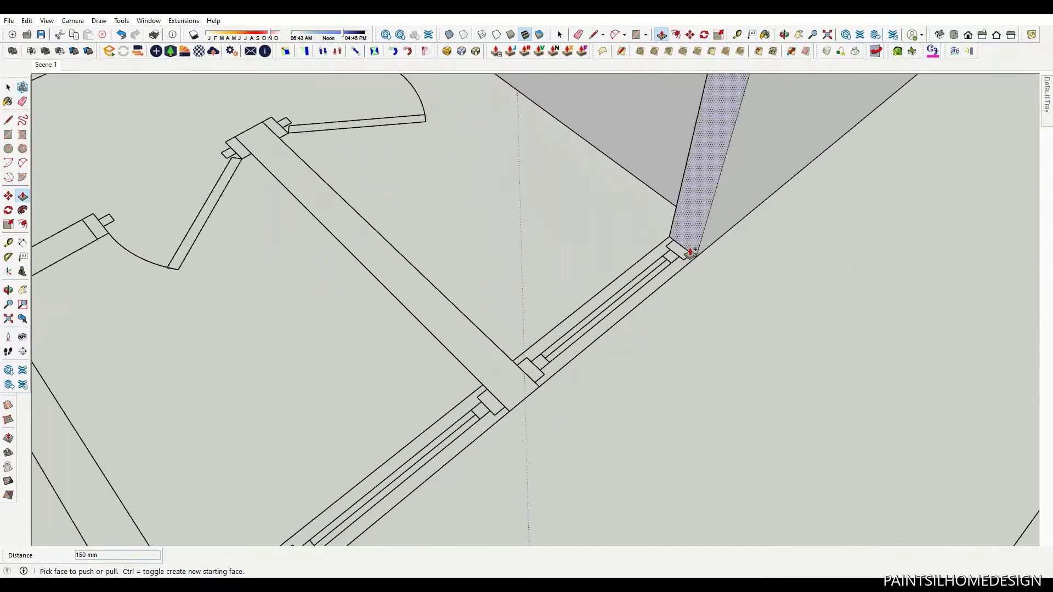
pyautogui.click(692, 251)
pyautogui.write('900')
pyautogui.press('Return')
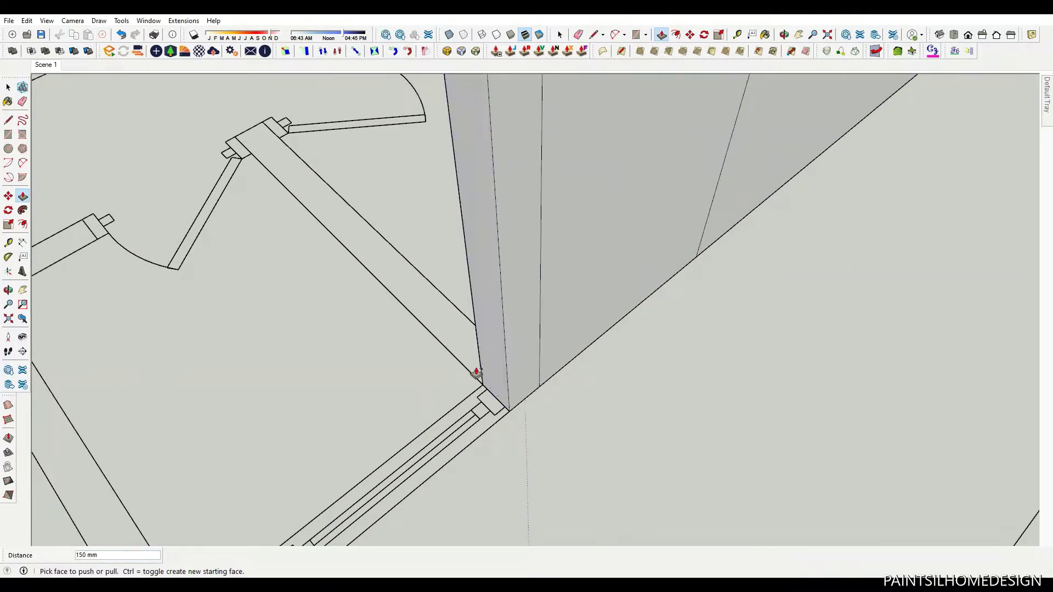
# - Pull the wall end out by another length
pyautogui.scroll(-2, 499, 306)
pyautogui.scroll(2, 405, 442)
pyautogui.scroll(-1, 774, 226)
pyautogui.scroll(2, 559, 333)
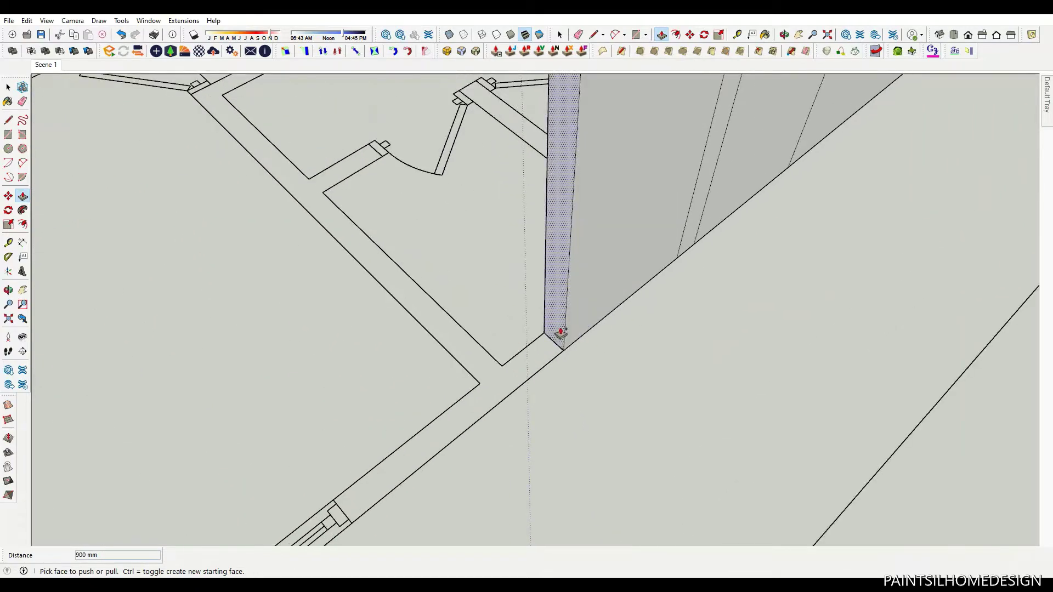
pyautogui.click(560, 334)
pyautogui.press('space')
pyautogui.moveTo(456, 322); pyautogui.dragTo(527, 181, button='middle')
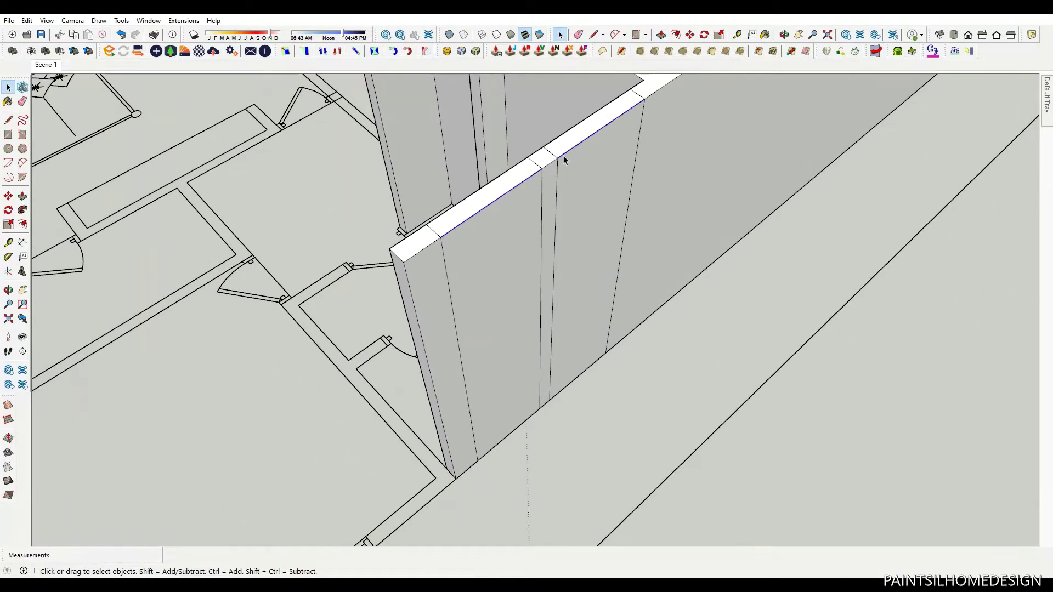
# - Pull the exterior wall's end face 1800 mm out to the floor plan corner
pyautogui.click(556, 216)
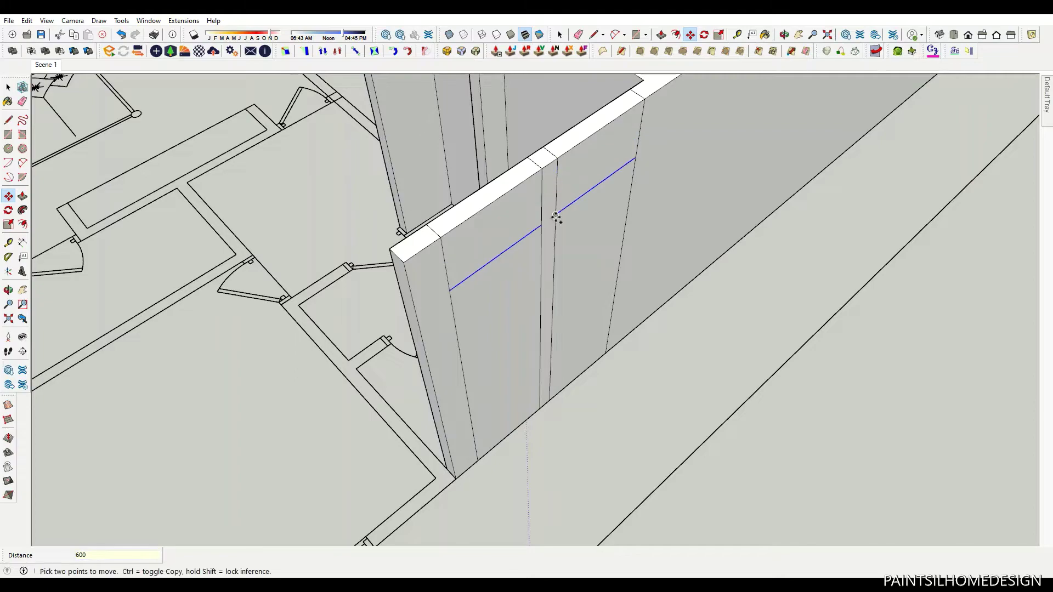
pyautogui.scroll(-3, 711, 154)
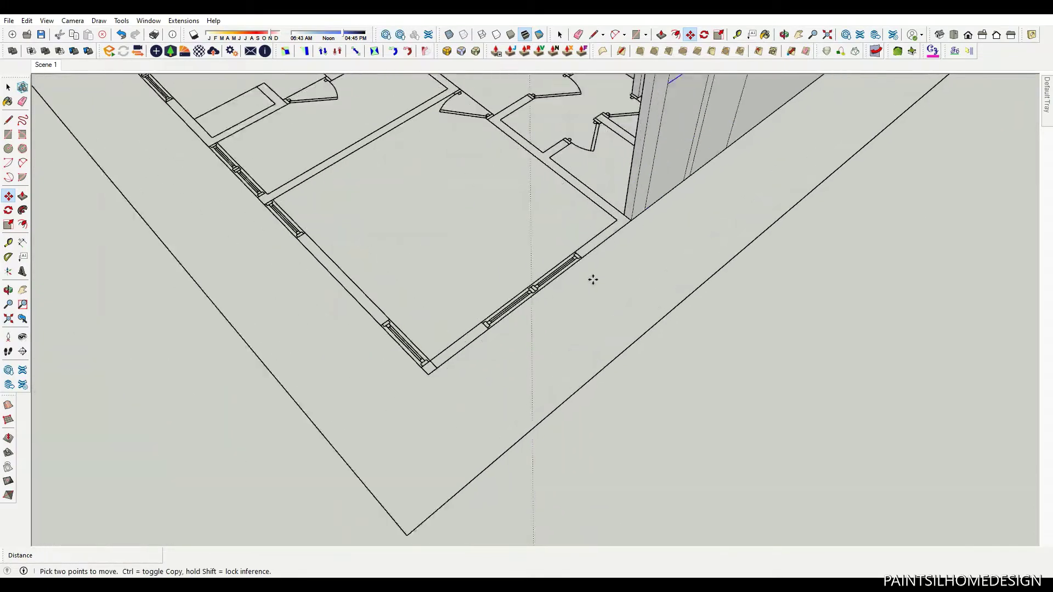
pyautogui.scroll(3, 592, 277)
pyautogui.press('p')
pyautogui.click(630, 205)
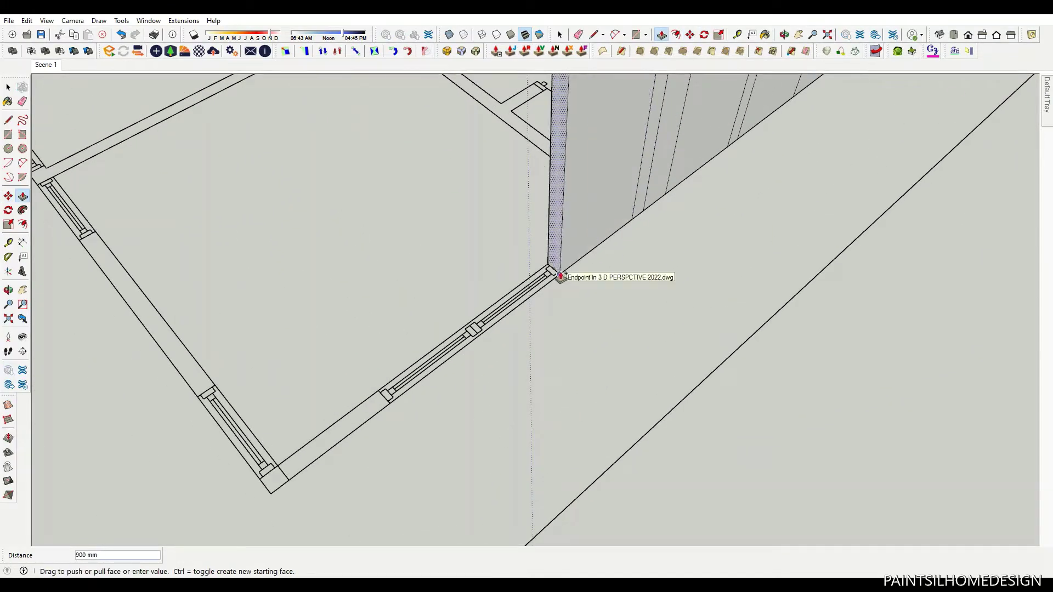
pyautogui.moveTo(614, 233); pyautogui.dragTo(393, 412)
pyautogui.scroll(-2, 707, 292)
pyautogui.scroll(3, 565, 318)
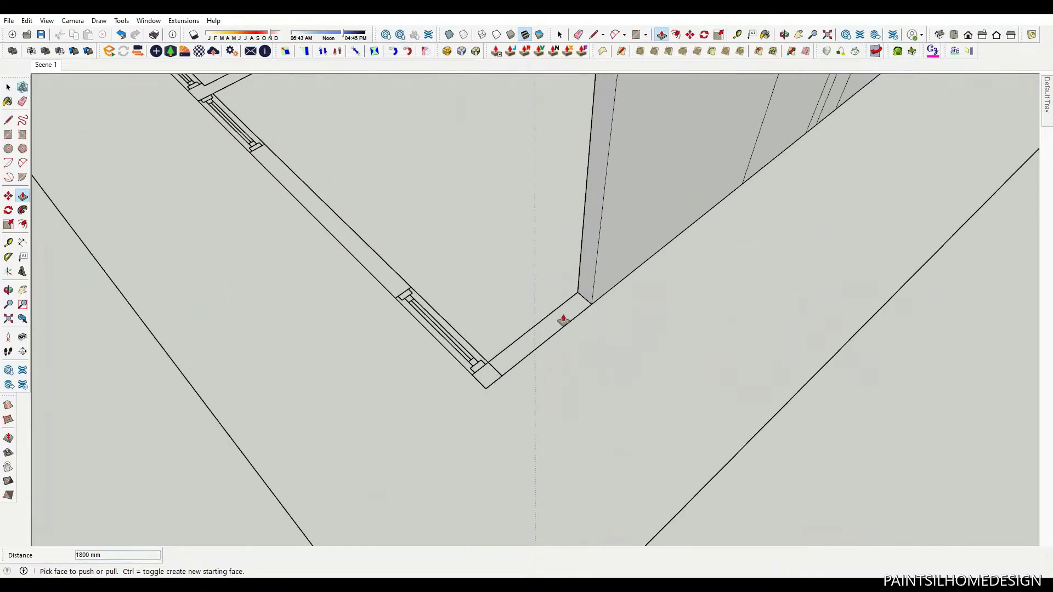
pyautogui.click(559, 330)
# - Copy the wall's top edge down 600 mm twice to outline the window openings
pyautogui.click(498, 381)
pyautogui.press('space')
pyautogui.scroll(2, 455, 413)
pyautogui.scroll(-2, 561, 163)
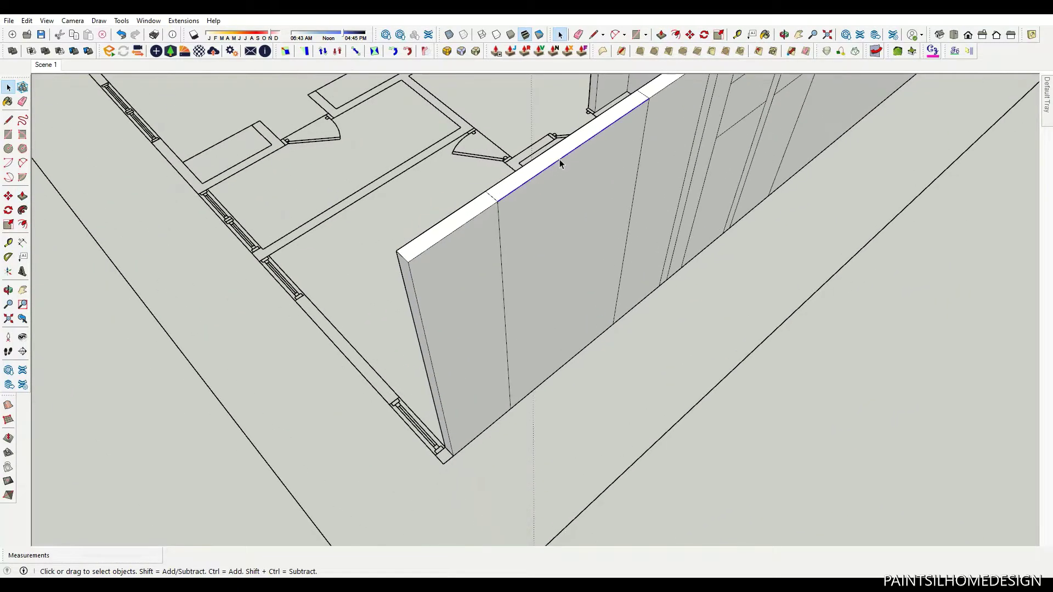
pyautogui.press('ctrl')
pyautogui.click(649, 99)
pyautogui.press('Return')
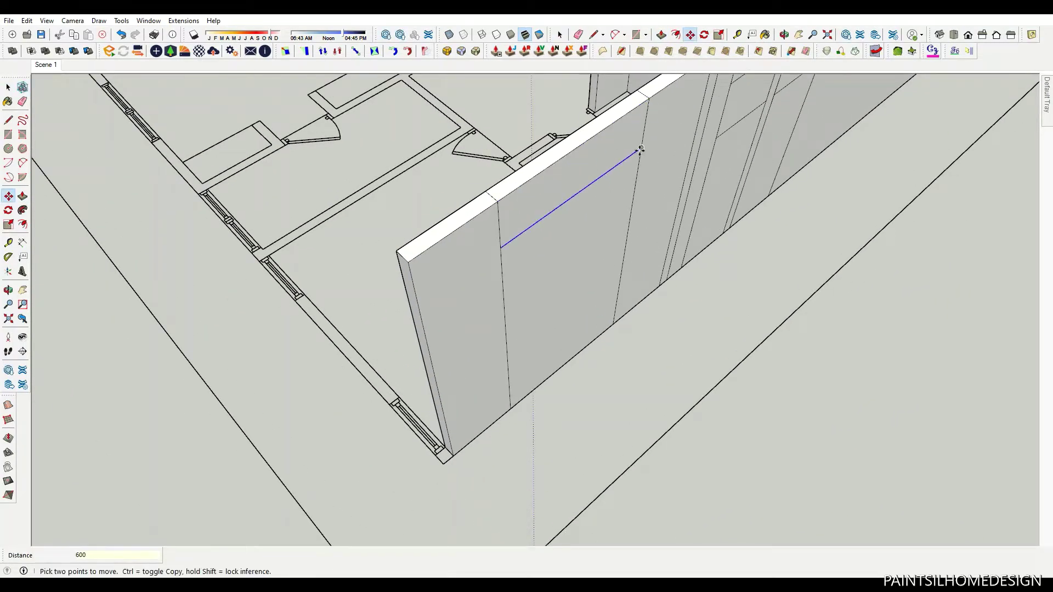
pyautogui.click(642, 147)
pyautogui.press('Return')
pyautogui.scroll(-3, 529, 228)
pyautogui.scroll(2, 597, 188)
# - Erase the extra vertical edges between the window outlines
pyautogui.press('e')
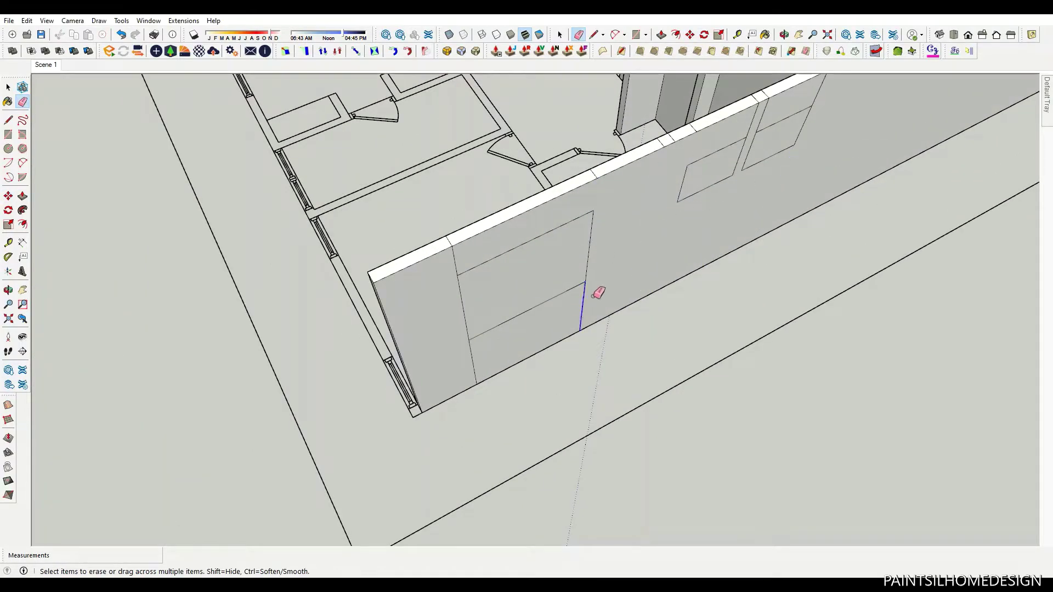
pyautogui.scroll(-3, 607, 181)
pyautogui.scroll(4, 614, 197)
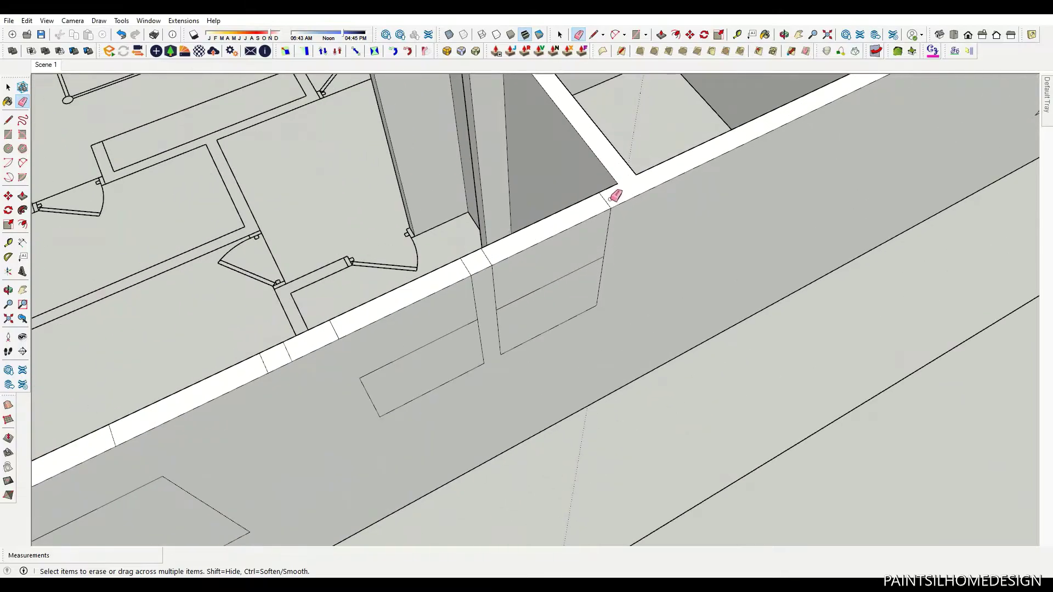
pyautogui.click(490, 283)
pyautogui.scroll(-3, 675, 207)
pyautogui.scroll(3, 483, 277)
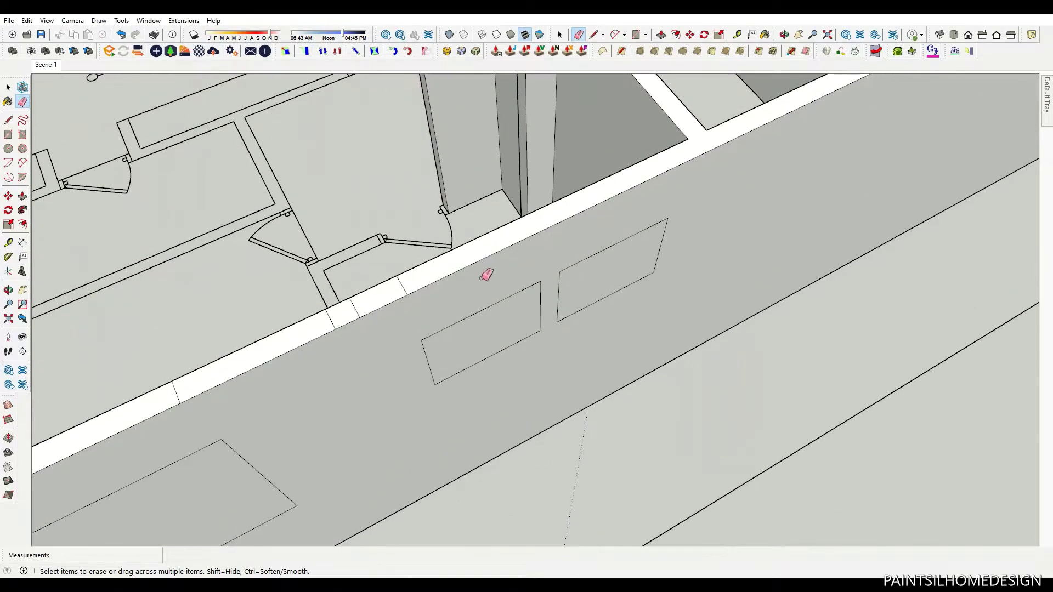
pyautogui.scroll(-2, 759, 134)
# - Raise the thin interior wall strip by the door hall into a wall
pyautogui.scroll(-3, 442, 301)
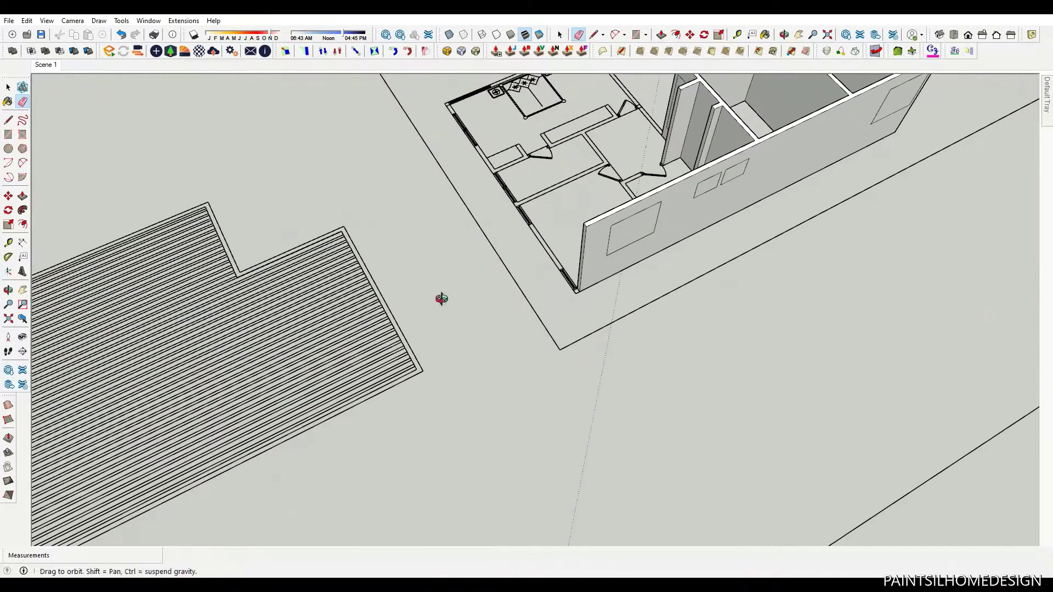
pyautogui.scroll(3, 522, 272)
pyautogui.scroll(1, 683, 350)
pyautogui.scroll(-3, 708, 340)
pyautogui.scroll(3, 501, 137)
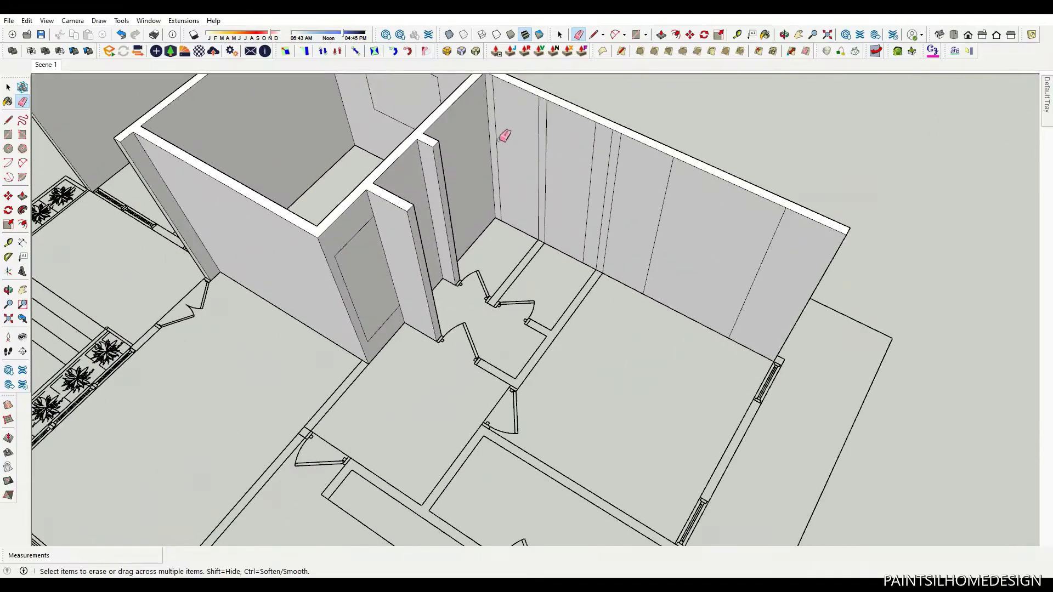
pyautogui.moveTo(591, 187)
pyautogui.mouseDown(button='middle')
pyautogui.moveTo(893, 176)
pyautogui.moveTo(504, 258)
pyautogui.mouseUp(button='middle')
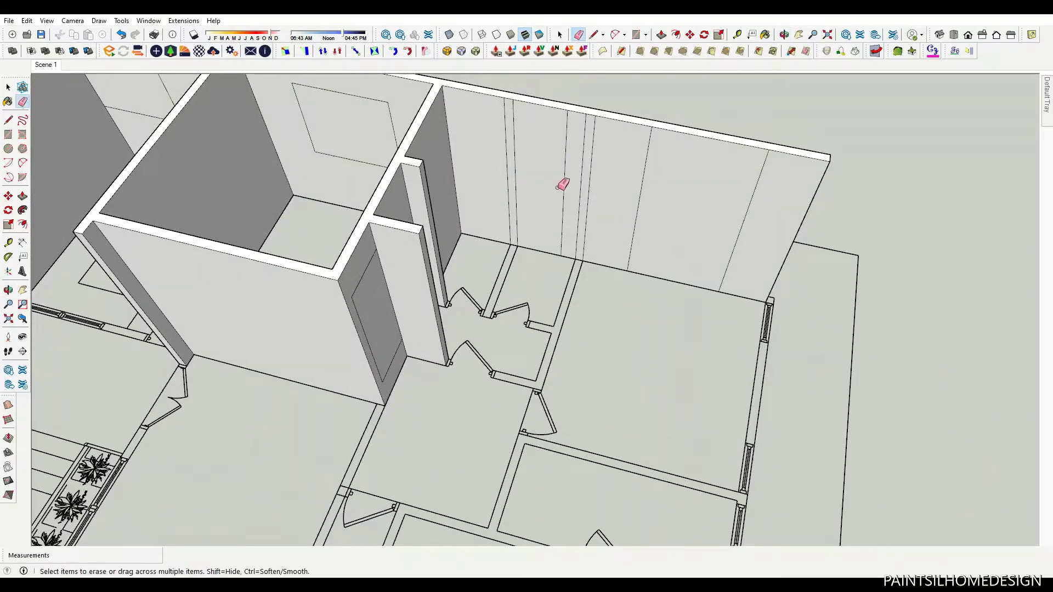
pyautogui.scroll(3, 510, 294)
pyautogui.scroll(2, 560, 169)
pyautogui.press('p')
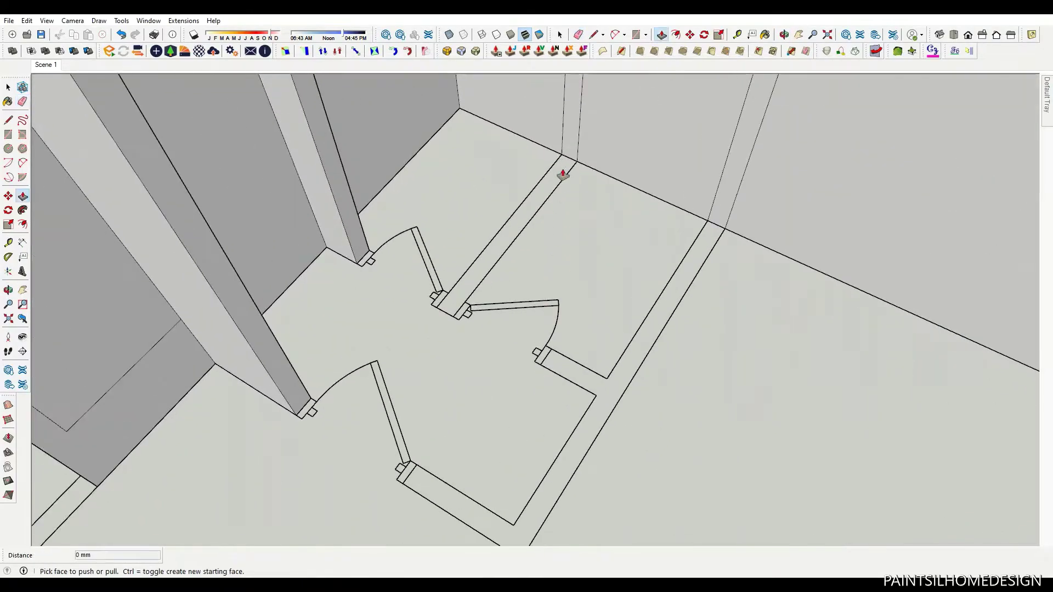
pyautogui.moveTo(565, 165); pyautogui.dragTo(457, 325)
pyautogui.click(658, 282)
pyautogui.click(571, 360)
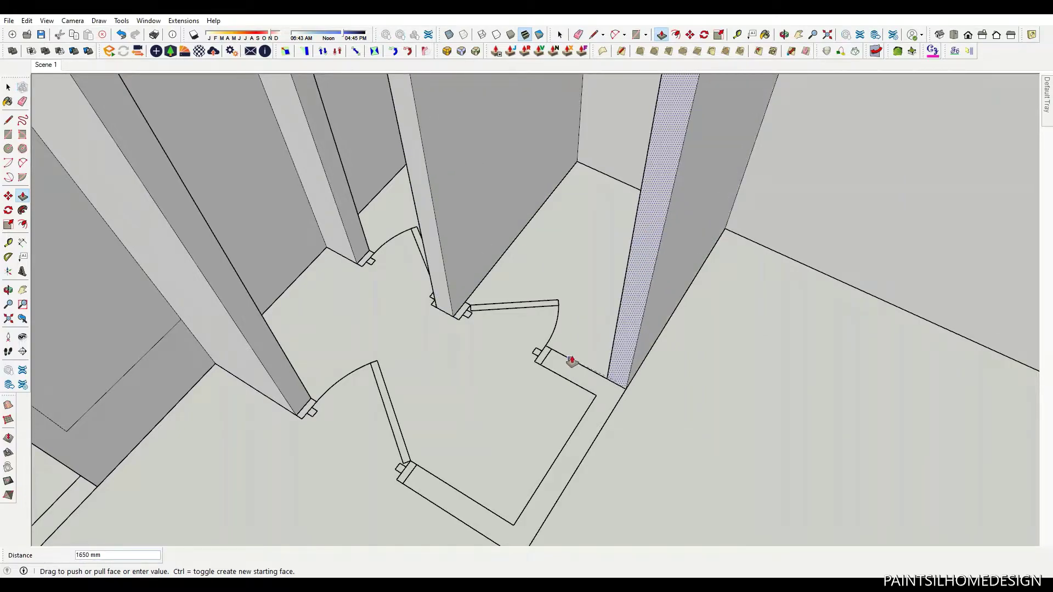
# - Raise another wall piece by the doors and copy its top edge for a door outline
pyautogui.click(360, 244)
pyautogui.scroll(-3, 409, 176)
pyautogui.moveTo(528, 294); pyautogui.dragTo(496, 360, button='middle')
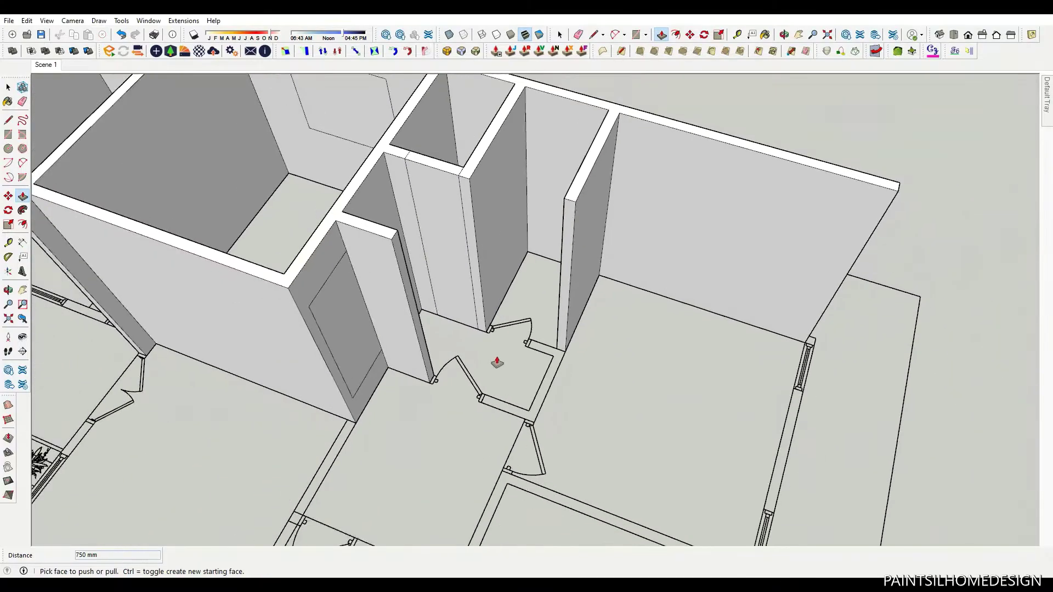
pyautogui.scroll(3, 496, 360)
pyautogui.press('space')
pyautogui.click(437, 175)
pyautogui.press('m')
pyautogui.click(385, 158)
pyautogui.press('ctrl')
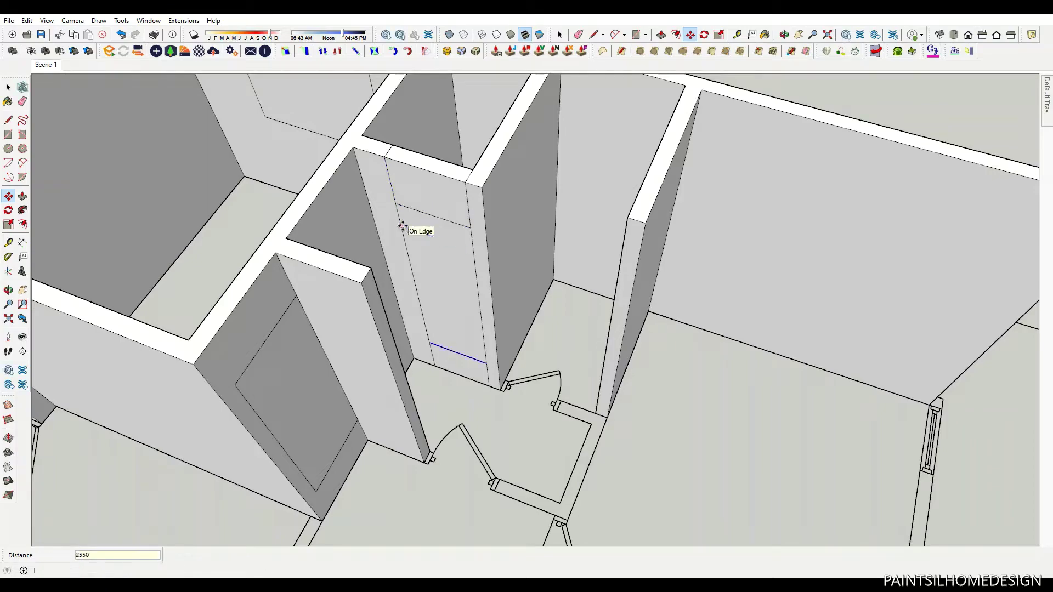
pyautogui.scroll(2, 406, 207)
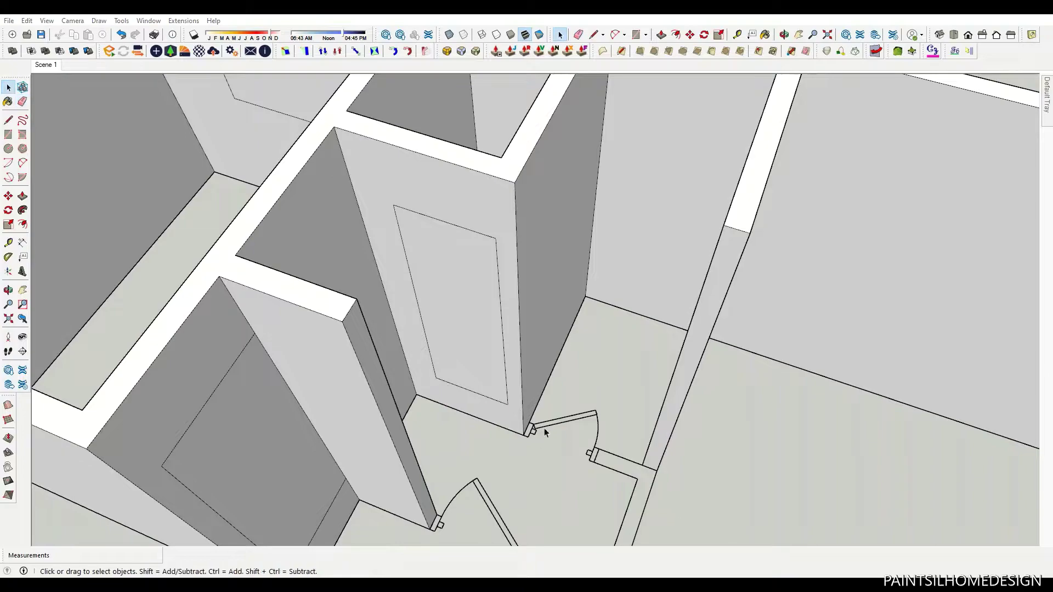
# - Extend the wall end faces toward the door, one by 450 mm
pyautogui.moveTo(545, 432); pyautogui.dragTo(528, 334, button='middle')
pyautogui.scroll(3, 633, 411)
pyautogui.press('p')
pyautogui.click(642, 334)
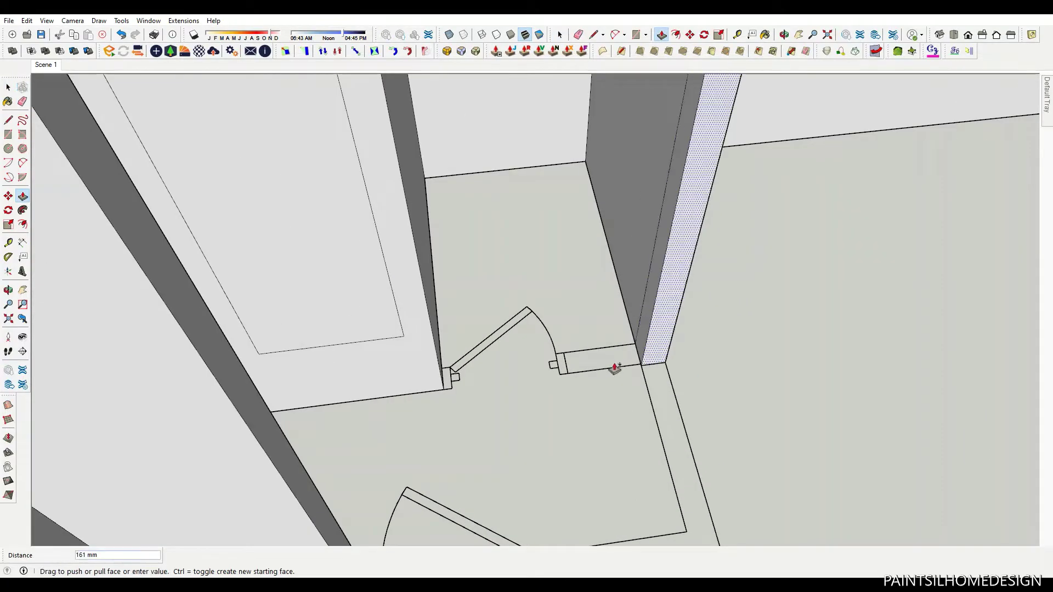
pyautogui.moveTo(612, 378); pyautogui.dragTo(666, 380, button='middle')
pyautogui.scroll(3, 649, 313)
pyautogui.click(649, 313)
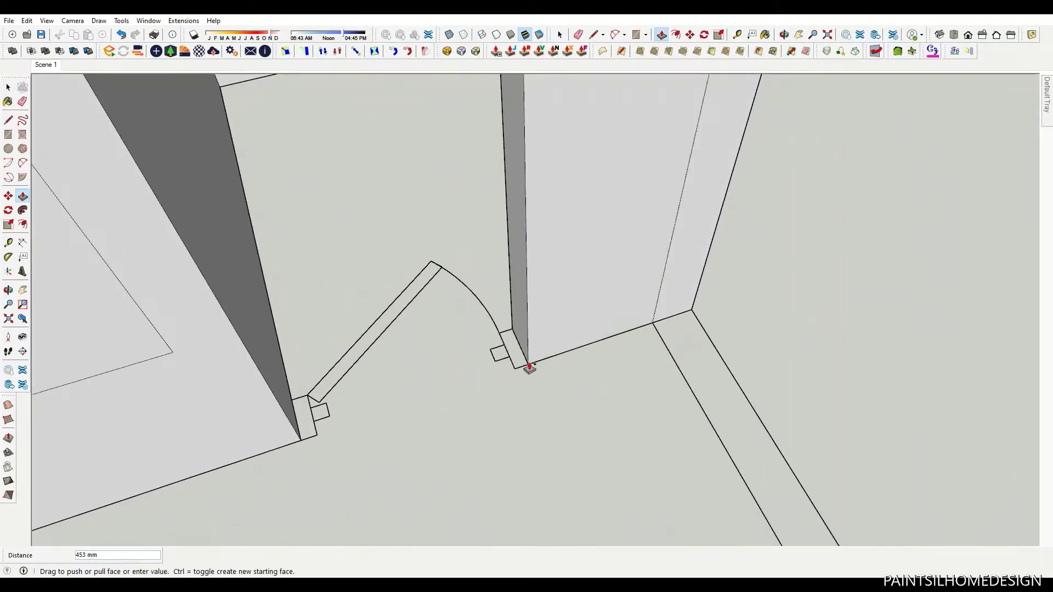
pyautogui.write('450')
pyautogui.press('Return')
# - Pull the column beside the door out 150 mm into a short wall piece
pyautogui.scroll(-3, 584, 295)
pyautogui.moveTo(616, 301); pyautogui.dragTo(619, 238, button='middle')
pyautogui.click(619, 238)
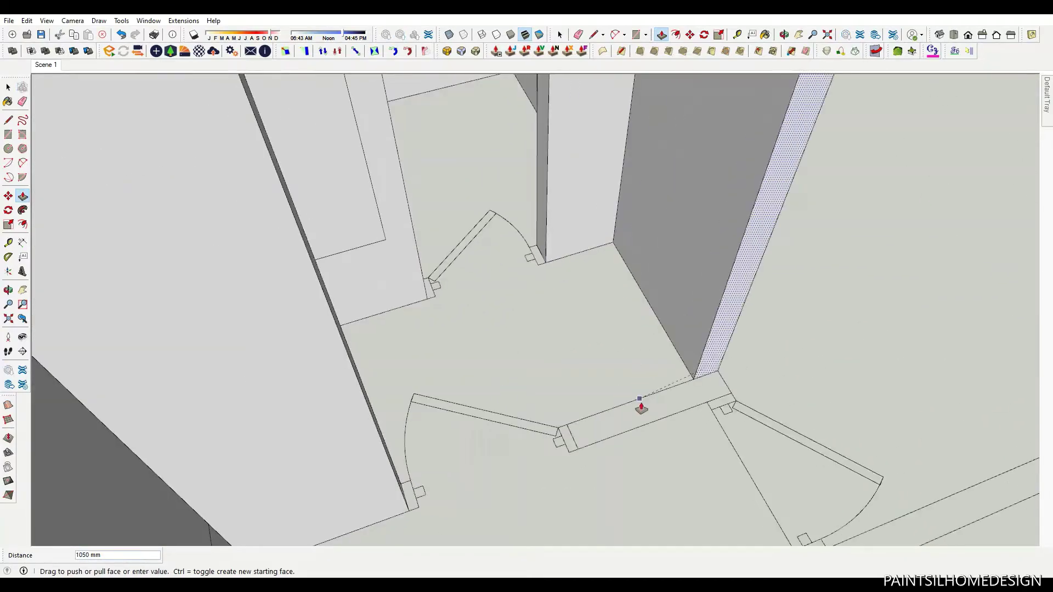
pyautogui.click(704, 378)
pyautogui.write('150')
pyautogui.press('Return')
pyautogui.scroll(-2, 405, 188)
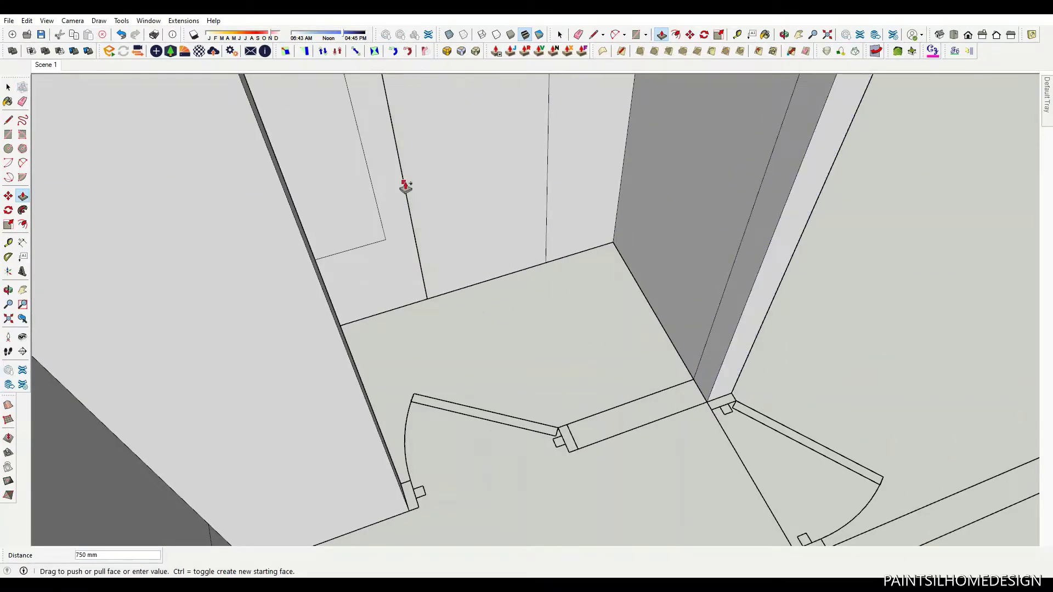
pyautogui.press('space')
pyautogui.moveTo(404, 188)
pyautogui.mouseDown(button='middle')
pyautogui.moveTo(774, 381)
pyautogui.moveTo(447, 357)
pyautogui.mouseUp(button='middle')
pyautogui.scroll(4, 575, 372)
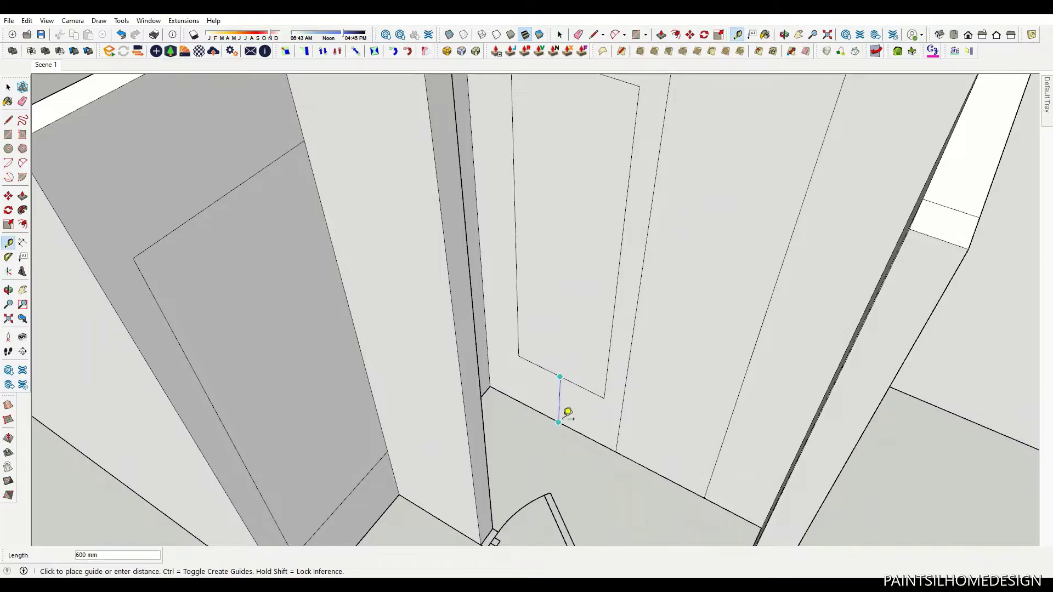
# - Copy the panel edges to outline a second panel beside the first
pyautogui.press('space')
pyautogui.scroll(-5, 568, 412)
pyautogui.scroll(2, 605, 247)
pyautogui.moveTo(605, 247); pyautogui.dragTo(622, 258, button='middle')
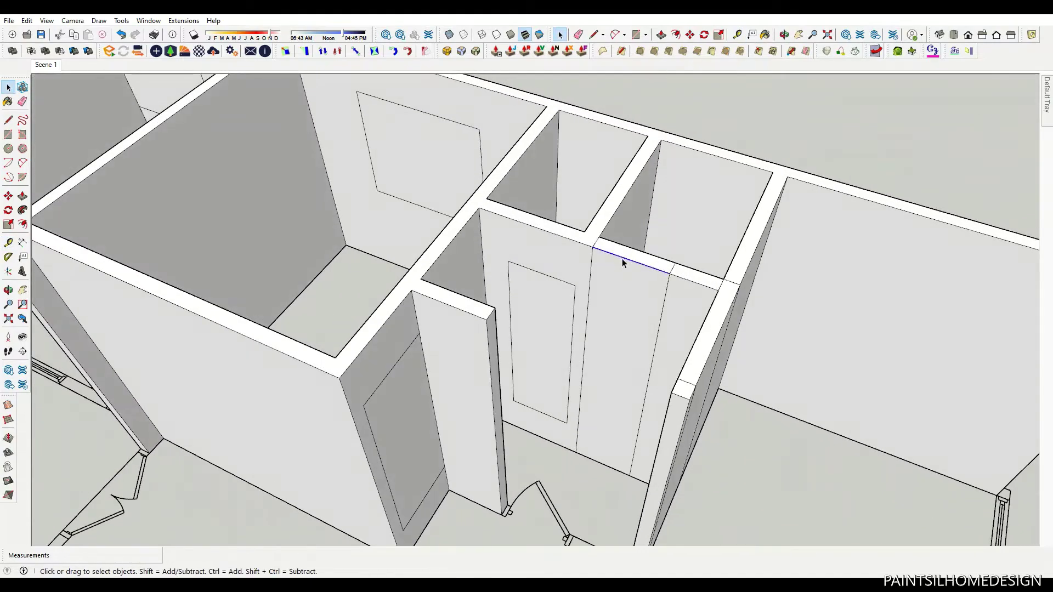
pyautogui.scroll(2, 622, 259)
pyautogui.press('m')
pyautogui.click(513, 207)
pyautogui.press('ctrl')
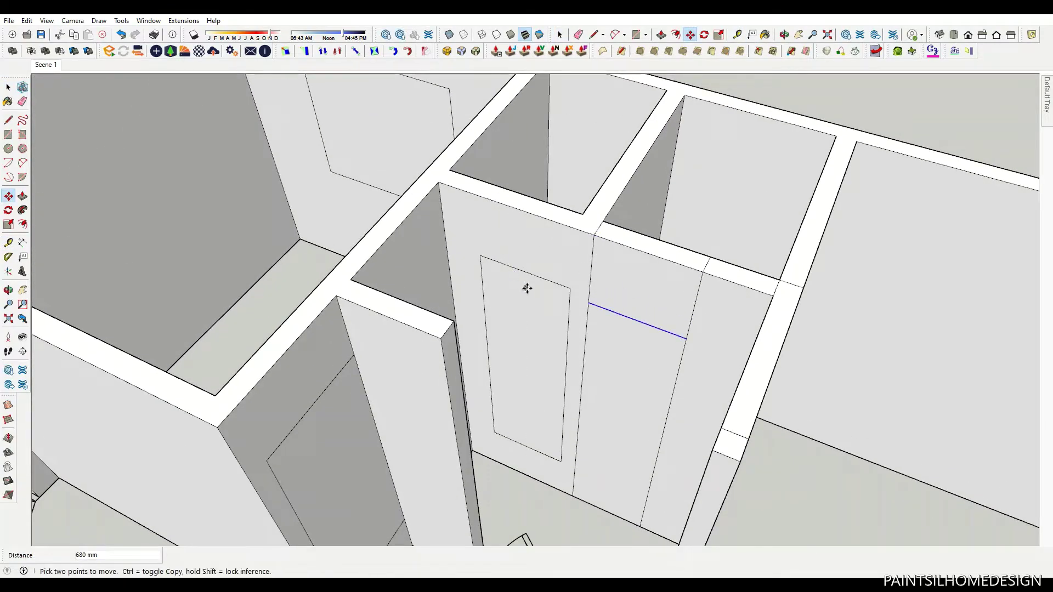
pyautogui.press('space')
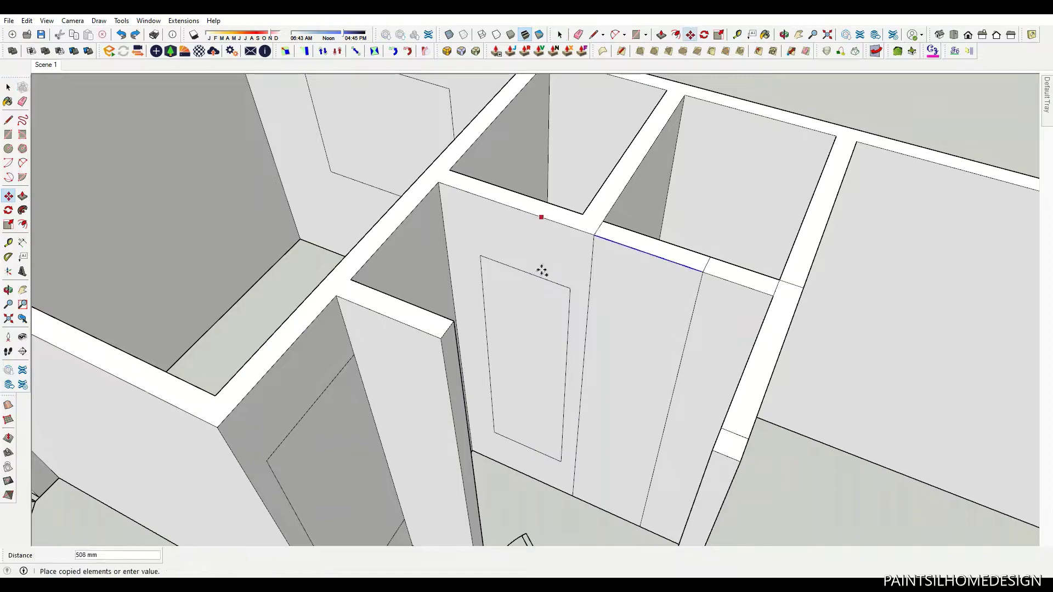
pyautogui.click(541, 278)
pyautogui.press('ctrl')
# - Place the last edge copy at the panel corner and erase the leftover lines
pyautogui.press('e')
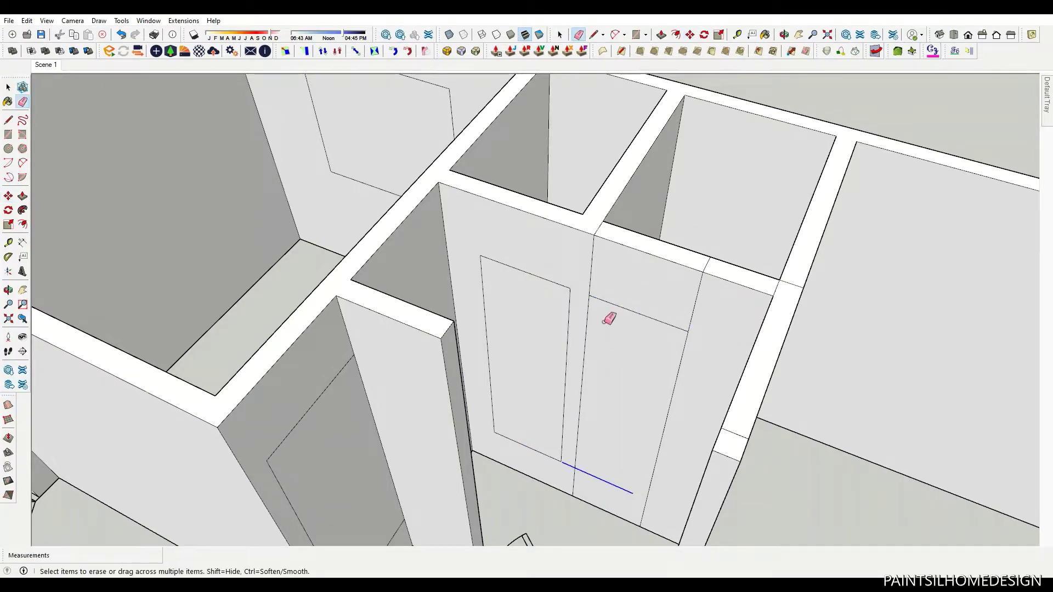
pyautogui.click(570, 289)
pyautogui.press('ctrl')
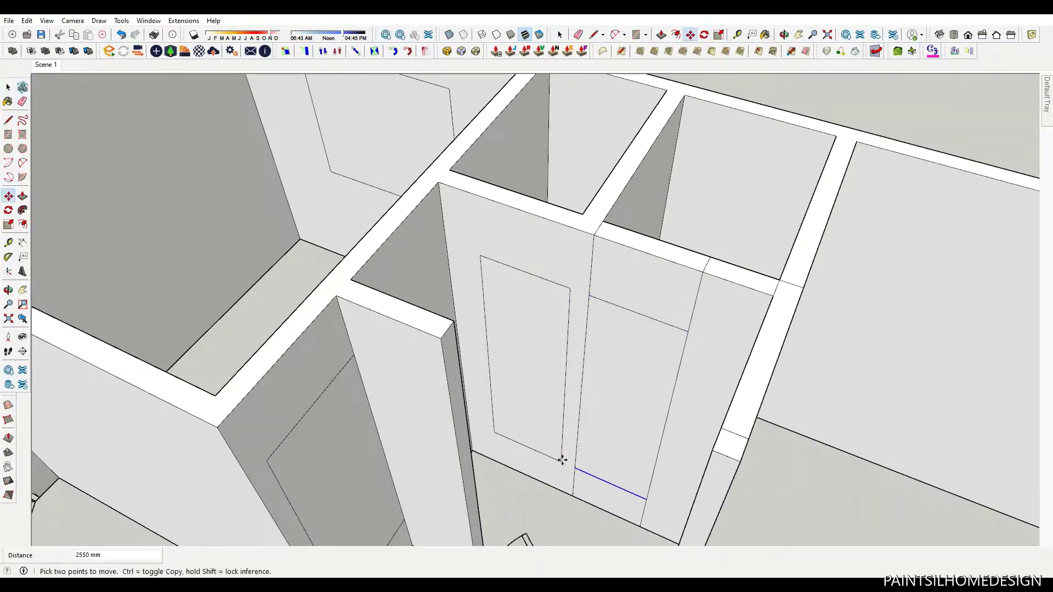
pyautogui.press('e')
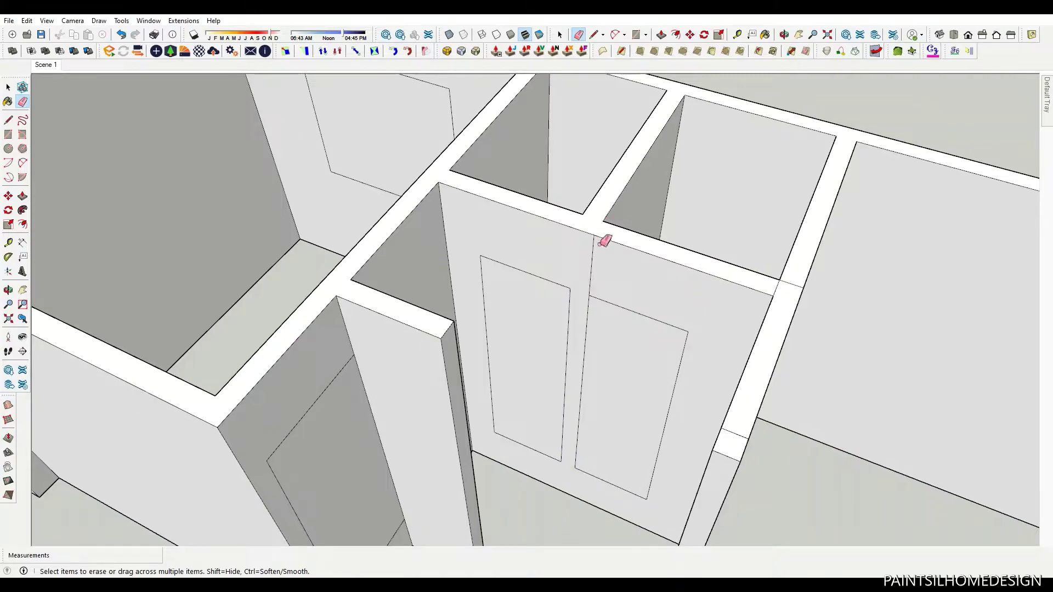
pyautogui.scroll(-5, 794, 283)
pyautogui.scroll(-3, 499, 207)
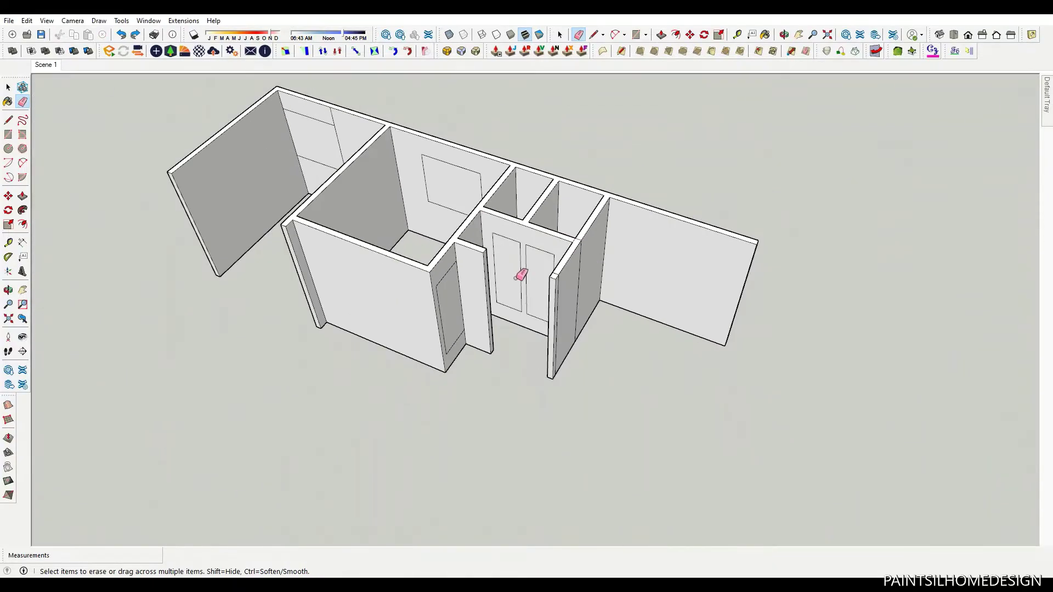
pyautogui.scroll(5, 497, 307)
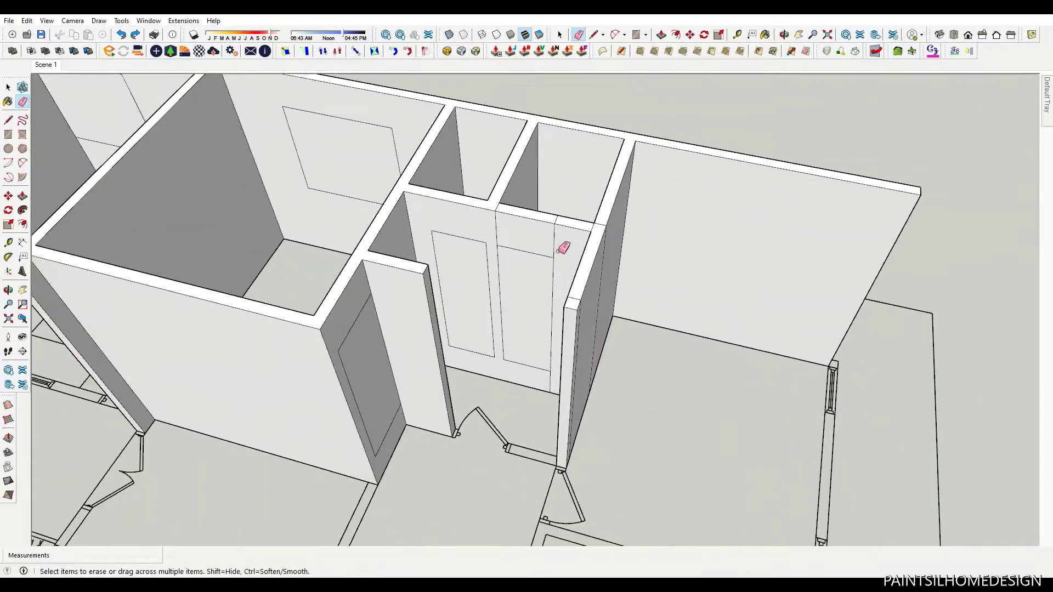
pyautogui.scroll(3, 560, 329)
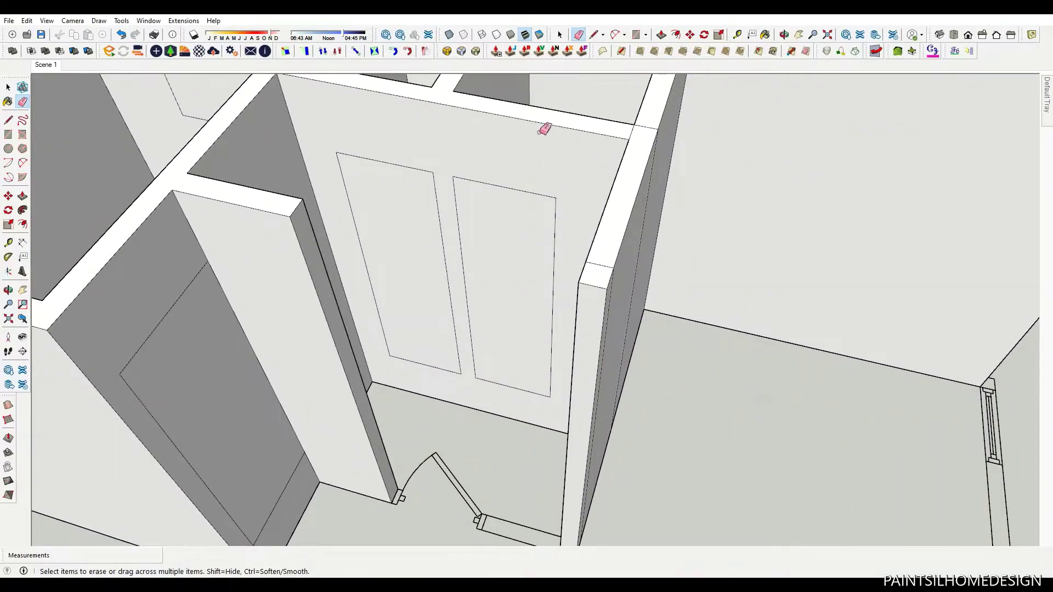
# - Raise the floor-plan wall strip beside the doorway into a wall
pyautogui.scroll(-5, 549, 286)
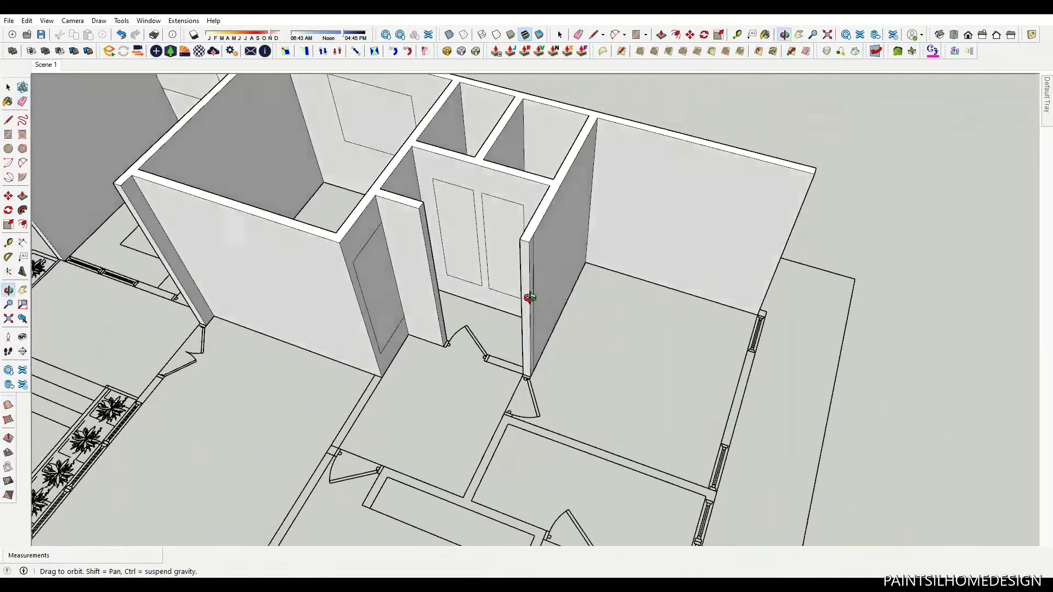
pyautogui.scroll(4, 606, 376)
pyautogui.scroll(4, 571, 352)
pyautogui.press('p')
pyautogui.doubleClick(484, 348)
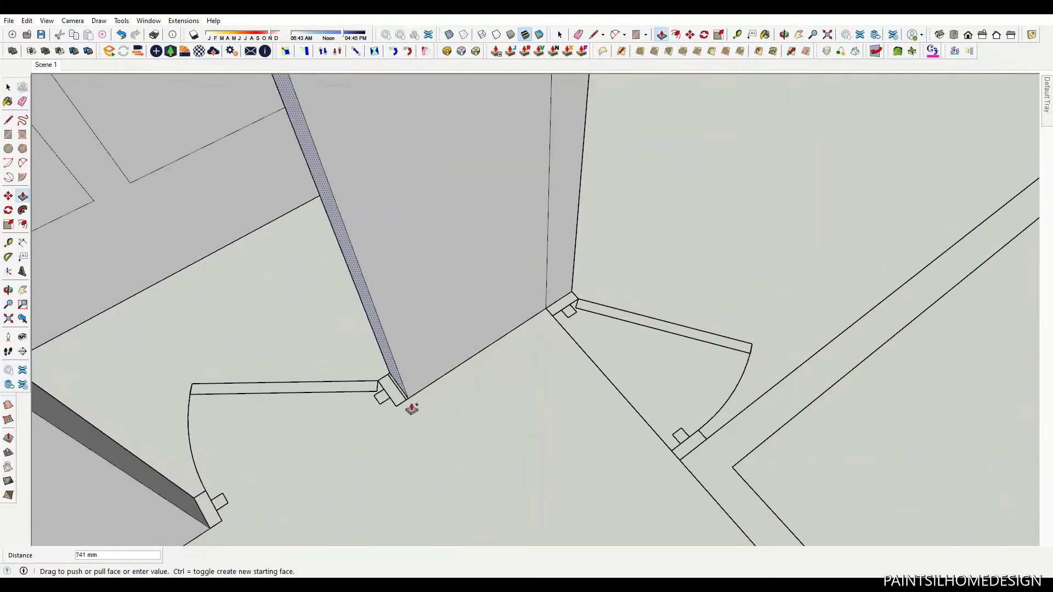
pyautogui.moveTo(409, 404)
pyautogui.mouseDown(button='middle')
pyautogui.moveTo(696, 292)
pyautogui.moveTo(569, 240)
pyautogui.mouseUp(button='middle')
# - Copy the wall's top edge 600 mm down for a panel outline and erase stray lines
pyautogui.press('space')
pyautogui.scroll(-2, 543, 199)
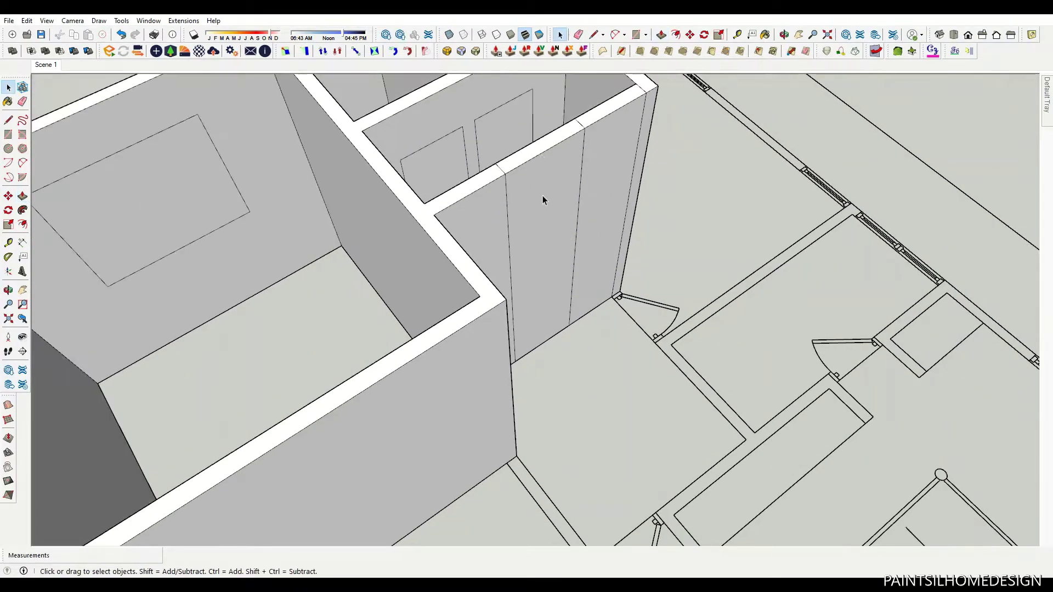
pyautogui.scroll(2, 548, 142)
pyautogui.press('m')
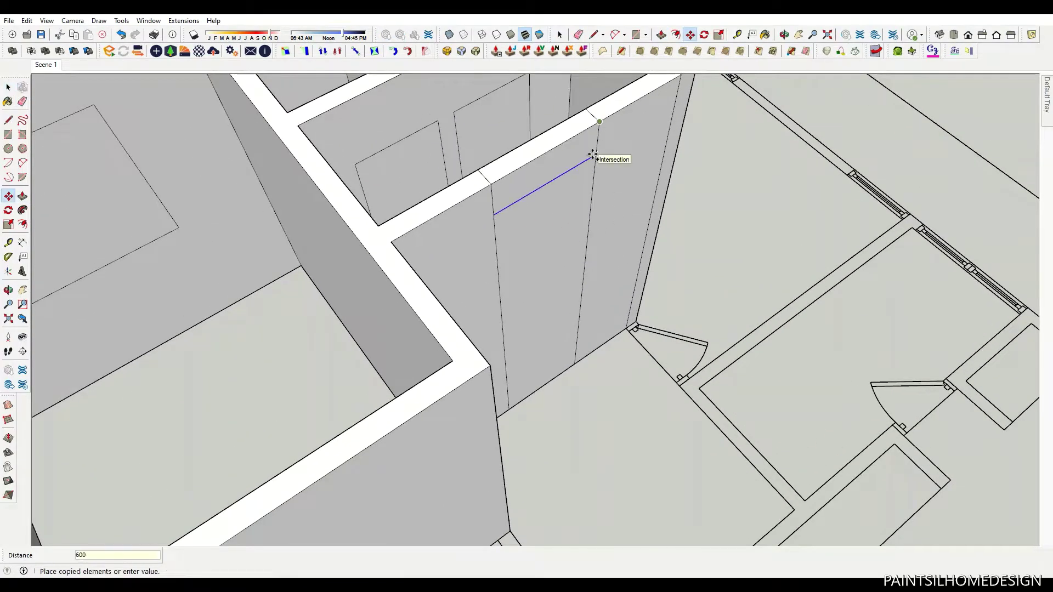
pyautogui.press('Escape')
pyautogui.press('e')
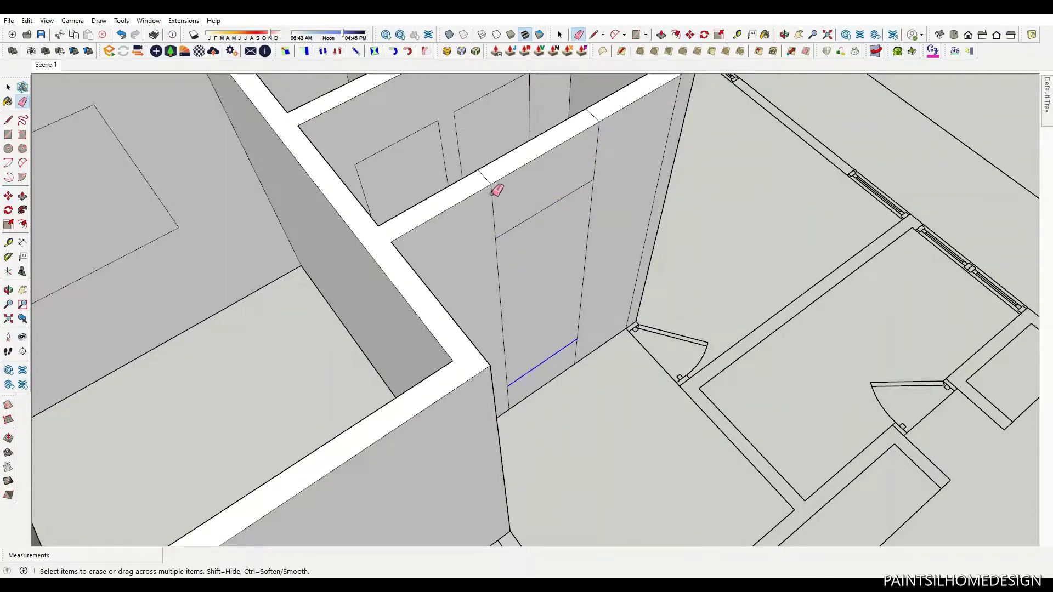
pyautogui.scroll(2, 484, 174)
pyautogui.scroll(-2, 567, 390)
pyautogui.scroll(2, 581, 272)
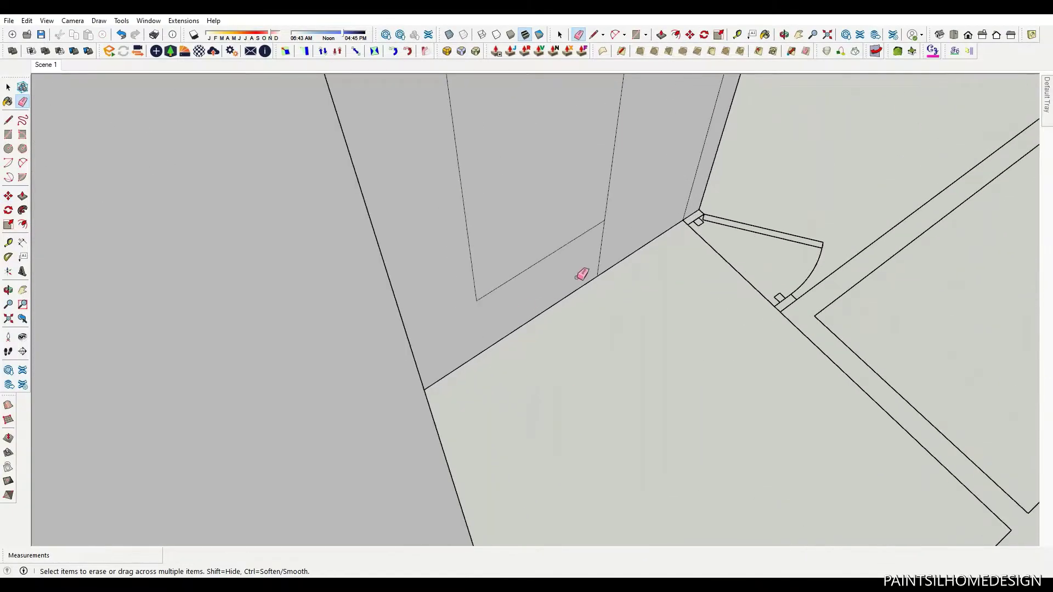
pyautogui.scroll(-1, 599, 296)
# - Orbit over the two small rooms and around the building to another wall
pyautogui.moveTo(600, 297)
pyautogui.mouseDown(button='middle')
pyautogui.moveTo(563, 243)
pyautogui.moveTo(478, 204)
pyautogui.mouseUp(button='middle')
pyautogui.scroll(-3, 548, 261)
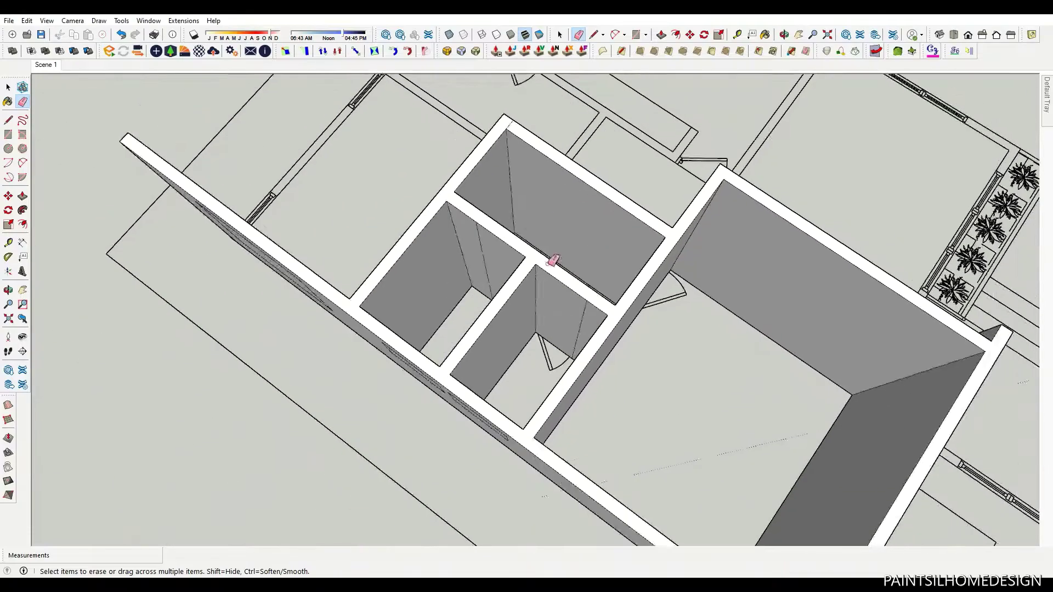
pyautogui.moveTo(548, 261); pyautogui.dragTo(503, 270, button='middle')
pyautogui.scroll(2, 490, 267)
pyautogui.scroll(-3, 613, 270)
pyautogui.moveTo(612, 270)
pyautogui.mouseDown(button='middle')
pyautogui.moveTo(764, 294)
pyautogui.moveTo(642, 365)
pyautogui.mouseUp(button='middle')
pyautogui.press('p')
pyautogui.scroll(5, 604, 364)
pyautogui.scroll(2, 597, 283)
# - Pull the long wall face up to a height of 2100 mm
pyautogui.click(596, 282)
pyautogui.scroll(-3, 607, 324)
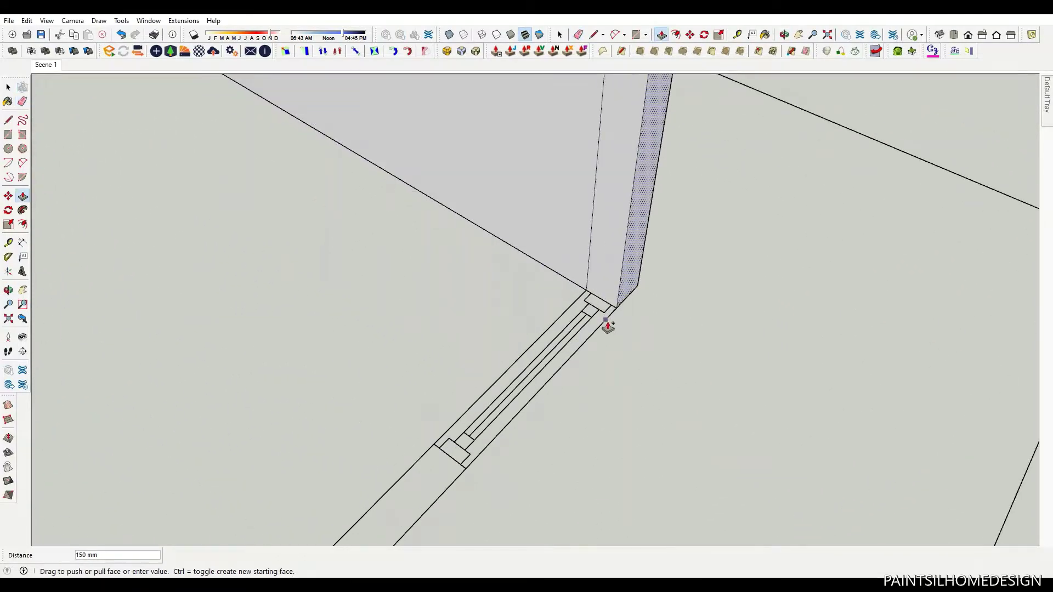
pyautogui.moveTo(522, 446)
pyautogui.mouseDown(button='middle')
pyautogui.moveTo(463, 473)
pyautogui.moveTo(722, 170)
pyautogui.mouseUp(button='middle')
pyautogui.scroll(-2, 722, 170)
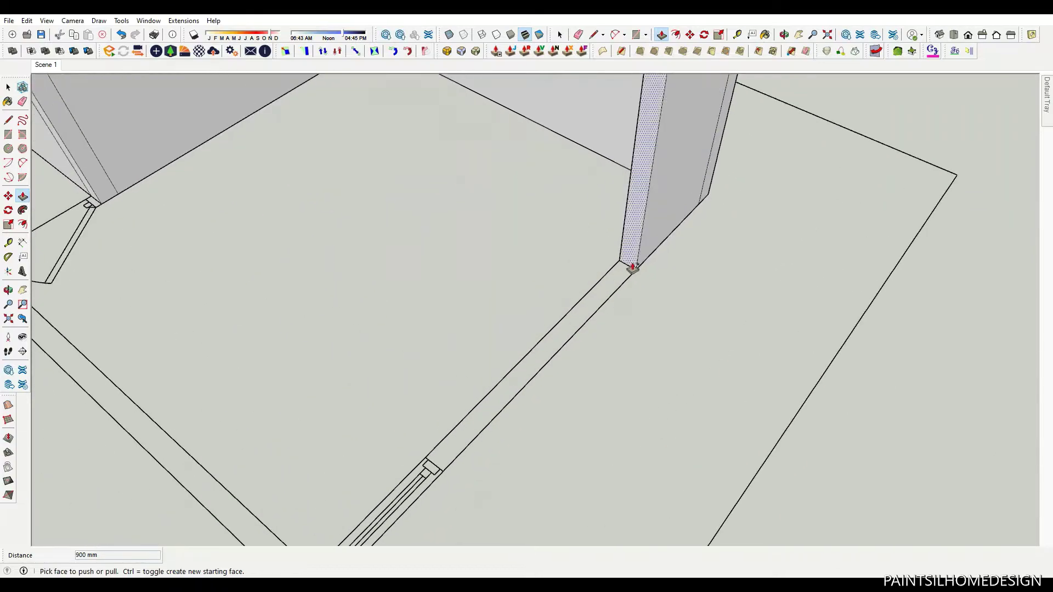
pyautogui.click(631, 266)
pyautogui.write('2100')
pyautogui.press('Return')
pyautogui.scroll(-3, 672, 323)
pyautogui.scroll(3, 671, 323)
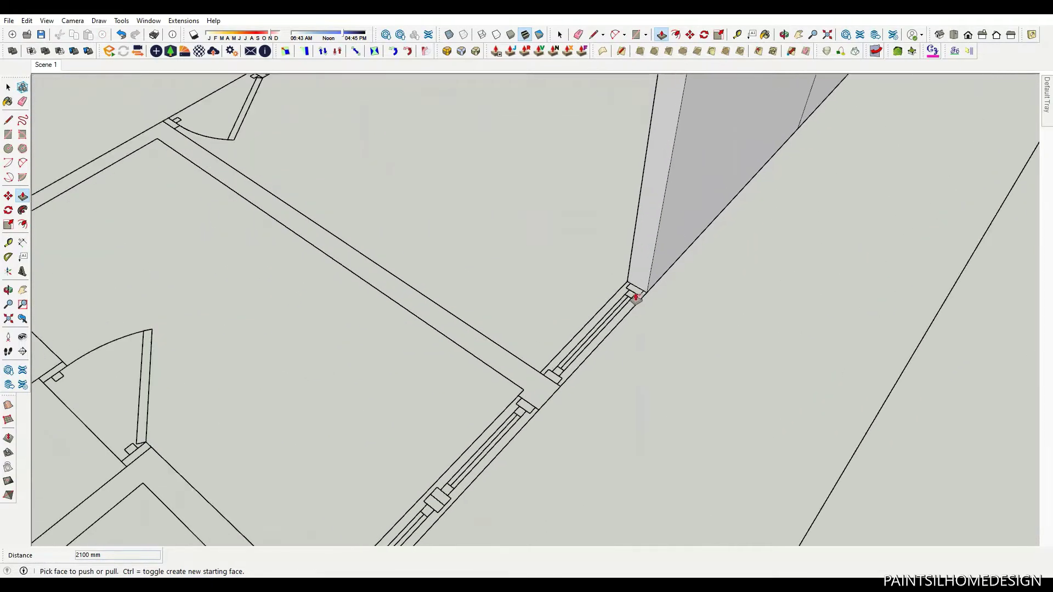
# - Extend the wall end face out to the corner
pyautogui.click(633, 296)
pyautogui.click(567, 394)
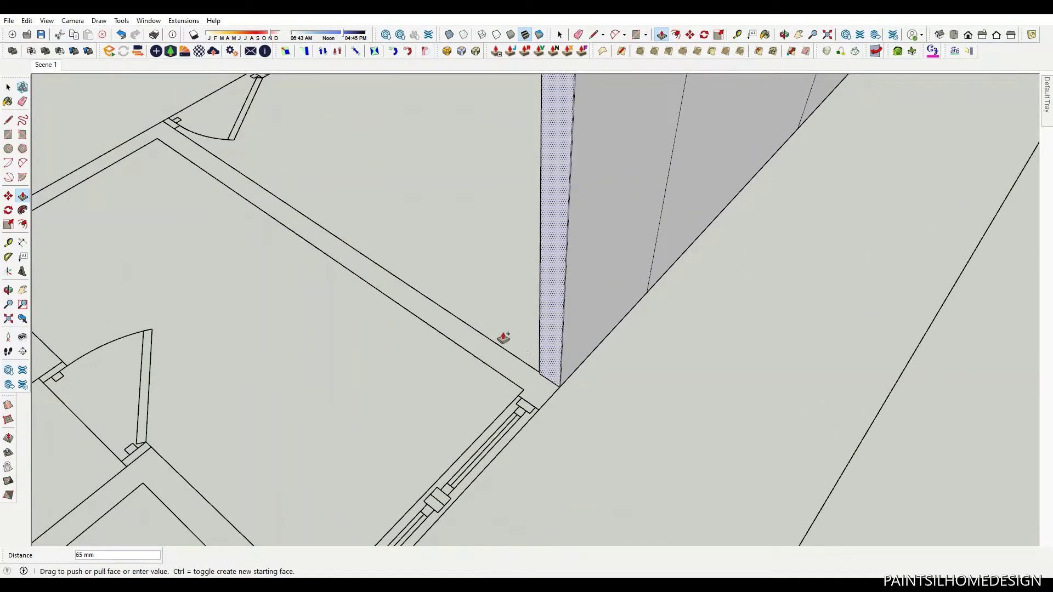
pyautogui.press('space')
pyautogui.scroll(-3, 425, 414)
pyautogui.scroll(2, 587, 136)
# - Copy the wall's top edge with Ctrl+Move, then erase the stray lines
pyautogui.click(586, 137)
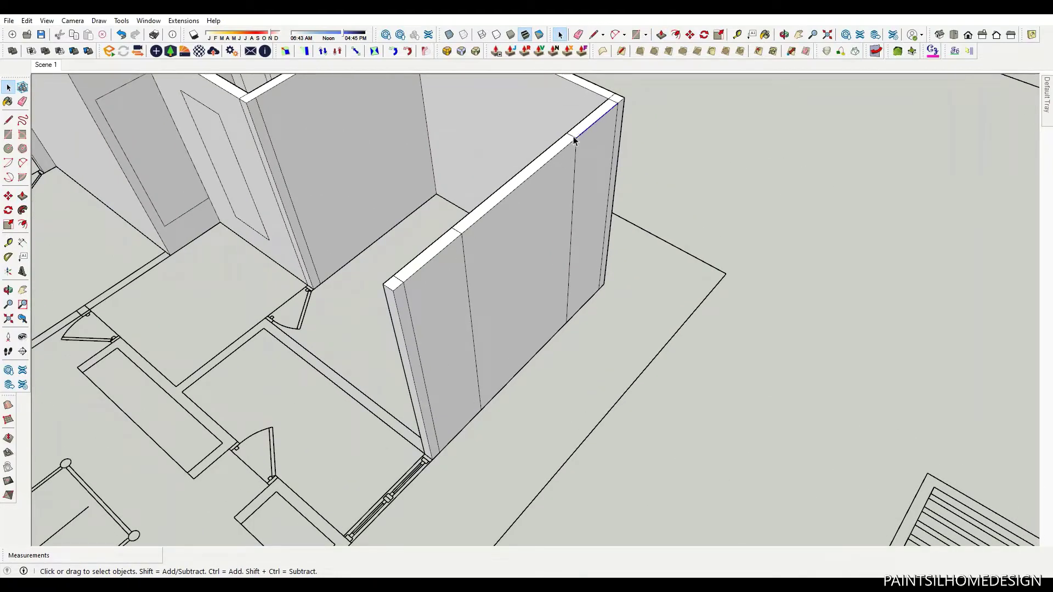
pyautogui.press('ctrl')
pyautogui.click(466, 271)
pyautogui.write('1650')
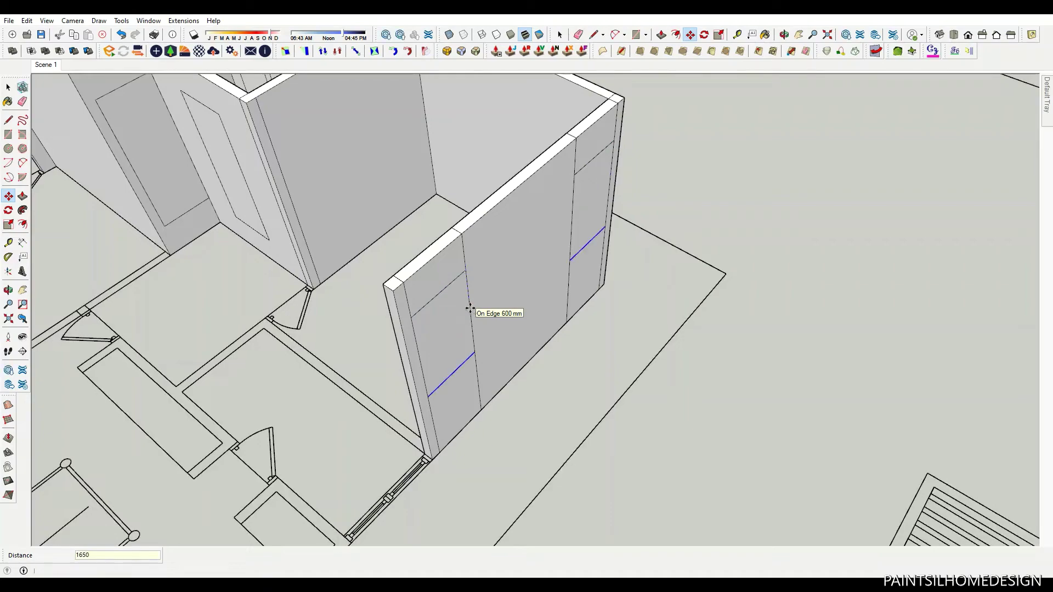
pyautogui.press('Return')
pyautogui.press('e')
pyautogui.scroll(2, 587, 137)
pyautogui.scroll(2, 617, 90)
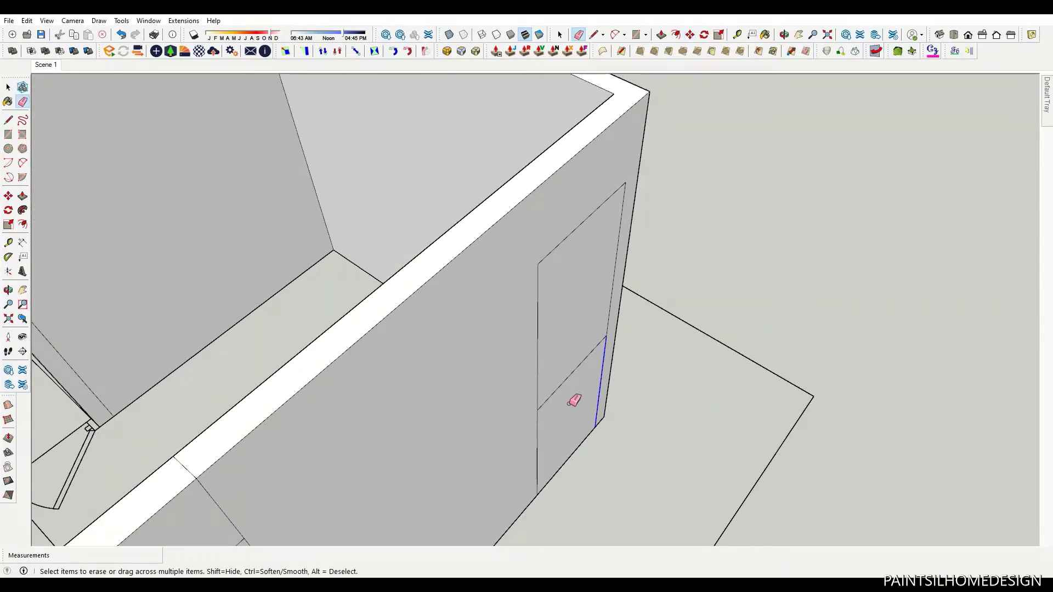
pyautogui.scroll(-5, 645, 170)
pyautogui.scroll(4, 530, 285)
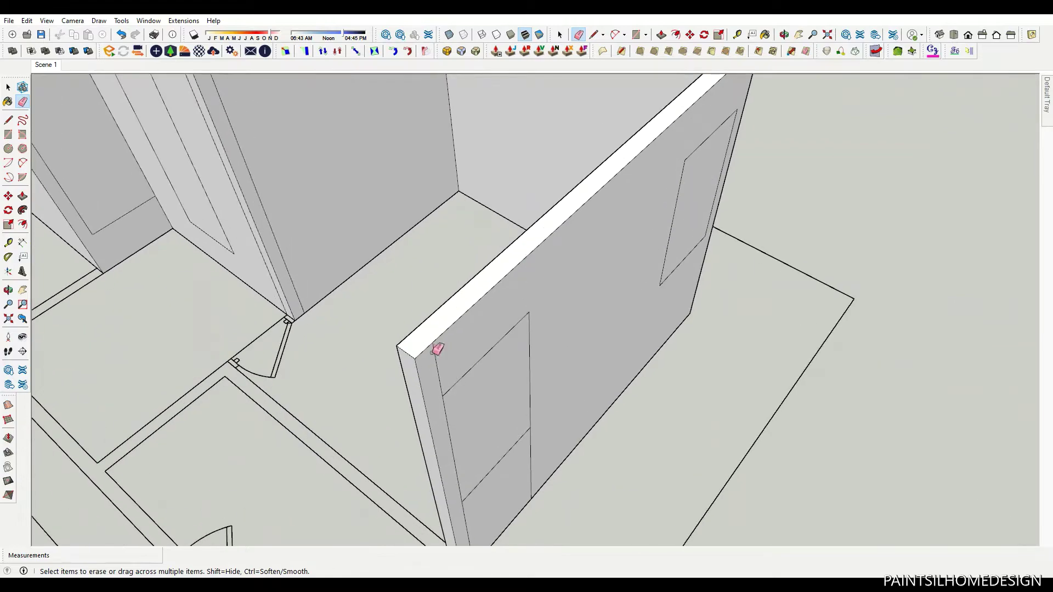
pyautogui.scroll(-1, 510, 460)
pyautogui.scroll(2, 515, 424)
pyautogui.scroll(-3, 612, 205)
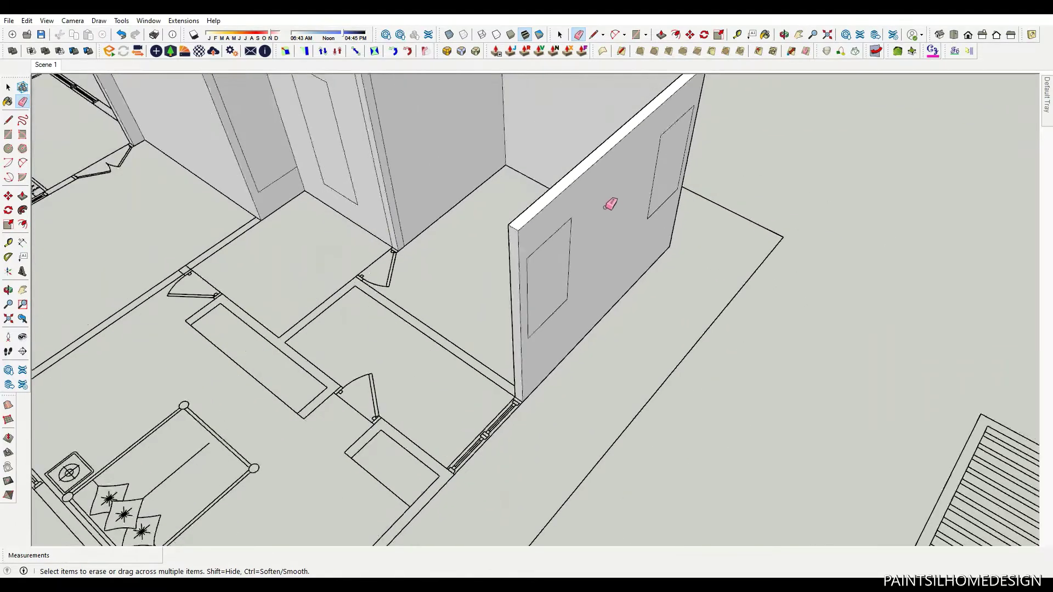
pyautogui.scroll(2, 506, 381)
pyautogui.scroll(2, 510, 387)
# - Push the wall end face 150 mm
pyautogui.press('p')
pyautogui.click(598, 275)
pyautogui.scroll(2, 575, 299)
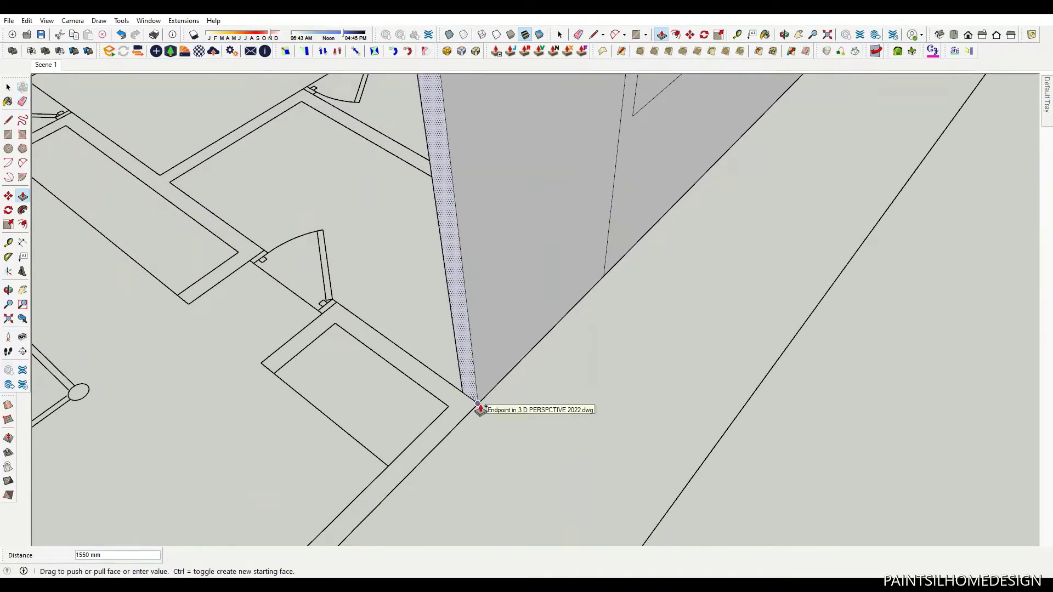
pyautogui.scroll(-3, 540, 305)
pyautogui.scroll(3, 501, 329)
pyautogui.write('150')
pyautogui.press('Return')
pyautogui.scroll(2, 438, 485)
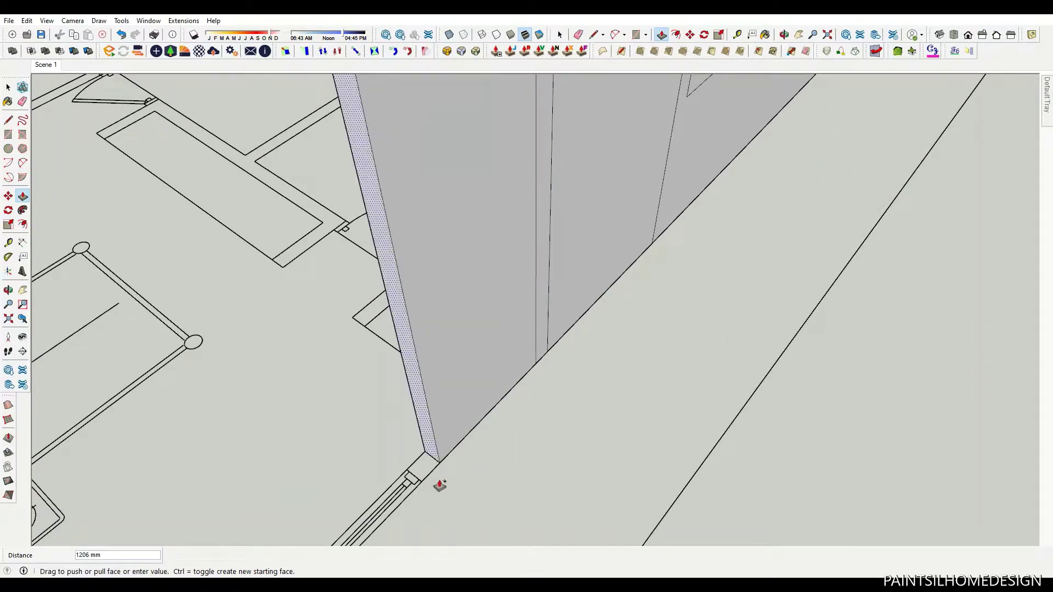
pyautogui.scroll(-3, 562, 345)
pyautogui.scroll(3, 549, 337)
# - Extend the thin wall end face by 1800 mm
pyautogui.click(547, 335)
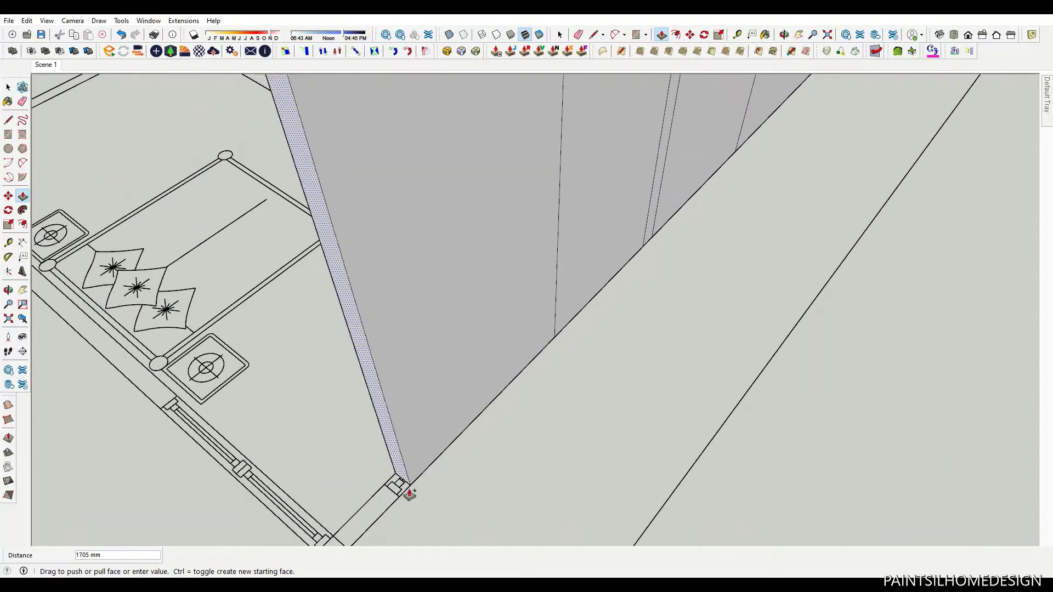
pyautogui.write('1800')
pyautogui.press('Return')
pyautogui.scroll(-3, 546, 353)
pyautogui.scroll(3, 550, 360)
pyautogui.scroll(-3, 550, 359)
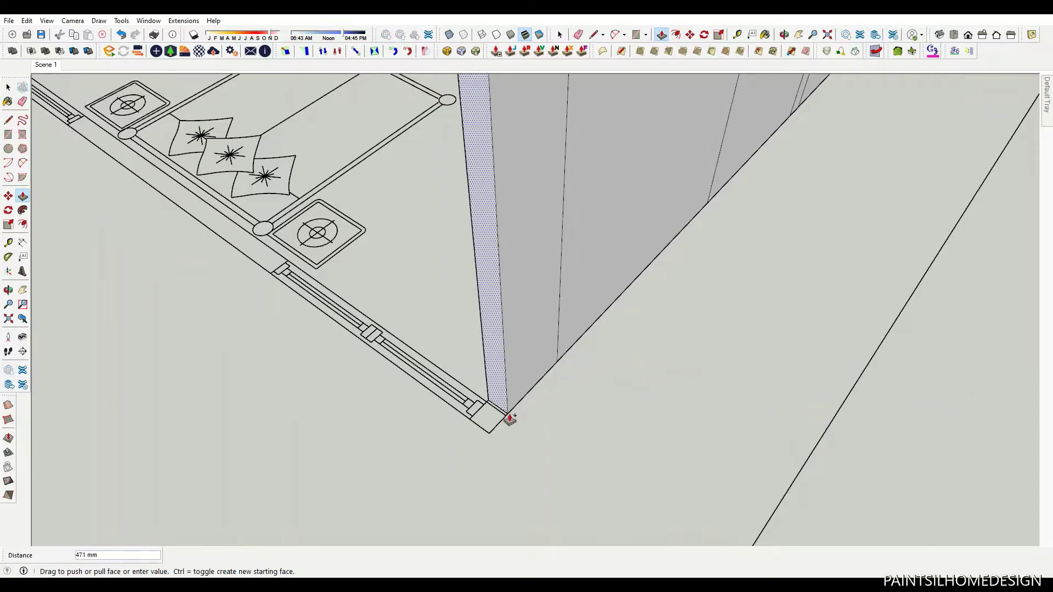
pyautogui.press('space')
pyautogui.moveTo(421, 414)
pyautogui.mouseDown(button='middle')
pyautogui.moveTo(812, 189)
pyautogui.moveTo(499, 235)
pyautogui.mouseUp(button='middle')
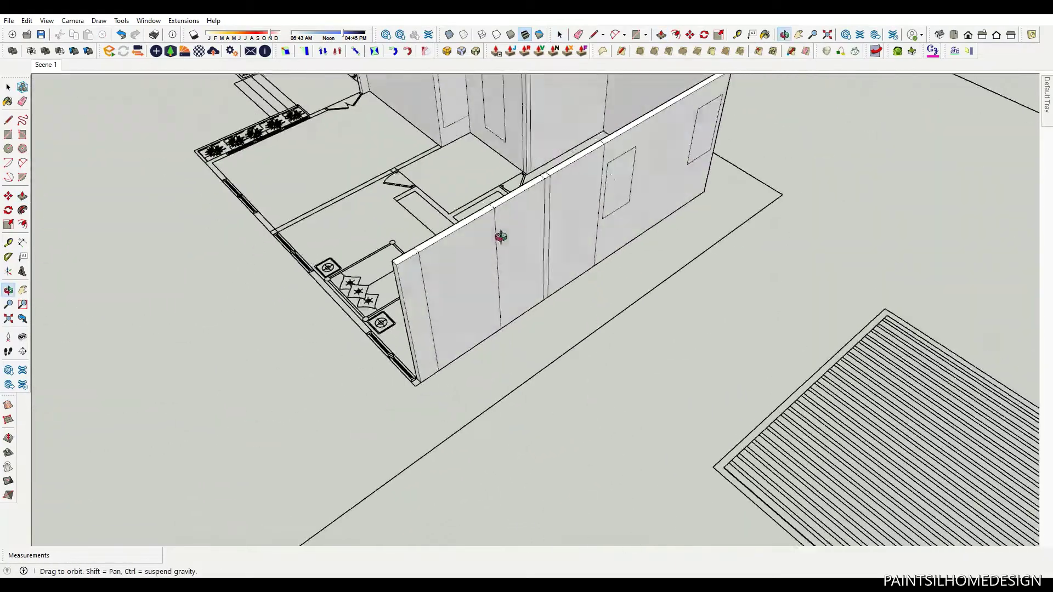
pyautogui.scroll(5, 574, 140)
# - Copy the horizontal line across the wall face 600 away, then copy it again
pyautogui.press('m')
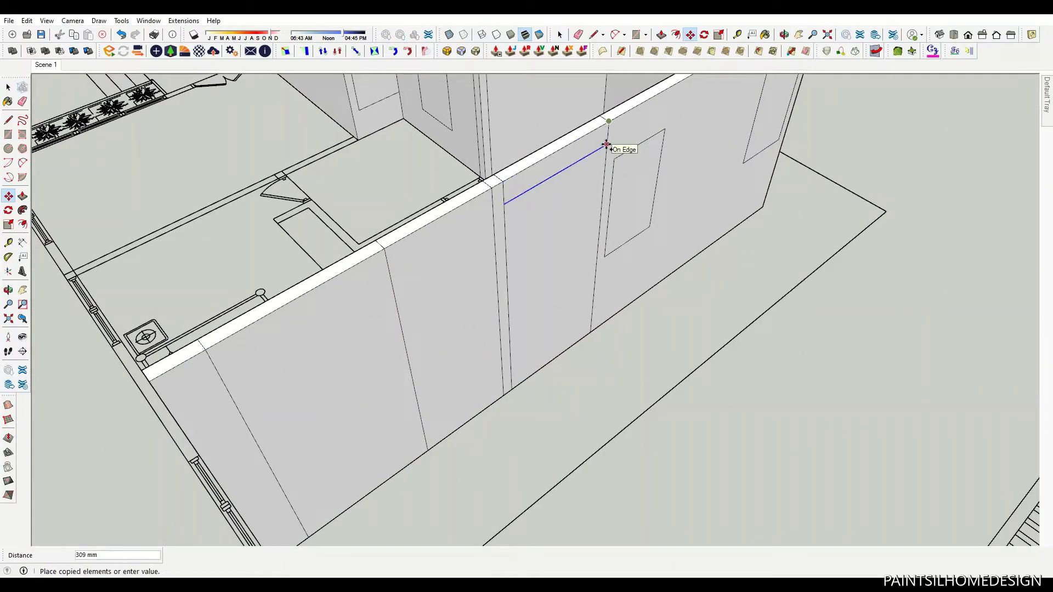
pyautogui.click(602, 190)
pyautogui.press('space')
pyautogui.scroll(-3, 618, 207)
pyautogui.scroll(-2, 450, 265)
pyautogui.click(513, 190)
pyautogui.press('ctrl')
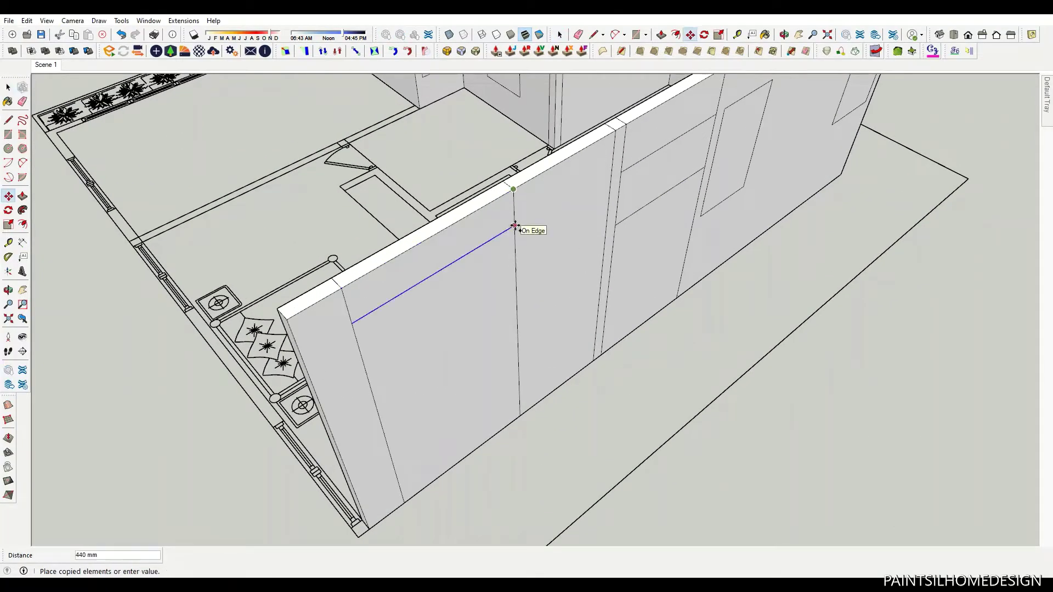
pyautogui.press('Return')
pyautogui.click(514, 238)
pyautogui.press('ctrl')
pyautogui.write('2')
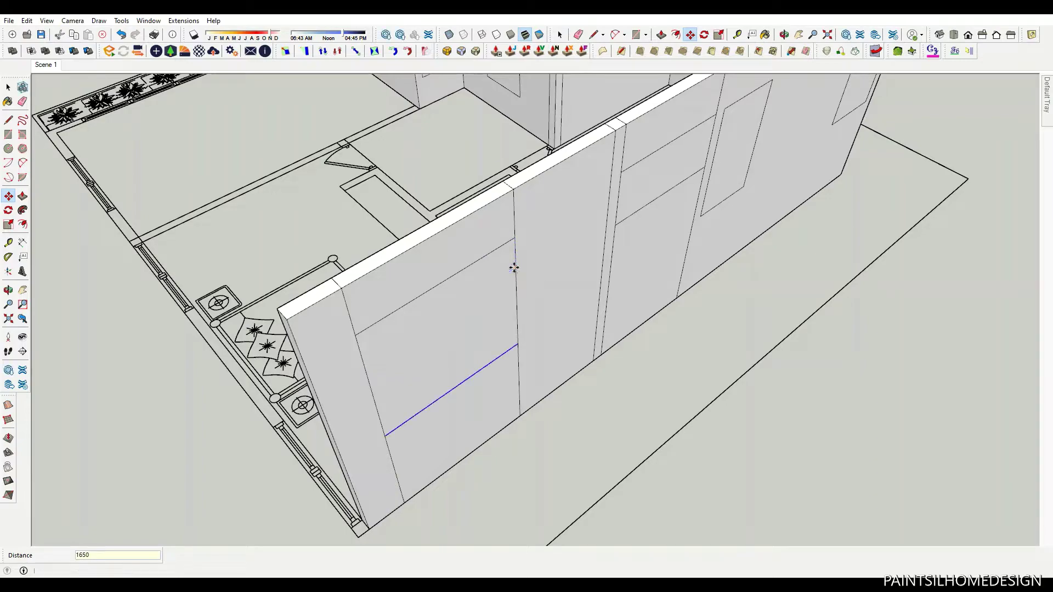
pyautogui.scroll(-2, 680, 202)
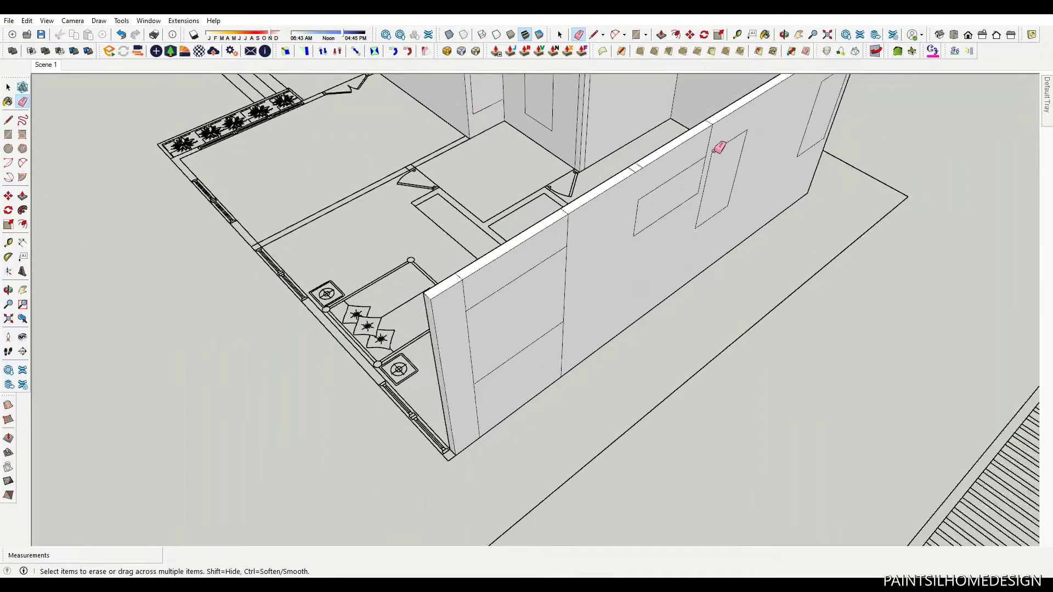
pyautogui.scroll(4, 713, 143)
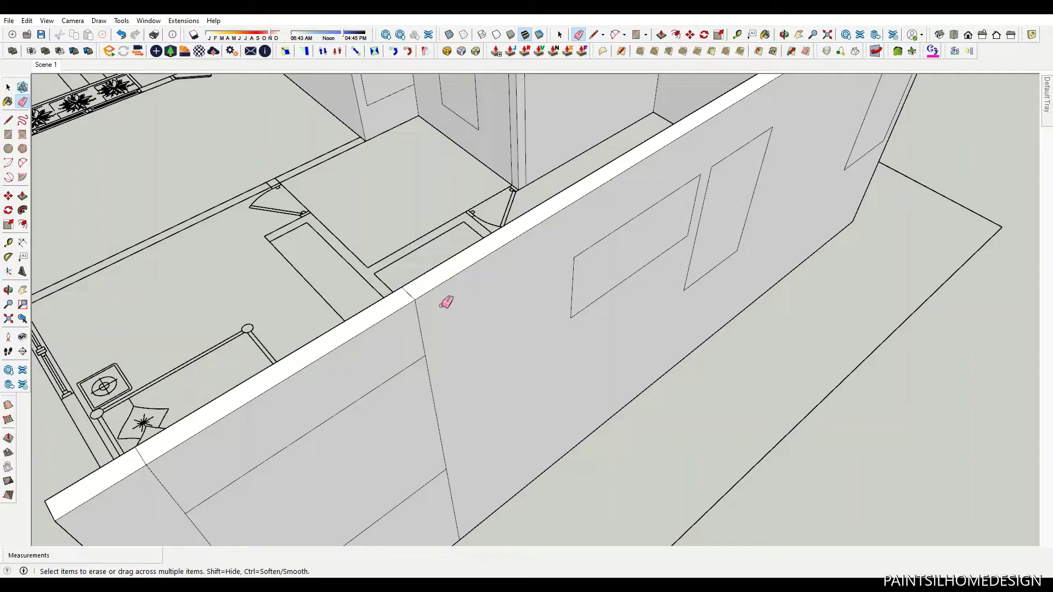
# - Orbit the model to the wall end, window rectangle and door corner
pyautogui.moveTo(422, 290); pyautogui.dragTo(387, 461, button='middle')
pyautogui.moveTo(472, 438); pyautogui.dragTo(327, 387, button='middle')
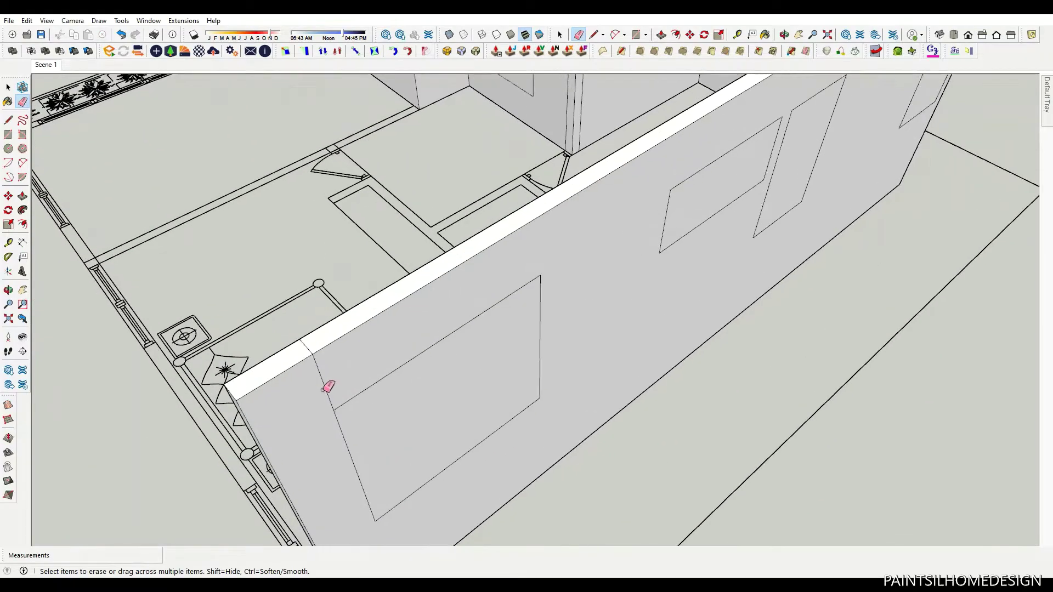
pyautogui.scroll(-5, 310, 343)
pyautogui.moveTo(384, 329); pyautogui.dragTo(522, 207, button='middle')
# - Raise the thin wall face beside the door to 1700 mm
pyautogui.scroll(5, 607, 283)
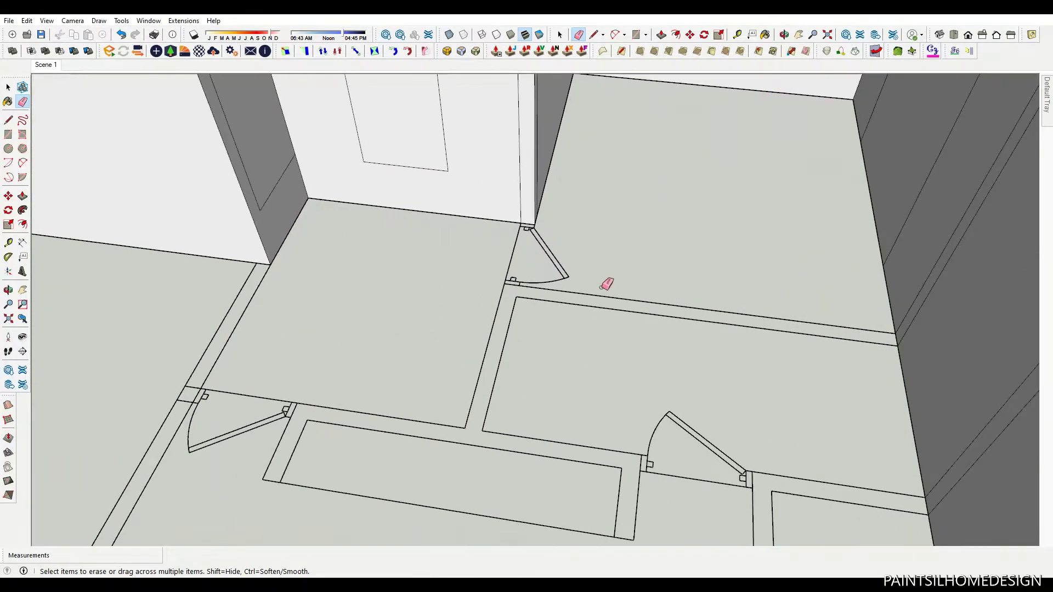
pyautogui.press('p')
pyautogui.click(537, 215)
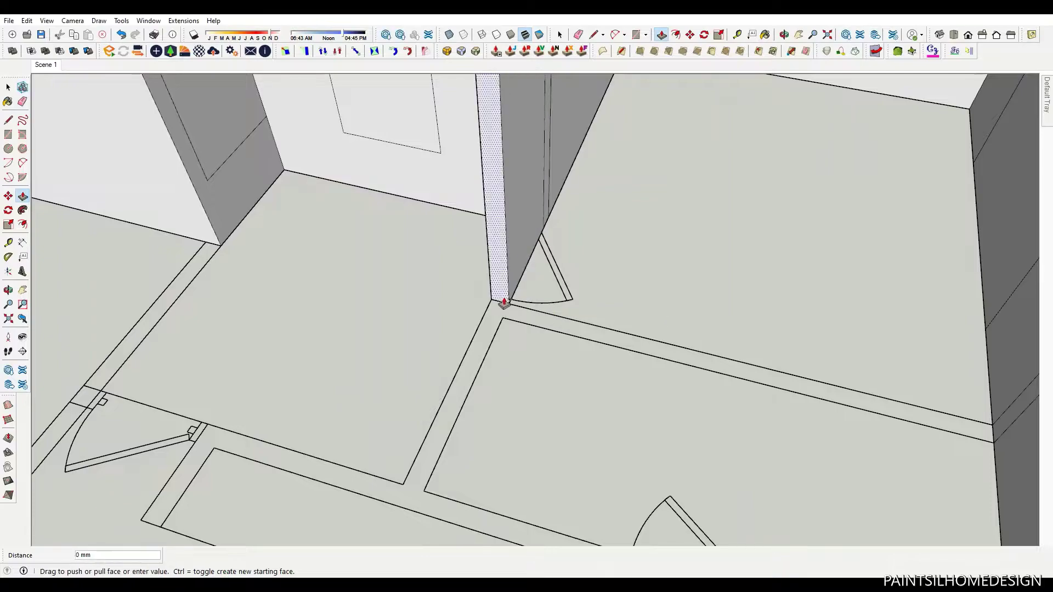
pyautogui.scroll(-3, 488, 341)
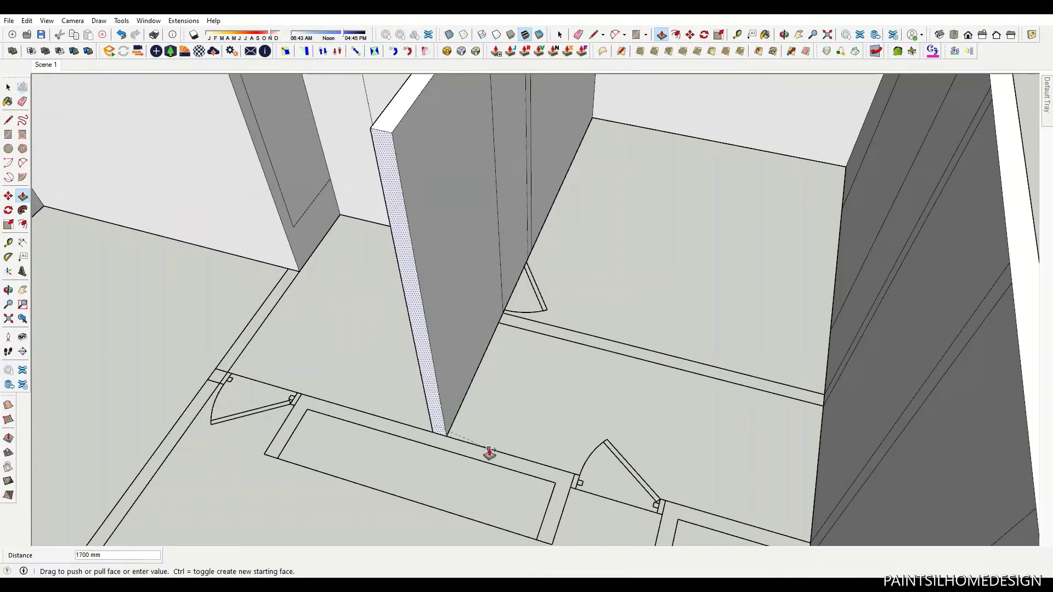
pyautogui.write('1700')
pyautogui.press('Return')
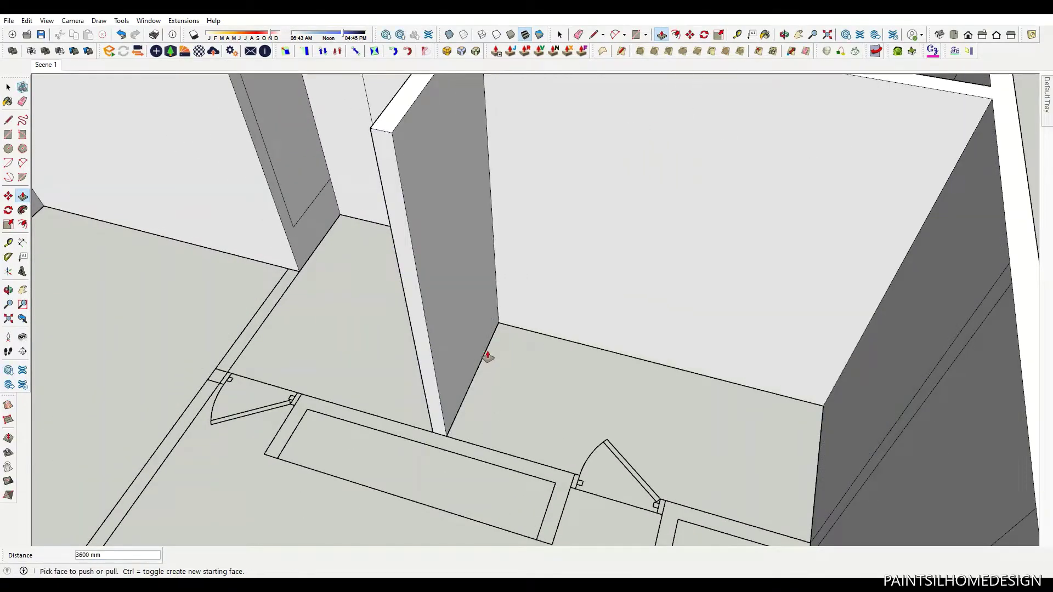
pyautogui.scroll(-5, 486, 357)
pyautogui.moveTo(486, 357)
pyautogui.mouseDown(button='middle')
pyautogui.moveTo(683, 425)
pyautogui.moveTo(493, 247)
pyautogui.mouseUp(button='middle')
pyautogui.scroll(3, 494, 247)
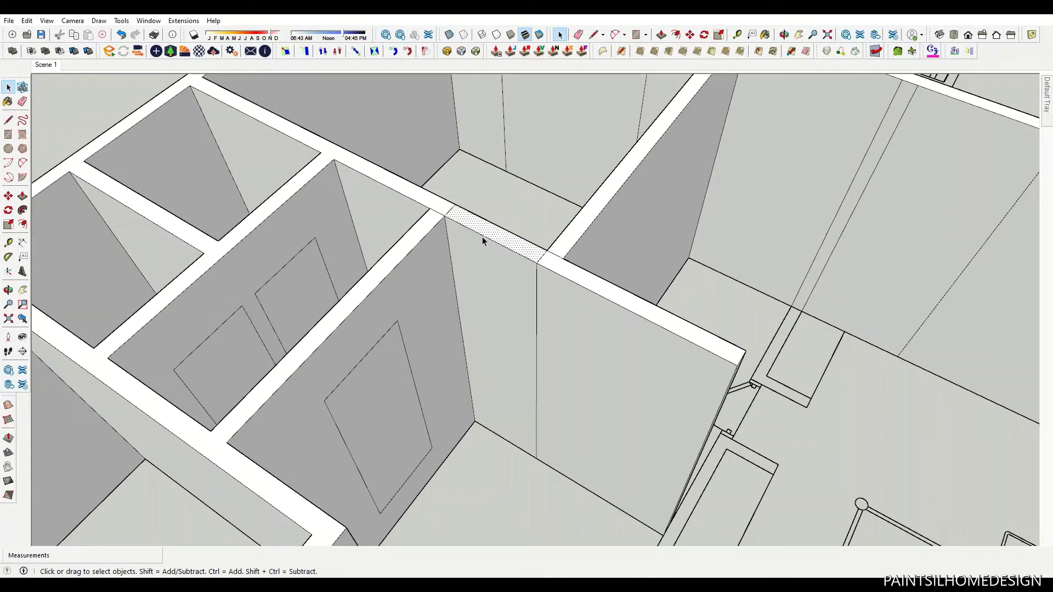
# - Start a Ctrl+Move copy from the wall corner and orbit toward the bedroom
pyautogui.press('m')
pyautogui.press('ctrl')
pyautogui.click(443, 215)
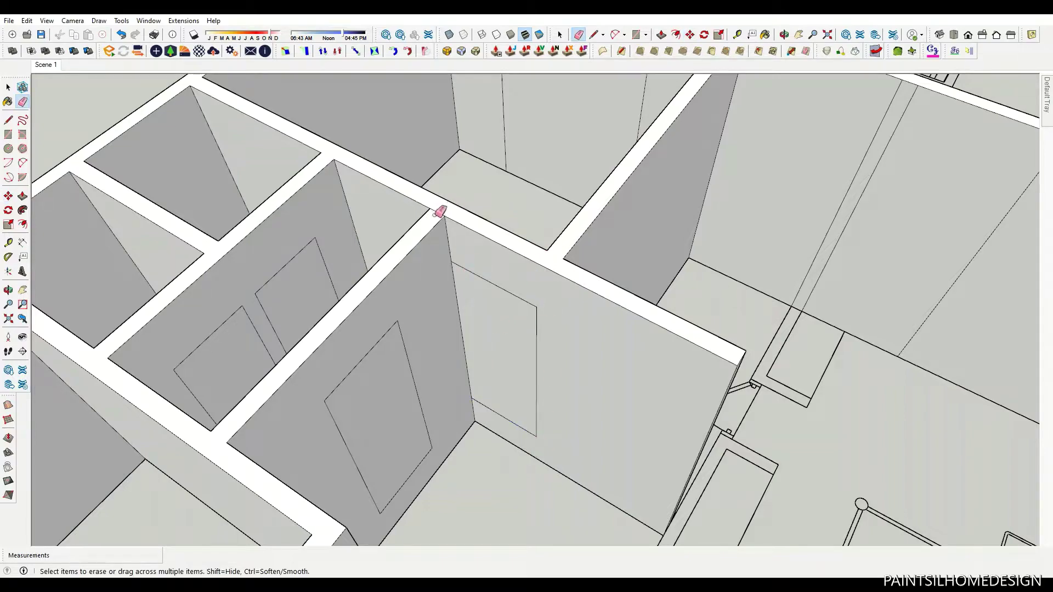
pyautogui.scroll(-5, 441, 213)
pyautogui.moveTo(614, 156)
pyautogui.mouseDown(button='middle')
pyautogui.moveTo(505, 146)
pyautogui.moveTo(679, 263)
pyautogui.mouseUp(button='middle')
pyautogui.scroll(5, 664, 290)
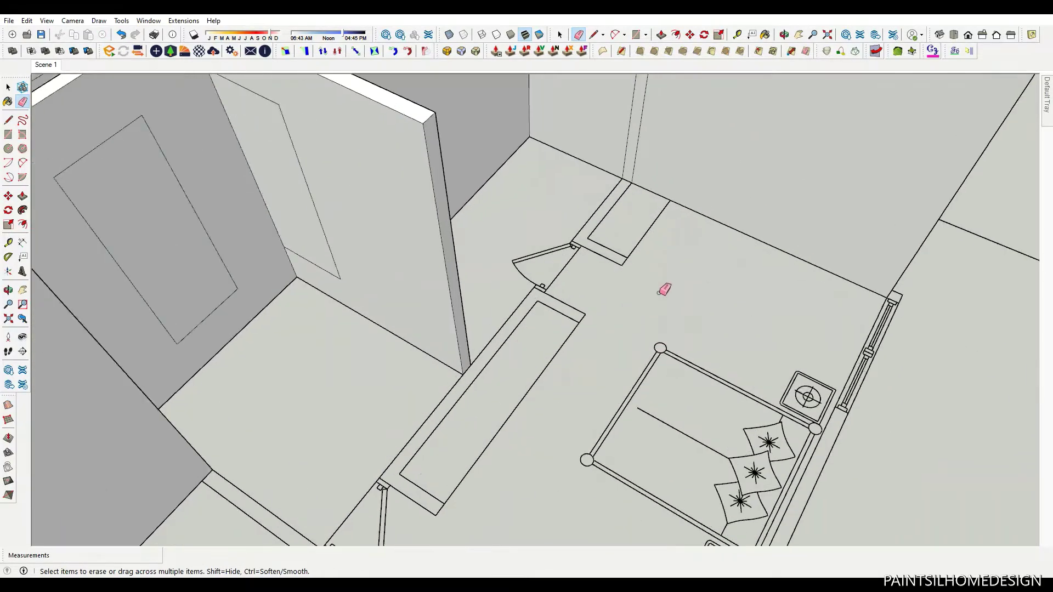
pyautogui.scroll(3, 664, 290)
# - Extrude and widen the floor strips beside the door into wall pieces
pyautogui.press('p')
pyautogui.click(597, 273)
pyautogui.click(567, 254)
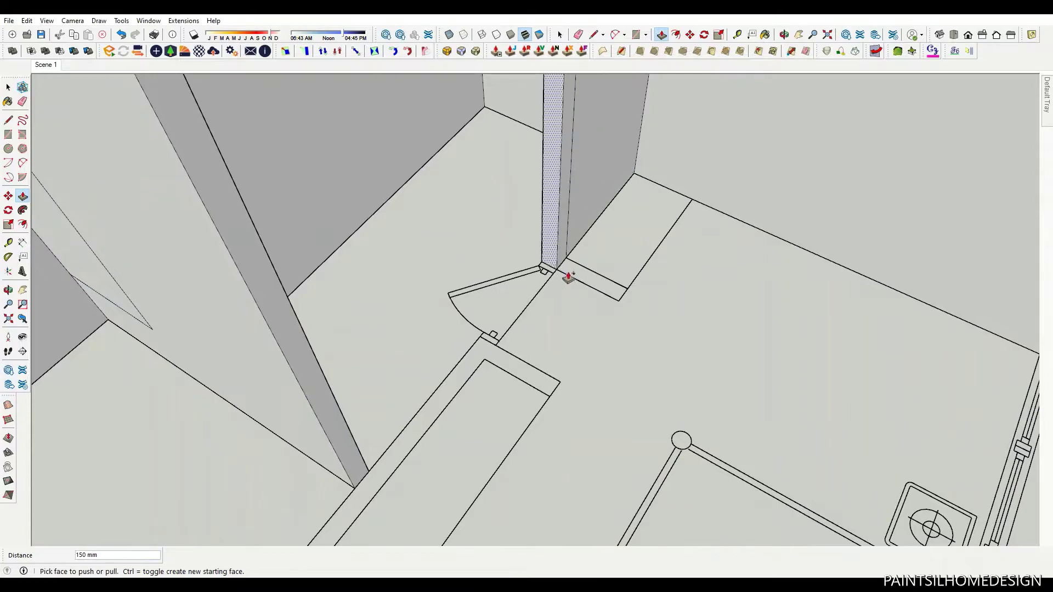
pyautogui.click(568, 277)
pyautogui.doubleClick(499, 346)
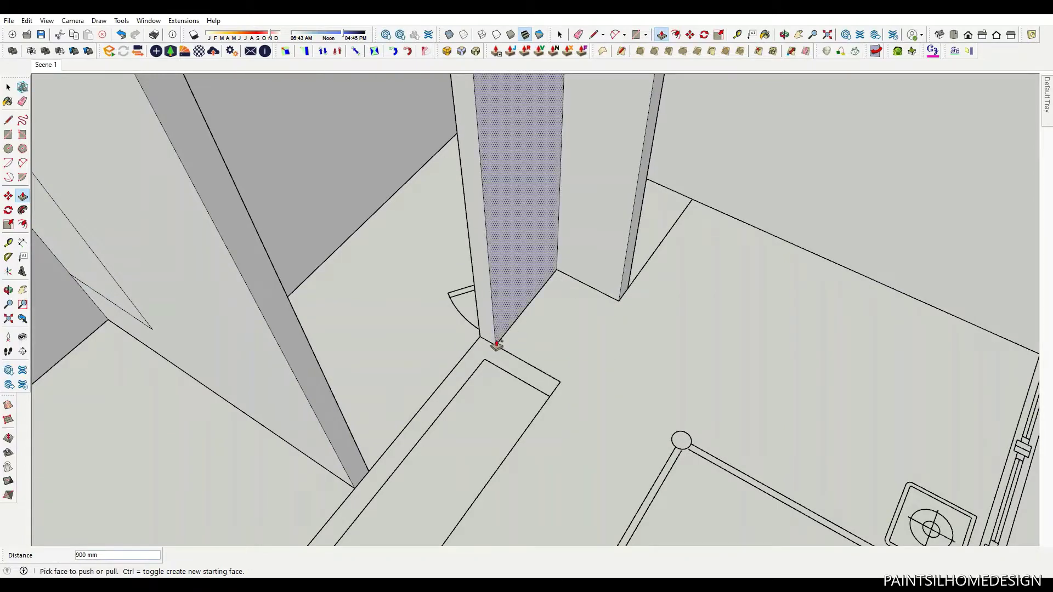
pyautogui.click(496, 344)
pyautogui.click(497, 364)
pyautogui.click(482, 400)
pyautogui.moveTo(482, 400); pyautogui.dragTo(447, 253, button='middle')
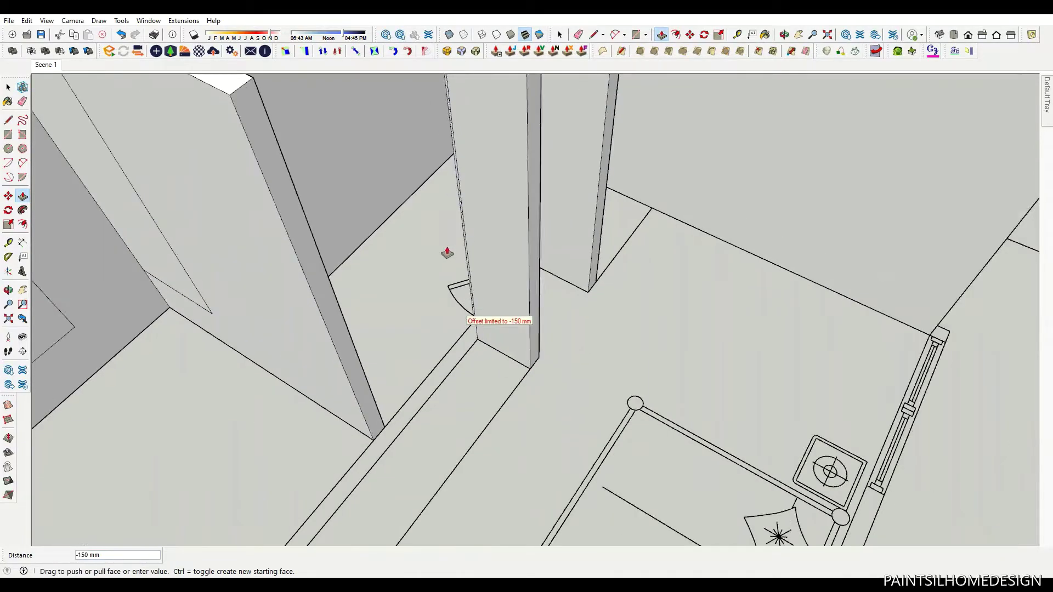
pyautogui.scroll(-5, 391, 388)
# - Copy the wall-top edge 2550 down as the door-head line and erase extra lines
pyautogui.press('m')
pyautogui.scroll(5, 516, 192)
pyautogui.scroll(3, 514, 189)
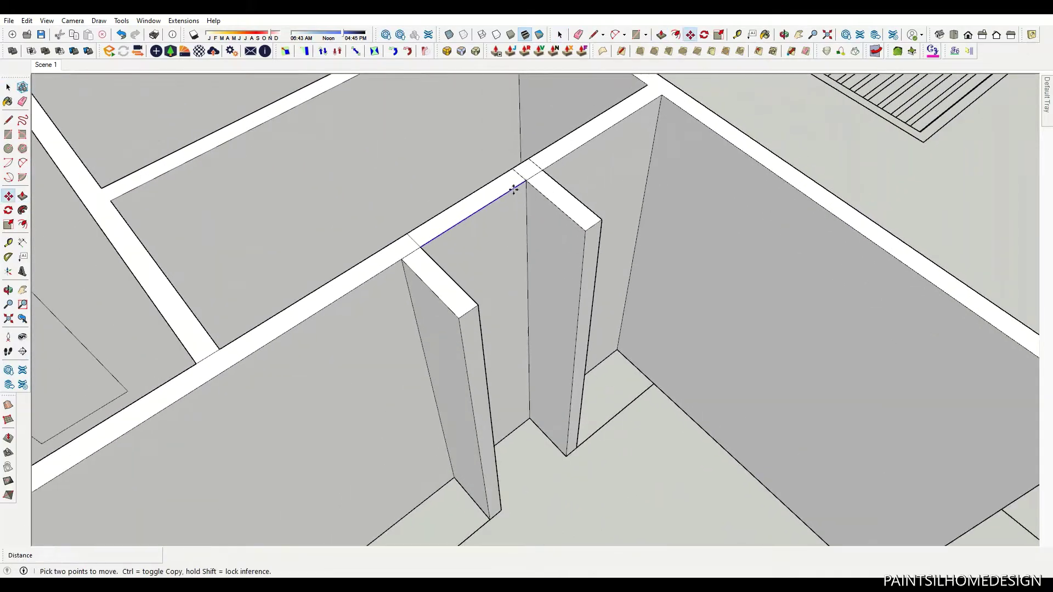
pyautogui.press('ctrl')
pyautogui.click(525, 181)
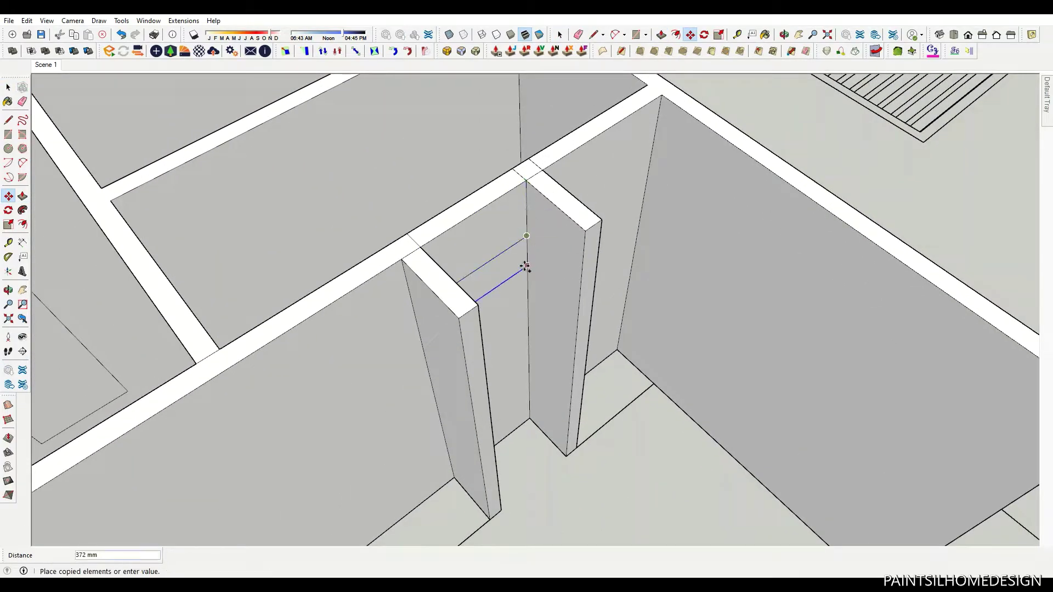
pyautogui.press('Return')
pyautogui.press('e')
pyautogui.scroll(3, 535, 173)
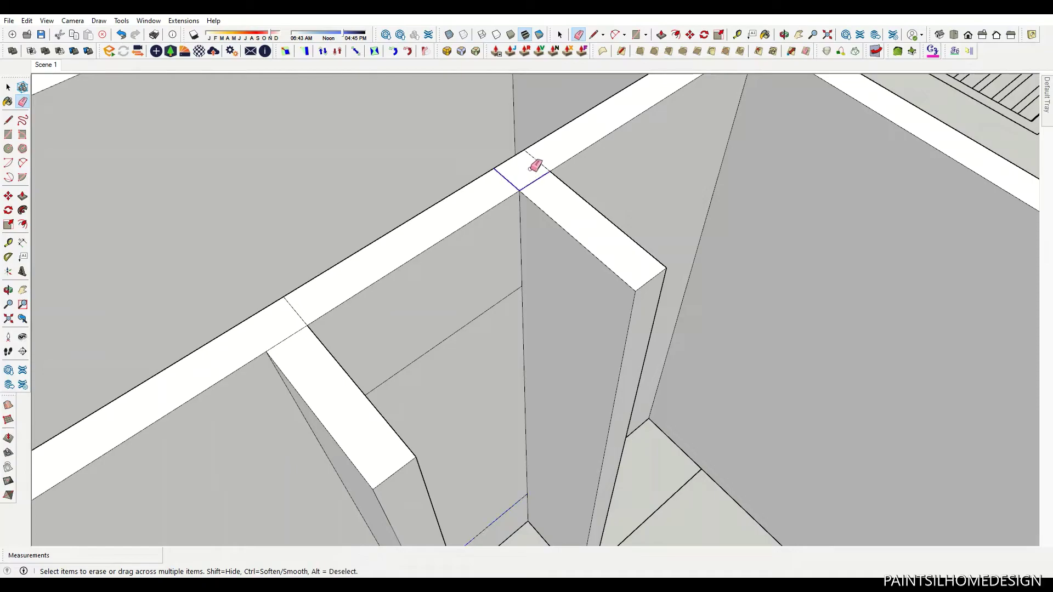
pyautogui.moveTo(305, 312); pyautogui.dragTo(853, 340, button='middle')
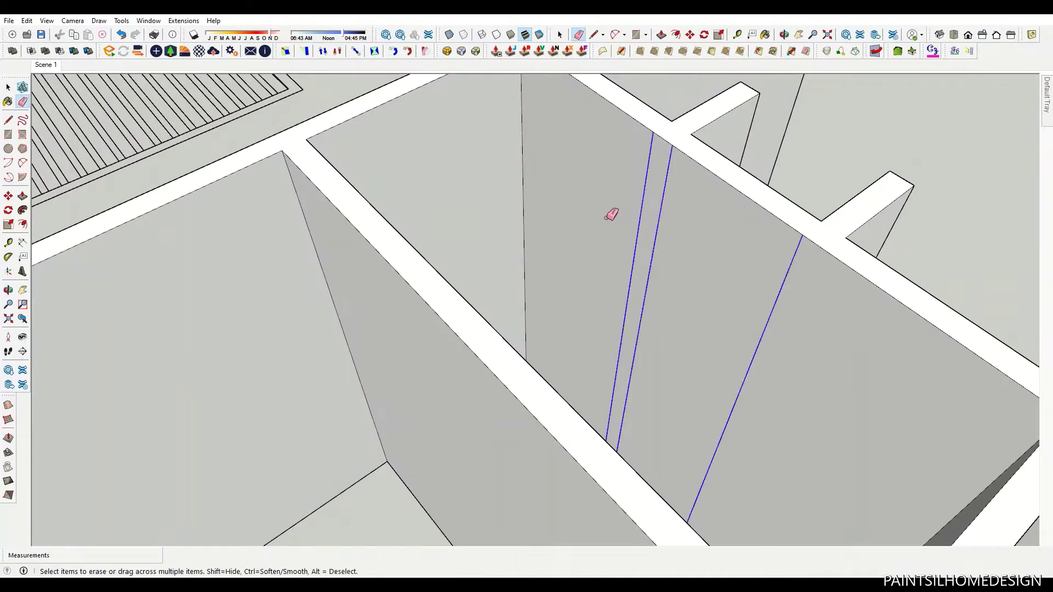
pyautogui.scroll(3, 431, 185)
pyautogui.scroll(-5, 446, 364)
pyautogui.scroll(5, 470, 298)
# - Raise the door-jamb strip to 900 mm
pyautogui.moveTo(470, 298); pyautogui.dragTo(548, 311, button='middle')
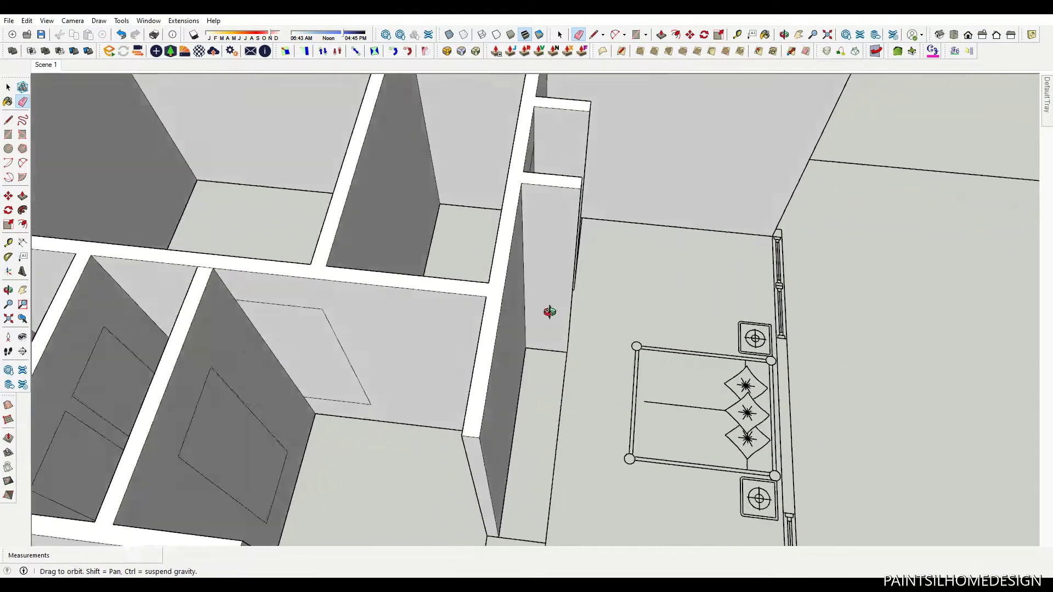
pyautogui.scroll(2, 395, 247)
pyautogui.scroll(-5, 417, 297)
pyautogui.scroll(6, 463, 343)
pyautogui.press('p')
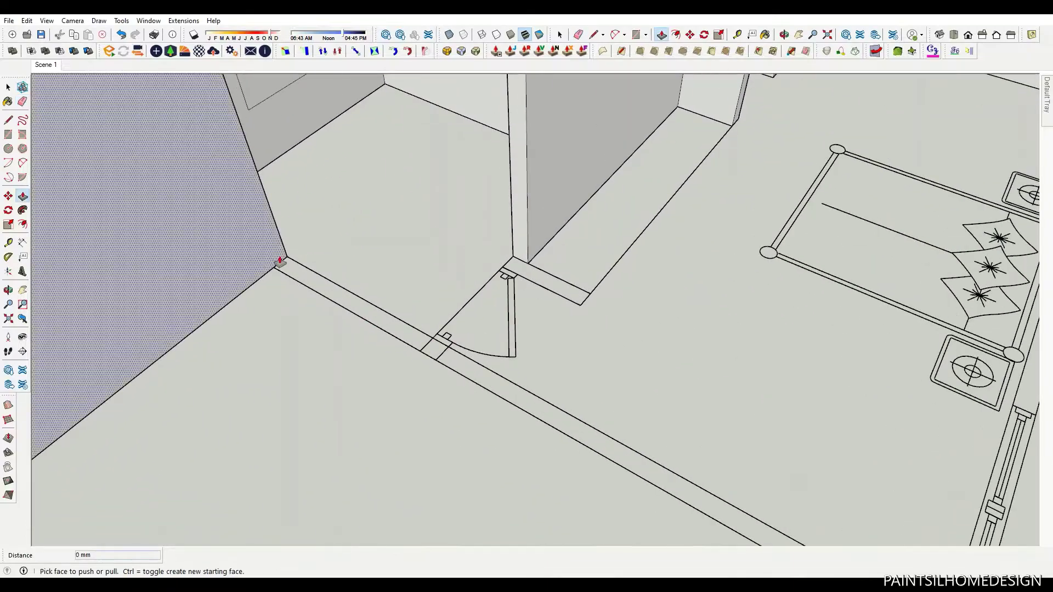
pyautogui.moveTo(428, 409); pyautogui.dragTo(349, 204, button='middle')
pyautogui.press('space')
pyautogui.write('150')
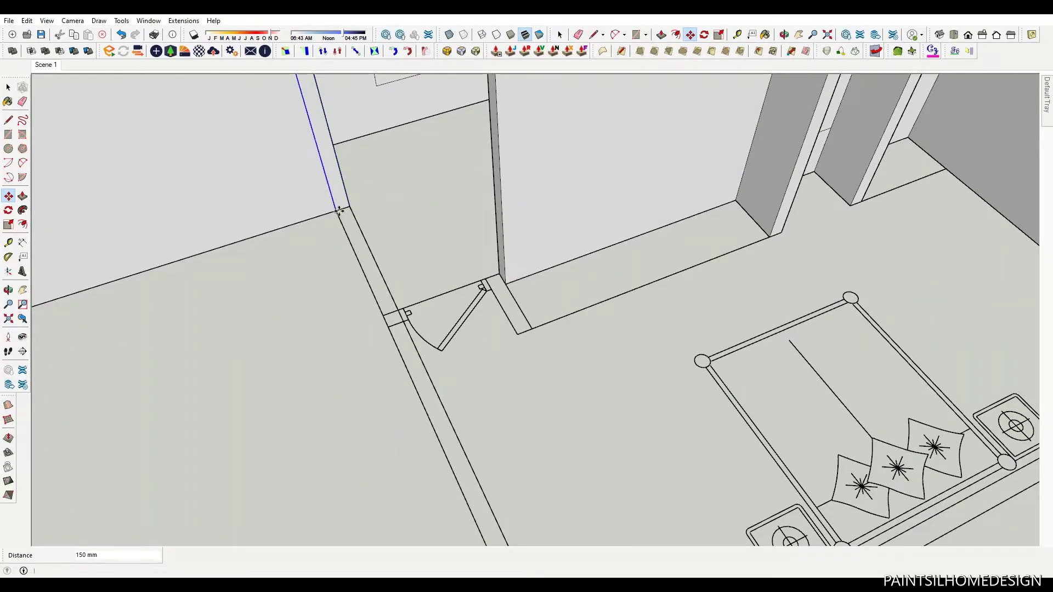
pyautogui.press('p')
pyautogui.scroll(-3, 377, 259)
pyautogui.scroll(-3, 384, 329)
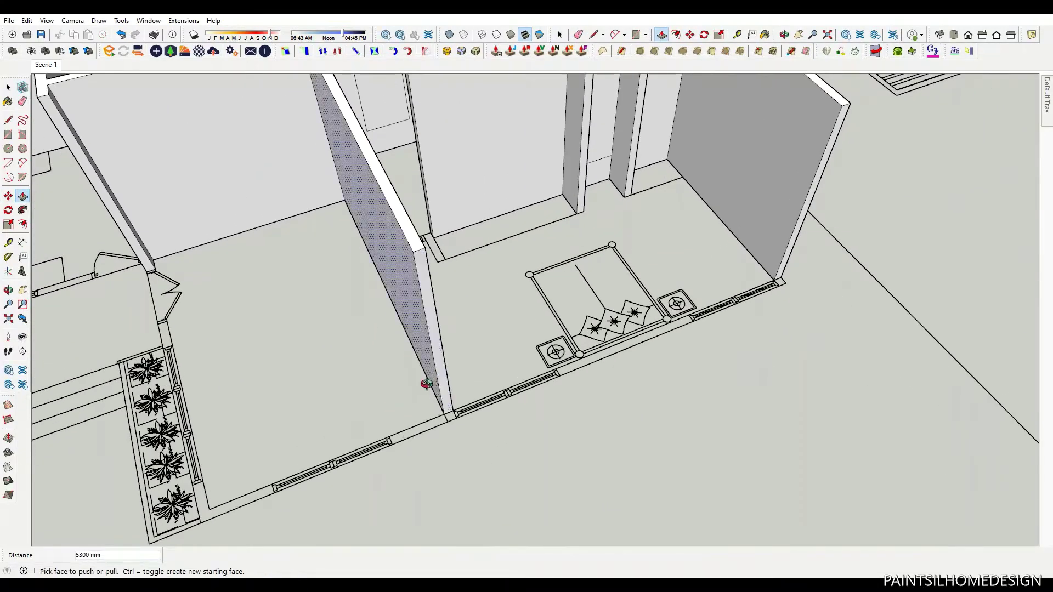
pyautogui.scroll(4, 420, 255)
pyautogui.scroll(3, 422, 261)
pyautogui.write('900')
pyautogui.press('Return')
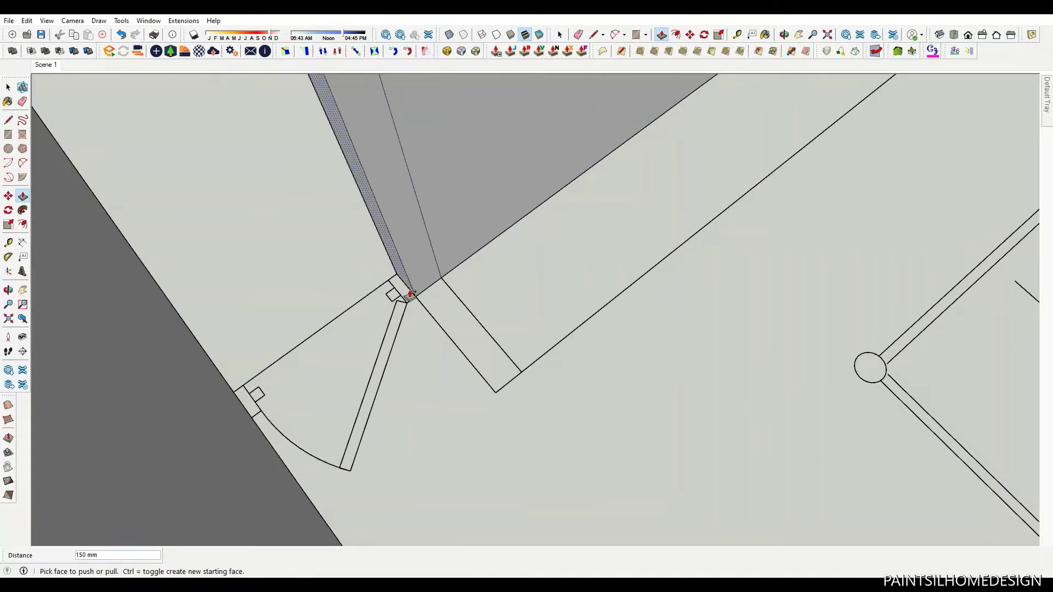
# - Repeat the extrusion on the door-jamb strip, then tidy edges with Move and Eraser
pyautogui.moveTo(405, 294); pyautogui.dragTo(290, 376, button='middle')
pyautogui.doubleClick(417, 264)
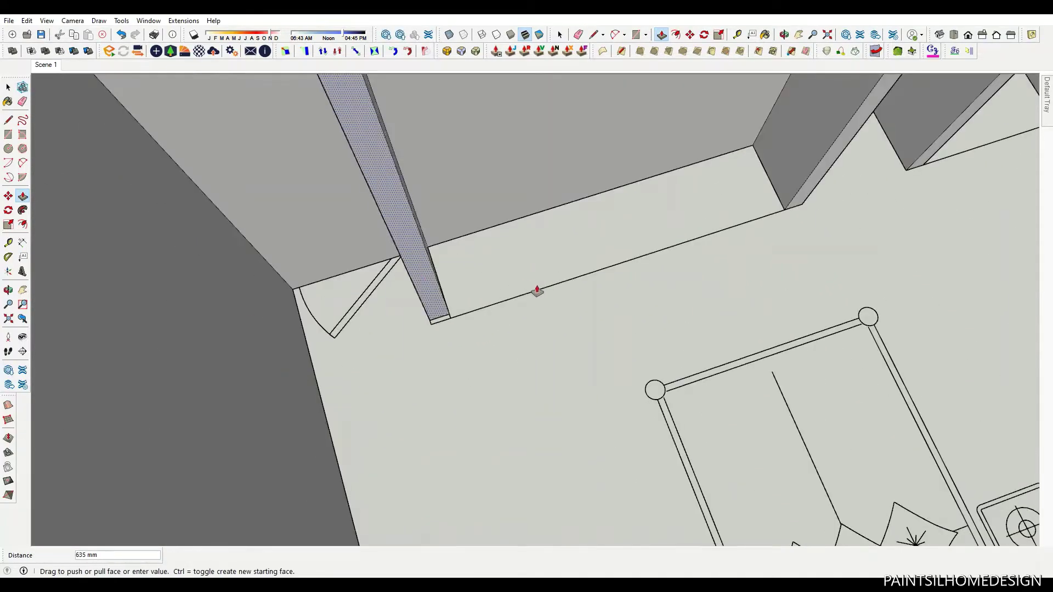
pyautogui.press('space')
pyautogui.moveTo(683, 341)
pyautogui.mouseDown(button='middle')
pyautogui.moveTo(716, 344)
pyautogui.moveTo(525, 146)
pyautogui.moveTo(550, 136)
pyautogui.mouseUp(button='middle')
pyautogui.press('m')
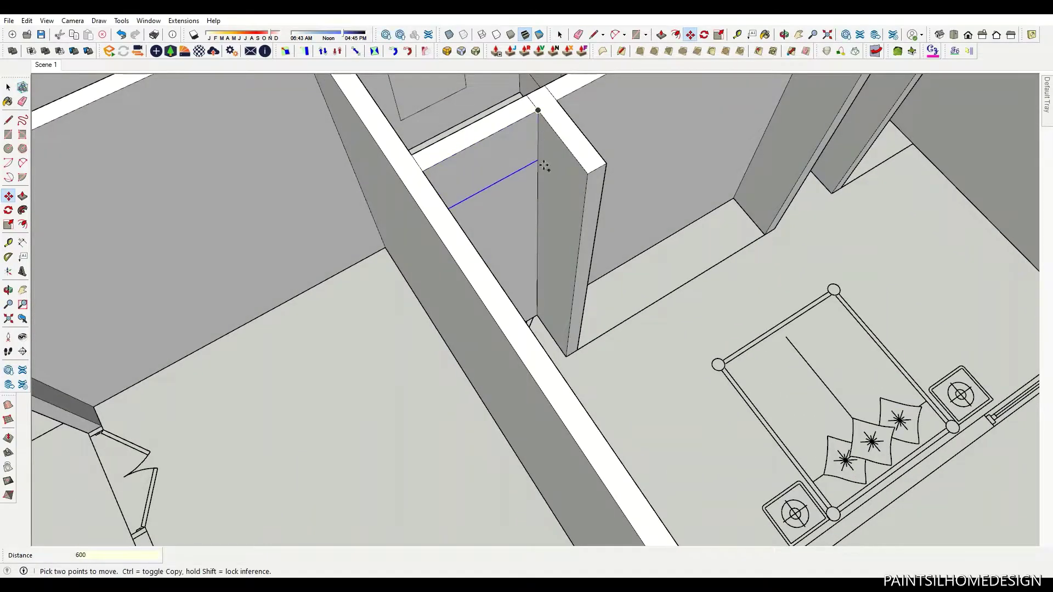
pyautogui.press('e')
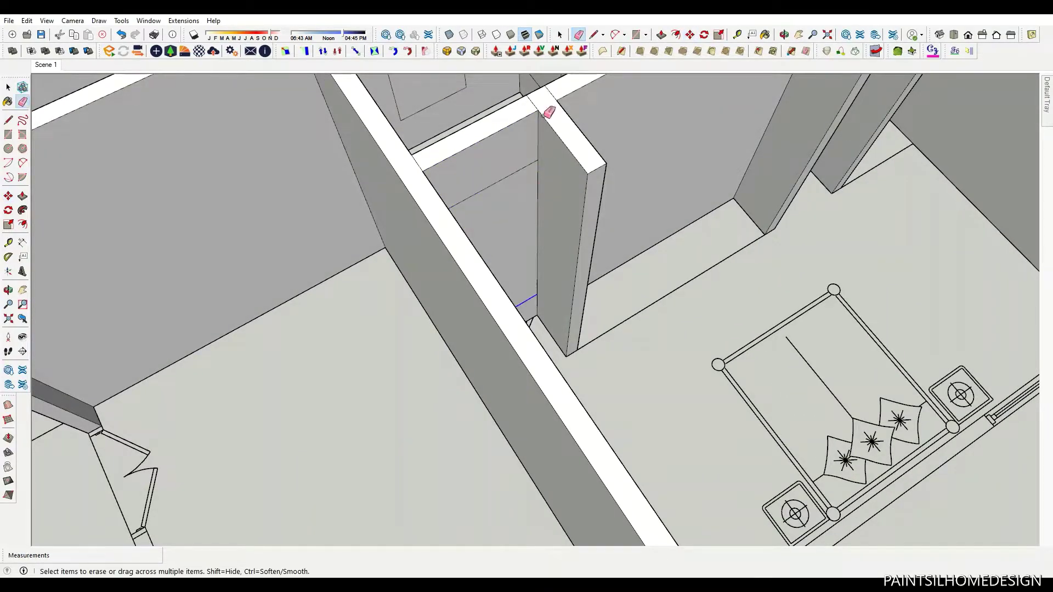
pyautogui.scroll(-3, 522, 100)
pyautogui.scroll(-3, 527, 165)
pyautogui.scroll(-3, 479, 272)
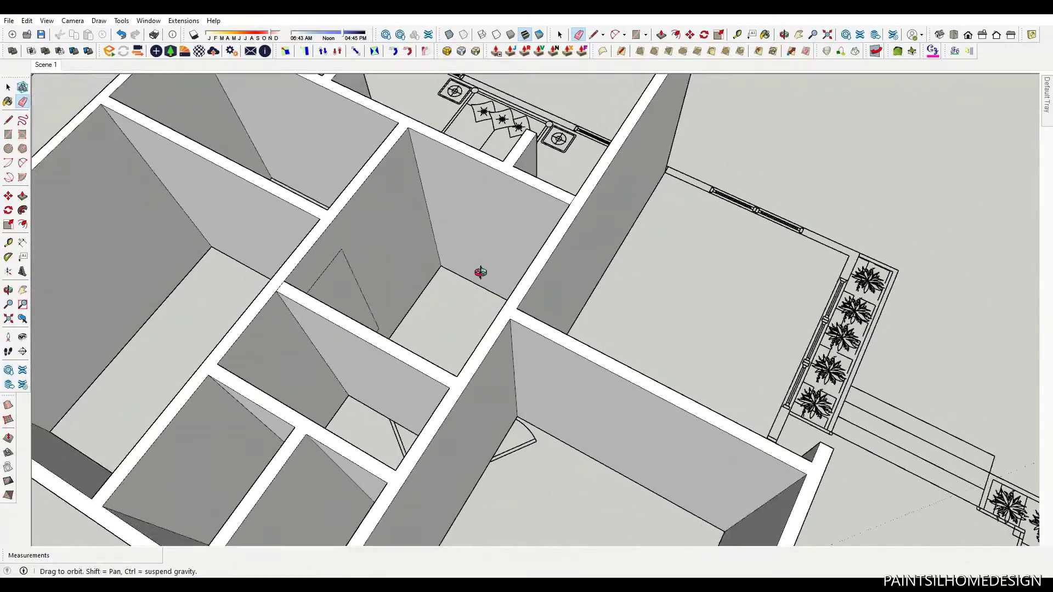
pyautogui.scroll(-3, 531, 379)
pyautogui.scroll(5, 531, 378)
# - Pull the wall end face beside the porch window up to wall height
pyautogui.press('p')
pyautogui.scroll(3, 663, 242)
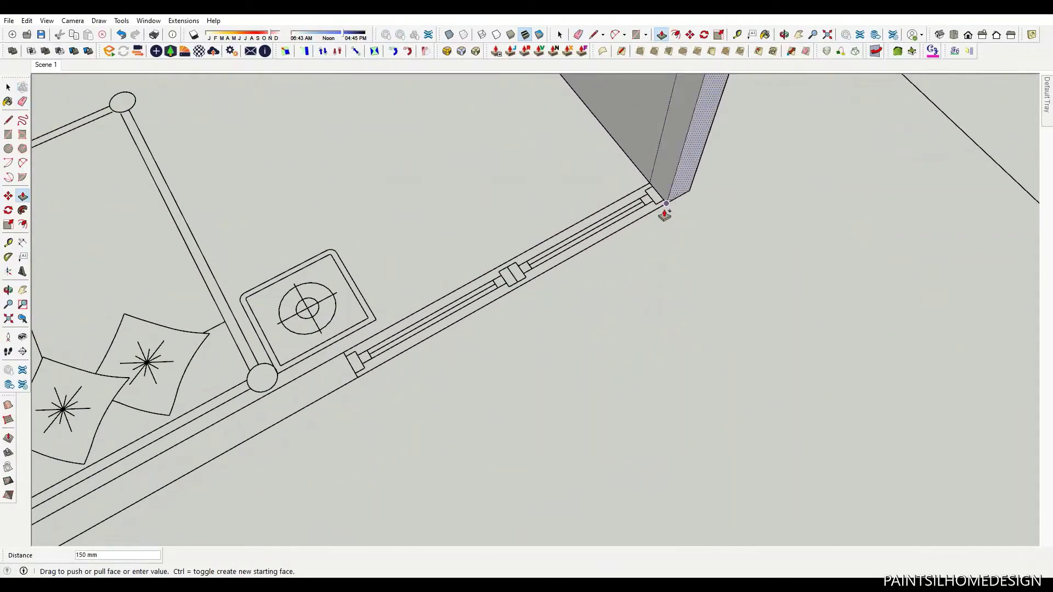
pyautogui.click(663, 198)
pyautogui.moveTo(357, 376)
pyautogui.mouseDown(button='middle')
pyautogui.moveTo(943, 122)
pyautogui.moveTo(698, 211)
pyautogui.moveTo(450, 363)
pyautogui.mouseUp(button='middle')
pyautogui.click(393, 387)
pyautogui.press('space')
pyautogui.scroll(-5, 393, 388)
# - Push/Pull the wall corner stub up to full height
pyautogui.scroll(-3, 526, 308)
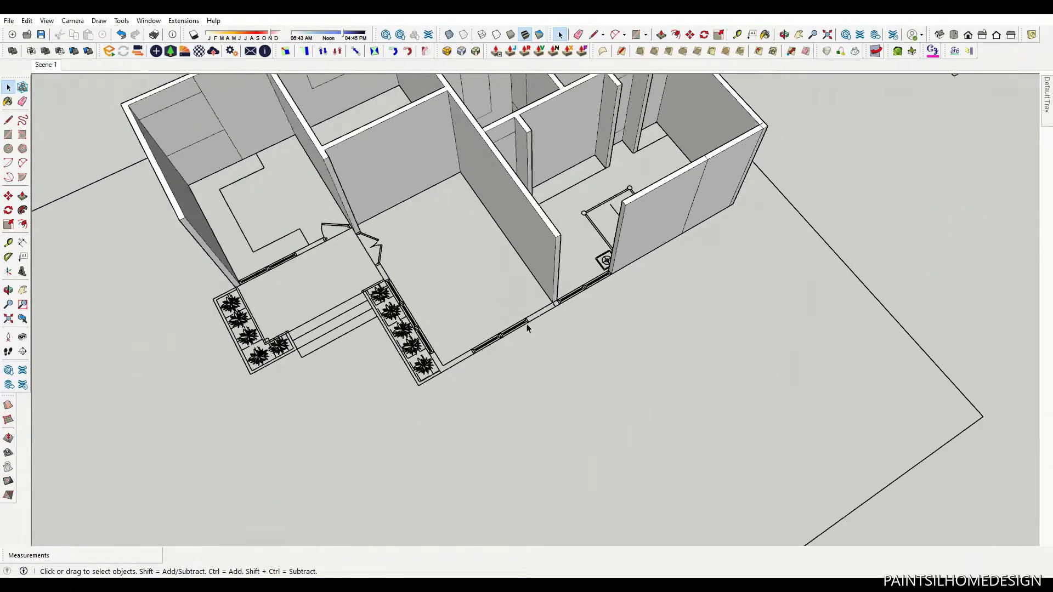
pyautogui.scroll(8, 670, 243)
pyautogui.press('p')
pyautogui.scroll(5, 557, 308)
pyautogui.click(557, 307)
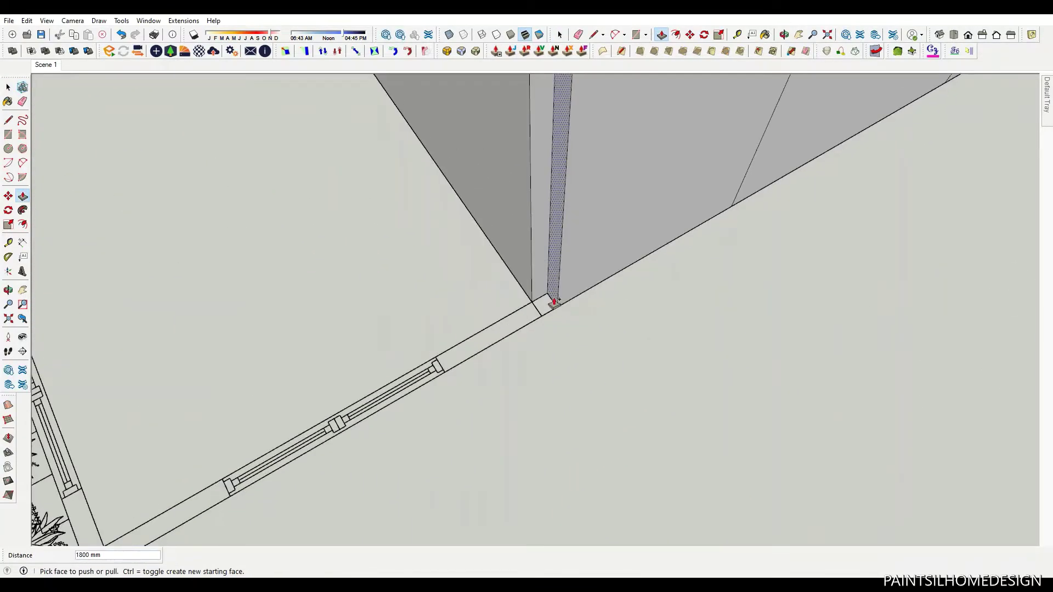
pyautogui.scroll(2, 446, 378)
pyautogui.click(446, 378)
pyautogui.press('space')
pyautogui.scroll(-5, 446, 377)
# - Raise the wall beside the planter to full height
pyautogui.scroll(4, 687, 301)
pyautogui.press('p')
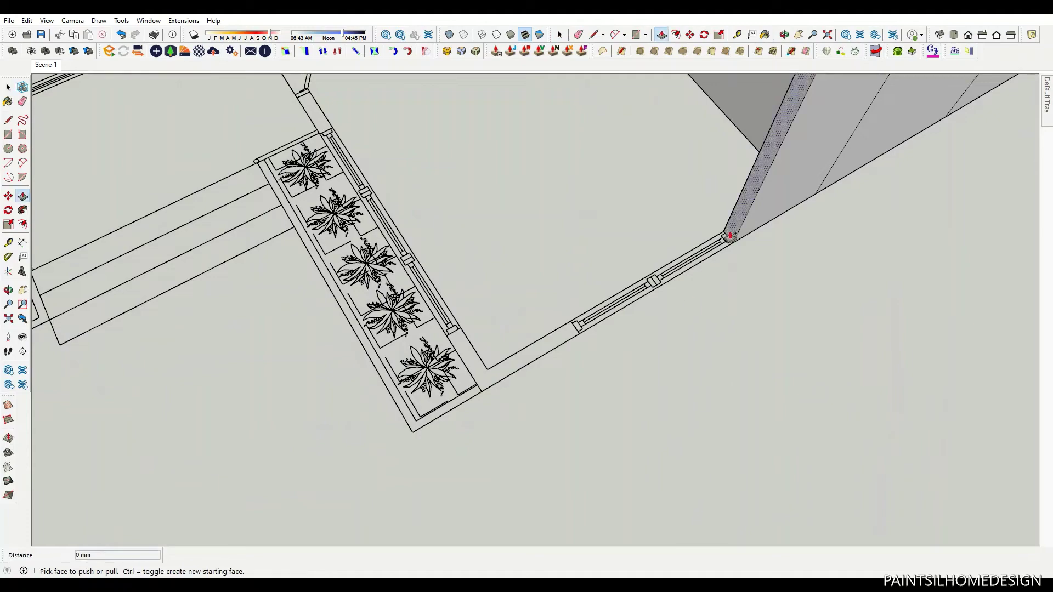
pyautogui.click(731, 236)
pyautogui.click(459, 324)
pyautogui.press('space')
pyautogui.scroll(-3, 433, 386)
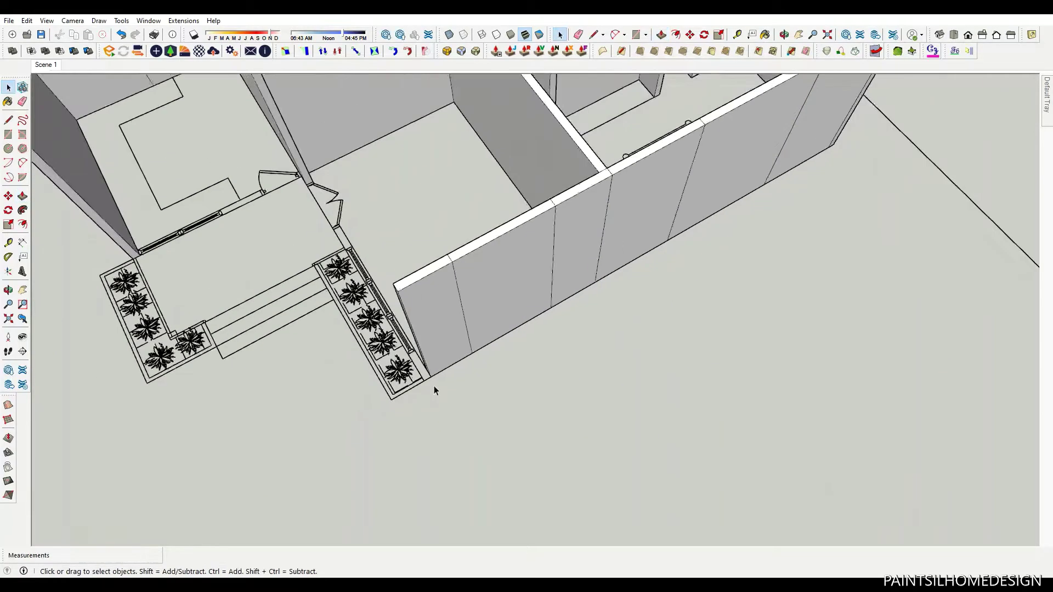
pyautogui.scroll(-2, 467, 304)
pyautogui.scroll(6, 567, 197)
pyautogui.scroll(-2, 567, 198)
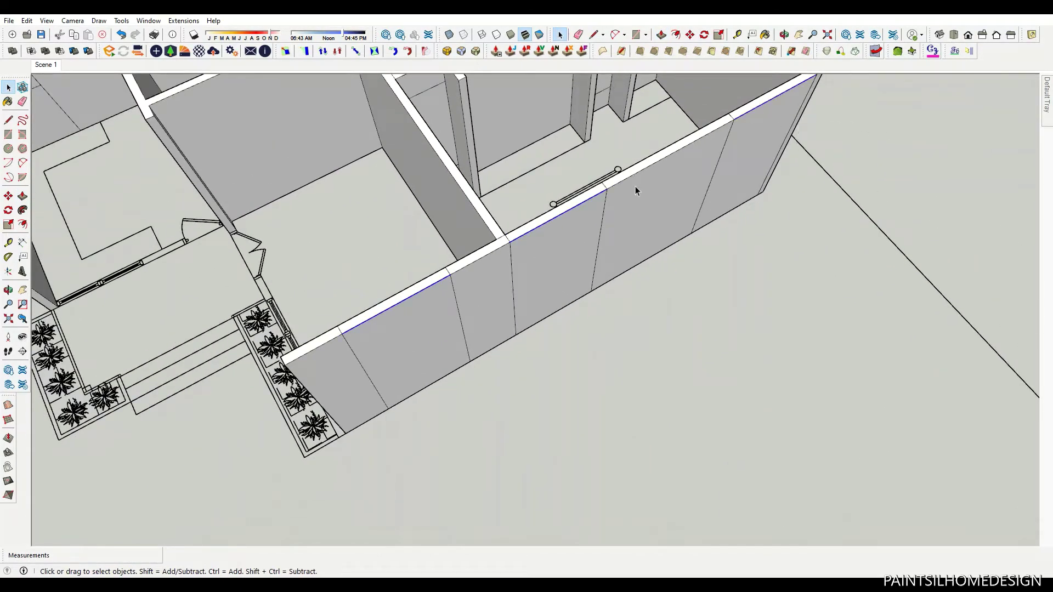
pyautogui.scroll(2, 635, 191)
# - Copy the wall's top edge down 600 mm and 1650 mm
pyautogui.press('m')
pyautogui.press('ctrl')
pyautogui.click(591, 191)
pyautogui.write('00')
pyautogui.press('Return')
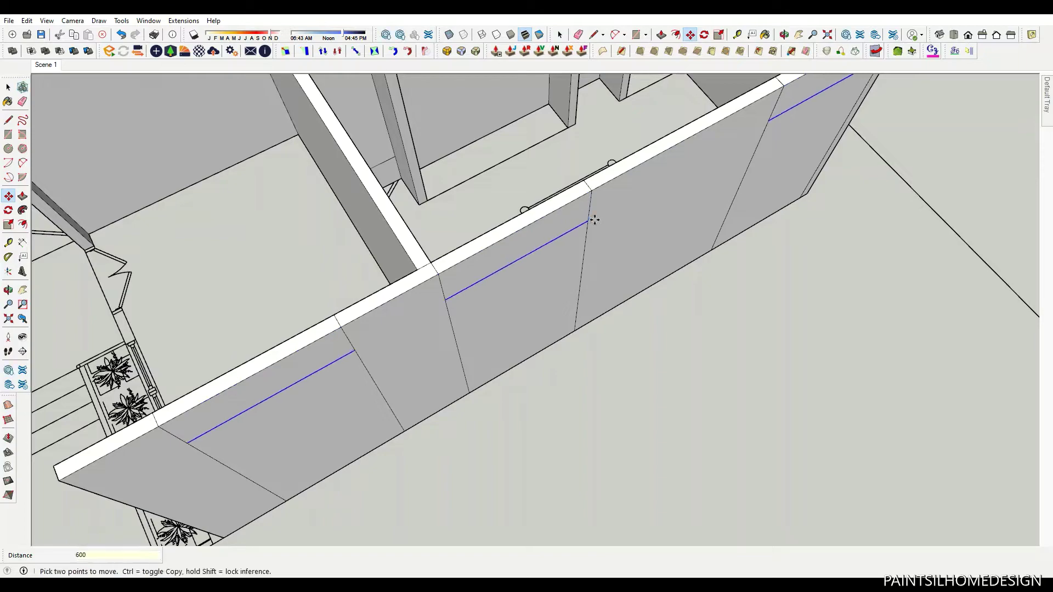
pyautogui.press('ctrl')
pyautogui.click(587, 222)
pyautogui.write('1')
pyautogui.press('Return')
# - Erase the stray edges so only the window outlines remain
pyautogui.press('e')
pyautogui.scroll(-5, 435, 306)
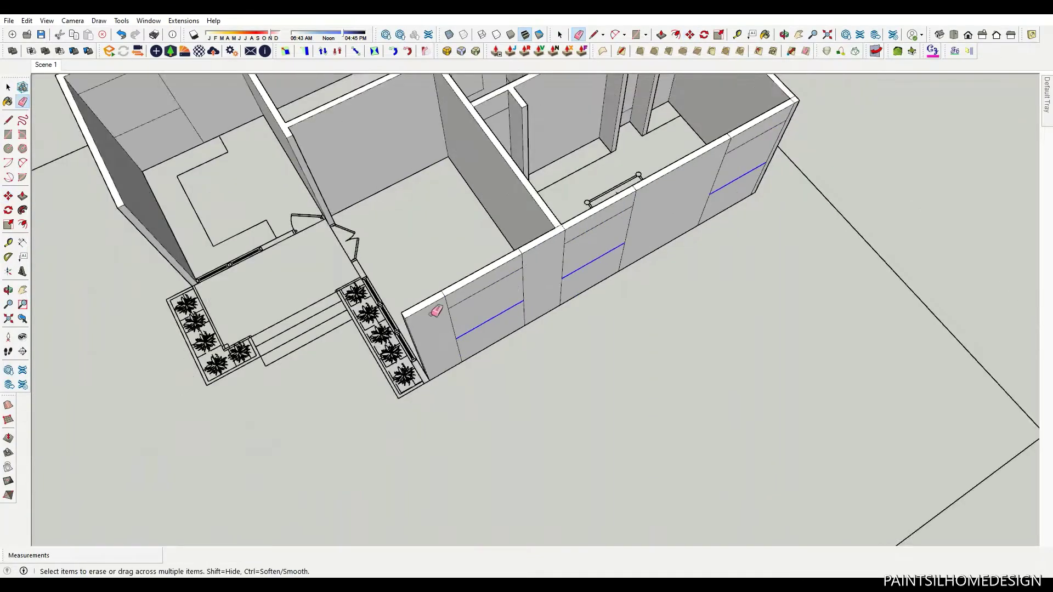
pyautogui.scroll(5, 456, 277)
pyautogui.moveTo(569, 325); pyautogui.dragTo(576, 312)
pyautogui.scroll(2, 446, 270)
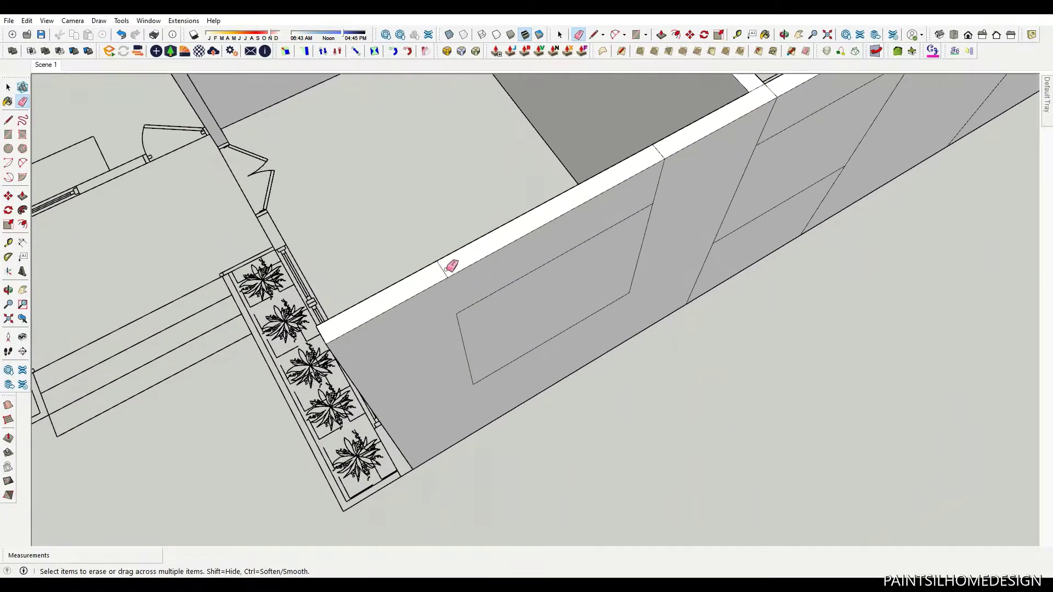
pyautogui.moveTo(428, 284)
pyautogui.mouseDown(button='middle')
pyautogui.moveTo(680, 142)
pyautogui.moveTo(679, 179)
pyautogui.moveTo(700, 106)
pyautogui.mouseUp(button='middle')
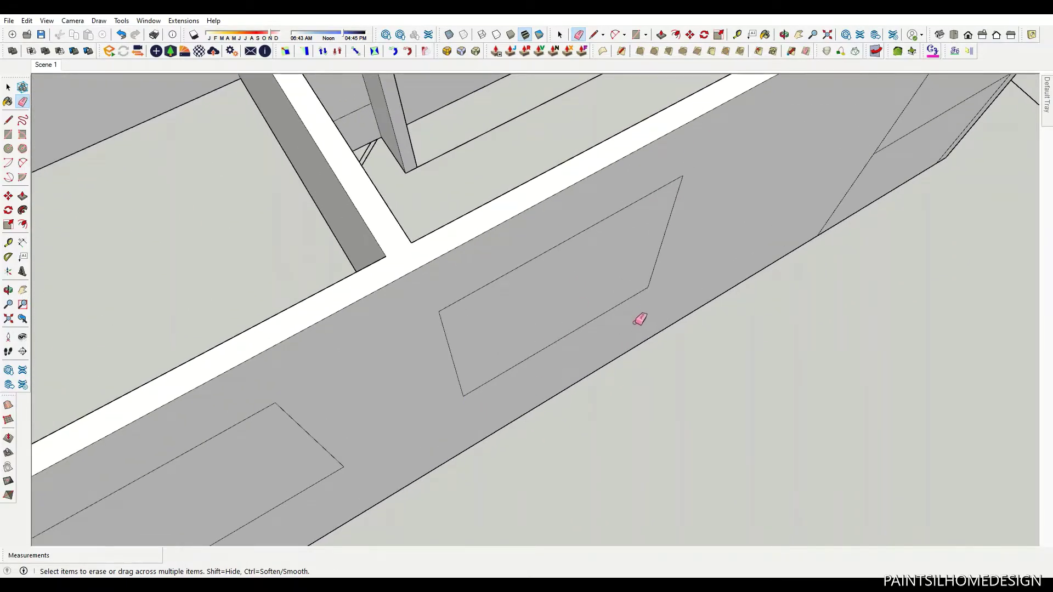
pyautogui.scroll(-5, 366, 410)
pyautogui.scroll(4, 712, 157)
pyautogui.scroll(1, 719, 144)
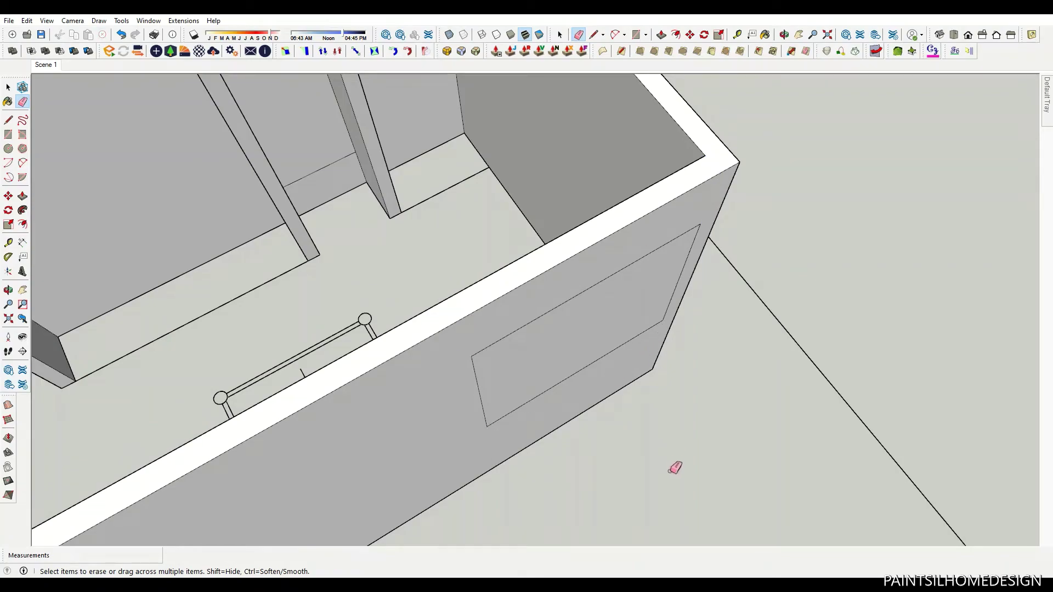
# - Orbit around the house to look down on the porch
pyautogui.press('space')
pyautogui.moveTo(583, 364); pyautogui.dragTo(726, 231, button='middle')
pyautogui.scroll(-5, 726, 230)
pyautogui.scroll(3, 488, 300)
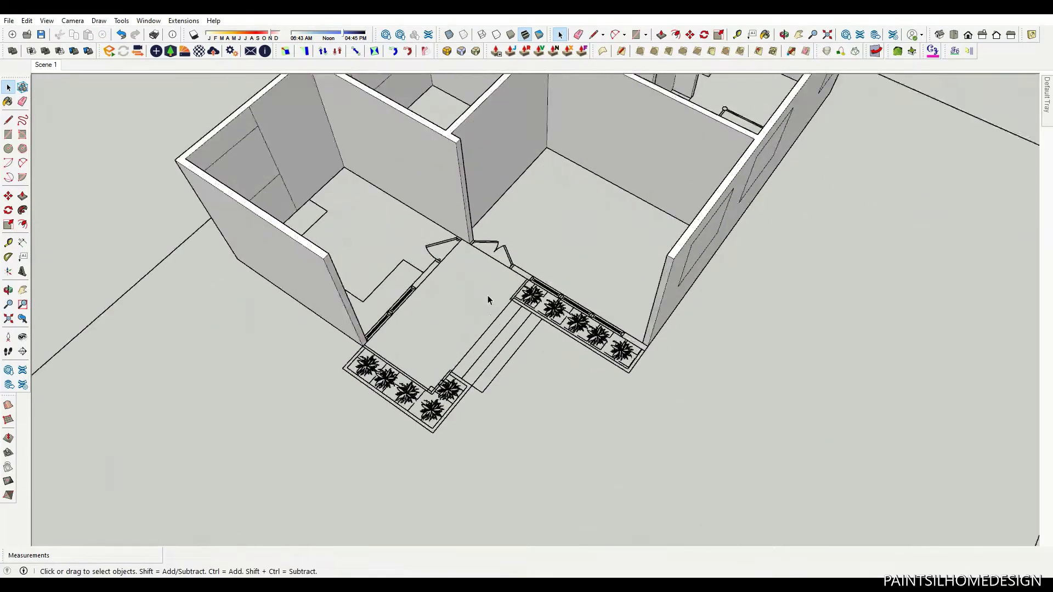
pyautogui.moveTo(488, 300); pyautogui.dragTo(360, 195, button='middle')
pyautogui.scroll(2, 395, 266)
pyautogui.scroll(2, 387, 170)
pyautogui.scroll(1, 388, 157)
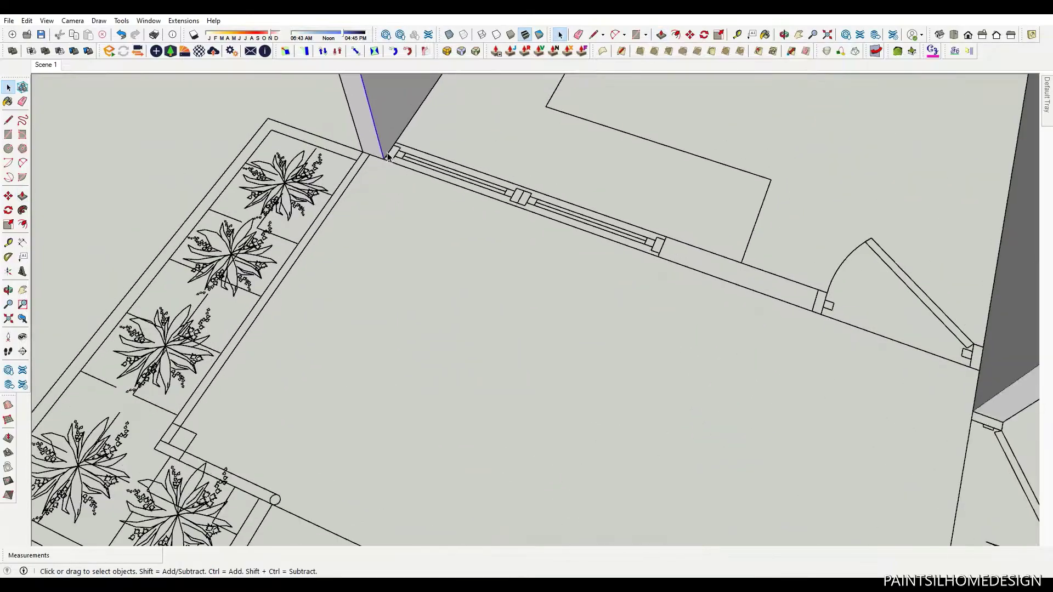
pyautogui.scroll(1, 387, 157)
# - Raise the wall stub beside the porch doorway to full height
pyautogui.press('m')
pyautogui.press('p')
pyautogui.scroll(-2, 408, 131)
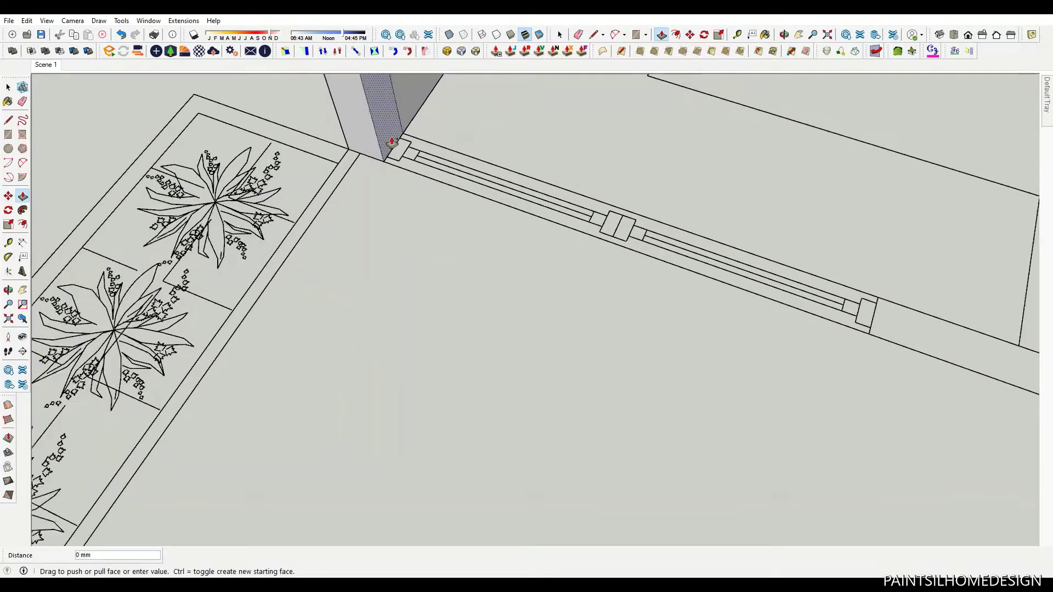
pyautogui.moveTo(388, 154); pyautogui.dragTo(583, 216, button='middle')
pyautogui.scroll(3, 433, 235)
pyautogui.scroll(2, 337, 210)
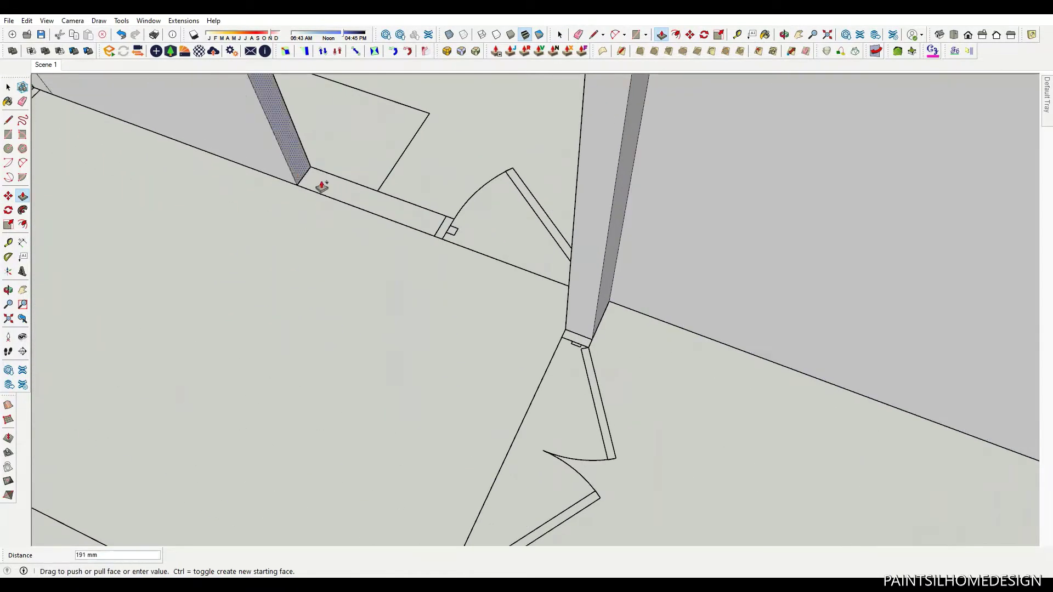
pyautogui.click(435, 236)
pyautogui.moveTo(438, 232)
pyautogui.mouseDown(button='middle')
pyautogui.moveTo(606, 242)
pyautogui.moveTo(523, 154)
pyautogui.mouseUp(button='middle')
pyautogui.press('space')
pyautogui.scroll(-3, 536, 207)
pyautogui.scroll(1, 598, 128)
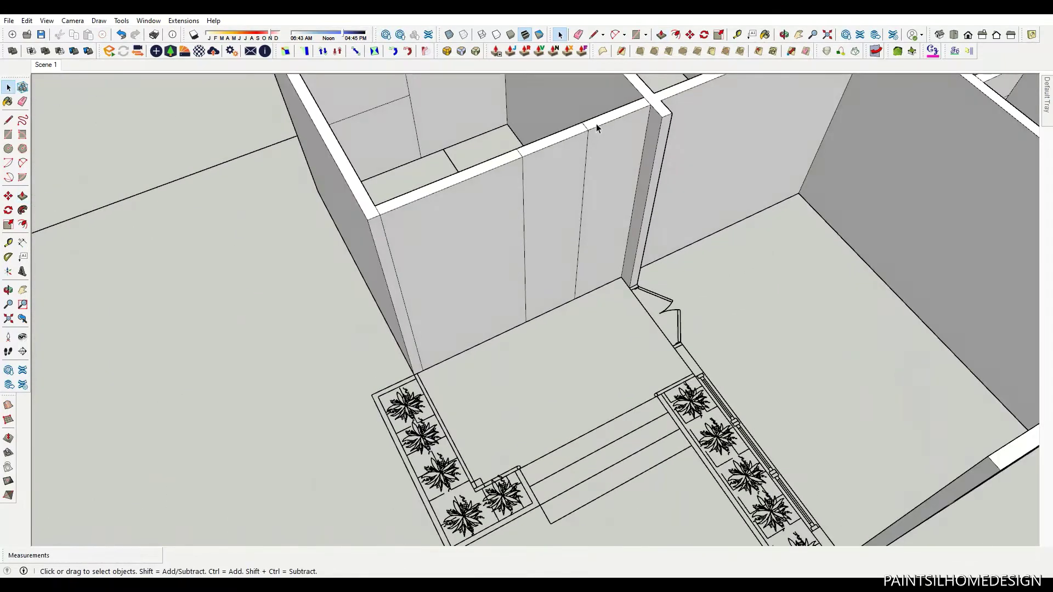
# - Copy the top edge down to 1650 mm and delete the stray edges
pyautogui.press('m')
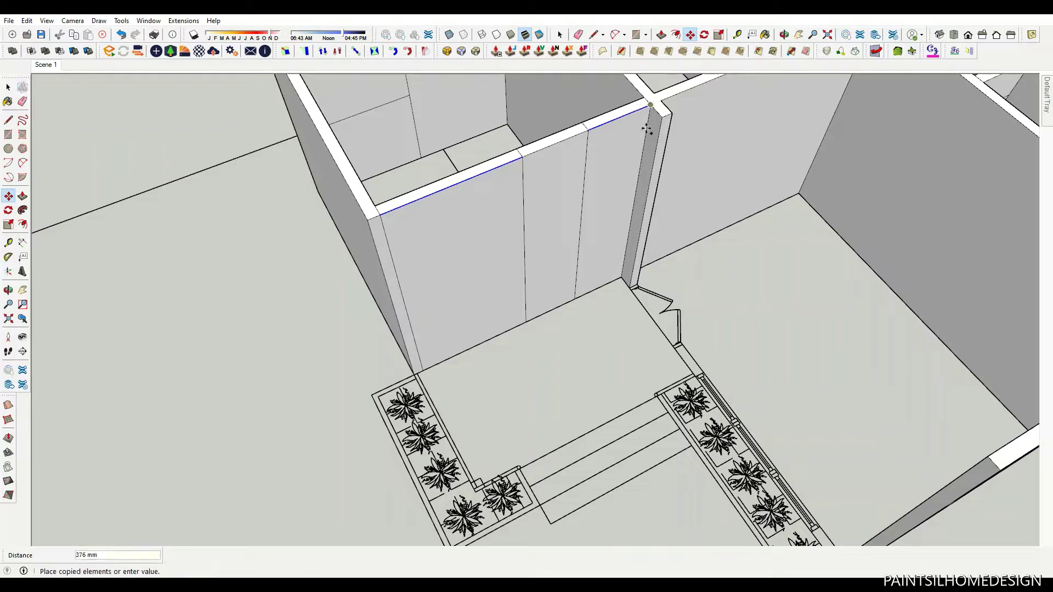
pyautogui.keyDown('ctrl'); pyautogui.click(646, 142); pyautogui.keyUp('ctrl')
pyautogui.write('25')
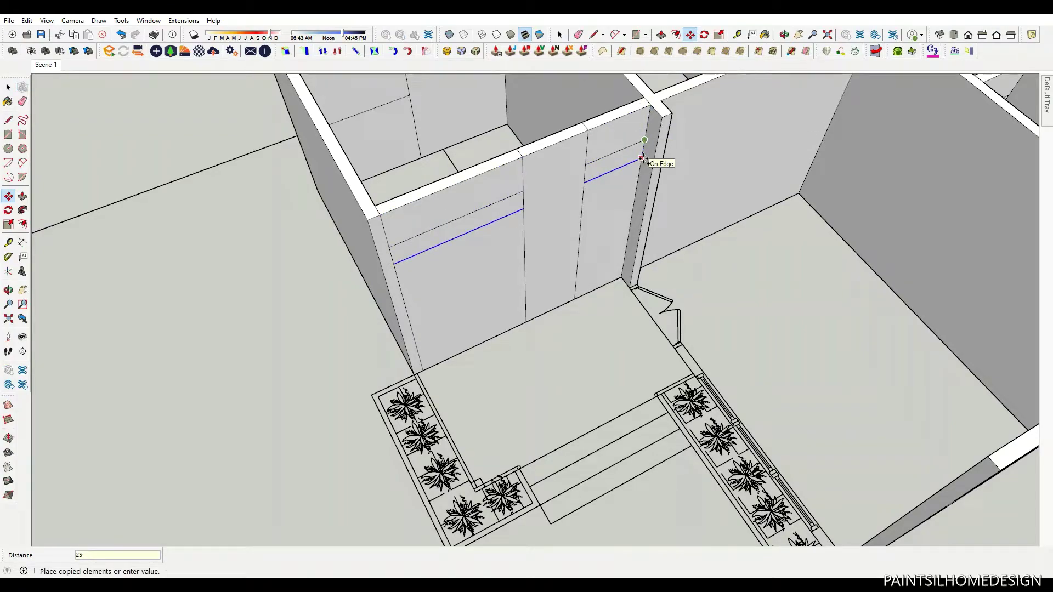
pyautogui.press('Delete')
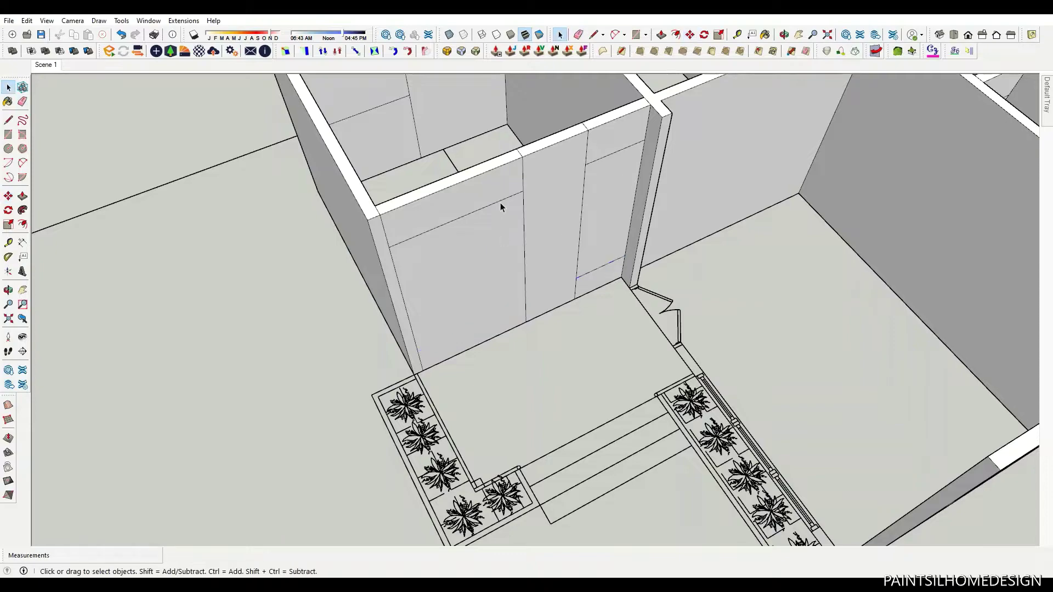
pyautogui.write('1650')
pyautogui.press('Return')
pyautogui.press('e')
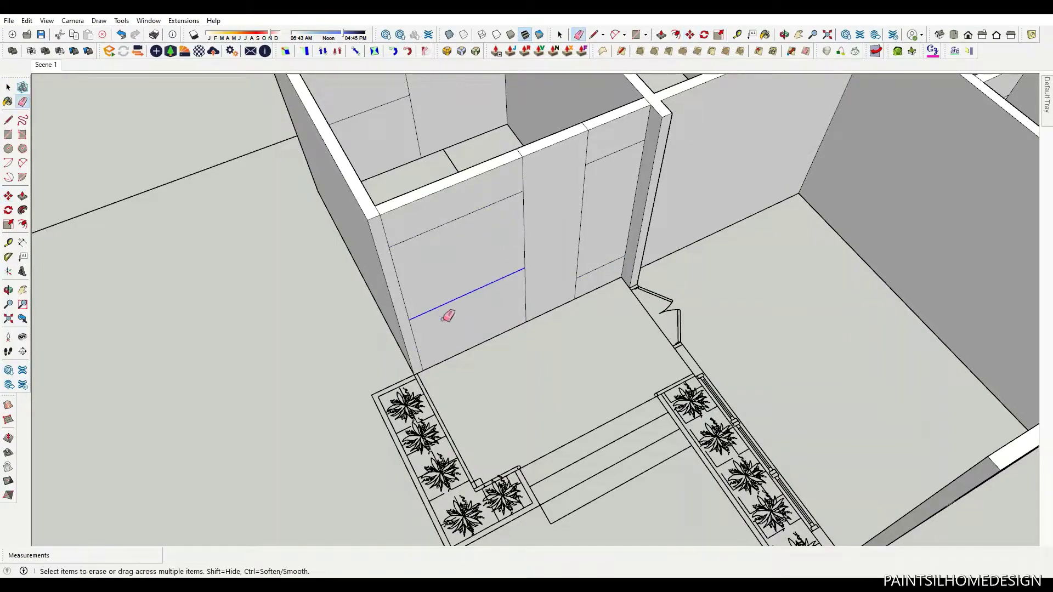
pyautogui.scroll(2, 405, 227)
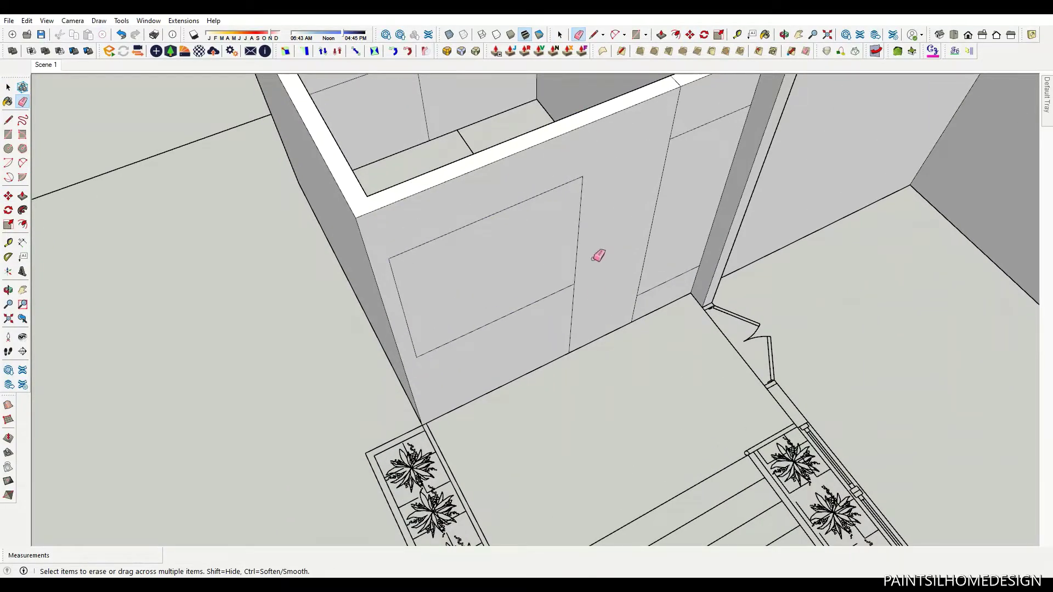
pyautogui.scroll(-3, 598, 256)
pyautogui.scroll(4, 583, 173)
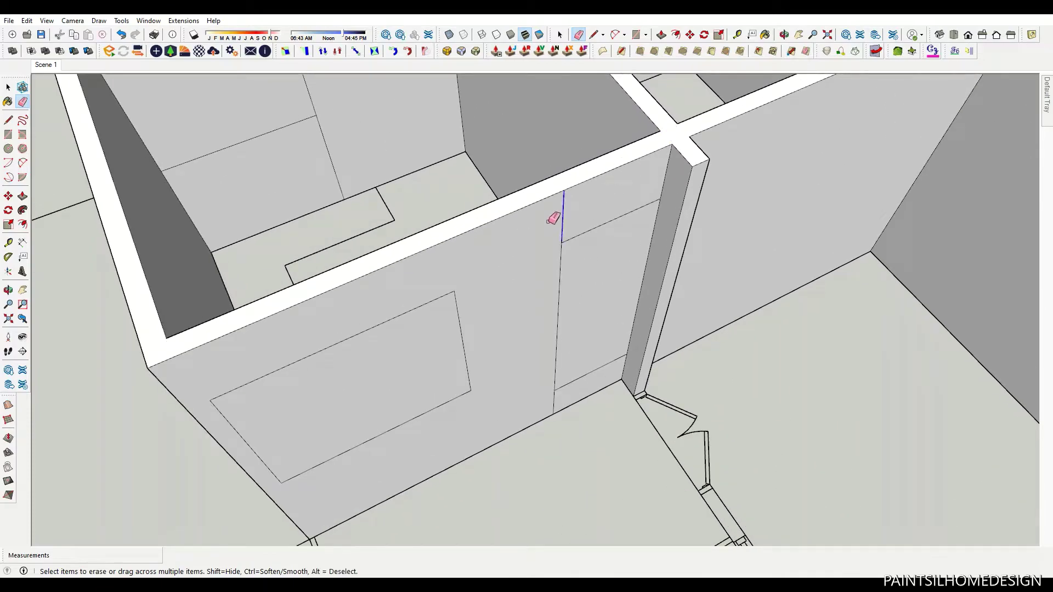
pyautogui.scroll(-3, 558, 393)
pyautogui.scroll(3, 513, 337)
# - Push/Pull the face beside the door to fill the doorway with wall
pyautogui.scroll(2, 395, 223)
pyautogui.press('p')
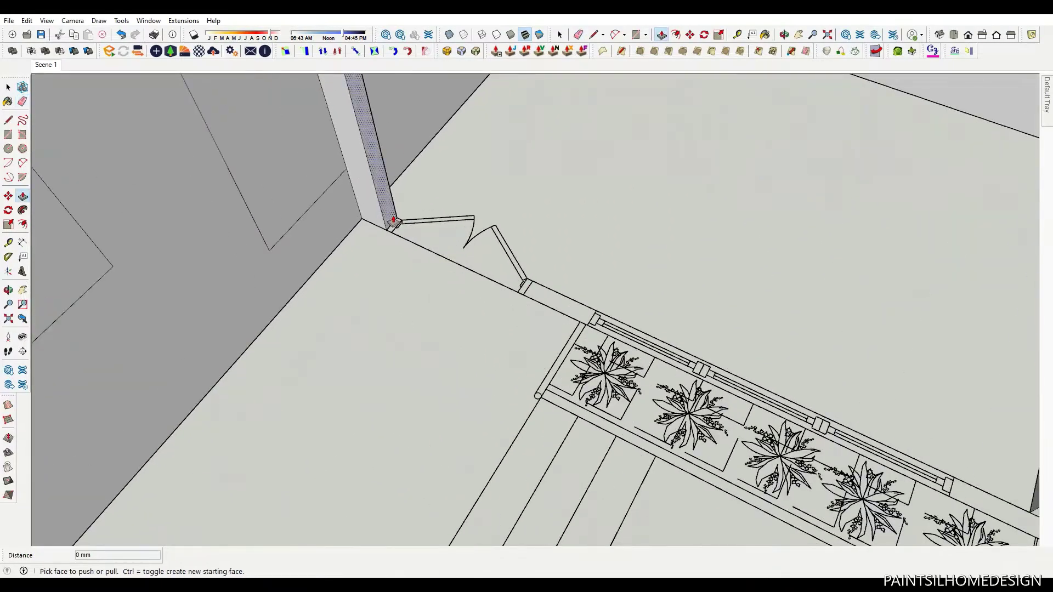
pyautogui.scroll(2, 395, 223)
pyautogui.click(528, 303)
pyautogui.scroll(1, 660, 374)
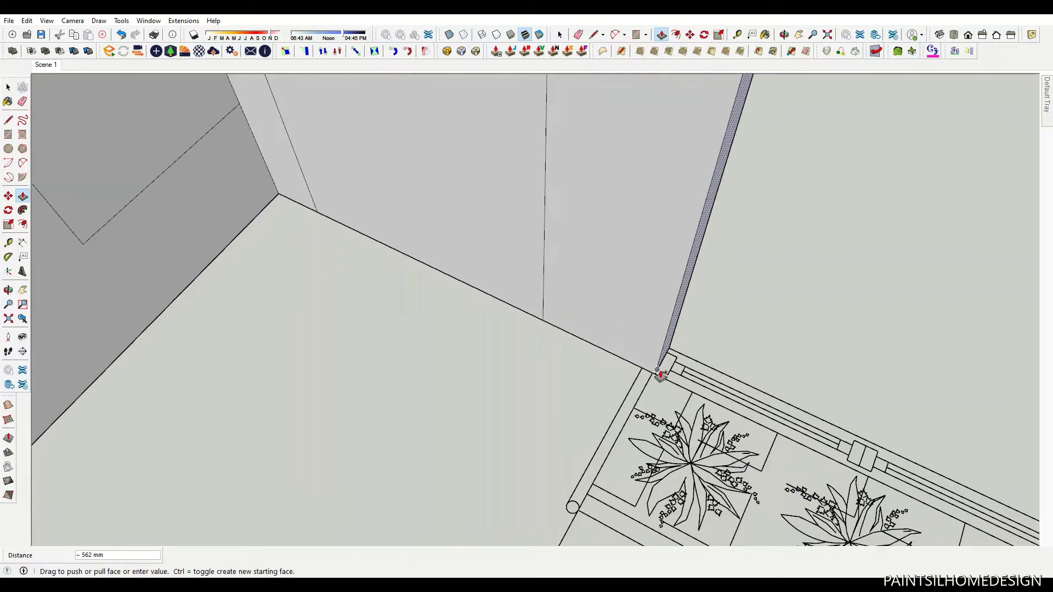
pyautogui.scroll(-3, 665, 364)
pyautogui.moveTo(405, 243); pyautogui.dragTo(698, 376, button='middle')
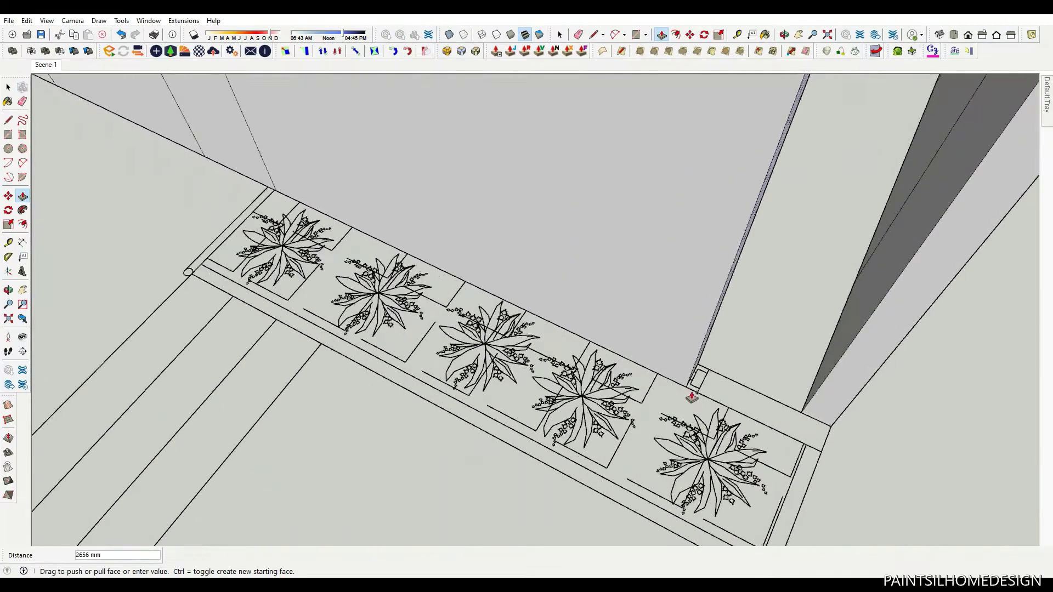
pyautogui.scroll(-3, 648, 386)
pyautogui.click(466, 270)
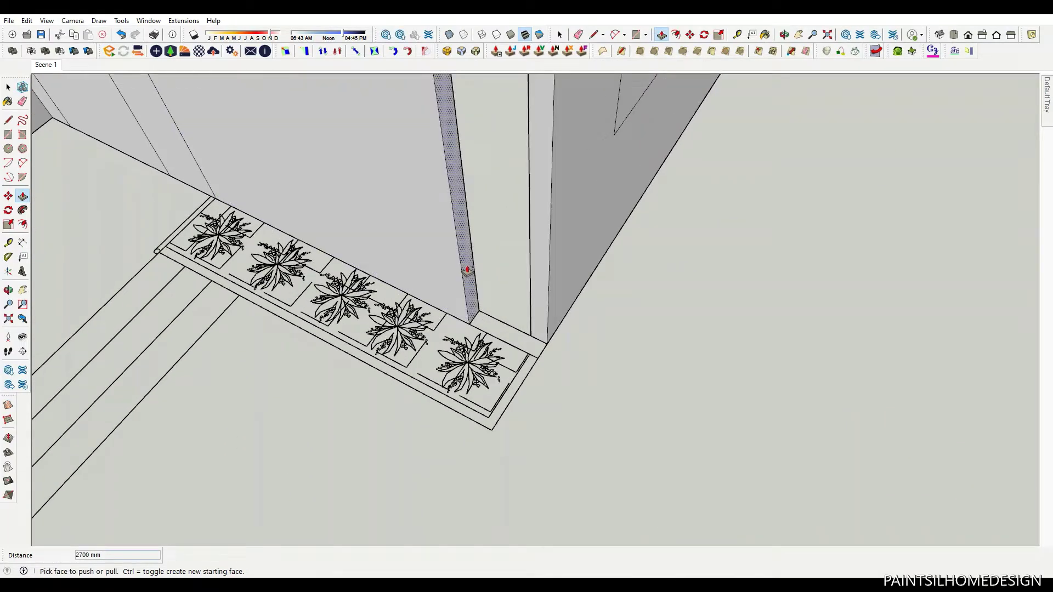
pyautogui.click(571, 207)
pyautogui.press('space')
pyautogui.scroll(-2, 622, 350)
pyautogui.scroll(3, 423, 186)
# - Copy the wall's corner edge down to mark the opening's bottom line
pyautogui.press('m')
pyautogui.scroll(2, 320, 137)
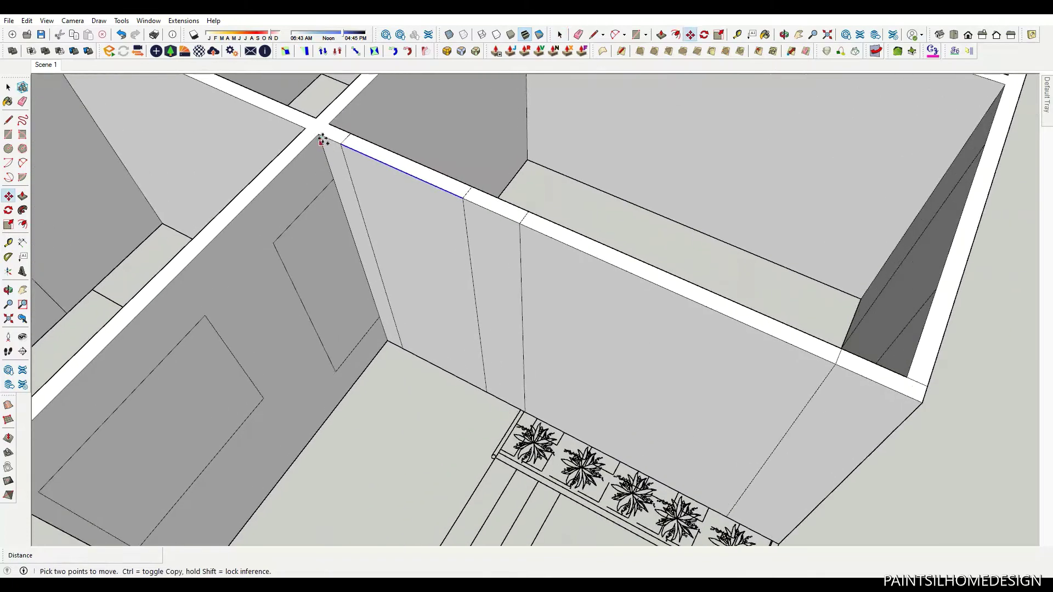
pyautogui.click(318, 134)
pyautogui.press('ctrl')
pyautogui.click(376, 324)
pyautogui.press('e')
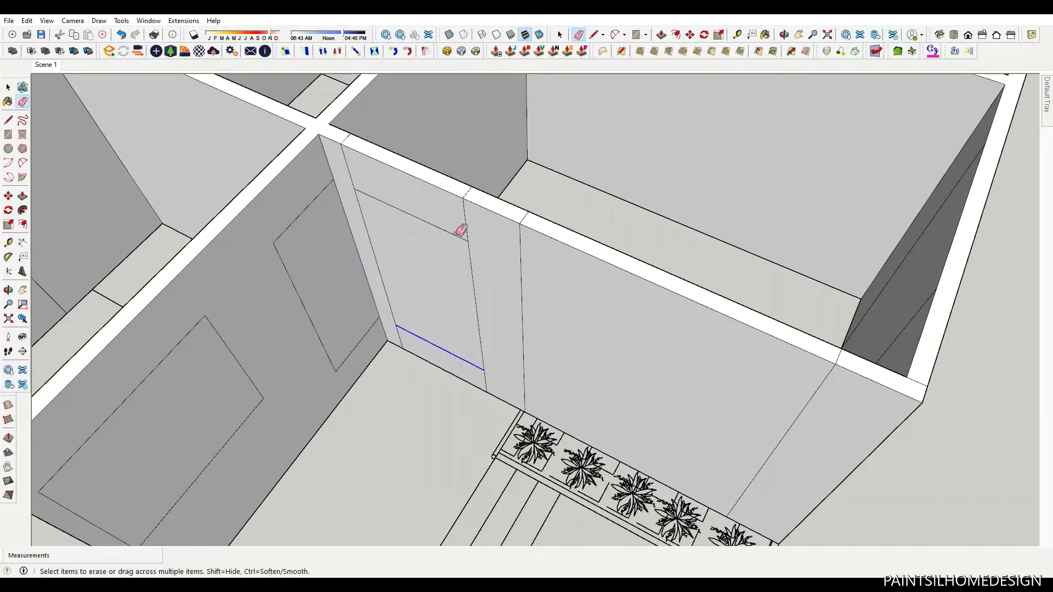
# - Copy the top edge down 600 mm and 1650 mm to outline the window
pyautogui.press('m')
pyautogui.click(520, 224)
pyautogui.press('ctrl')
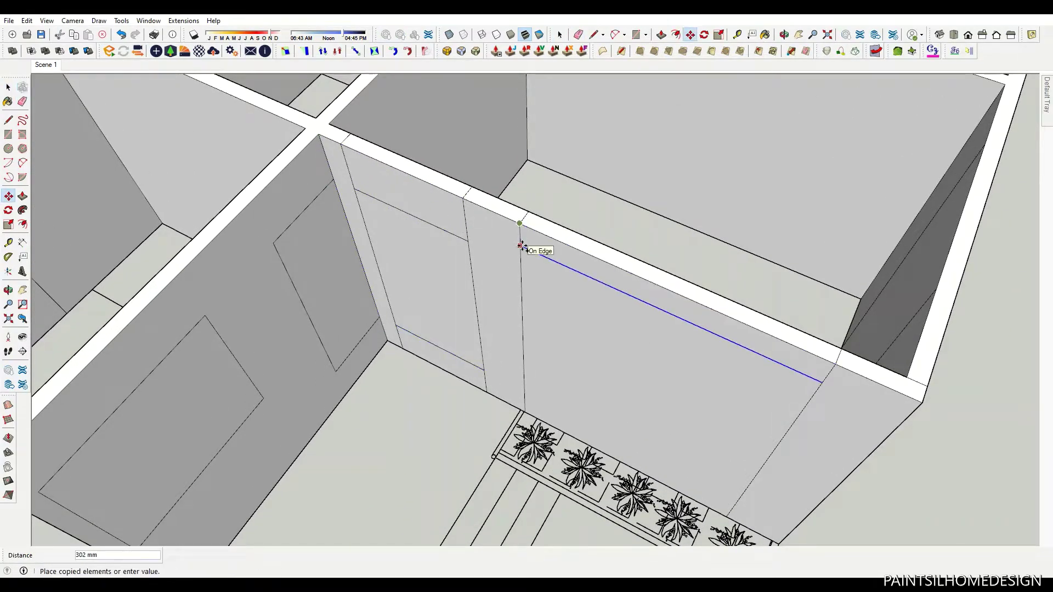
pyautogui.press('Return')
pyautogui.click(521, 266)
pyautogui.press('ctrl')
pyautogui.write('1650')
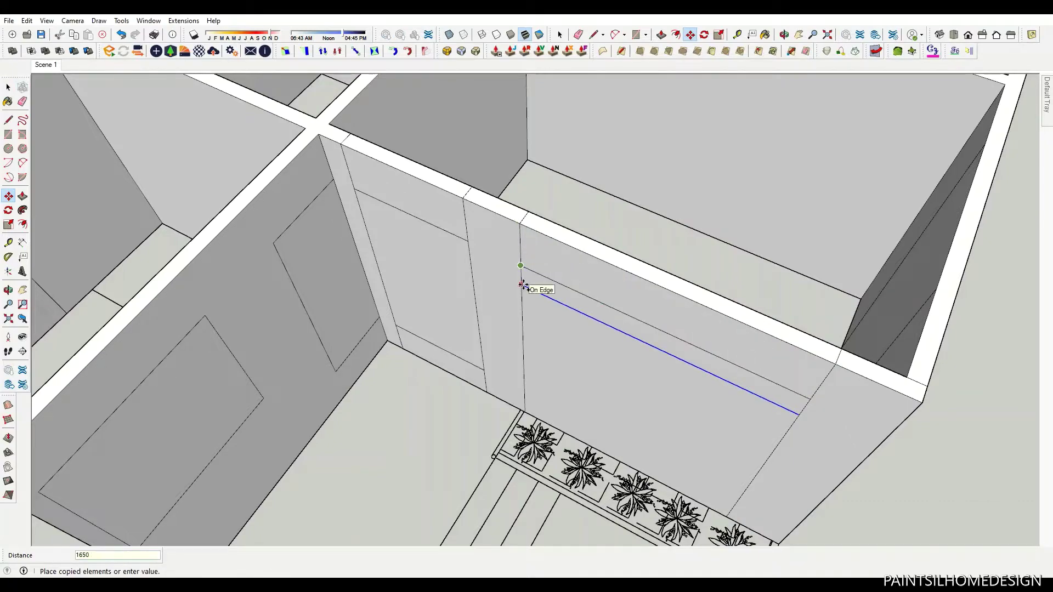
pyautogui.press('Return')
pyautogui.press('e')
pyautogui.scroll(2, 527, 220)
pyautogui.scroll(1, 448, 181)
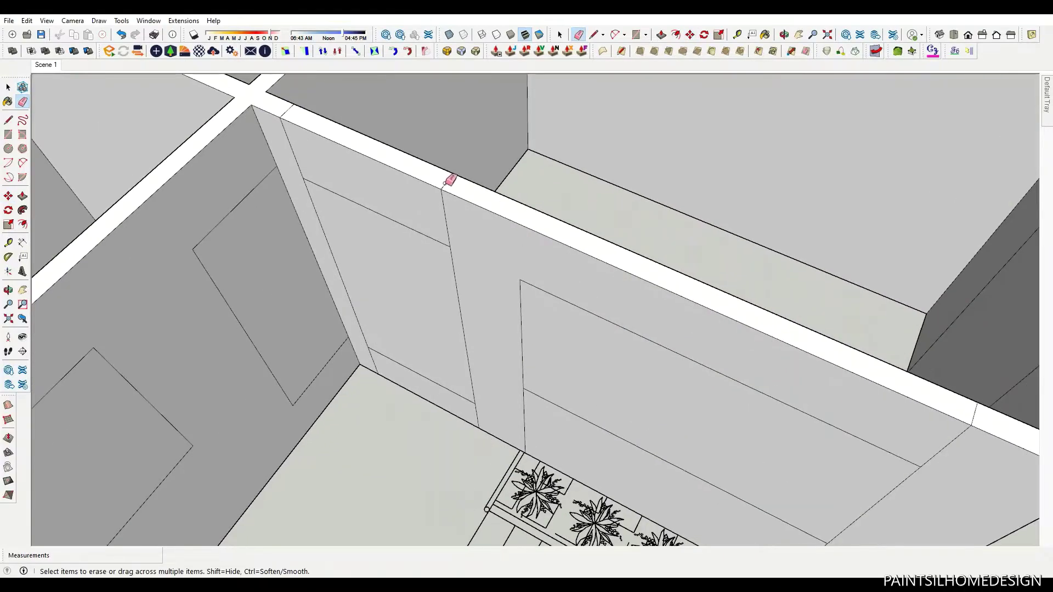
pyautogui.scroll(3, 351, 367)
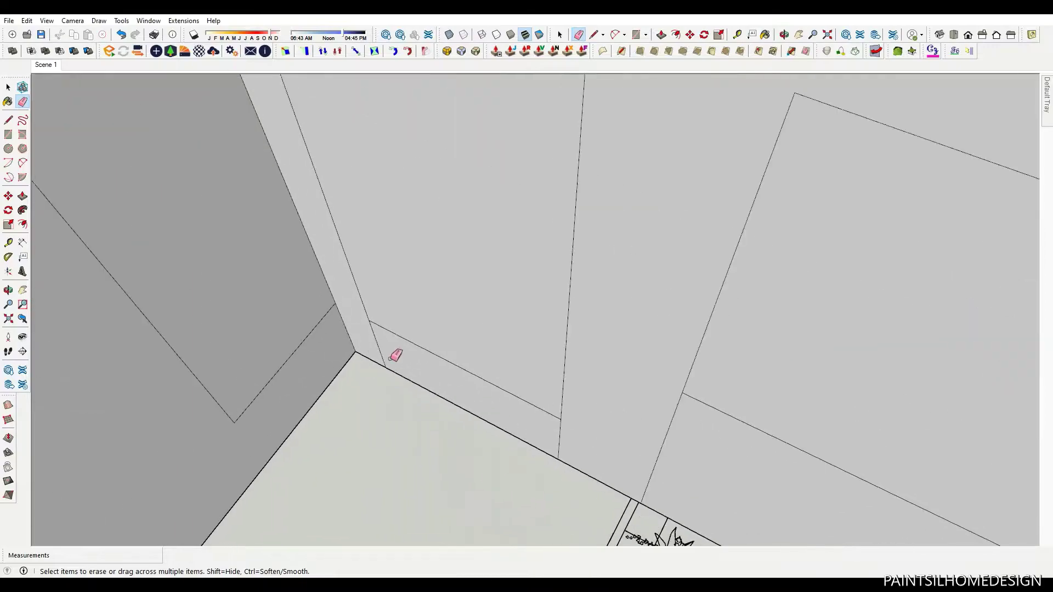
pyautogui.scroll(-2, 543, 406)
pyautogui.scroll(-2, 313, 242)
pyautogui.scroll(-2, 611, 393)
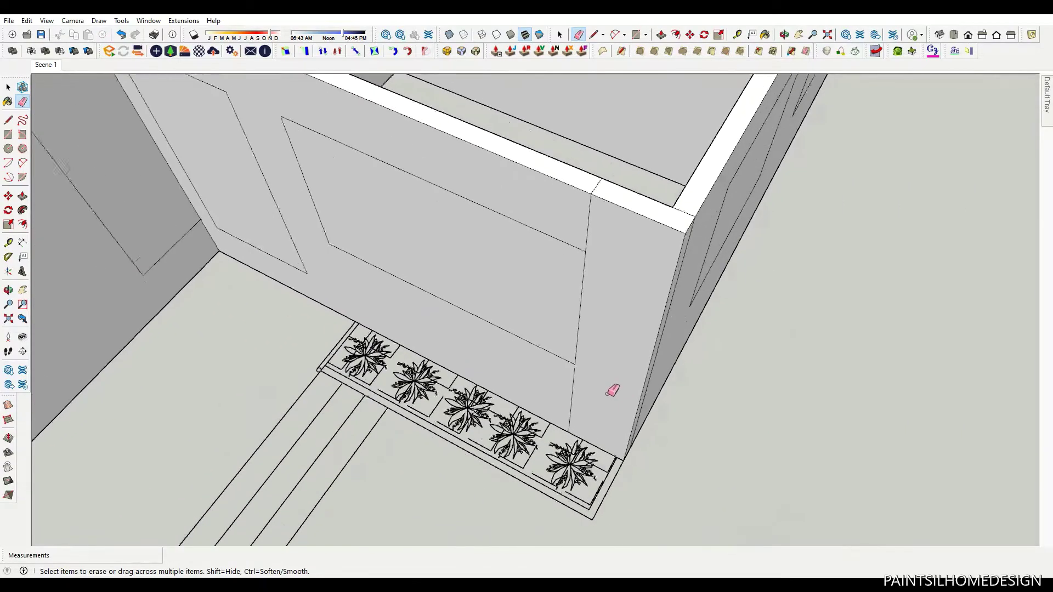
pyautogui.scroll(-1, 584, 205)
pyautogui.scroll(-4, 594, 150)
pyautogui.scroll(3, 548, 294)
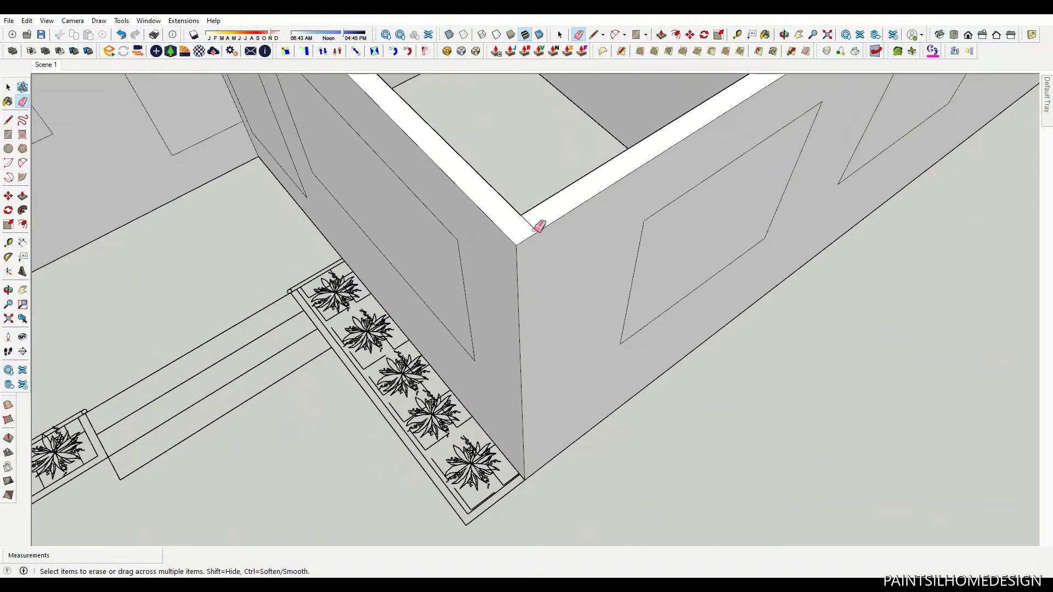
pyautogui.scroll(-4, 747, 414)
pyautogui.scroll(4, 497, 209)
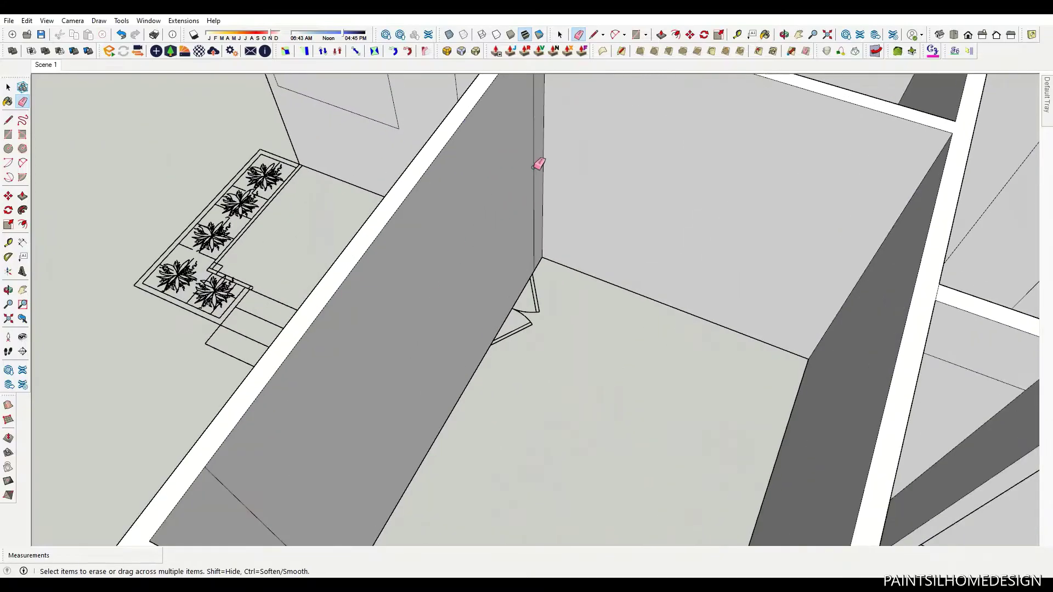
pyautogui.scroll(-3, 256, 322)
pyautogui.scroll(-3, 395, 263)
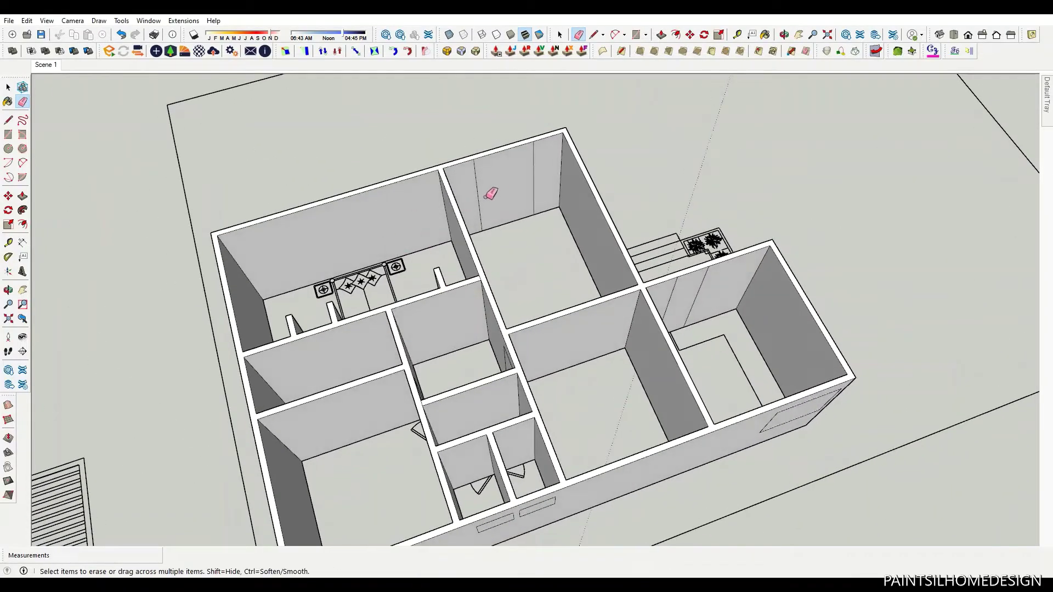
pyautogui.scroll(3, 710, 297)
pyautogui.scroll(2, 586, 294)
# - Push the first window face through the wall, then cut three more windows
pyautogui.moveTo(586, 294)
pyautogui.mouseDown(button='middle')
pyautogui.moveTo(313, 273)
pyautogui.moveTo(442, 384)
pyautogui.mouseUp(button='middle')
pyautogui.press('p')
pyautogui.scroll(3, 442, 384)
pyautogui.moveTo(440, 411); pyautogui.dragTo(531, 404)
pyautogui.scroll(-3, 531, 405)
pyautogui.moveTo(531, 405); pyautogui.dragTo(378, 272, button='middle')
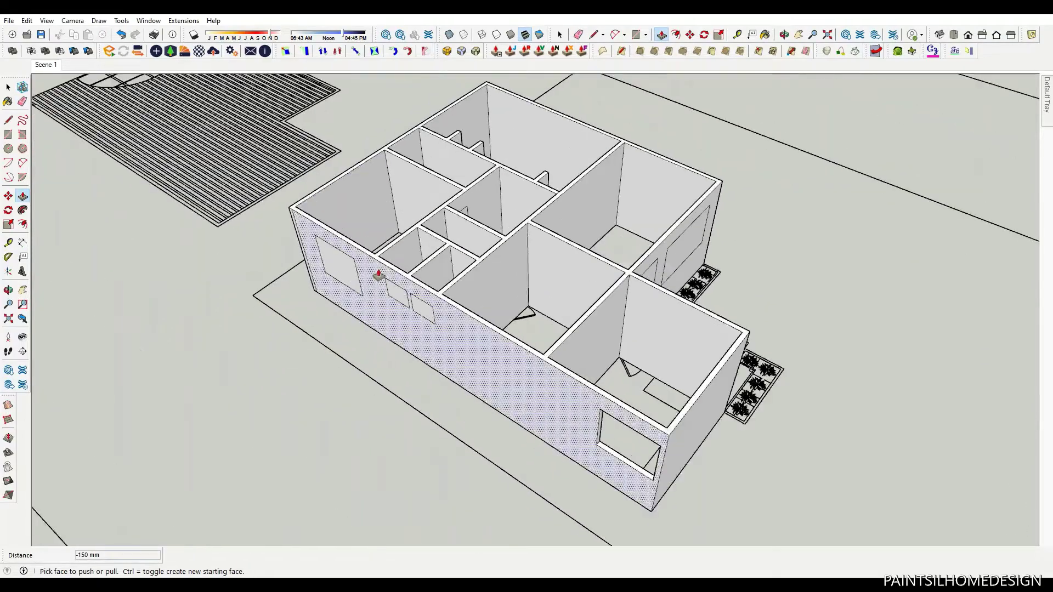
pyautogui.scroll(4, 317, 269)
pyautogui.doubleClick(317, 270)
pyautogui.doubleClick(435, 323)
pyautogui.doubleClick(491, 357)
pyautogui.press('e')
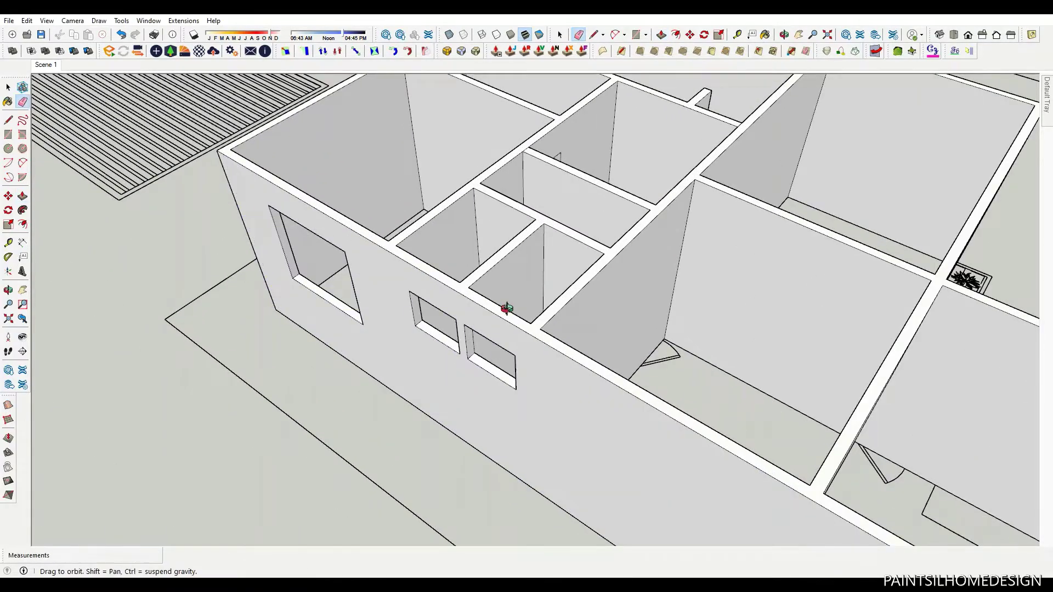
# - Cut the left-wall window and the front, side and inner door openings through
pyautogui.moveTo(507, 308); pyautogui.dragTo(416, 263, button='middle')
pyautogui.press('p')
pyautogui.doubleClick(306, 247)
pyautogui.moveTo(400, 176)
pyautogui.mouseDown(button='middle')
pyautogui.moveTo(505, 183)
pyautogui.moveTo(489, 259)
pyautogui.mouseUp(button='middle')
pyautogui.doubleClick(488, 259)
pyautogui.doubleClick(545, 258)
pyautogui.doubleClick(486, 362)
pyautogui.doubleClick(384, 357)
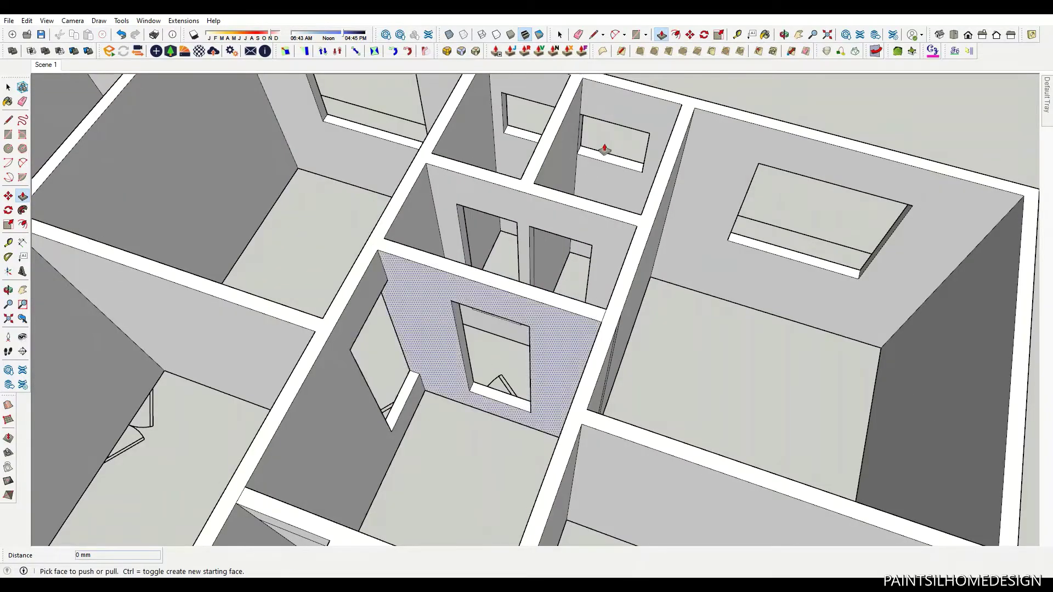
pyautogui.scroll(-10, 604, 149)
pyautogui.doubleClick(501, 325)
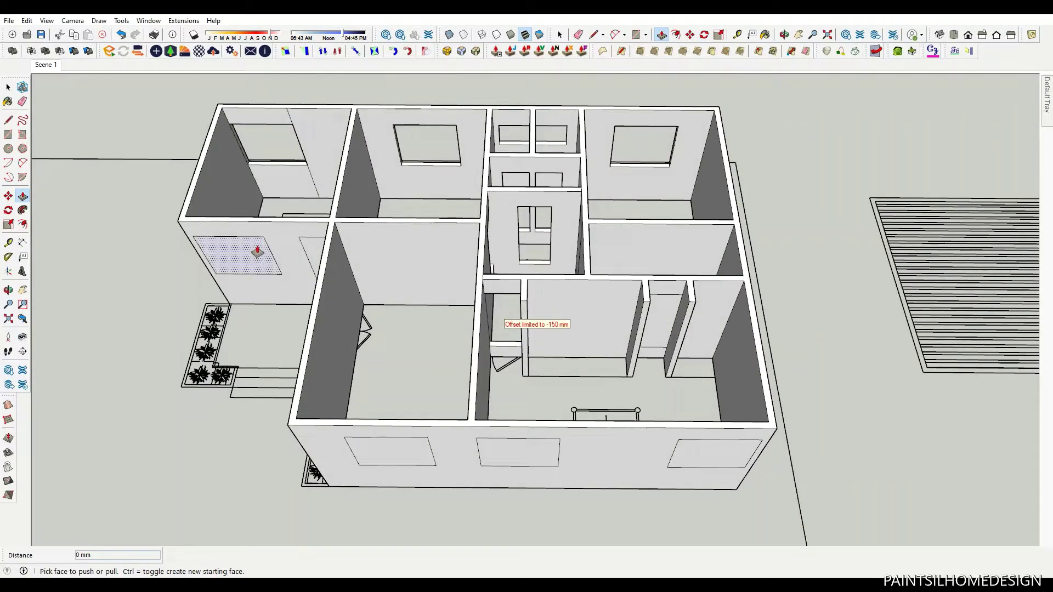
# - Cut the front-wall windows, the remaining door and two front-right windows through
pyautogui.doubleClick(236, 251)
pyautogui.doubleClick(412, 464)
pyautogui.doubleClick(526, 455)
pyautogui.doubleClick(713, 455)
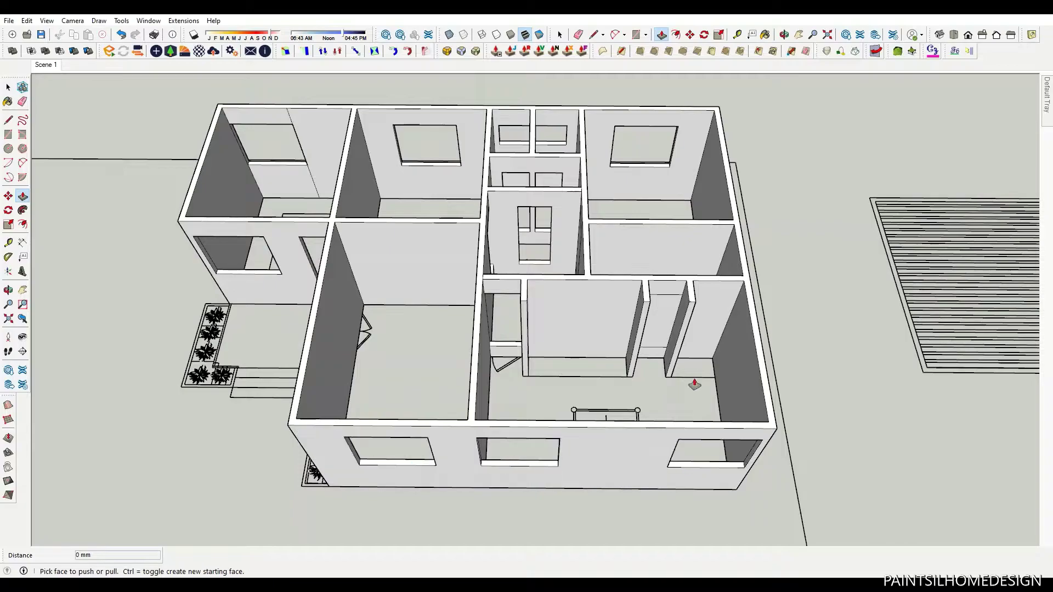
pyautogui.doubleClick(669, 321)
pyautogui.press('e')
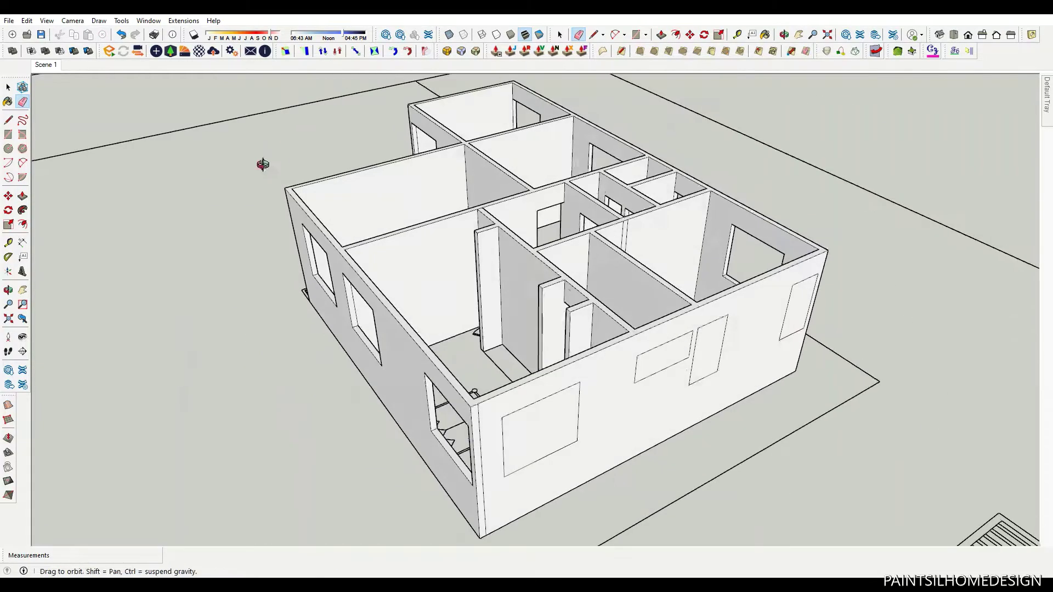
pyautogui.doubleClick(666, 358)
pyautogui.doubleClick(713, 357)
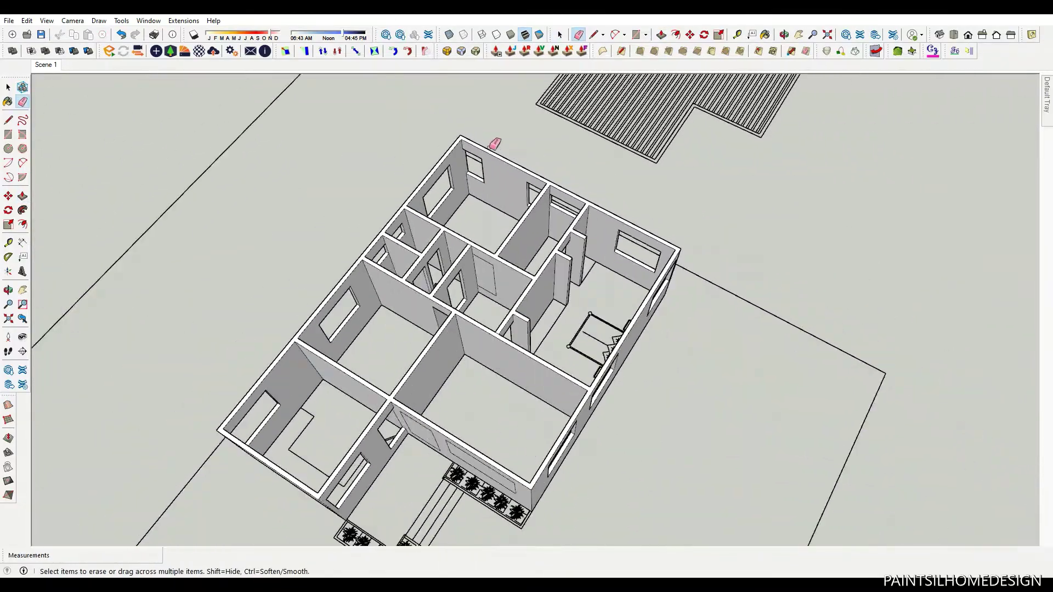
# - Close a rectangle face over the porch step strips
pyautogui.moveTo(631, 263); pyautogui.dragTo(596, 277, button='middle')
pyautogui.press('e')
pyautogui.scroll(5, 435, 425)
pyautogui.scroll(5, 438, 442)
pyautogui.press('r')
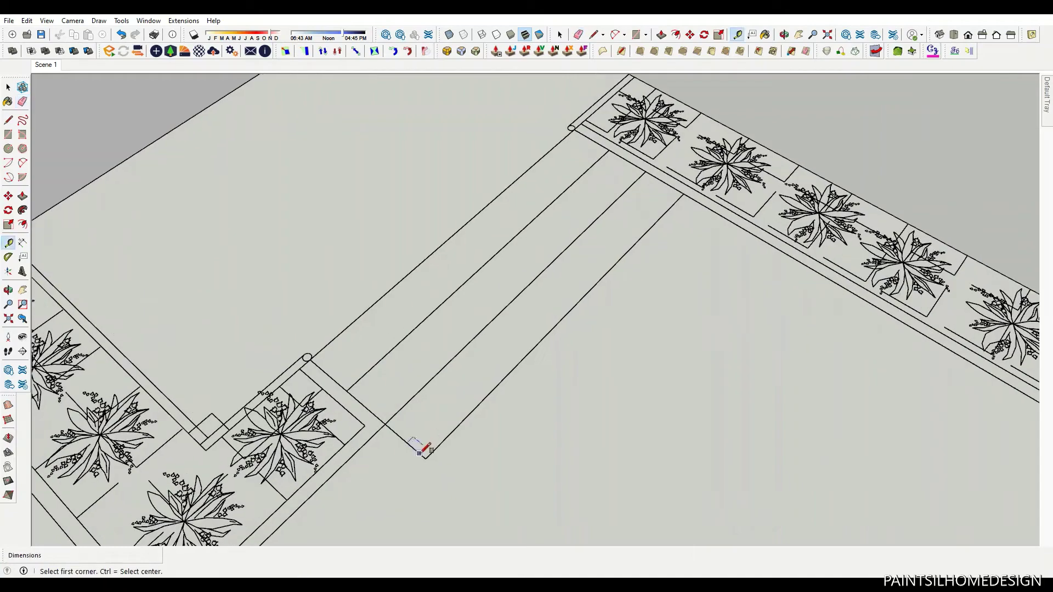
pyautogui.scroll(3, 585, 127)
pyautogui.click(575, 124)
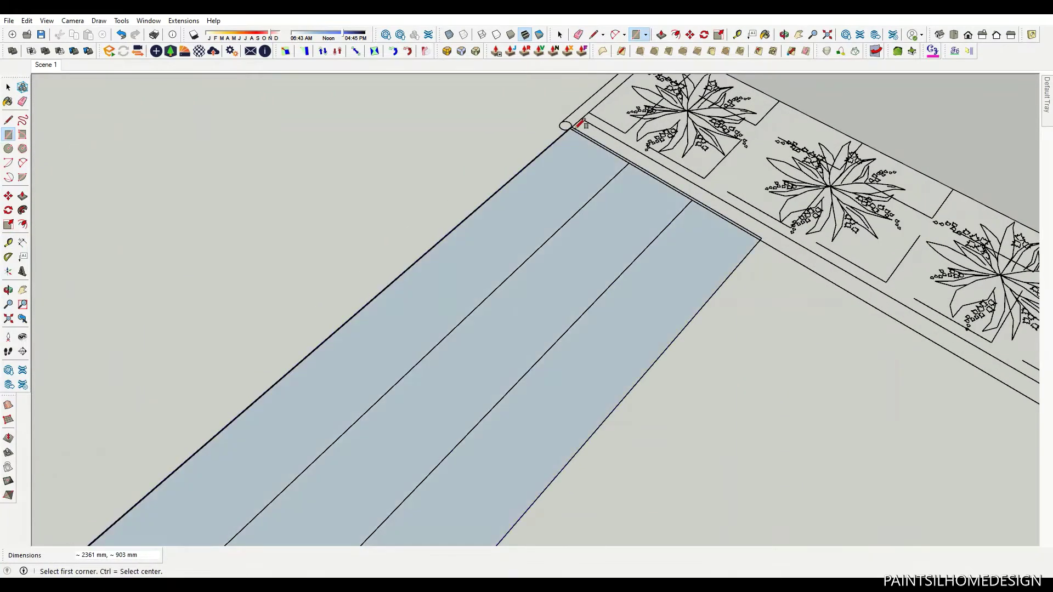
# - Complete the rectangle faces for the steps and at the planter corner
pyautogui.scroll(2, 576, 122)
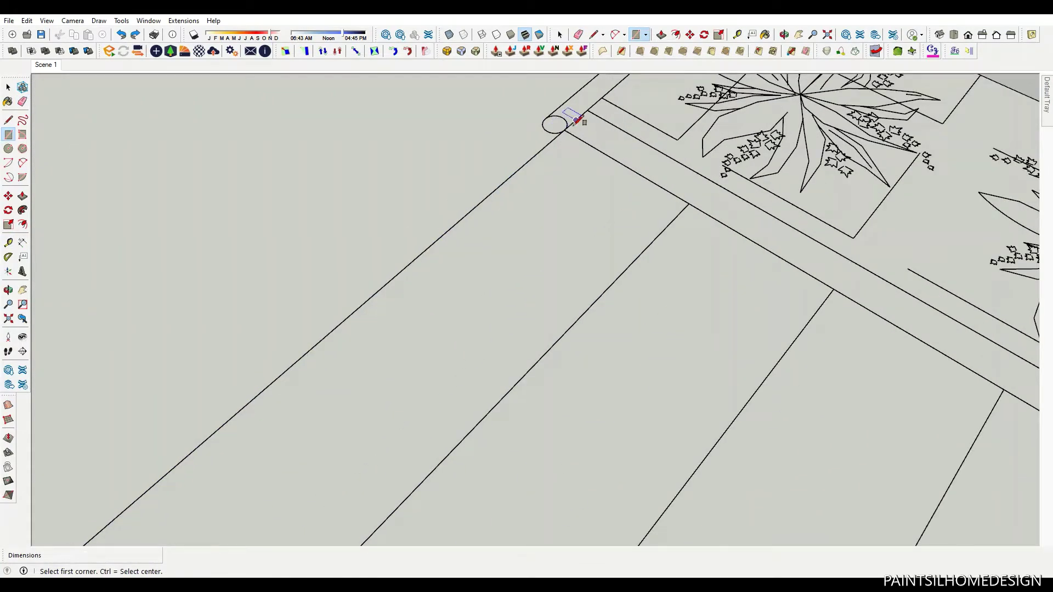
pyautogui.scroll(-2, 650, 170)
pyautogui.scroll(-2, 631, 129)
pyautogui.click(475, 439)
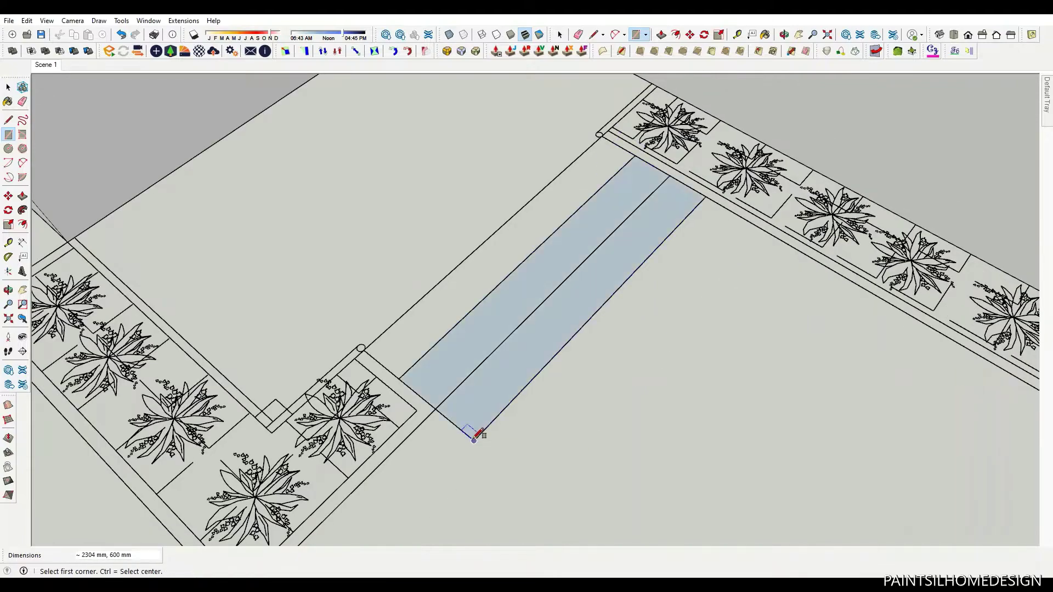
pyautogui.scroll(3, 389, 352)
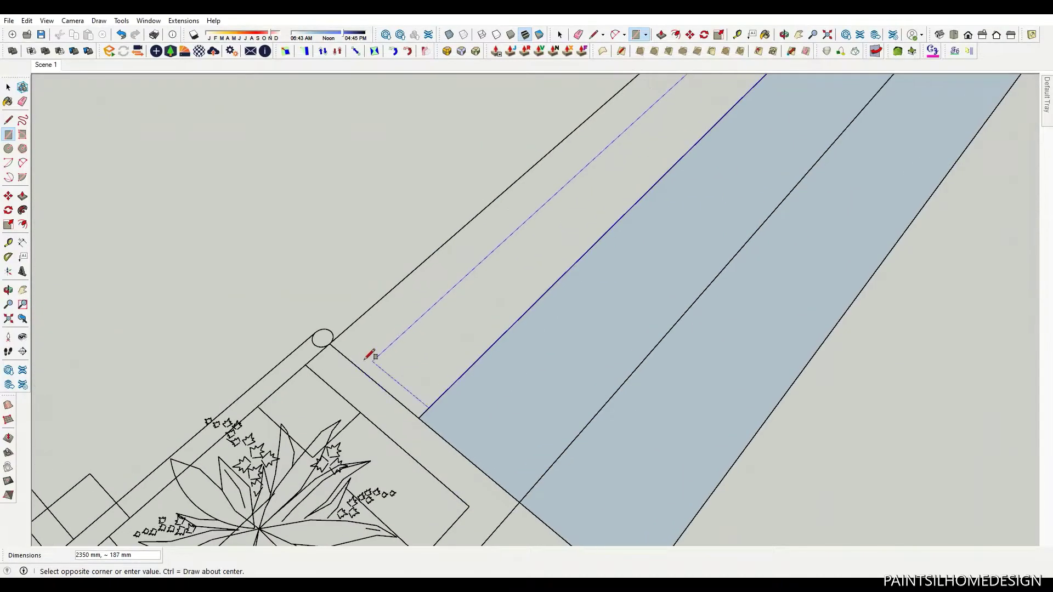
pyautogui.scroll(3, 332, 343)
pyautogui.click(345, 347)
# - Push/Pull the step strips into slabs, with the middle step 150 mm higher
pyautogui.press('space')
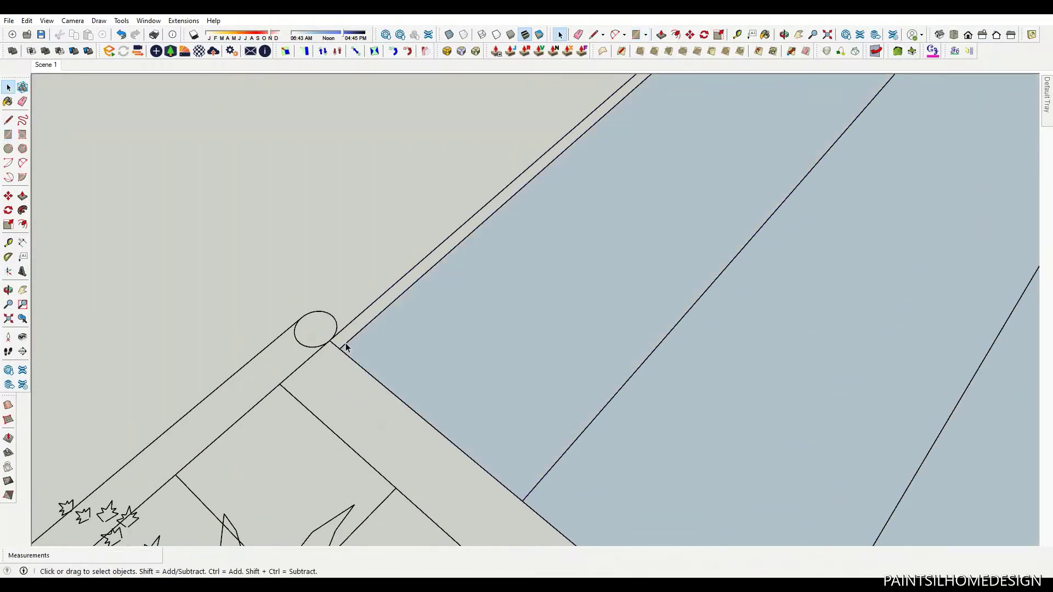
pyautogui.scroll(-2, 384, 294)
pyautogui.press('space')
pyautogui.scroll(-2, 341, 280)
pyautogui.press('p')
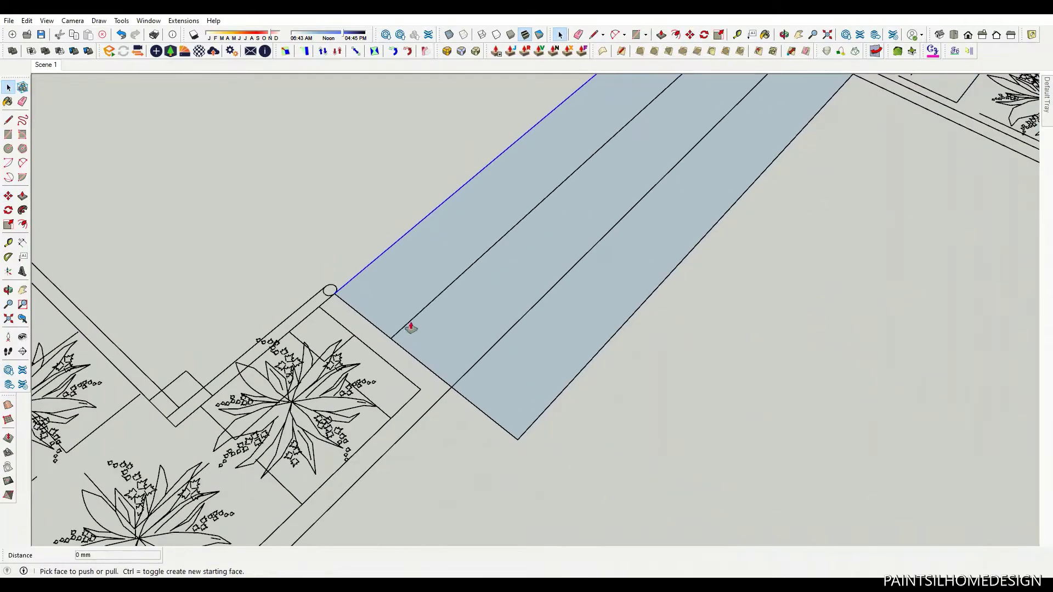
pyautogui.click(473, 332)
pyautogui.doubleClick(466, 335)
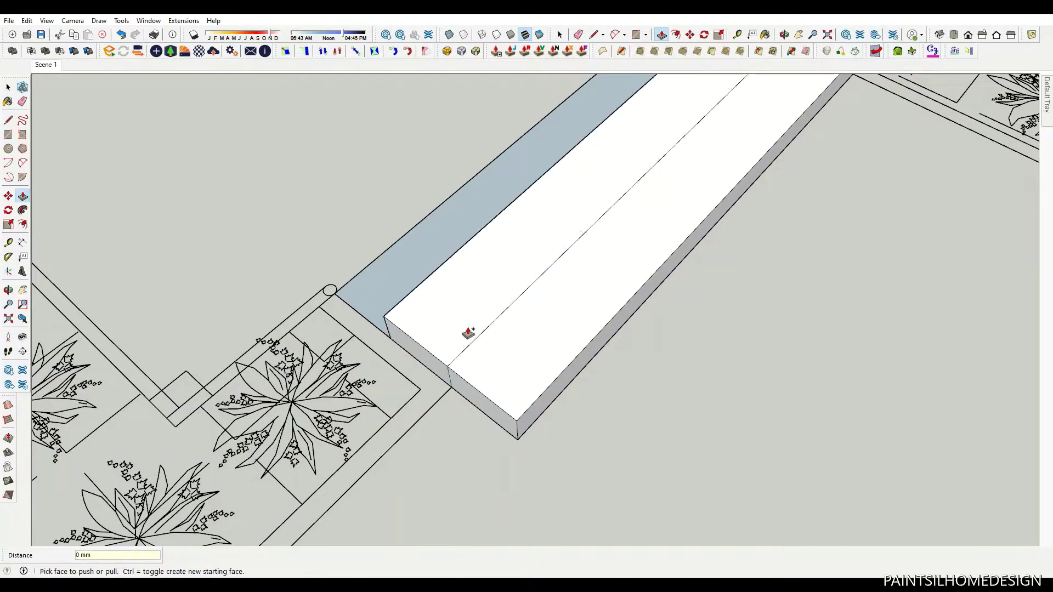
pyautogui.doubleClick(401, 282)
pyautogui.click(401, 282)
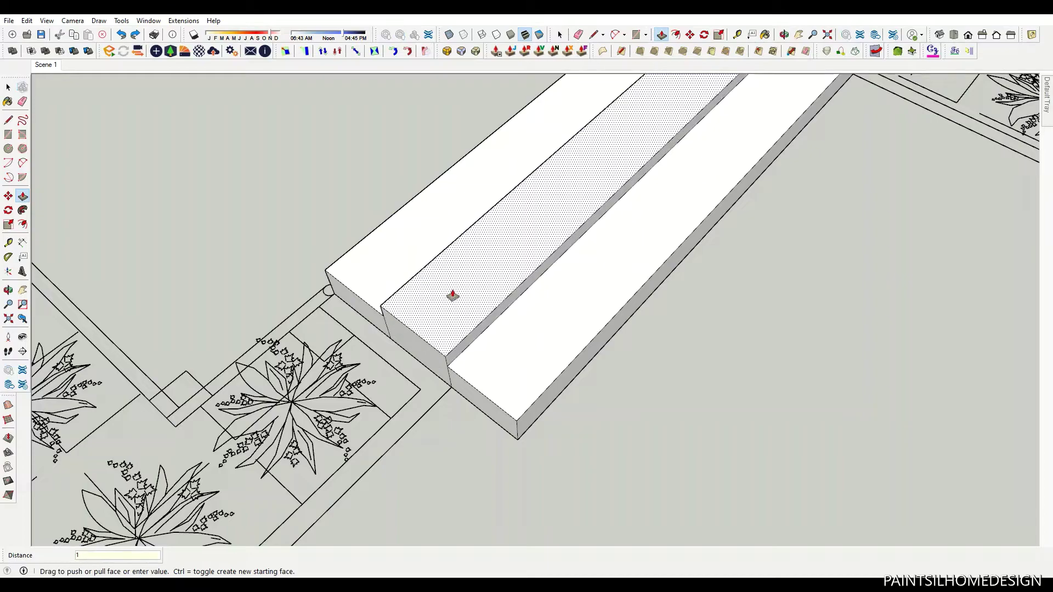
pyautogui.click(431, 236)
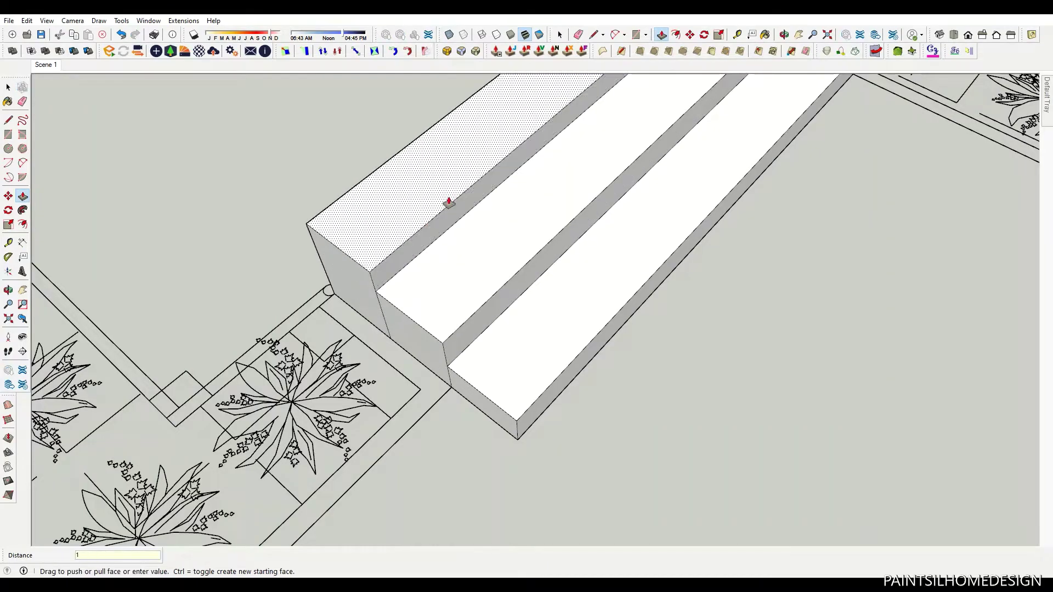
pyautogui.write('50 mm')
pyautogui.press('space')
pyautogui.scroll(-10, 468, 273)
# - Copy an edge along the planter to mark off the porch platform
pyautogui.moveTo(689, 376)
pyautogui.mouseDown(button='middle')
pyautogui.moveTo(536, 305)
pyautogui.moveTo(573, 301)
pyautogui.moveTo(524, 354)
pyautogui.moveTo(576, 207)
pyautogui.moveTo(581, 266)
pyautogui.mouseUp(button='middle')
pyautogui.press('p')
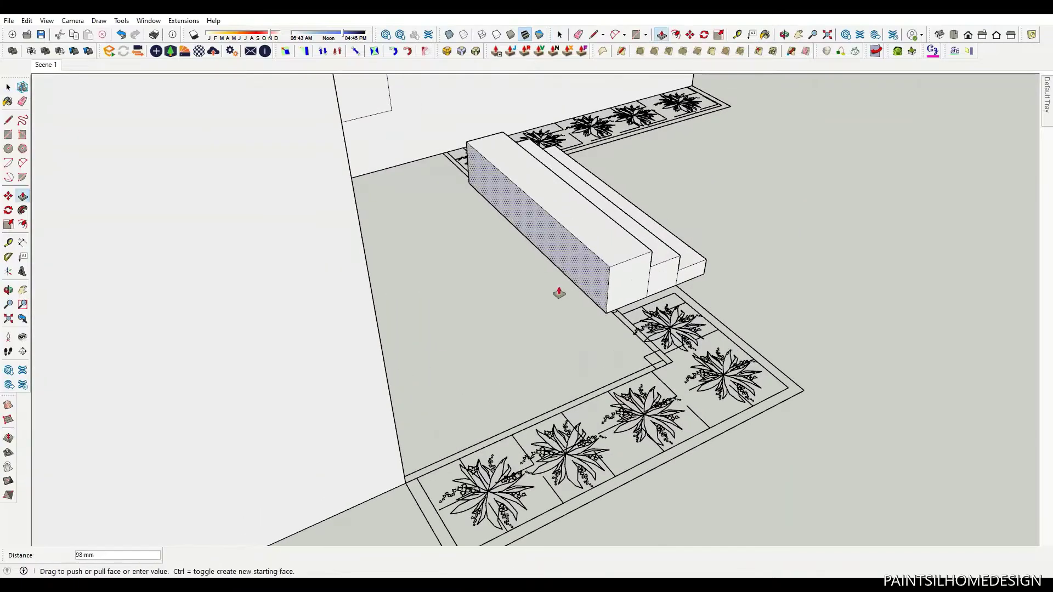
pyautogui.scroll(3, 296, 213)
pyautogui.moveTo(303, 263); pyautogui.dragTo(640, 212, button='middle')
pyautogui.scroll(5, 641, 247)
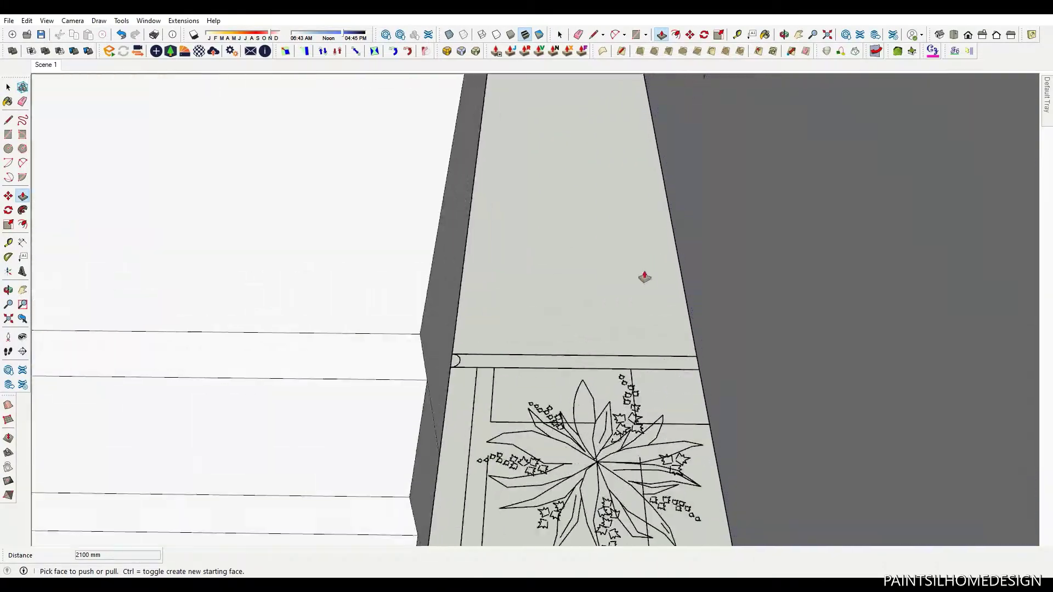
pyautogui.moveTo(642, 278); pyautogui.dragTo(569, 282, button='middle')
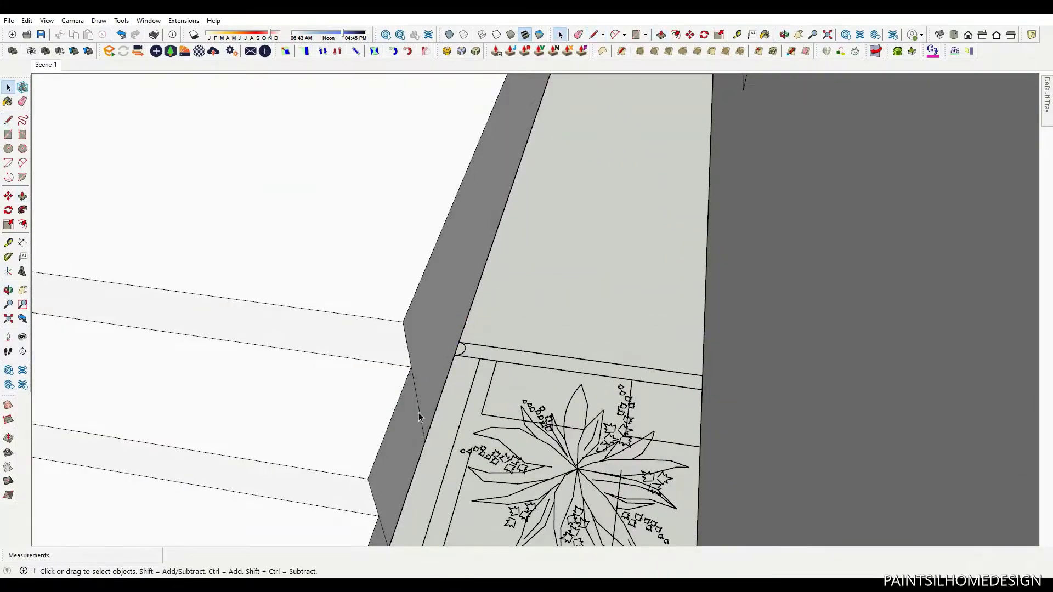
pyautogui.click(425, 440)
pyautogui.press('ctrl')
pyautogui.scroll(3, 425, 441)
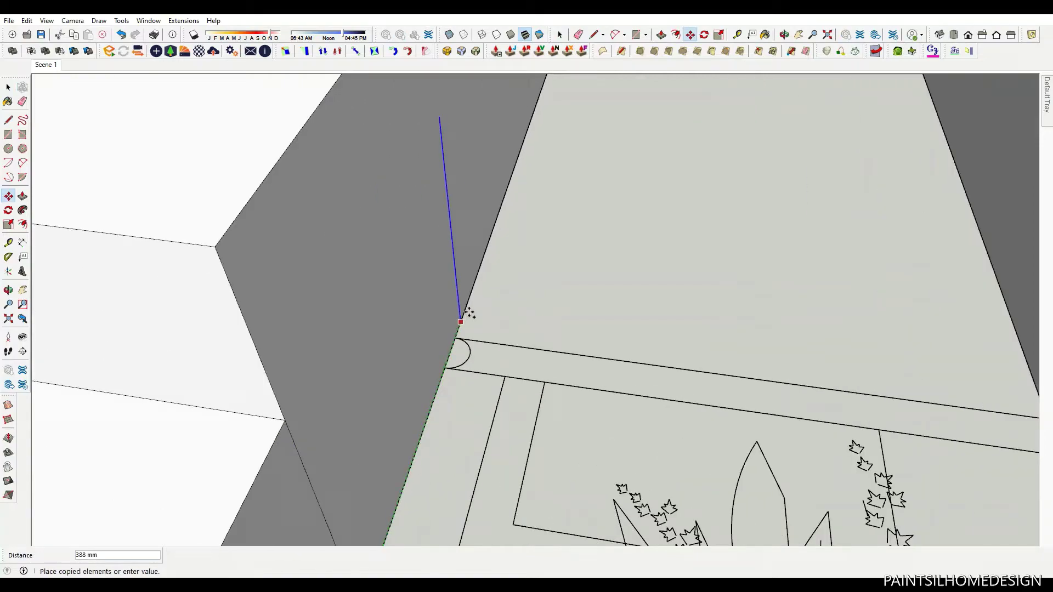
pyautogui.click(454, 338)
# - Raise the porch platform to 700 mm and view the steps from further out
pyautogui.press('space')
pyautogui.scroll(-2, 507, 344)
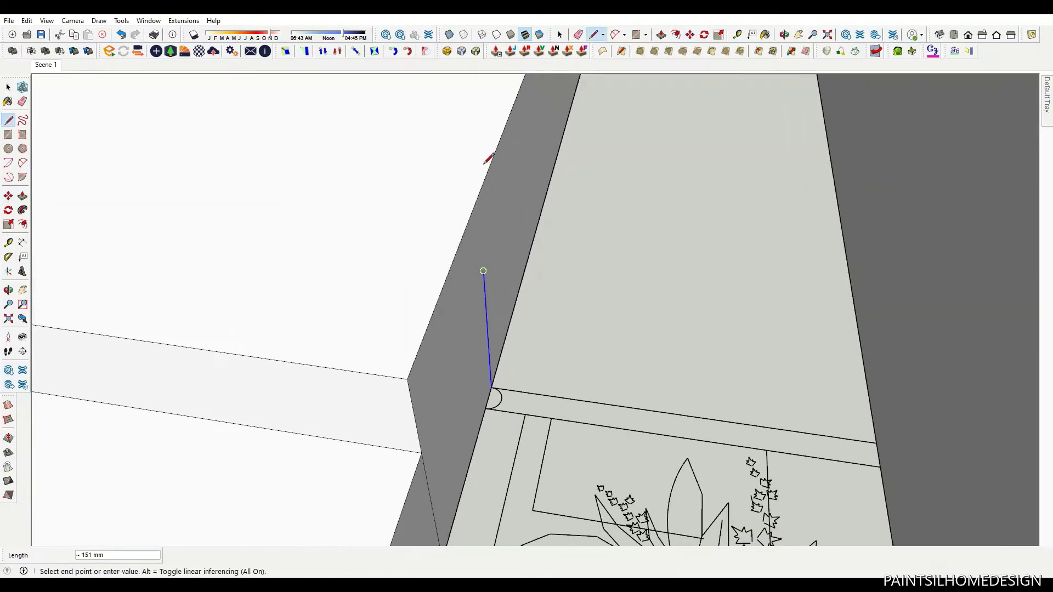
pyautogui.click(876, 333)
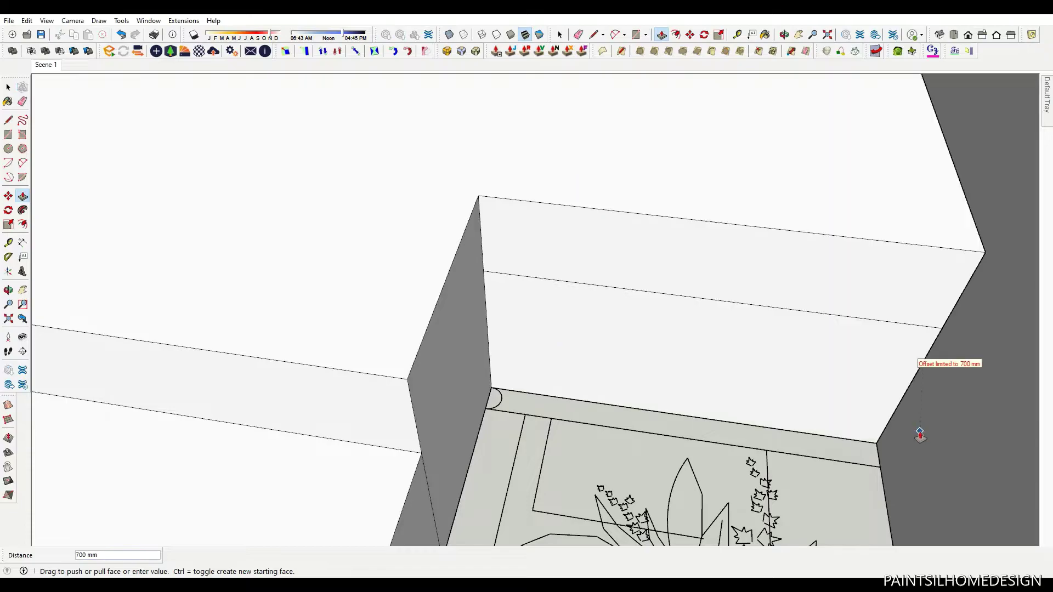
pyautogui.moveTo(918, 433)
pyautogui.mouseDown(button='middle')
pyautogui.moveTo(805, 353)
pyautogui.moveTo(696, 459)
pyautogui.mouseUp(button='middle')
# - Place the copied edge along the planter bed beside the porch
pyautogui.press('e')
pyautogui.press('p')
pyautogui.scroll(-5, 696, 460)
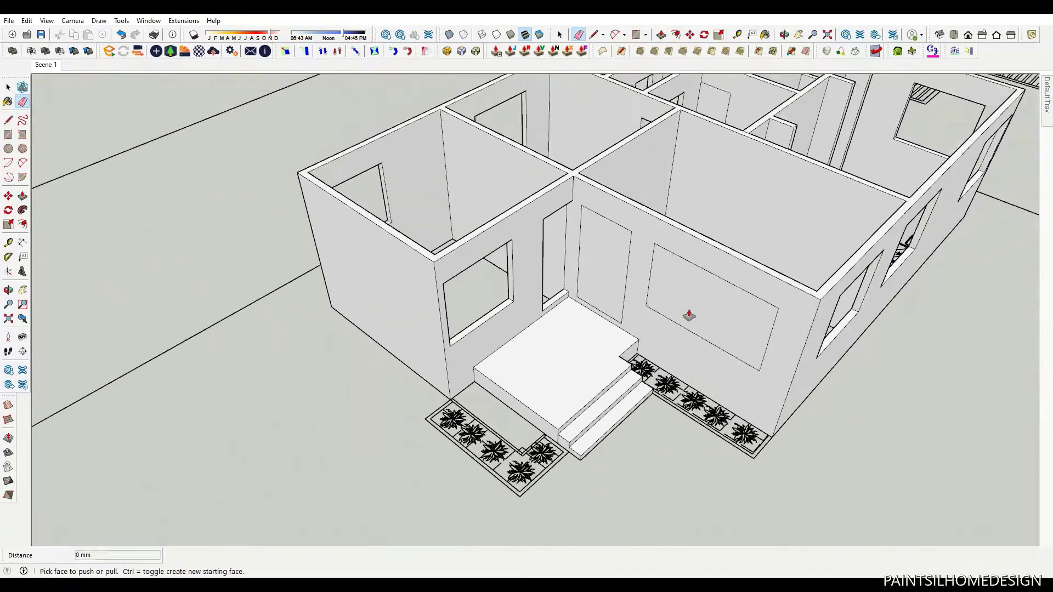
pyautogui.scroll(5, 686, 313)
pyautogui.scroll(-5, 532, 415)
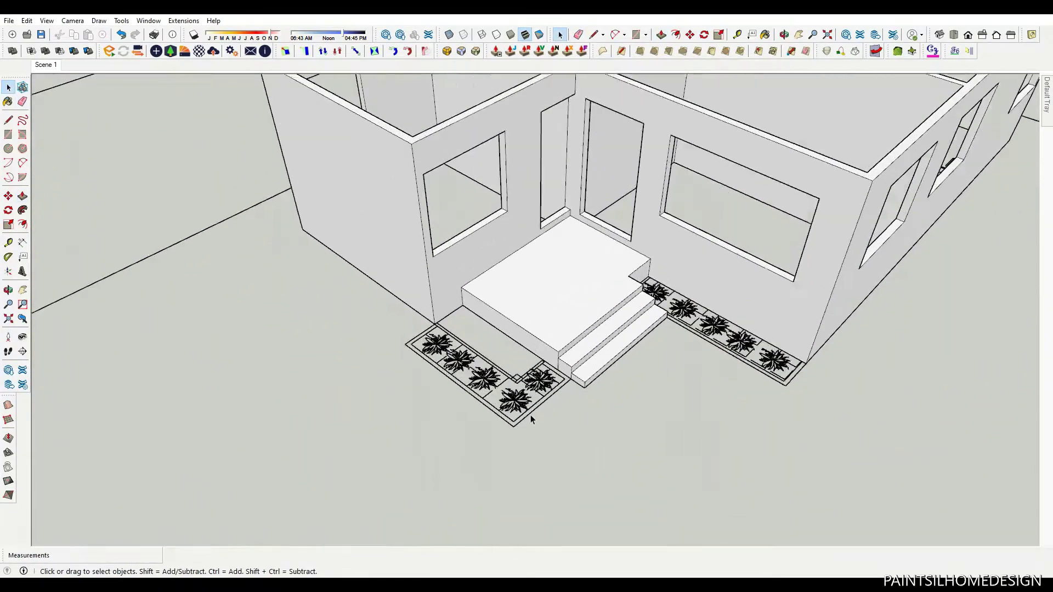
pyautogui.scroll(4, 554, 361)
pyautogui.scroll(3, 630, 358)
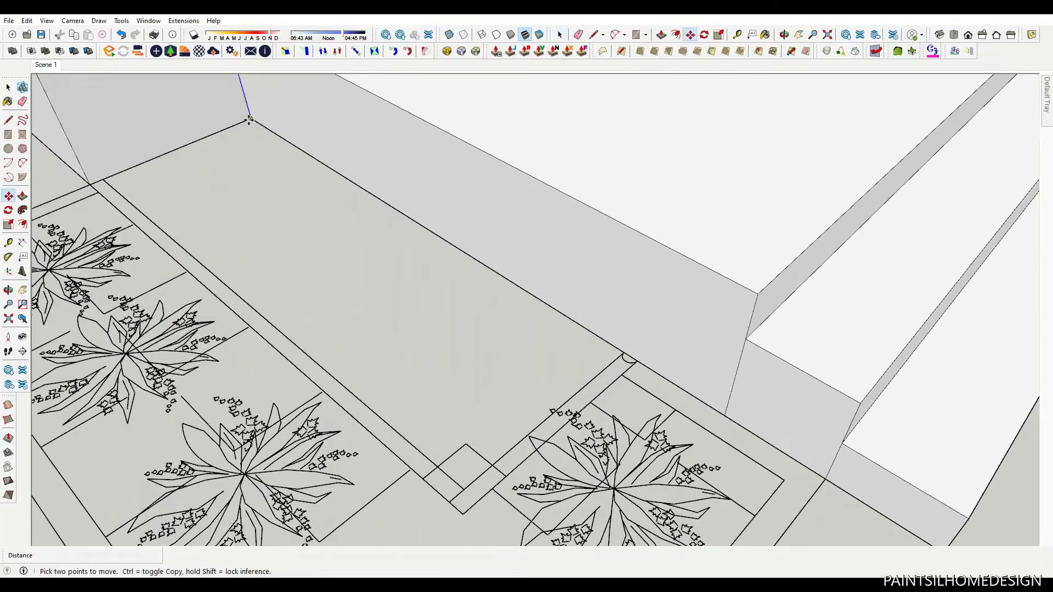
pyautogui.scroll(3, 641, 360)
pyautogui.click(667, 378)
# - Push/Pull the marked face up by 550 mm
pyautogui.press('p')
pyautogui.scroll(-3, 658, 347)
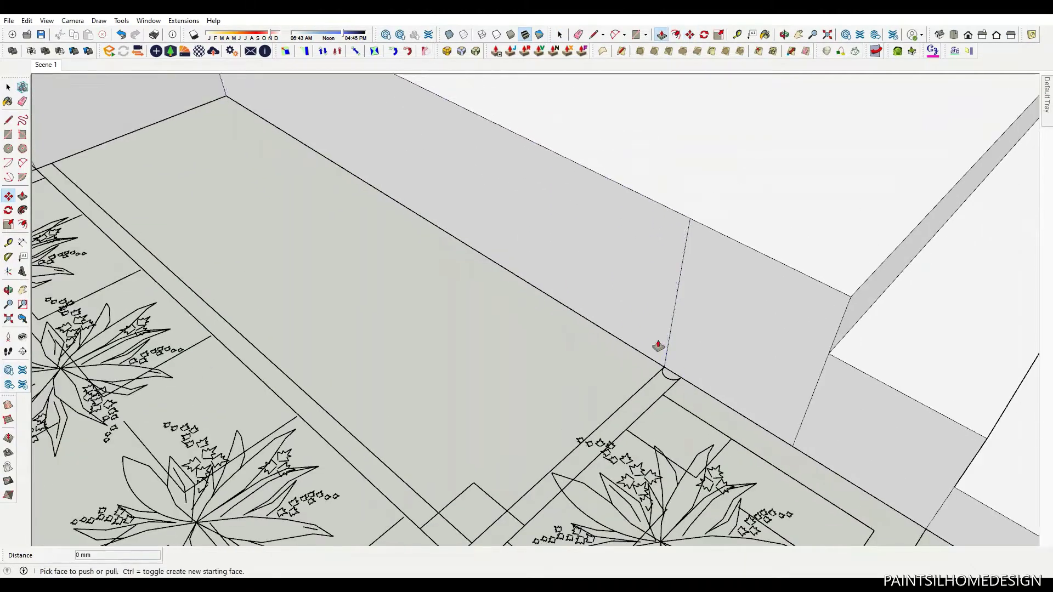
pyautogui.click(659, 348)
pyautogui.click(506, 512)
pyautogui.scroll(3, 514, 335)
pyautogui.scroll(-3, 514, 336)
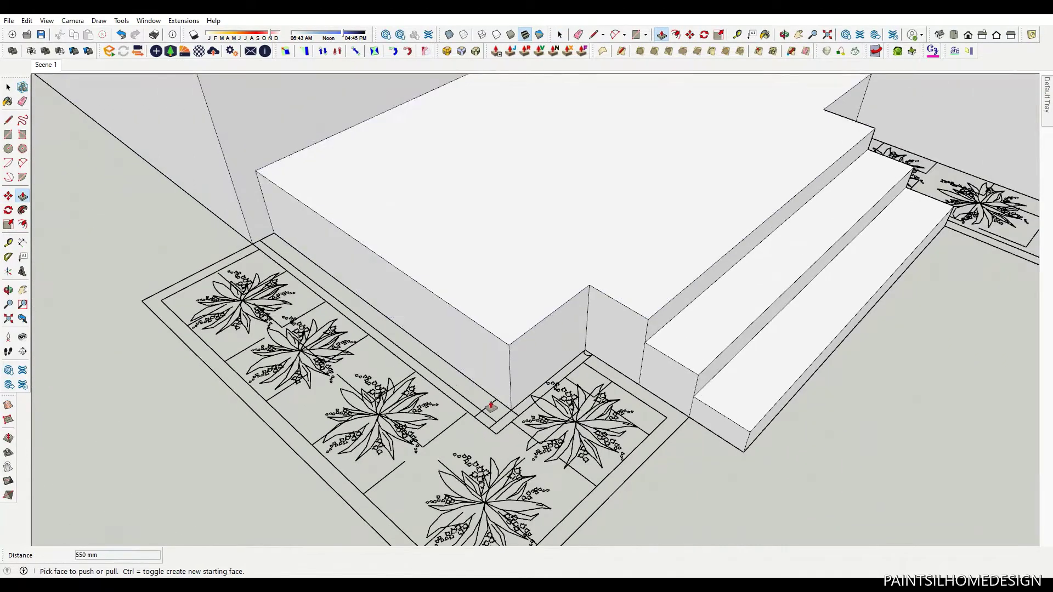
pyautogui.scroll(3, 488, 409)
pyautogui.scroll(2, 503, 374)
# - Draw a small square at the porch corner and pull it up 3750 mm
pyautogui.press('r')
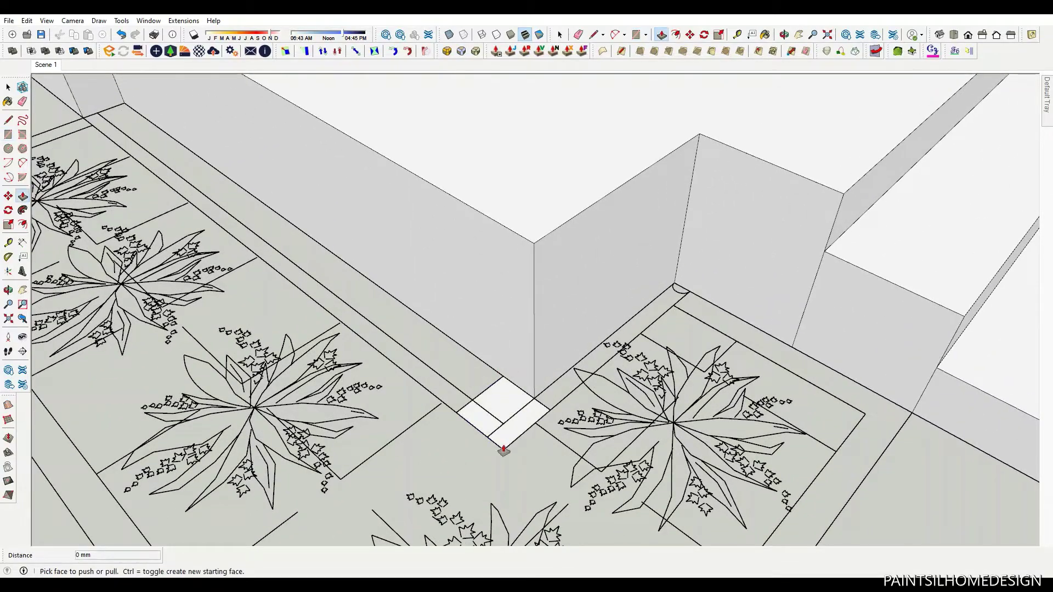
pyautogui.click(504, 450)
pyautogui.scroll(-5, 499, 434)
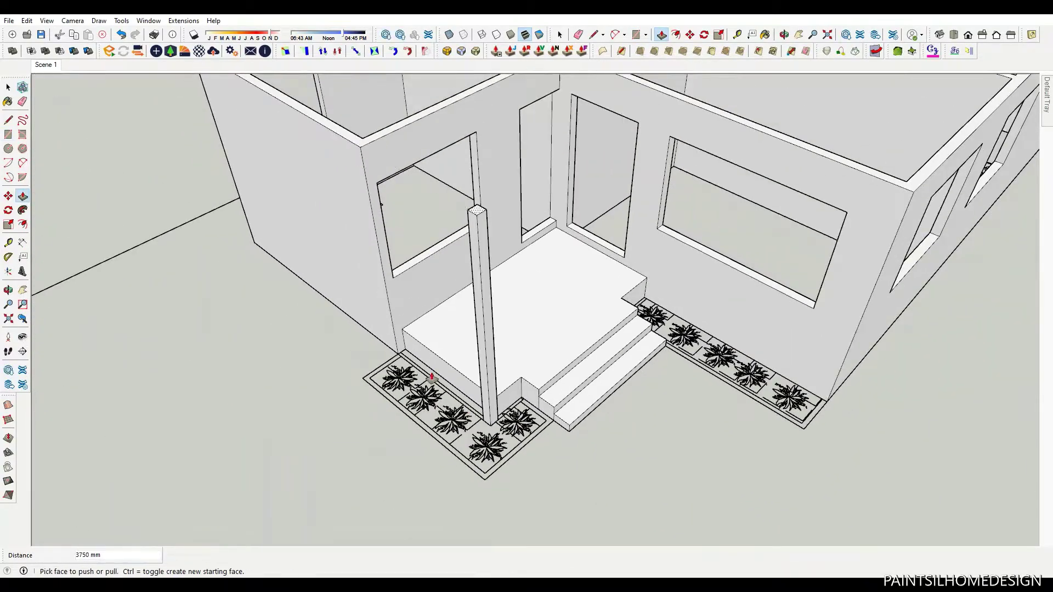
pyautogui.scroll(3, 432, 378)
pyautogui.scroll(2, 461, 395)
# - Draw a thin strip rectangle along the wall base by the planter
pyautogui.press('space')
pyautogui.scroll(-3, 523, 450)
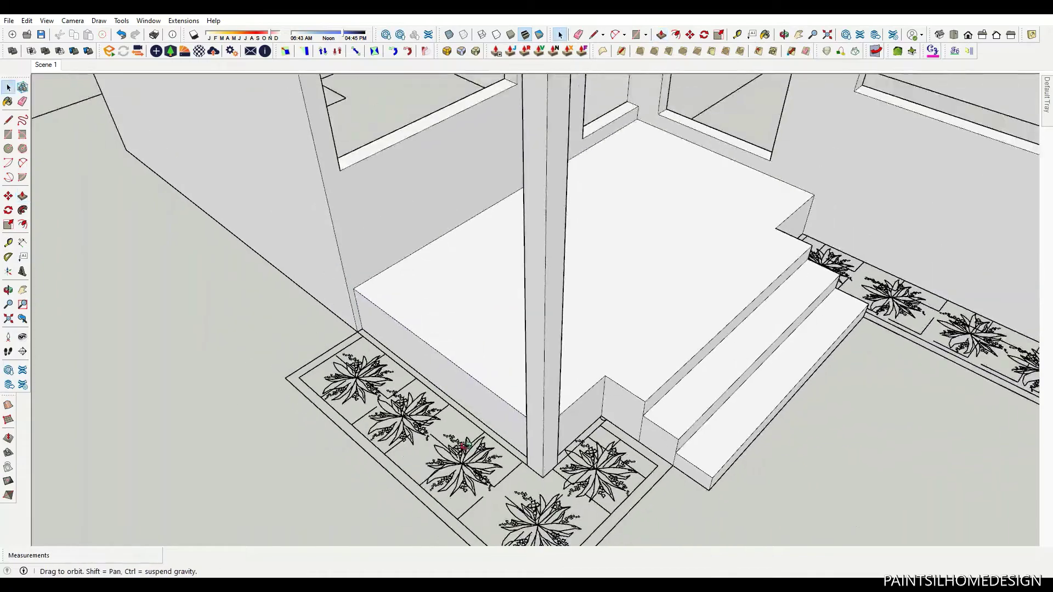
pyautogui.moveTo(522, 449)
pyautogui.mouseDown(button='middle')
pyautogui.moveTo(240, 458)
pyautogui.moveTo(465, 430)
pyautogui.mouseUp(button='middle')
pyautogui.scroll(1, 447, 418)
pyautogui.scroll(2, 445, 418)
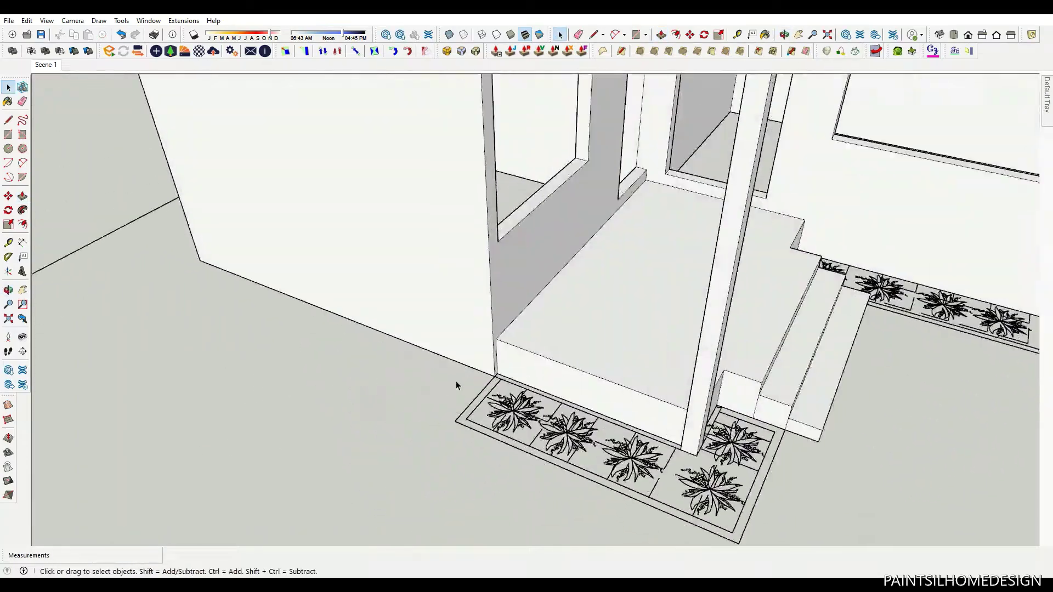
pyautogui.scroll(2, 458, 382)
pyautogui.scroll(3, 428, 365)
pyautogui.click(401, 351)
pyautogui.scroll(-3, 403, 336)
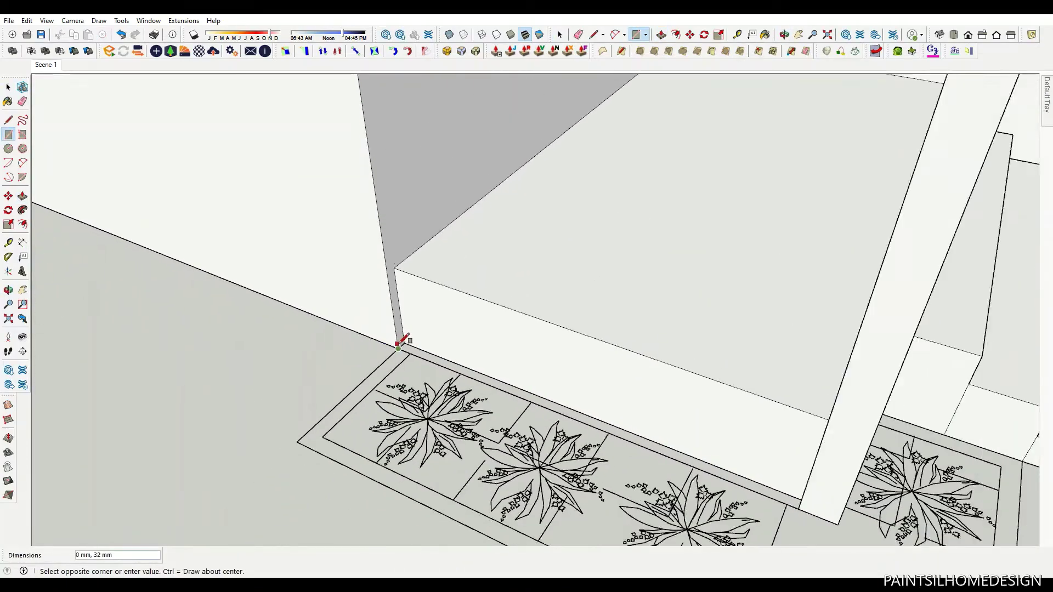
pyautogui.moveTo(403, 337); pyautogui.dragTo(763, 351, button='middle')
pyautogui.scroll(3, 724, 344)
pyautogui.click(721, 337)
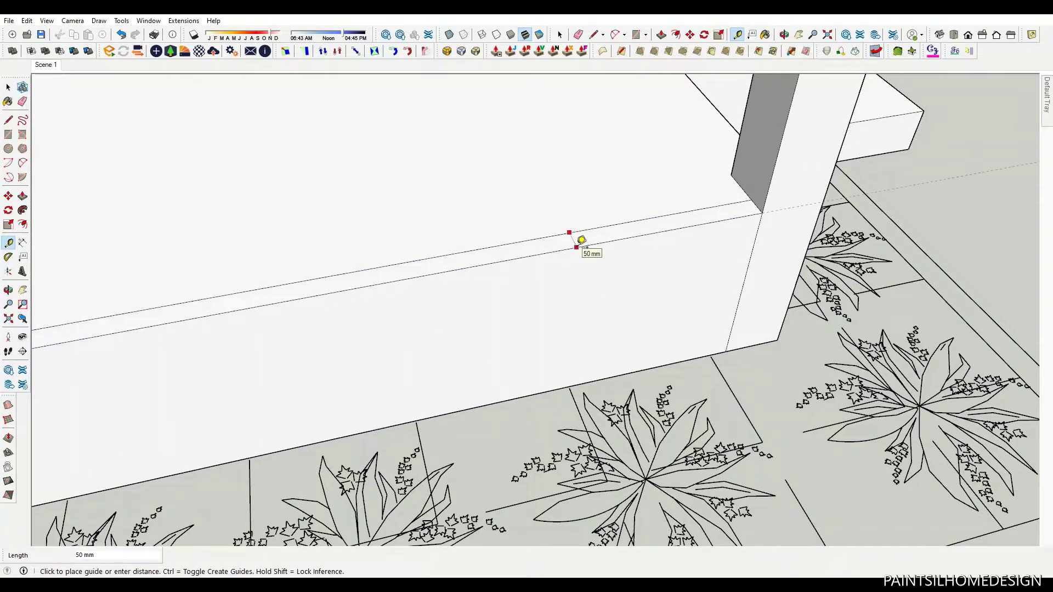
# - Draw a 2700 mm by 75 mm border rectangle along the planter
pyautogui.press('space')
pyautogui.scroll(-3, 550, 242)
pyautogui.moveTo(549, 242); pyautogui.dragTo(327, 308, button='middle')
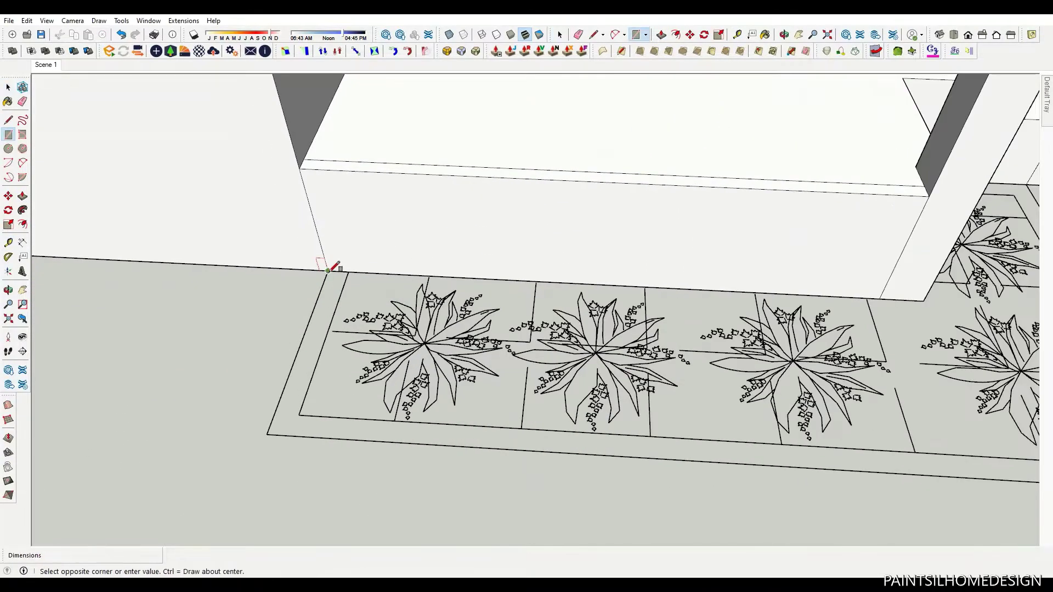
pyautogui.click(276, 412)
pyautogui.scroll(-2, 276, 413)
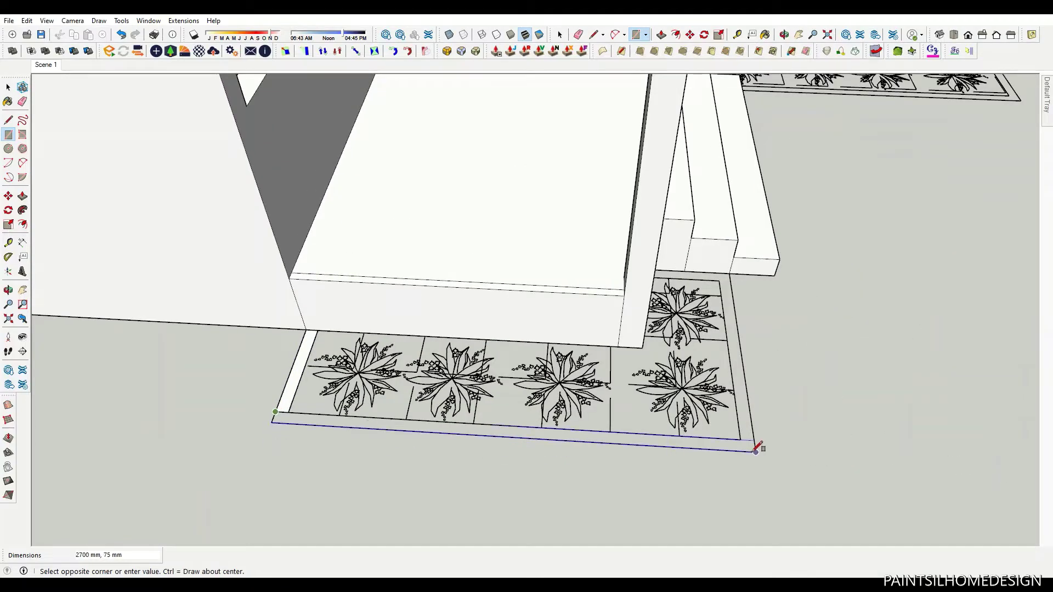
pyautogui.click(731, 271)
pyautogui.scroll(3, 729, 270)
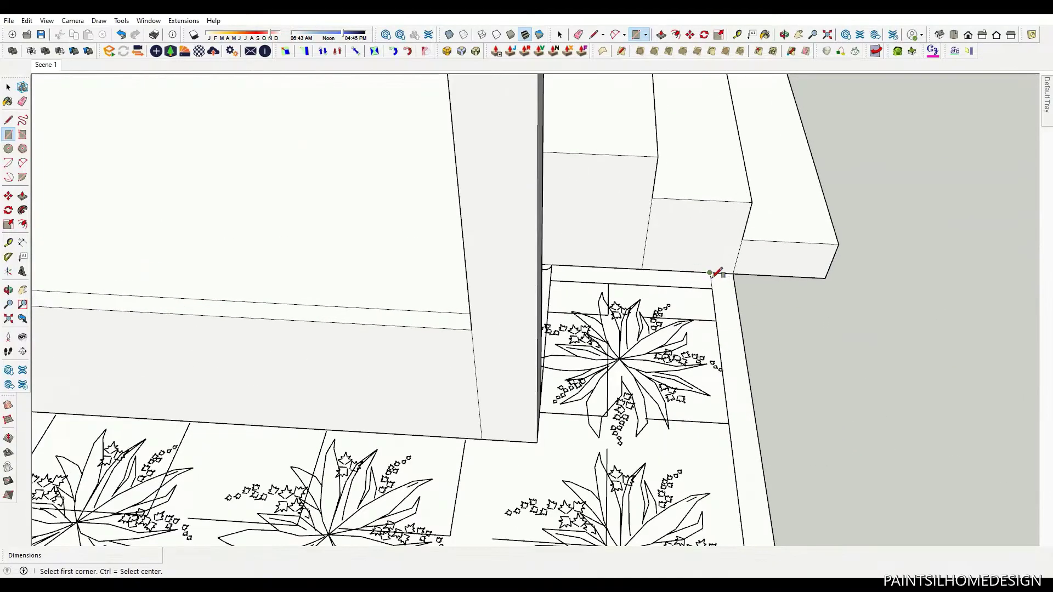
pyautogui.scroll(2, 583, 284)
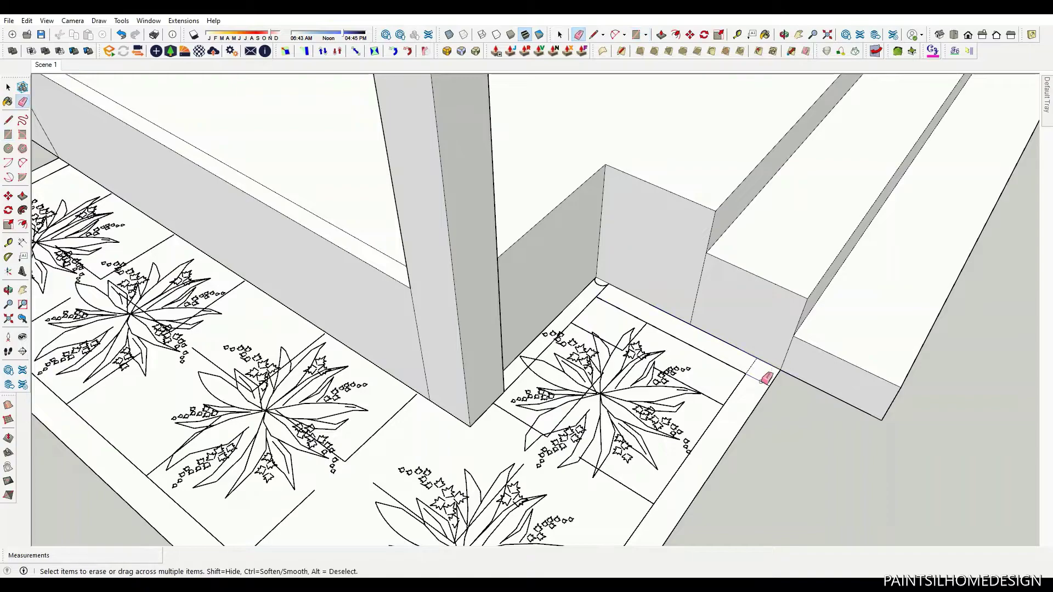
# - Pull up the planter's outer border strip from its left end
pyautogui.scroll(-3, 750, 330)
pyautogui.moveTo(523, 412); pyautogui.dragTo(192, 199, button='middle')
pyautogui.scroll(3, 110, 166)
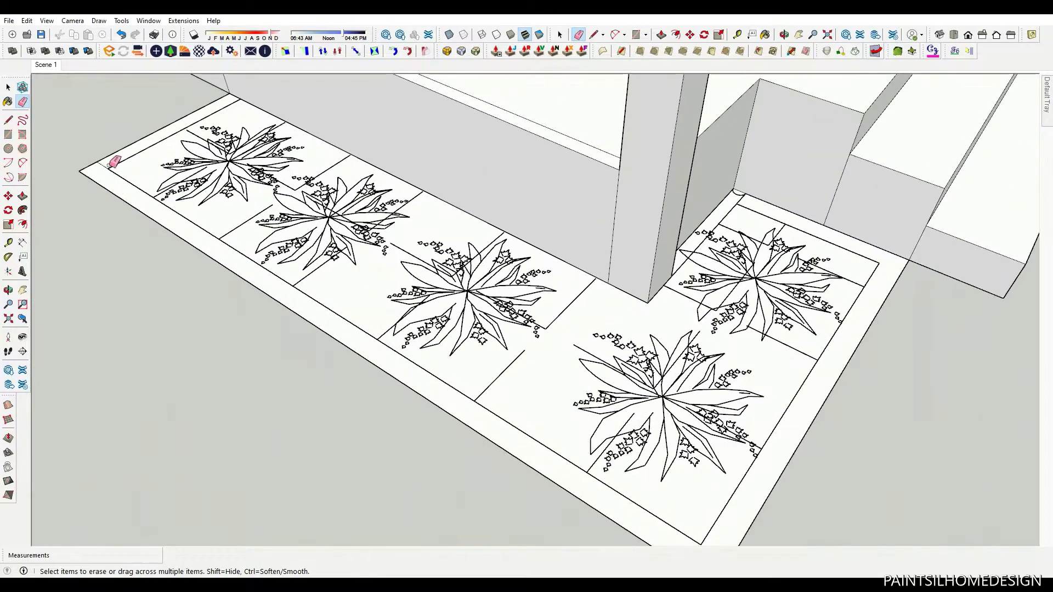
pyautogui.press('p')
pyautogui.click(146, 213)
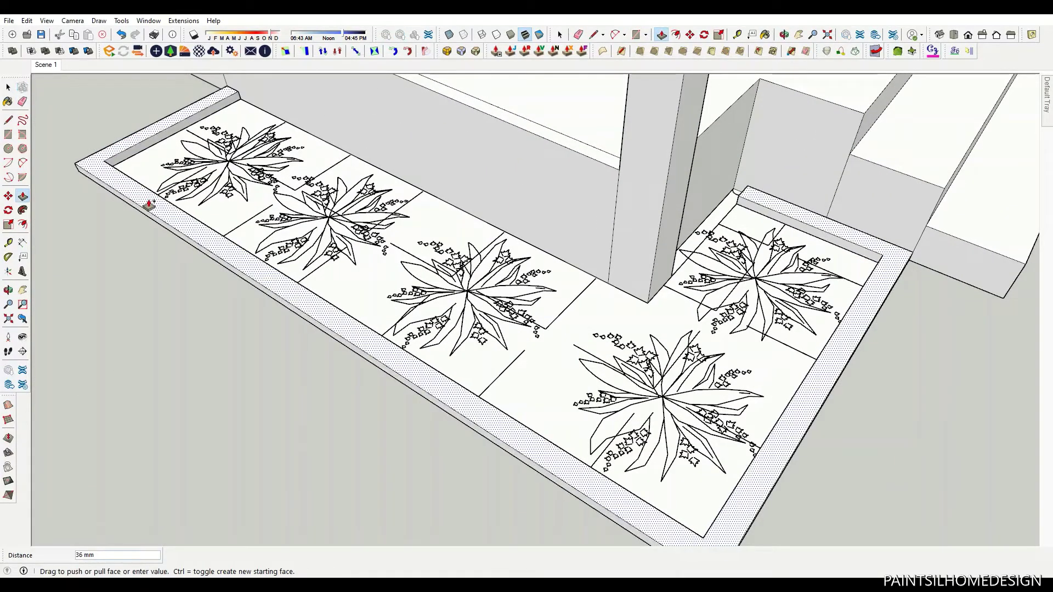
# - Draw a border strip at the planter's inner corner and raise it
pyautogui.press('Return')
pyautogui.scroll(-3, 149, 205)
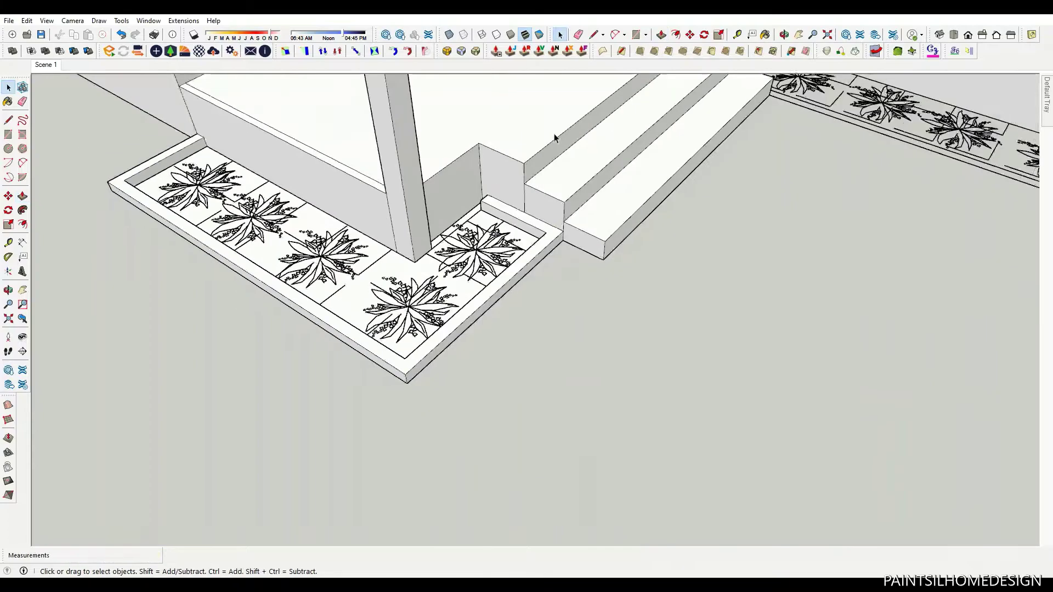
pyautogui.moveTo(554, 147); pyautogui.dragTo(380, 356, button='middle')
pyautogui.scroll(3, 379, 356)
pyautogui.press('r')
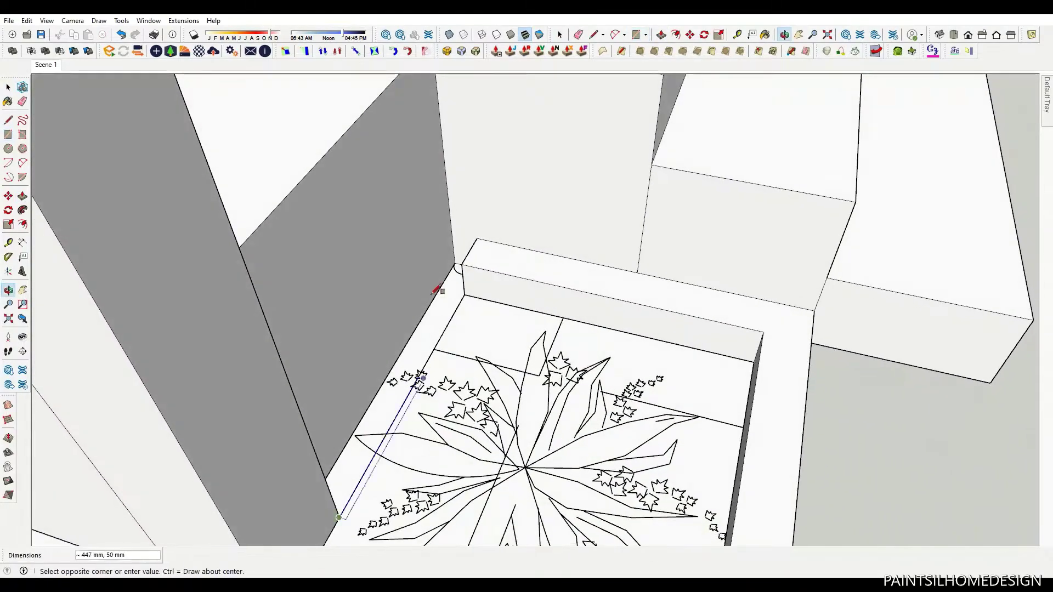
pyautogui.scroll(5, 476, 242)
pyautogui.click(476, 242)
pyautogui.press('p')
pyautogui.scroll(-5, 476, 241)
pyautogui.click(458, 301)
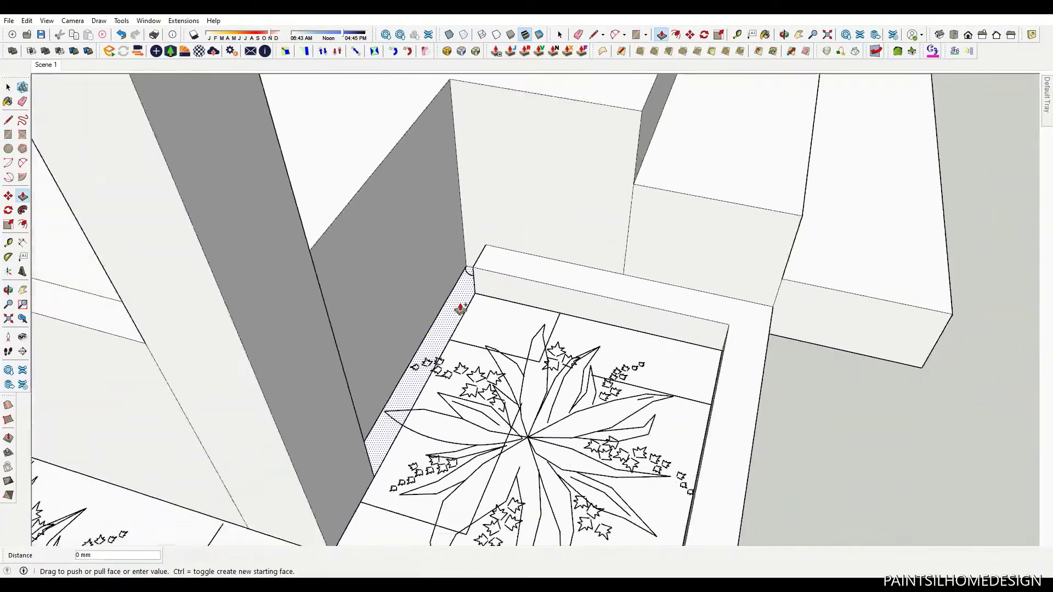
pyautogui.click(551, 148)
pyautogui.press('space')
# - Draw a border rectangle face along the far planter bed
pyautogui.scroll(-3, 387, 341)
pyautogui.moveTo(387, 340); pyautogui.dragTo(854, 296, button='middle')
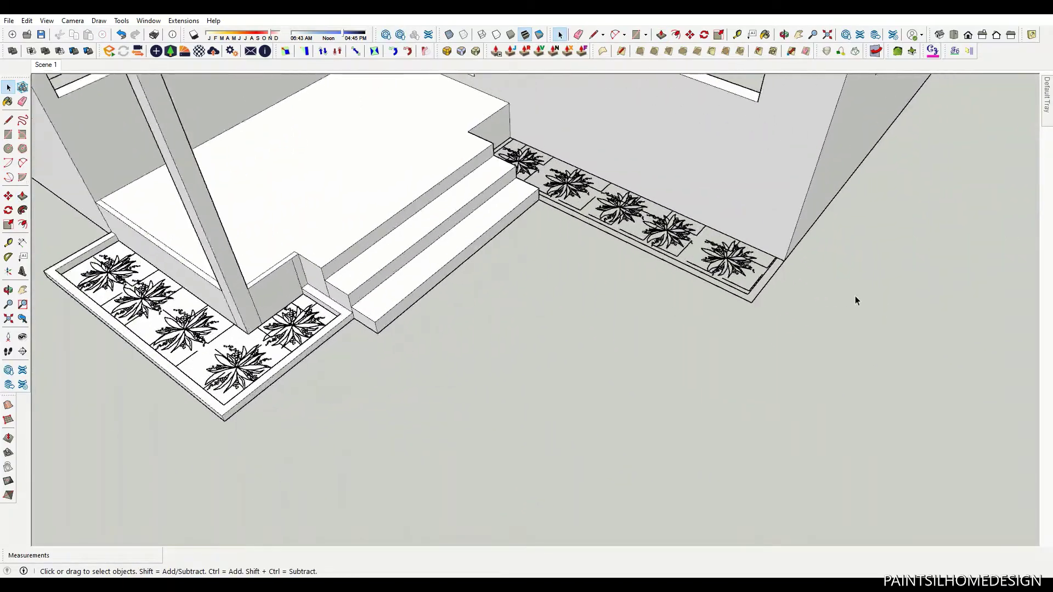
pyautogui.scroll(5, 759, 258)
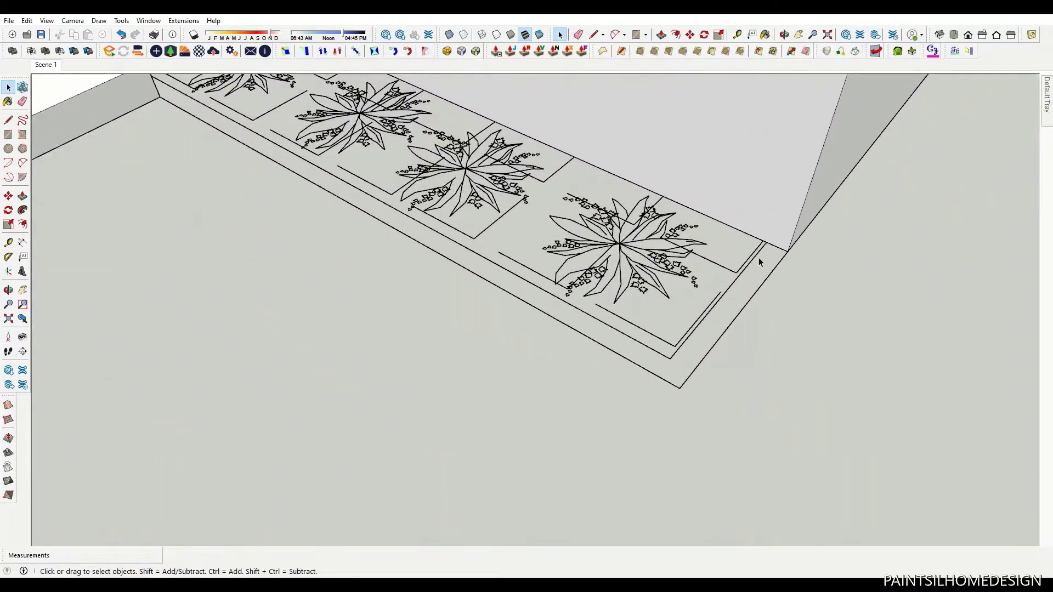
pyautogui.click(670, 358)
pyautogui.scroll(-2, 670, 358)
pyautogui.moveTo(671, 357); pyautogui.dragTo(352, 369, button='middle')
pyautogui.scroll(3, 353, 369)
pyautogui.scroll(3, 521, 145)
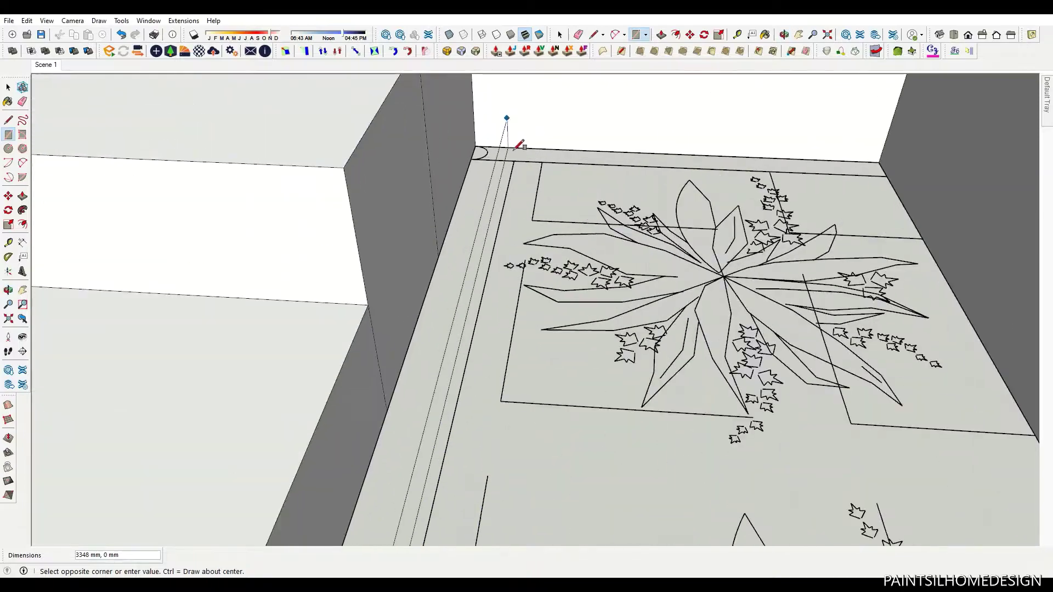
pyautogui.moveTo(520, 145); pyautogui.dragTo(535, 110, button='middle')
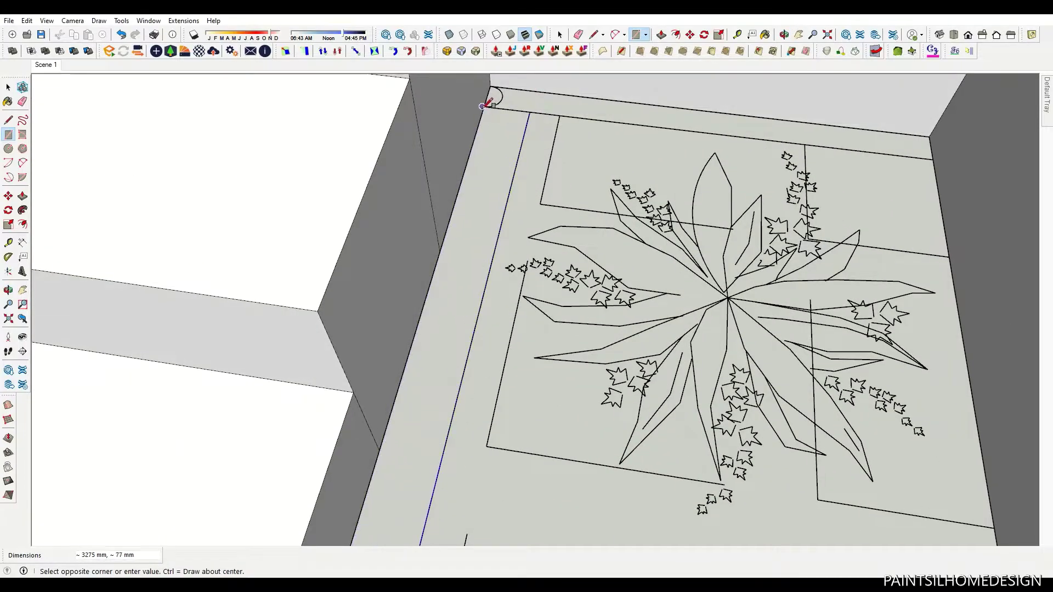
pyautogui.scroll(2, 483, 105)
pyautogui.click(494, 139)
# - Raise the far planter's border strip 75 mm into a rim
pyautogui.press('space')
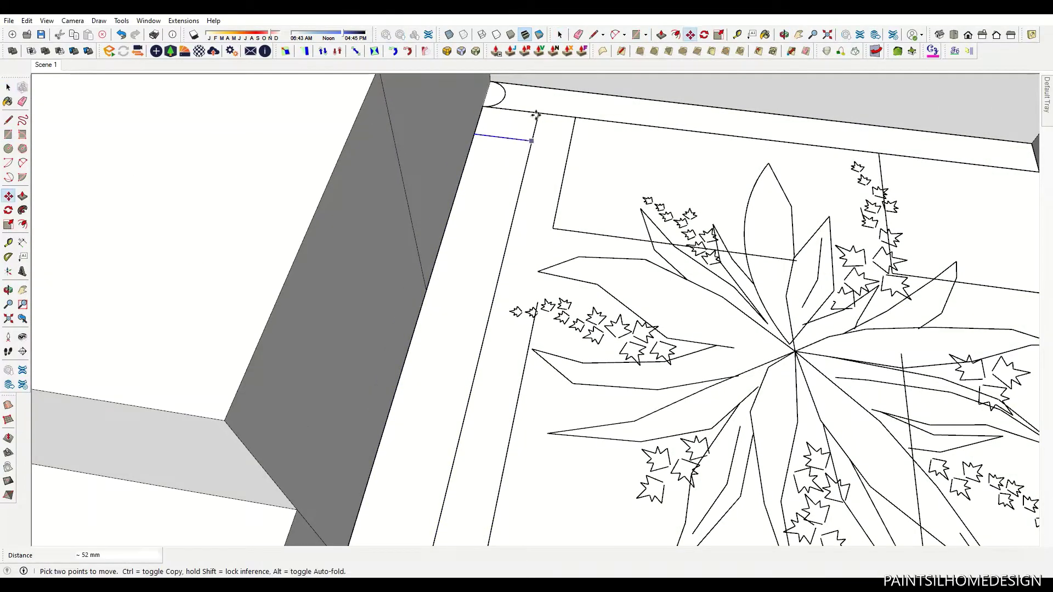
pyautogui.scroll(-4, 544, 317)
pyautogui.scroll(3, 744, 240)
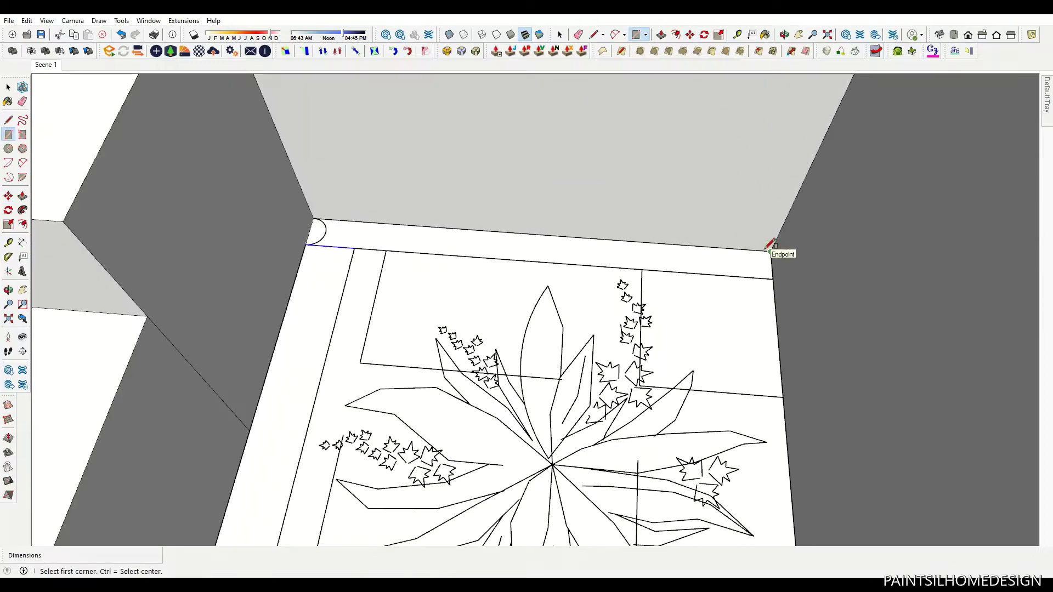
pyautogui.moveTo(373, 250); pyautogui.dragTo(339, 243)
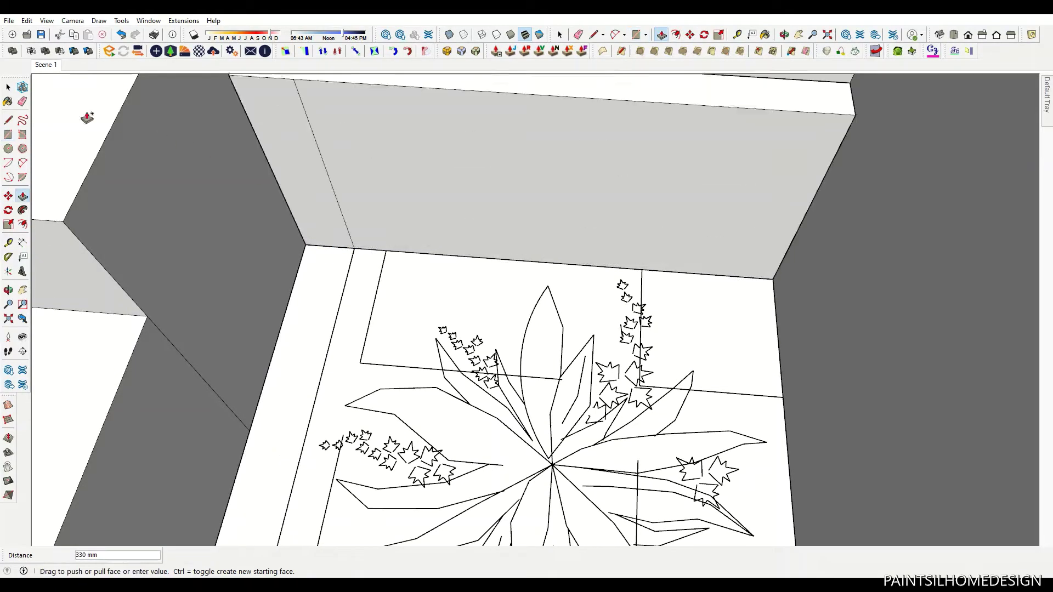
pyautogui.press('Return')
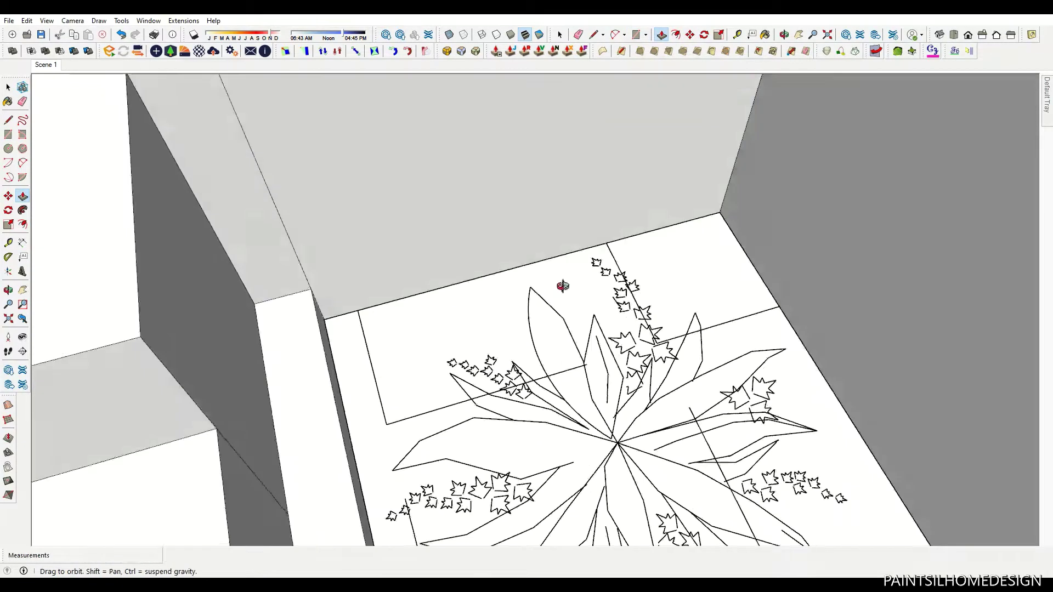
pyautogui.press('e')
pyautogui.scroll(-5, 547, 198)
# - Group the low wall beside the left planter and raise it to panel height
pyautogui.scroll(-4, 533, 259)
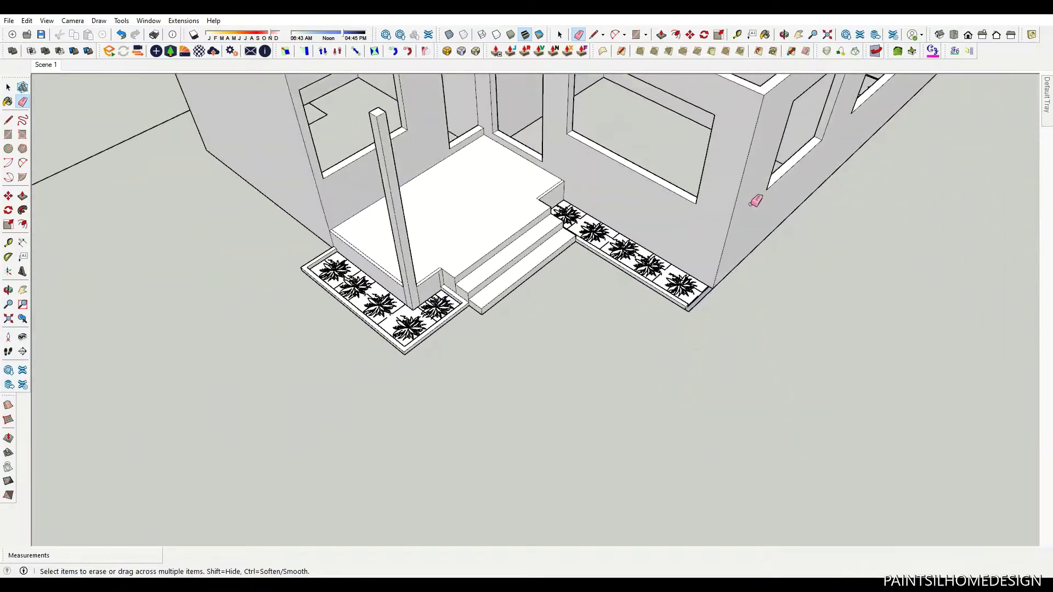
pyautogui.moveTo(757, 198); pyautogui.dragTo(505, 317, button='middle')
pyautogui.scroll(3, 527, 254)
pyautogui.scroll(3, 520, 281)
pyautogui.press('p')
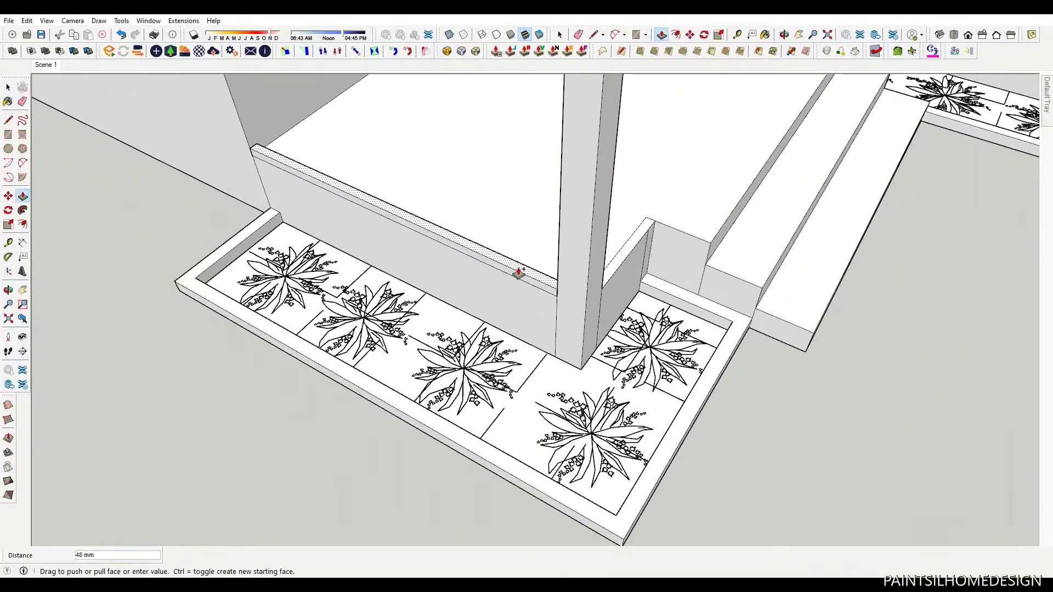
pyautogui.scroll(2, 521, 278)
pyautogui.rightClick(522, 274)
pyautogui.click(552, 305)
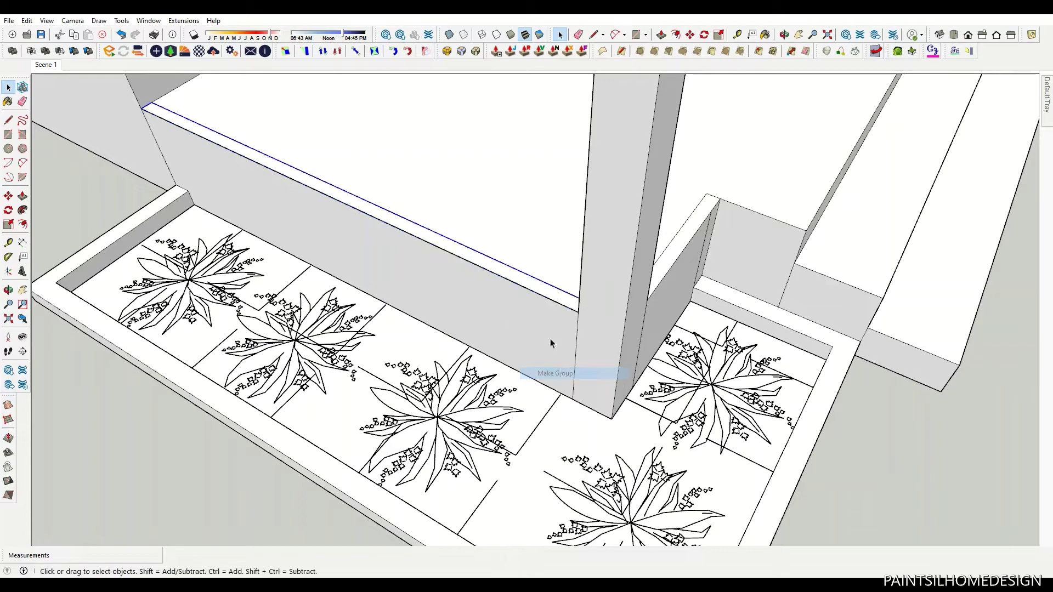
pyautogui.press('p')
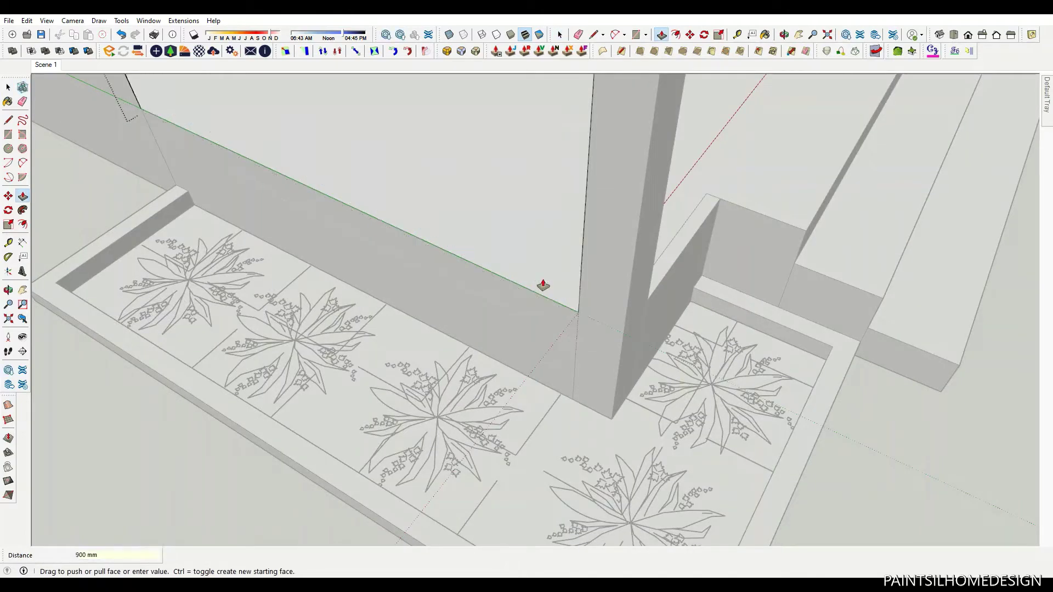
pyautogui.scroll(-3, 543, 286)
pyautogui.click(495, 199)
# - Inset a 50 mm frame border on the raised wall face
pyautogui.press('p')
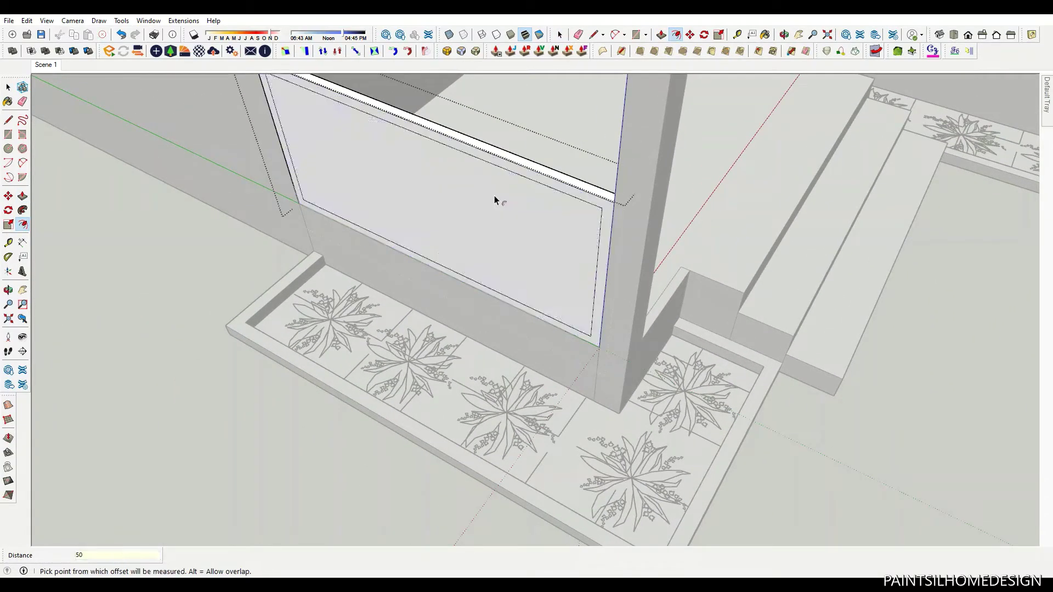
pyautogui.click(527, 238)
pyautogui.click(557, 271)
pyautogui.scroll(3, 399, 226)
pyautogui.press('space')
pyautogui.scroll(3, 399, 226)
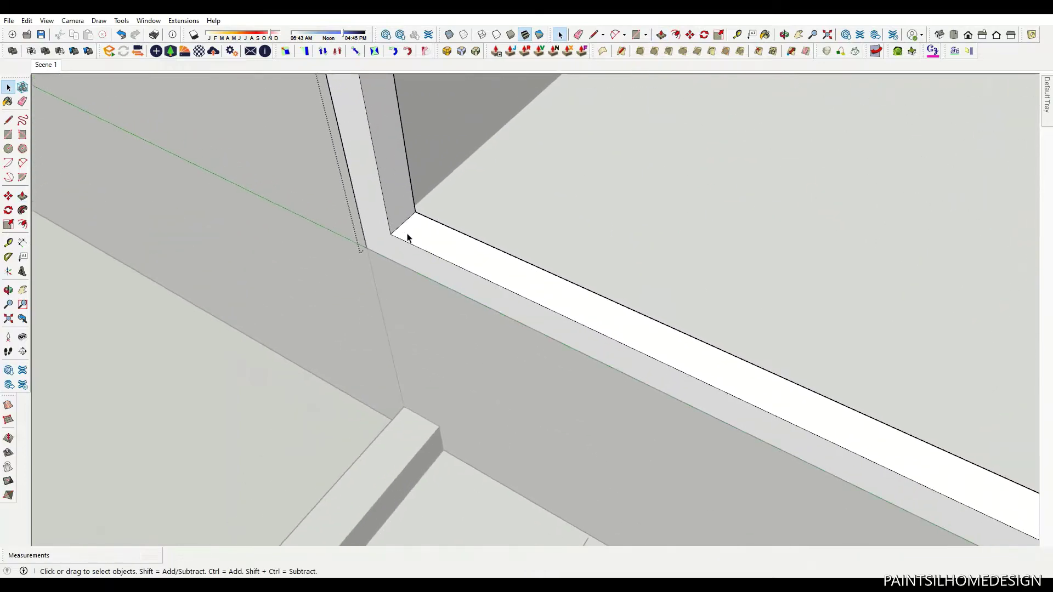
# - Draw a circle at the frame corner, group it, and extrude it into a round rod
pyautogui.press('l')
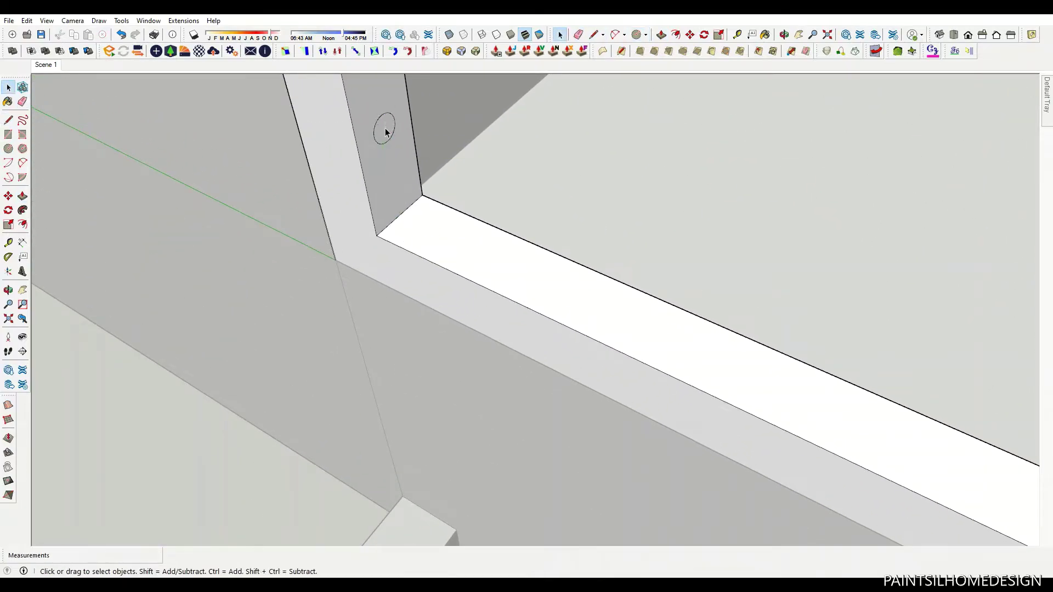
pyautogui.rightClick(386, 132)
pyautogui.click(434, 222)
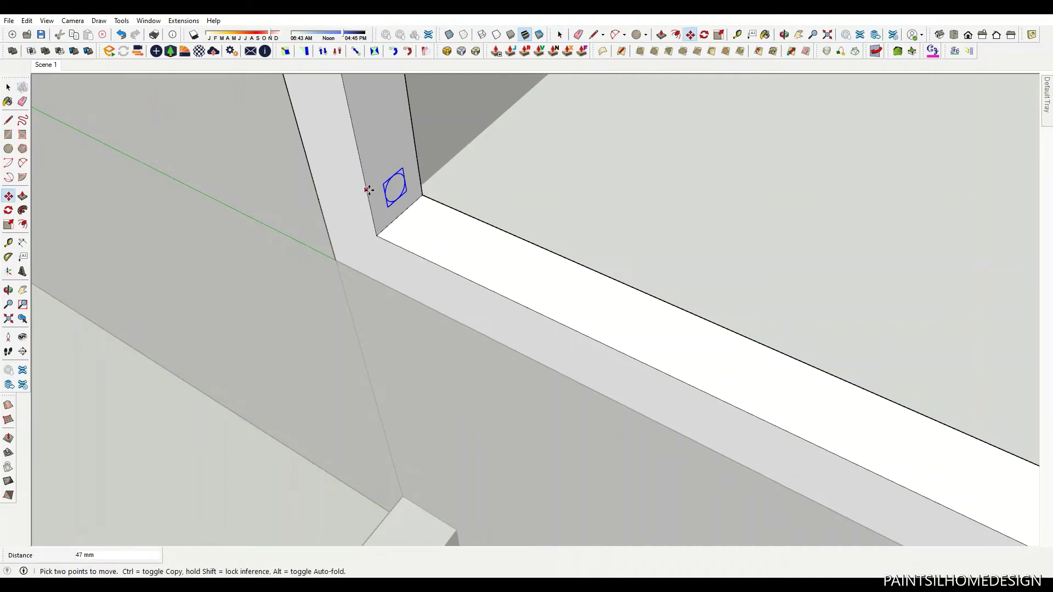
pyautogui.press('p')
pyautogui.scroll(-2, 399, 198)
pyautogui.scroll(-3, 395, 189)
pyautogui.scroll(-2, 395, 188)
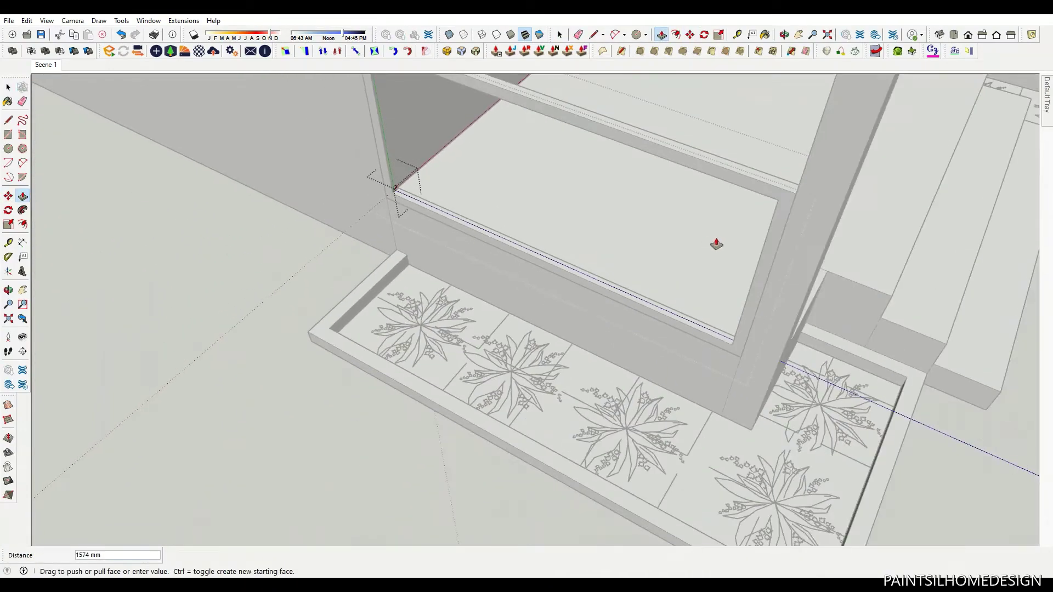
pyautogui.scroll(3, 384, 175)
pyautogui.scroll(2, 351, 164)
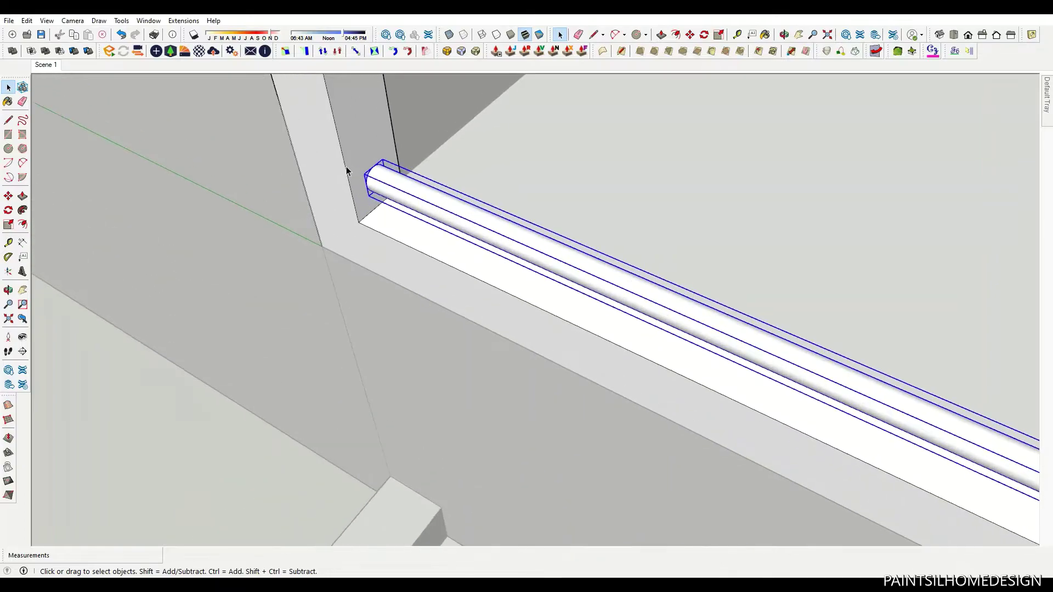
# - Copy the rod up to the frame top and array it into 15 evenly spaced rods
pyautogui.press('m')
pyautogui.click(350, 115)
pyautogui.press('ctrl')
pyautogui.click(360, 188)
pyautogui.scroll(-3, 360, 188)
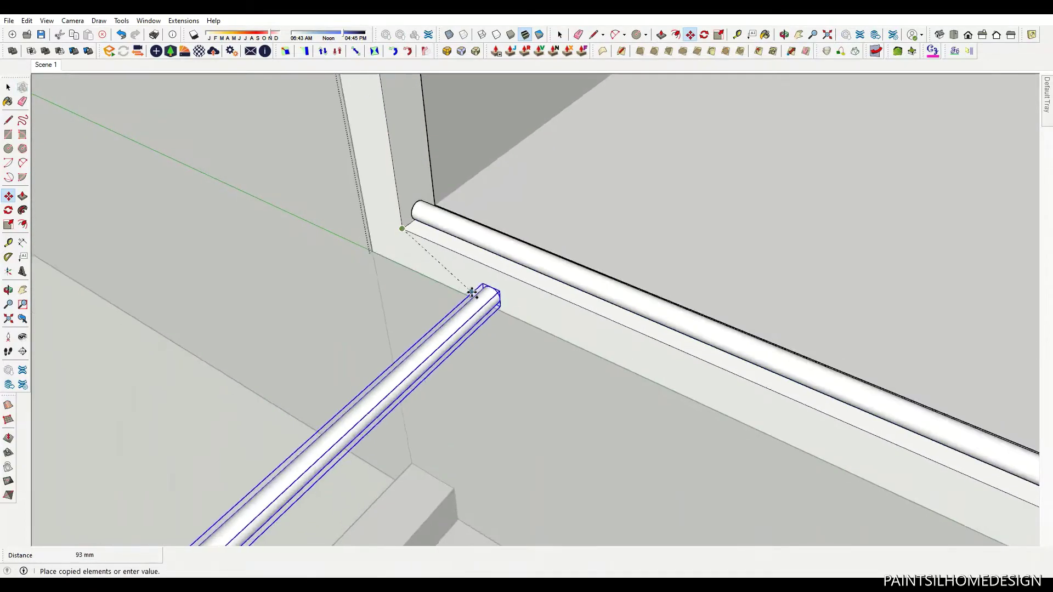
pyautogui.moveTo(477, 295)
pyautogui.mouseDown(button='middle')
pyautogui.moveTo(439, 143)
pyautogui.moveTo(498, 265)
pyautogui.mouseUp(button='middle')
pyautogui.scroll(3, 450, 171)
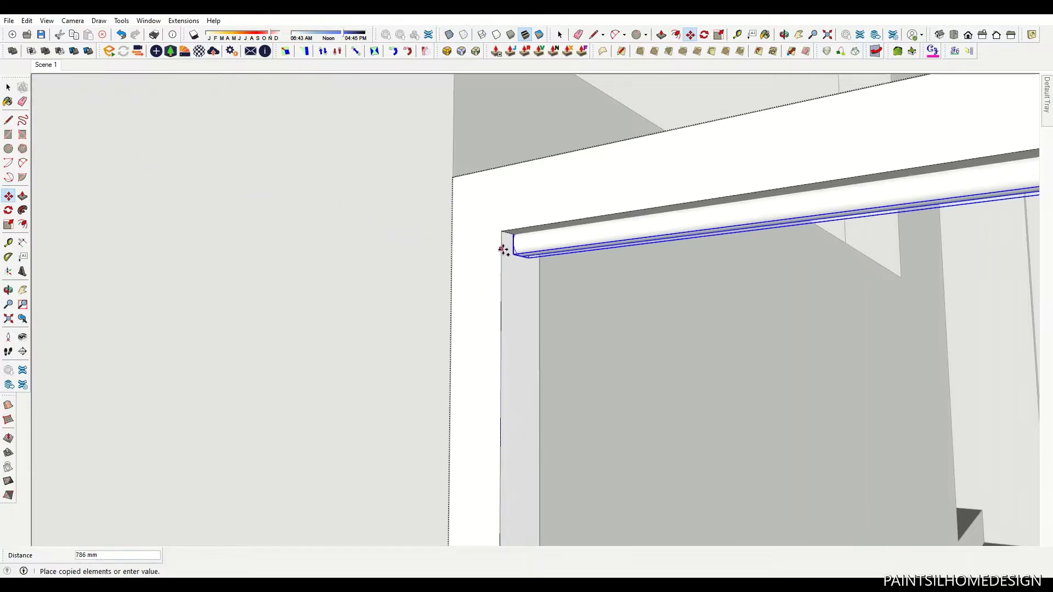
pyautogui.press('Return')
pyautogui.scroll(-5, 477, 322)
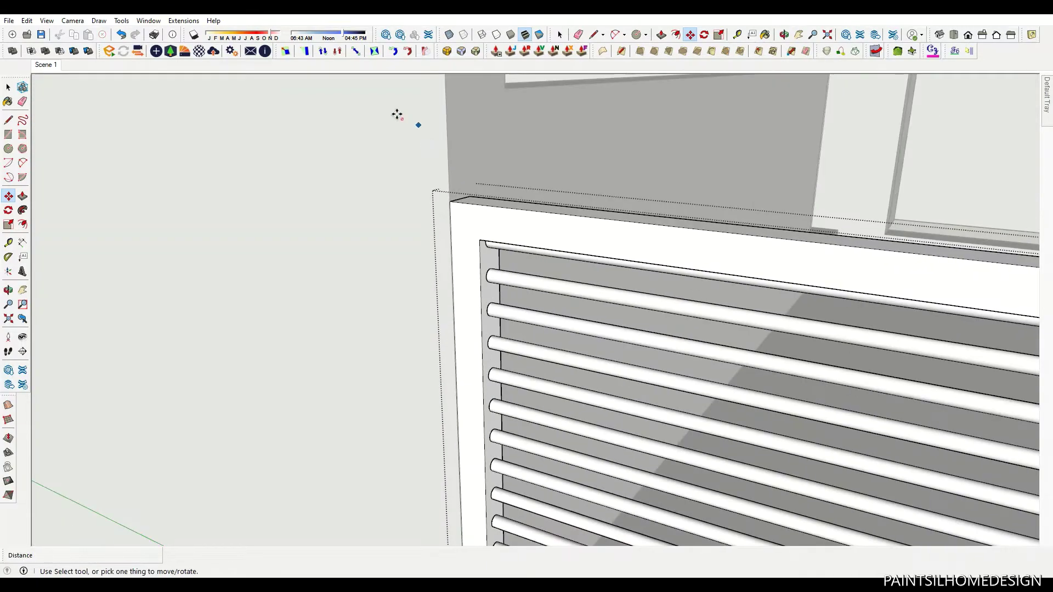
pyautogui.scroll(-5, 397, 113)
pyautogui.moveTo(348, 146); pyautogui.dragTo(383, 293, button='middle')
pyautogui.press('space')
pyautogui.scroll(3, 382, 294)
pyautogui.scroll(3, 398, 332)
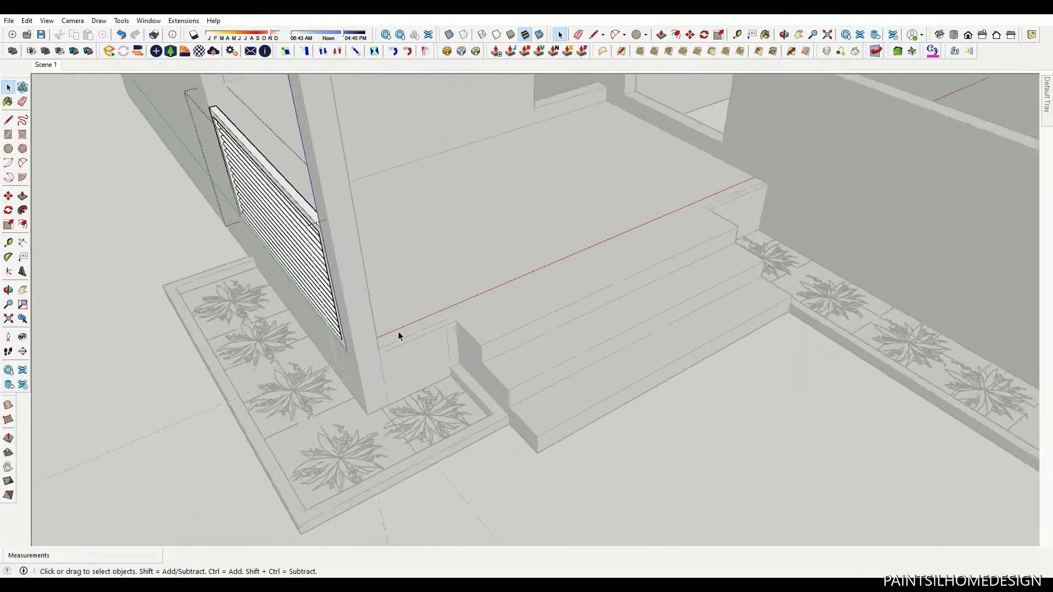
pyautogui.scroll(3, 454, 327)
# - Group the short wall's top face and raise it to 900 mm
pyautogui.scroll(-1, 443, 334)
pyautogui.scroll(2, 444, 335)
pyautogui.rightClick(453, 325)
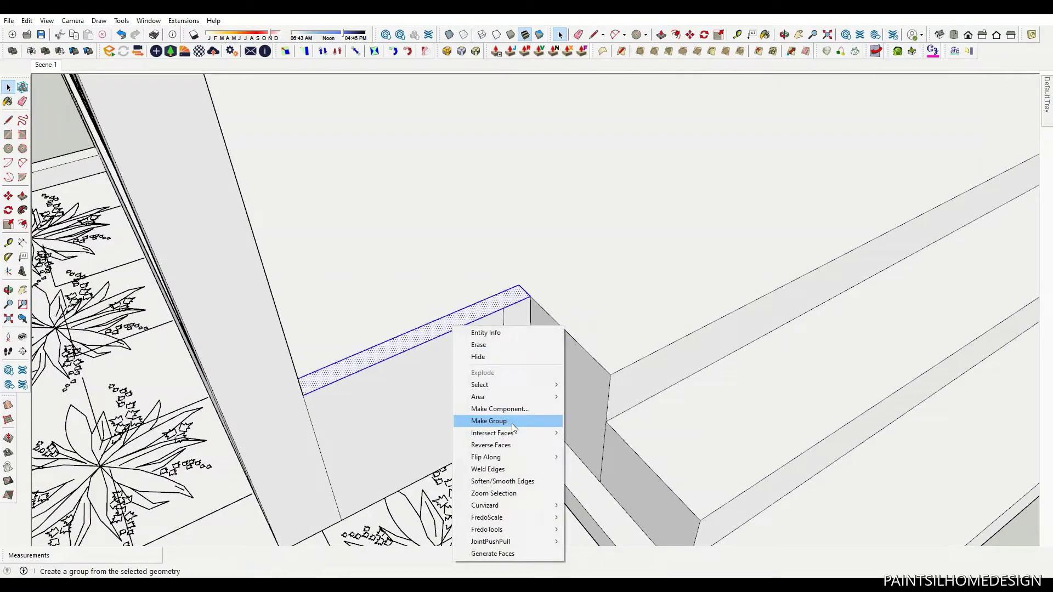
pyautogui.click(512, 419)
pyautogui.doubleClick(479, 308)
pyautogui.press('p')
pyautogui.click(482, 308)
pyautogui.scroll(-2, 569, 317)
pyautogui.click(546, 299)
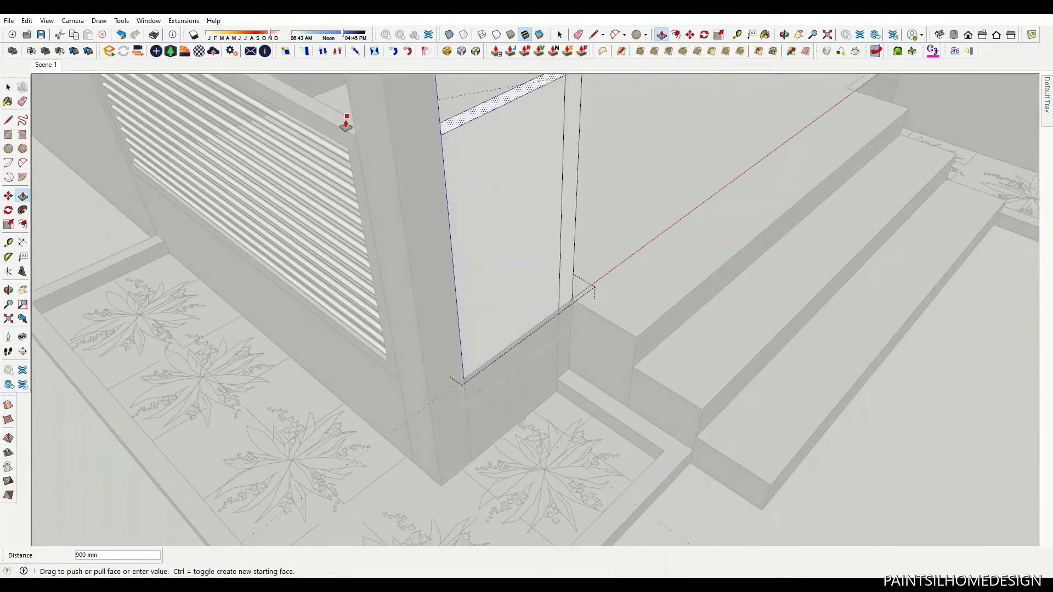
pyautogui.click(349, 122)
# - Inset a frame border on the panel face and recess the inner panel 50 mm
pyautogui.press('e')
pyautogui.scroll(2, 483, 187)
pyautogui.press('f')
pyautogui.click(529, 156)
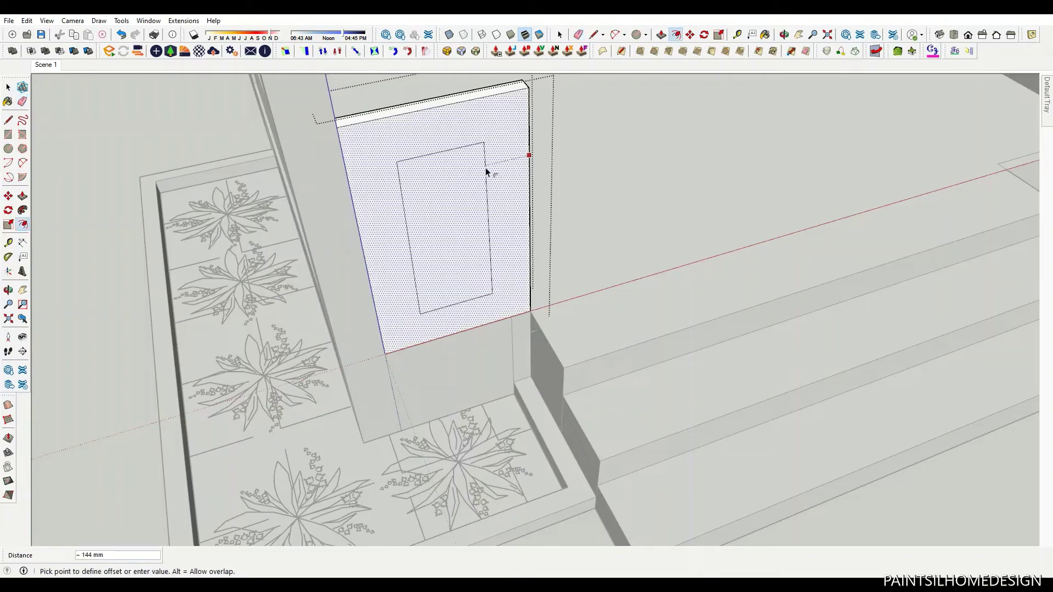
pyautogui.click(487, 172)
pyautogui.press('p')
pyautogui.click(453, 212)
pyautogui.click(501, 320)
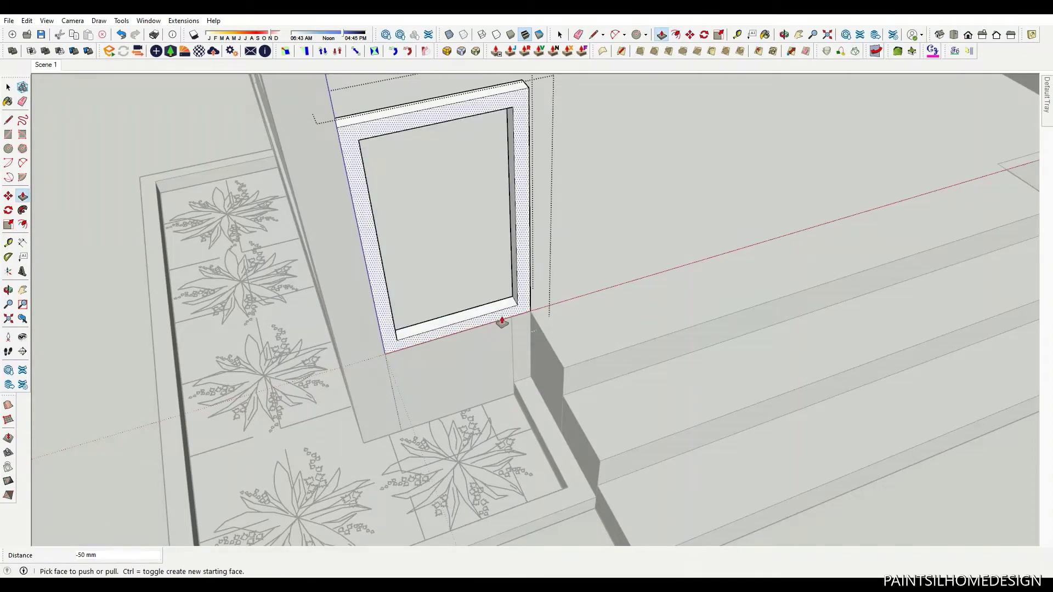
pyautogui.moveTo(501, 320); pyautogui.dragTo(544, 307, button='middle')
pyautogui.scroll(3, 559, 305)
pyautogui.scroll(2, 556, 303)
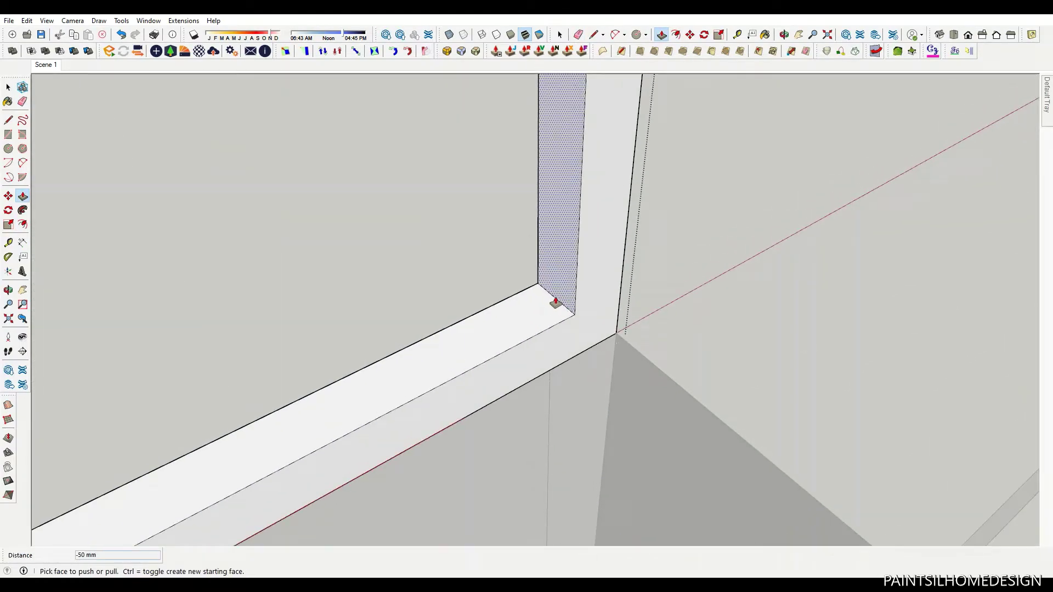
# - Draw a small circle at the sill corner, group it, and extrude it into a rod
pyautogui.click(565, 235)
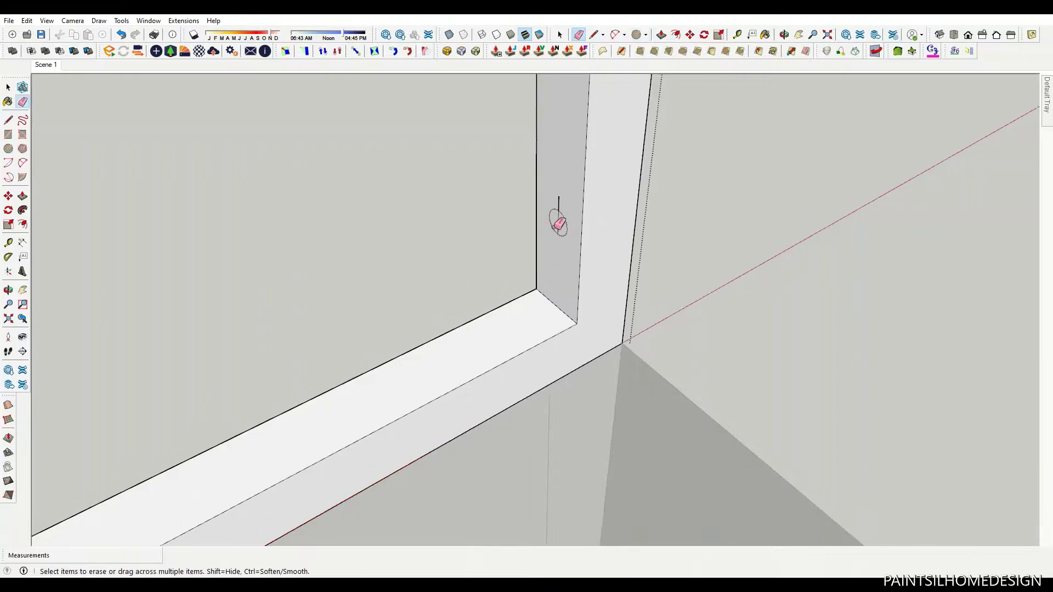
pyautogui.moveTo(558, 219)
pyautogui.mouseDown(button='middle')
pyautogui.moveTo(565, 188)
pyautogui.moveTo(334, 242)
pyautogui.mouseUp(button='middle')
pyautogui.press('space')
pyautogui.doubleClick(558, 219)
pyautogui.rightClick(559, 220)
pyautogui.click(592, 315)
pyautogui.press('p')
pyautogui.click(254, 240)
pyautogui.scroll(-3, 384, 247)
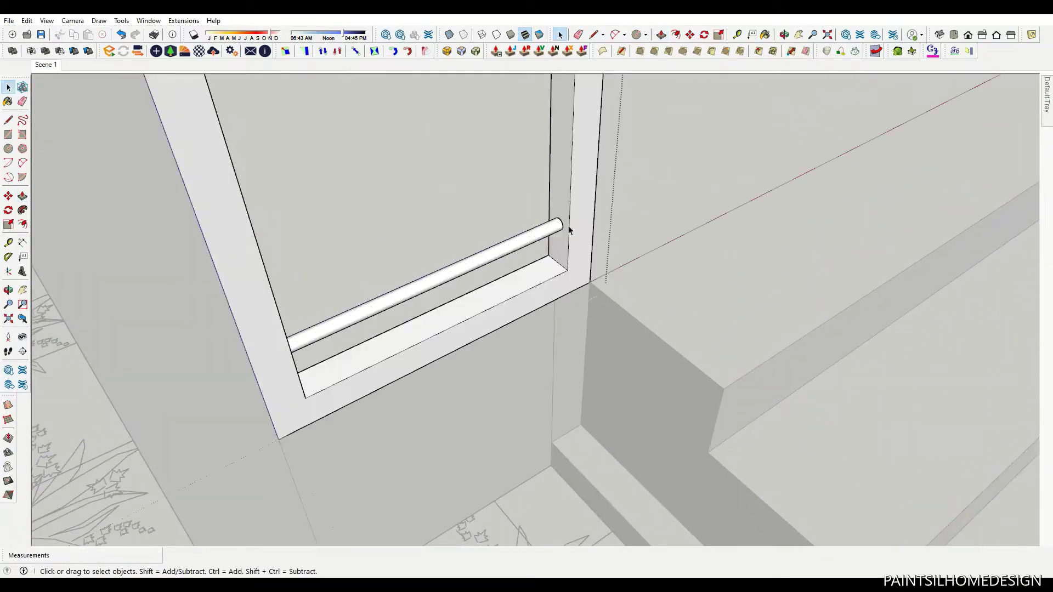
pyautogui.scroll(3, 559, 213)
# - Seat the rod on the sill, then copy it to the panel top as 15 evenly spaced rods
pyautogui.press('space')
pyautogui.click(551, 222)
pyautogui.press('m')
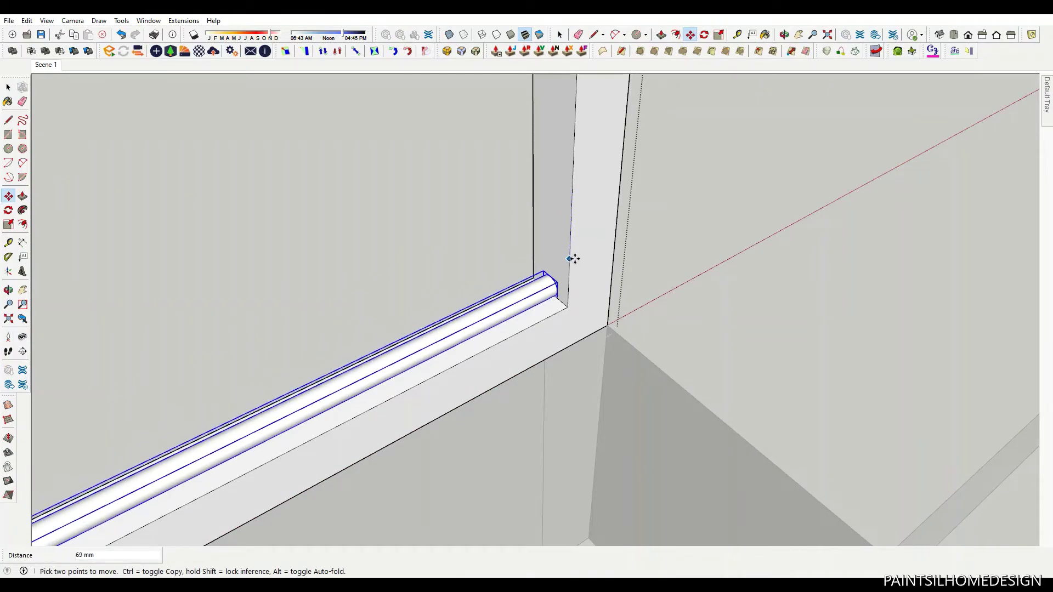
pyautogui.click(569, 307)
pyautogui.scroll(-3, 569, 305)
pyautogui.moveTo(570, 305); pyautogui.dragTo(585, 179, button='middle')
pyautogui.press('ctrl')
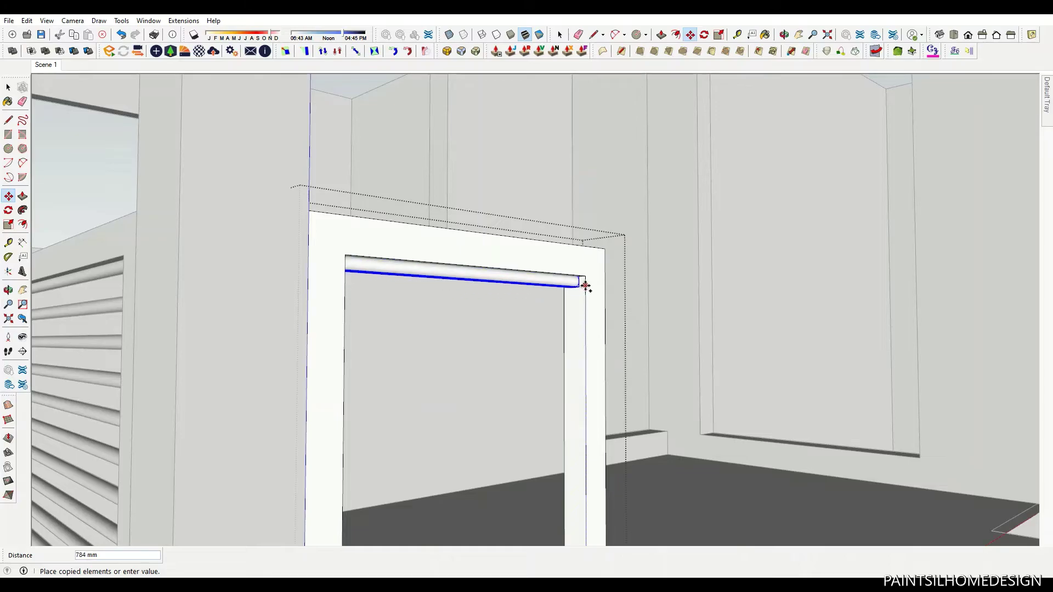
pyautogui.press('Return')
pyautogui.press('space')
pyautogui.scroll(-5, 585, 285)
pyautogui.moveTo(585, 284); pyautogui.dragTo(491, 367, button='middle')
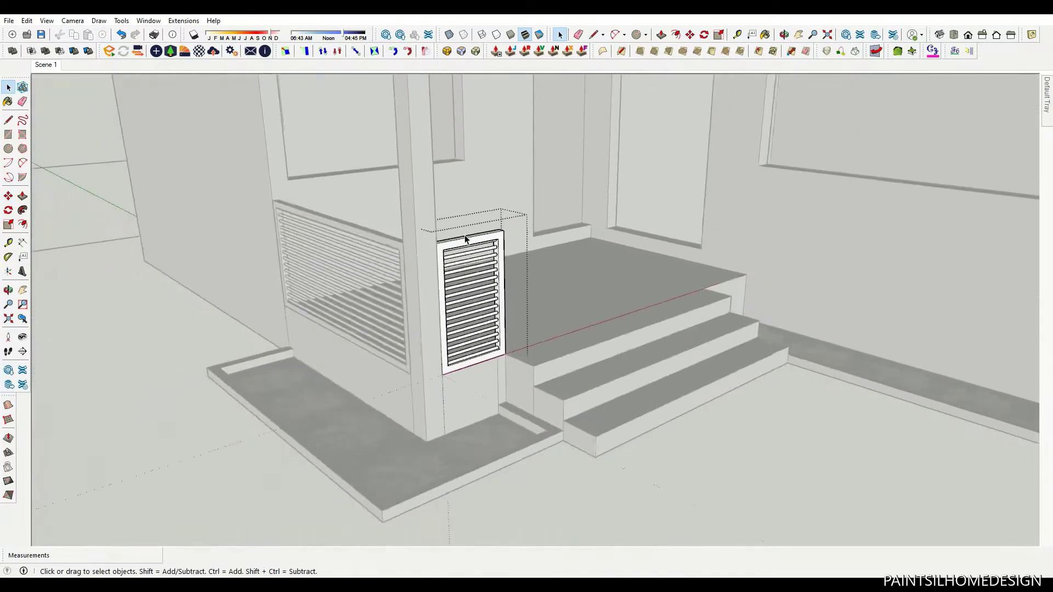
pyautogui.scroll(-3, 490, 366)
pyautogui.scroll(5, 463, 420)
pyautogui.scroll(3, 464, 420)
# - Move the louvered panel to the stair corner
pyautogui.scroll(2, 446, 453)
pyautogui.press('m')
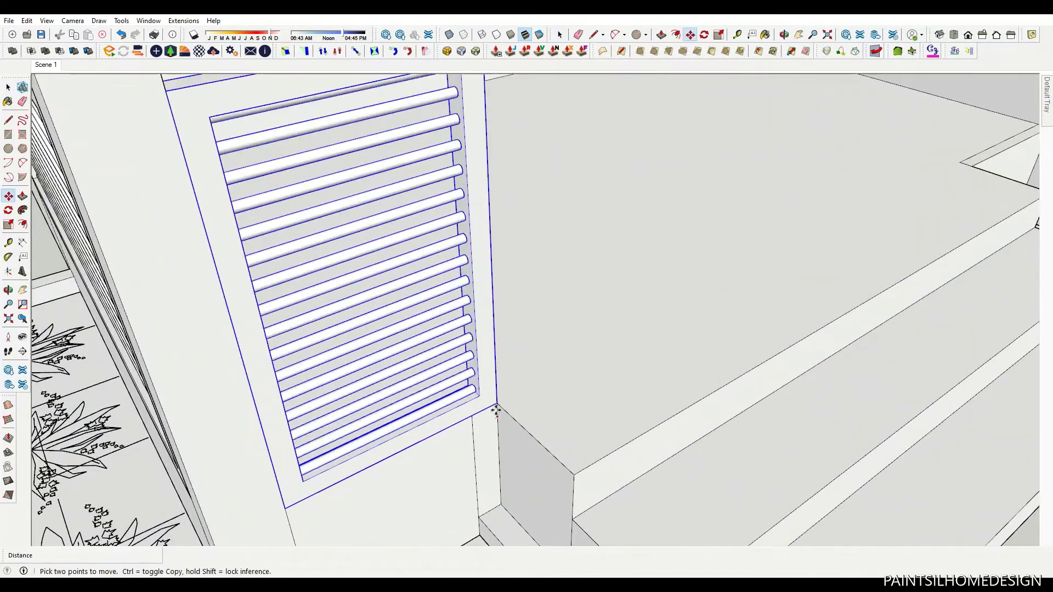
pyautogui.click(405, 436)
pyautogui.scroll(-5, 405, 437)
pyautogui.scroll(5, 630, 306)
pyautogui.click(757, 273)
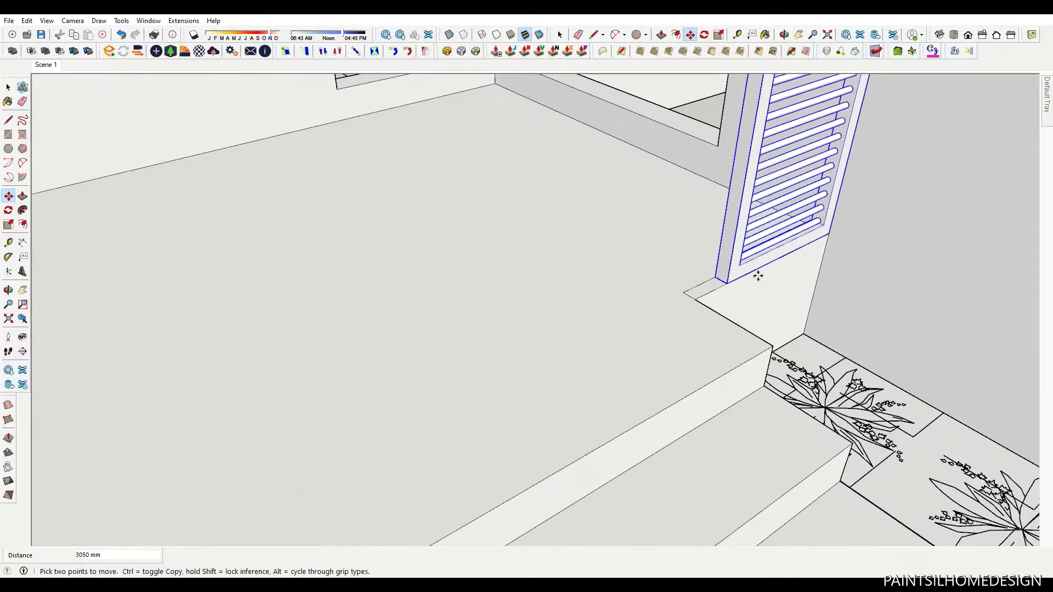
pyautogui.scroll(1, 706, 267)
pyautogui.press('space')
# - Extend the first short rod to the full panel width with Push/Pull
pyautogui.press('p')
pyautogui.scroll(1, 619, 346)
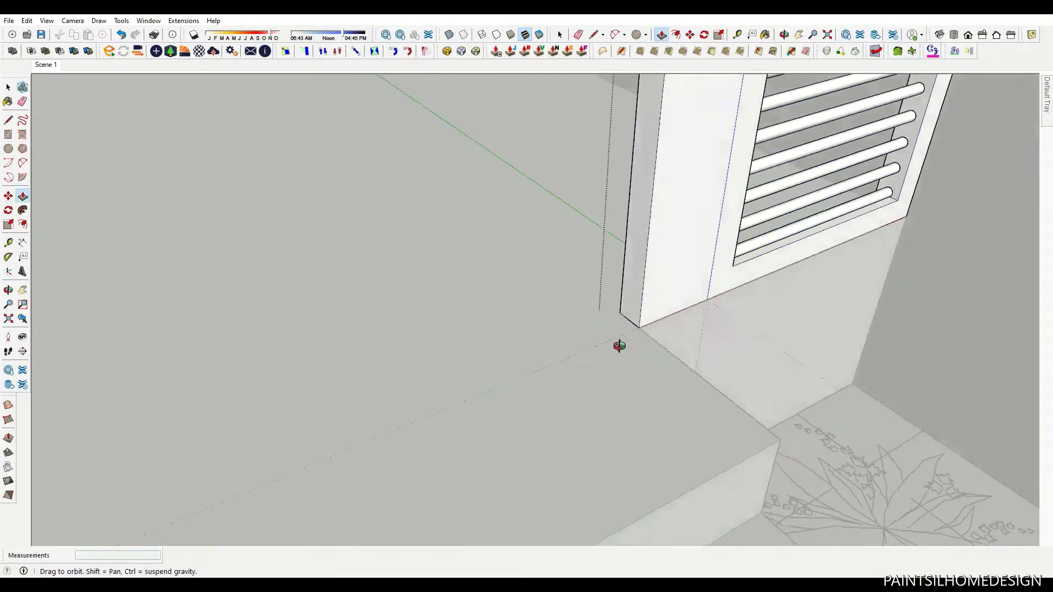
pyautogui.scroll(3, 598, 340)
pyautogui.scroll(3, 574, 333)
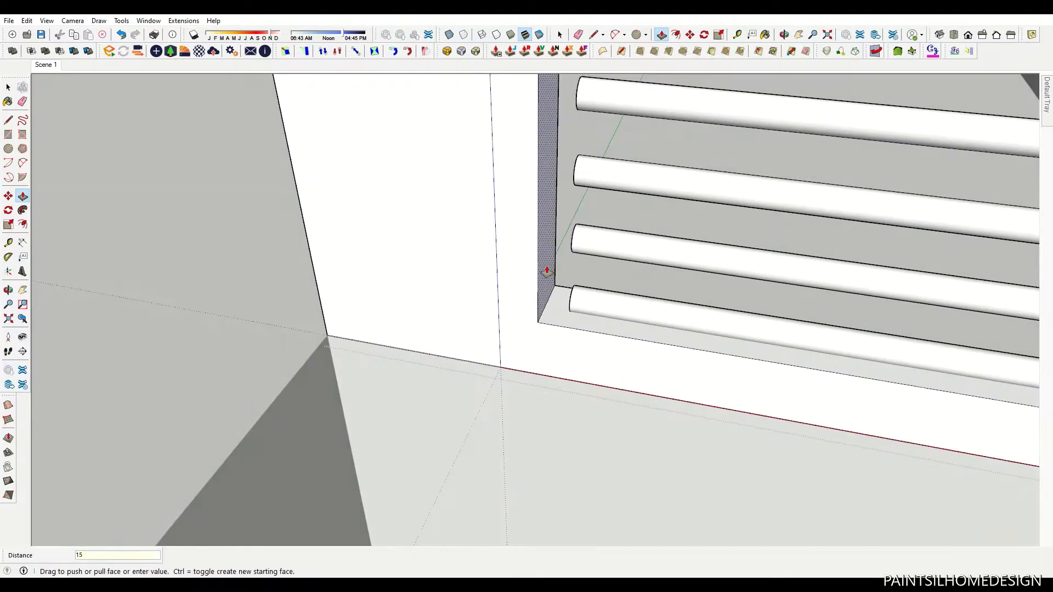
pyautogui.moveTo(547, 271); pyautogui.dragTo(607, 290, button='middle')
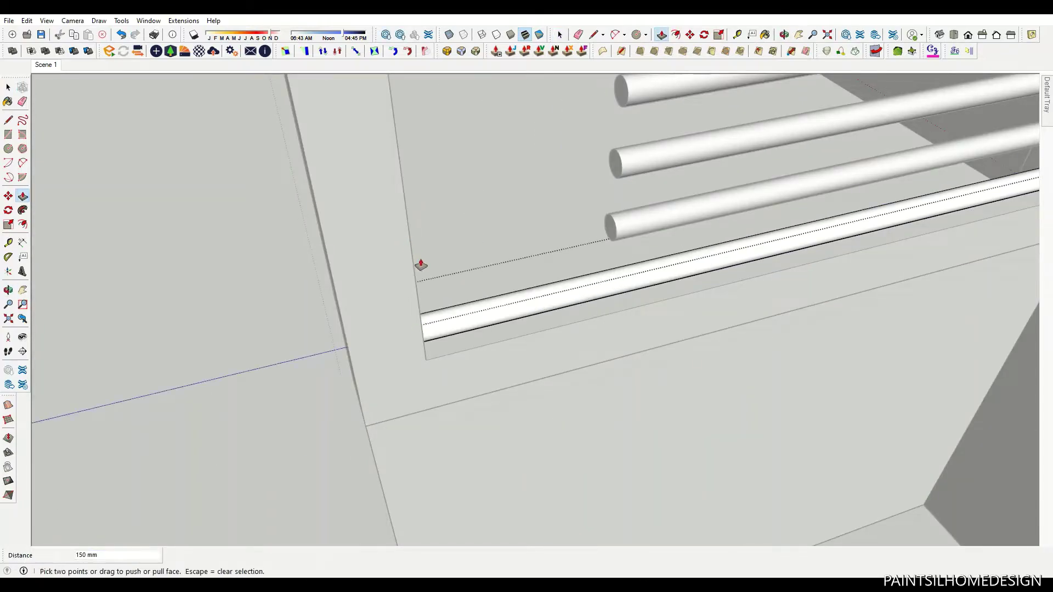
pyautogui.doubleClick(619, 183)
pyautogui.press('space')
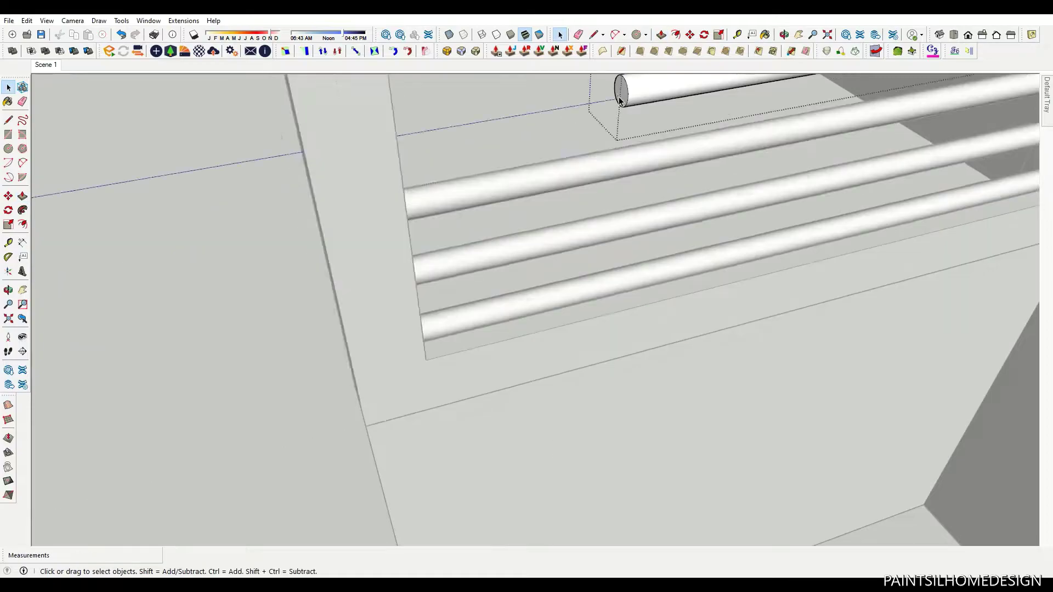
pyautogui.press('p')
pyautogui.scroll(-3, 629, 360)
pyautogui.scroll(2, 629, 228)
pyautogui.scroll(2, 620, 235)
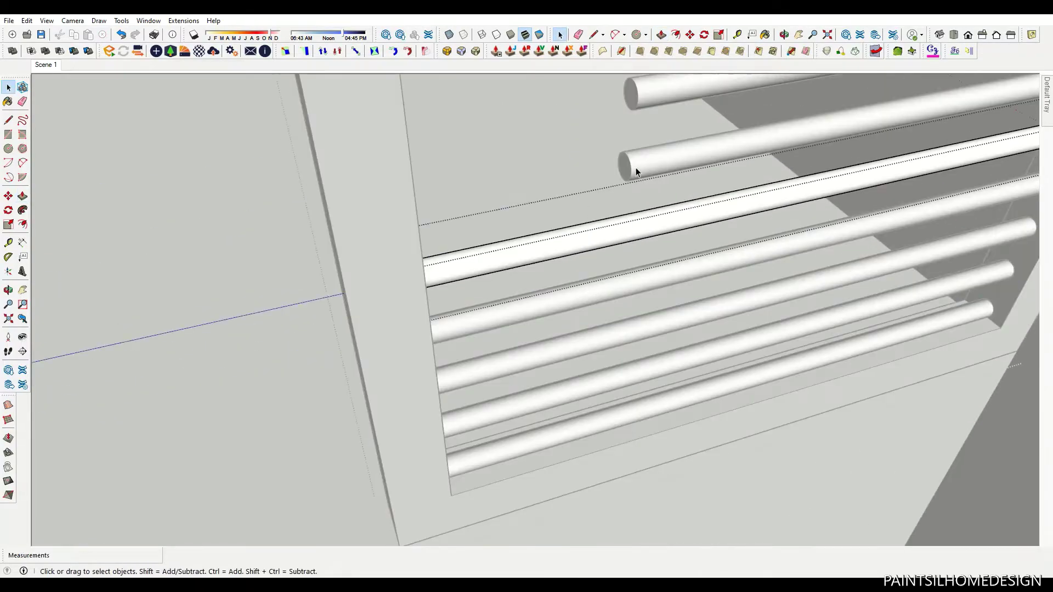
# - Open the next short rod groups below it for editing
pyautogui.press('p')
pyautogui.scroll(-3, 575, 387)
pyautogui.scroll(3, 607, 303)
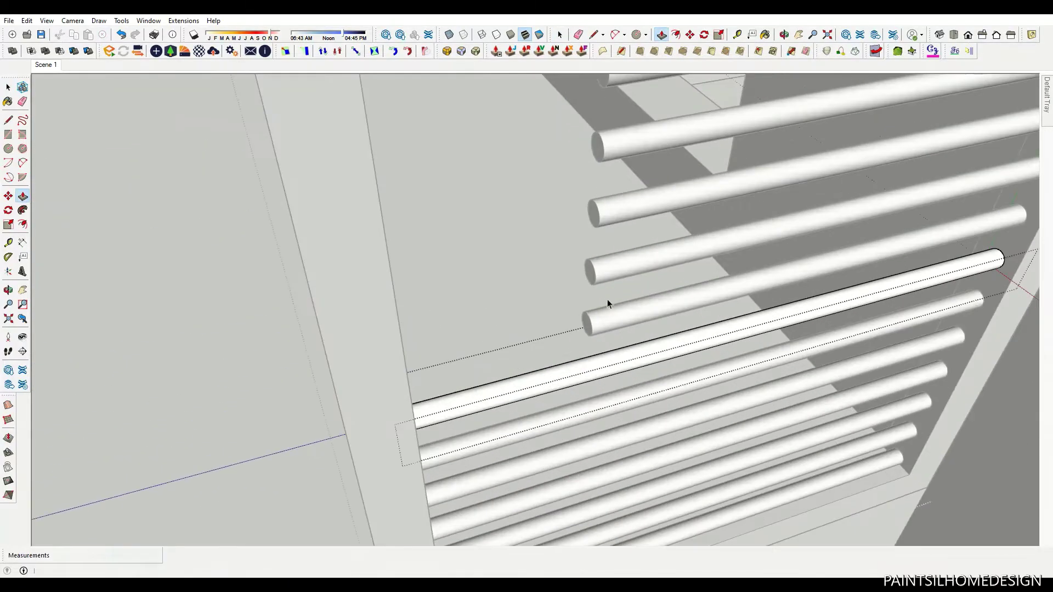
pyautogui.doubleClick(601, 317)
pyautogui.press('p')
pyautogui.doubleClick(595, 272)
pyautogui.press('p')
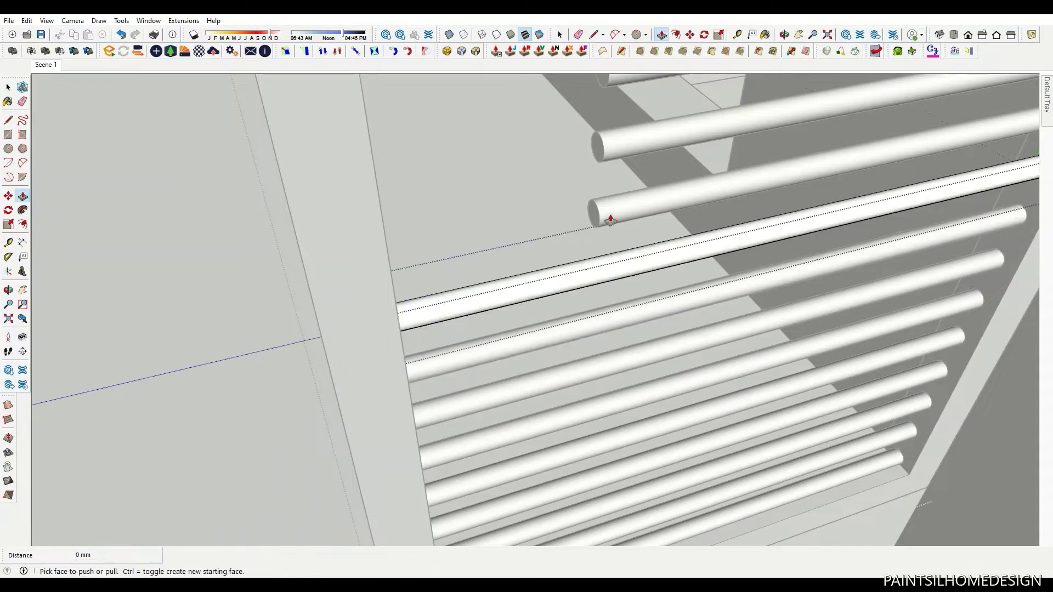
pyautogui.keyDown('shift'); pyautogui.moveTo(587, 212); pyautogui.dragTo(618, 106, button='middle'); pyautogui.keyUp('shift')
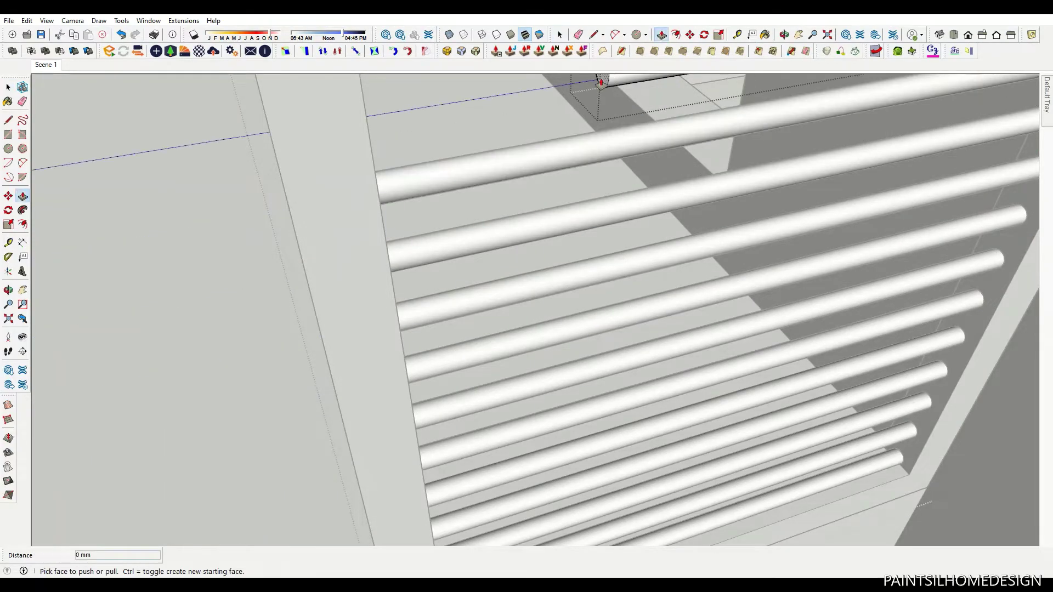
pyautogui.scroll(-5, 635, 402)
pyautogui.press('space')
pyautogui.scroll(6, 634, 228)
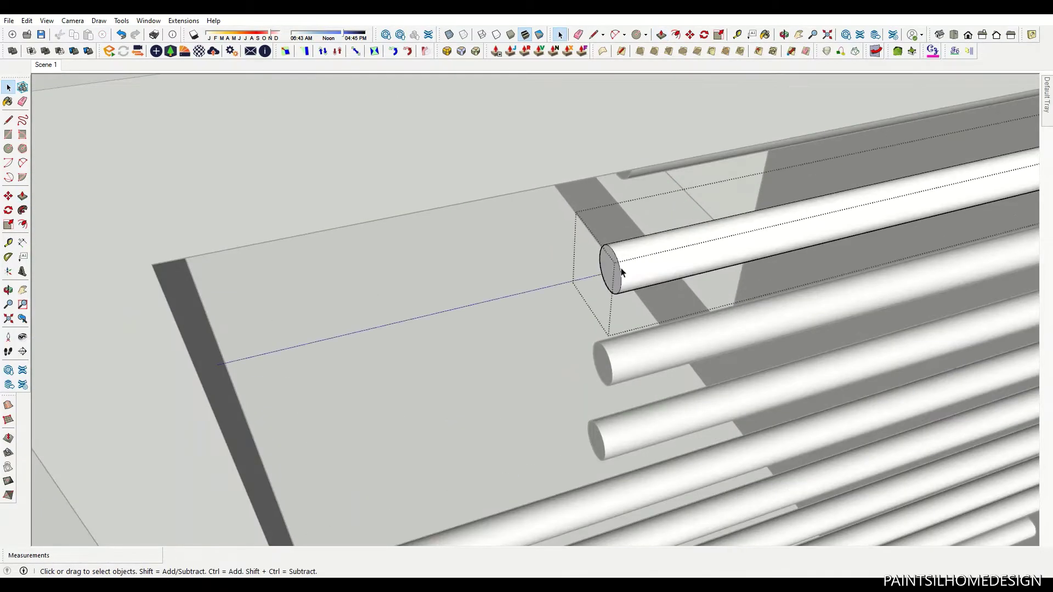
# - Extend the remaining short rods, up to the top one, to full panel width
pyautogui.press('p')
pyautogui.doubleClick(610, 269)
pyautogui.doubleClick(603, 356)
pyautogui.press('p')
pyautogui.press('space')
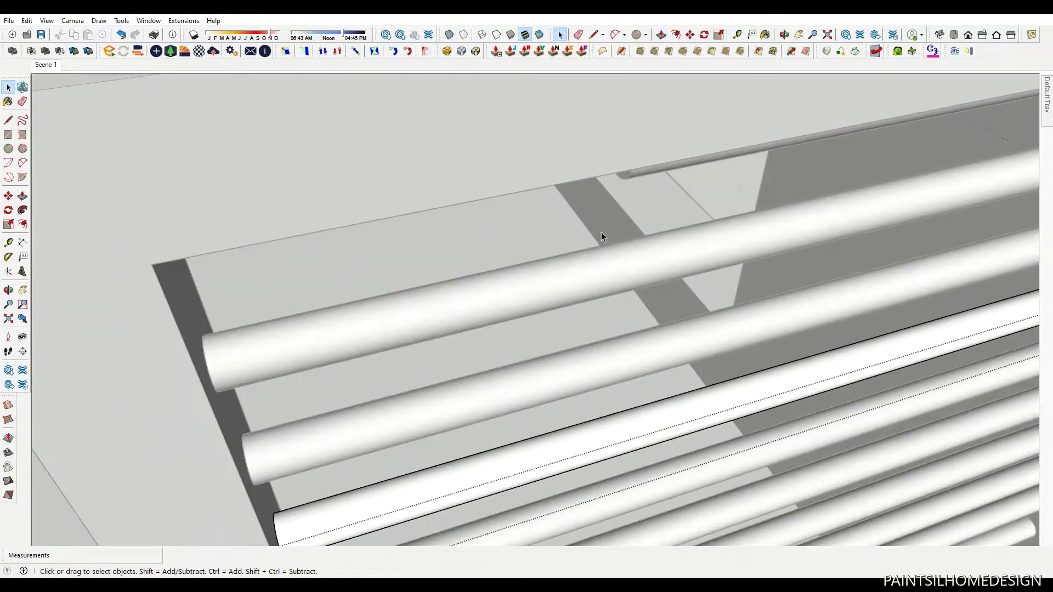
pyautogui.press('p')
pyautogui.doubleClick(626, 177)
pyautogui.press('space')
pyautogui.scroll(-2, 534, 169)
pyautogui.scroll(-3, 535, 169)
pyautogui.scroll(-3, 584, 125)
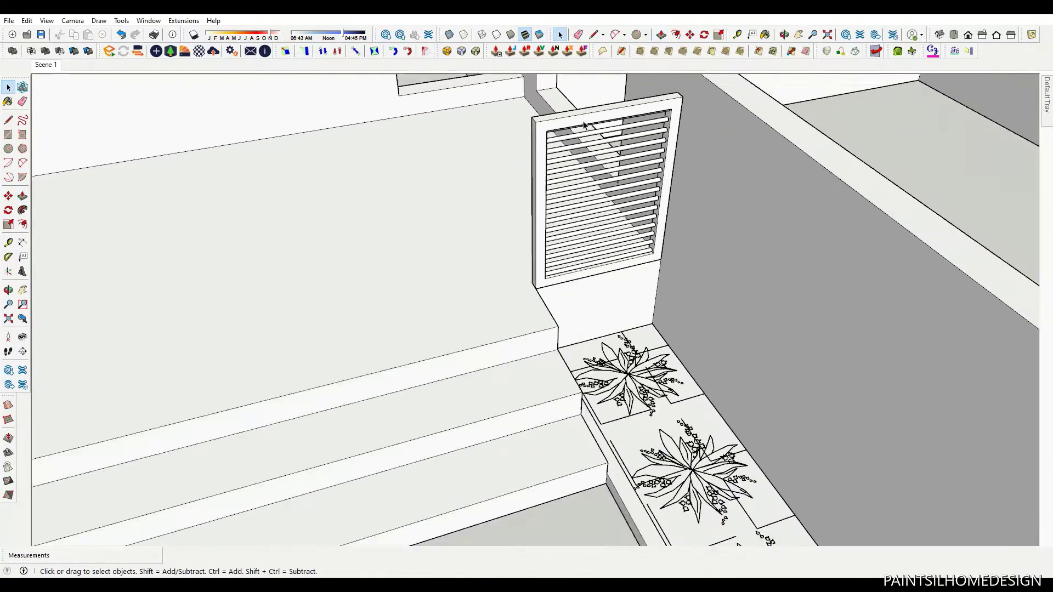
pyautogui.scroll(-4, 584, 125)
# - Copy the wall-corner edge partway down the wall corner
pyautogui.scroll(-3, 476, 282)
pyautogui.scroll(-3, 553, 322)
pyautogui.scroll(-2, 560, 338)
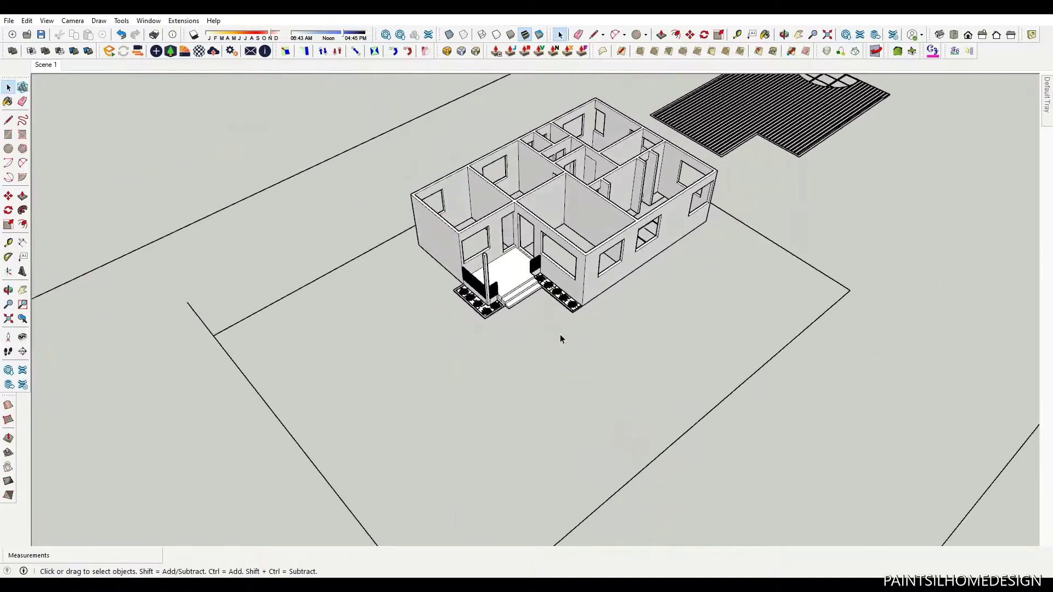
pyautogui.scroll(3, 561, 338)
pyautogui.scroll(2, 558, 268)
pyautogui.scroll(4, 554, 227)
pyautogui.scroll(2, 680, 275)
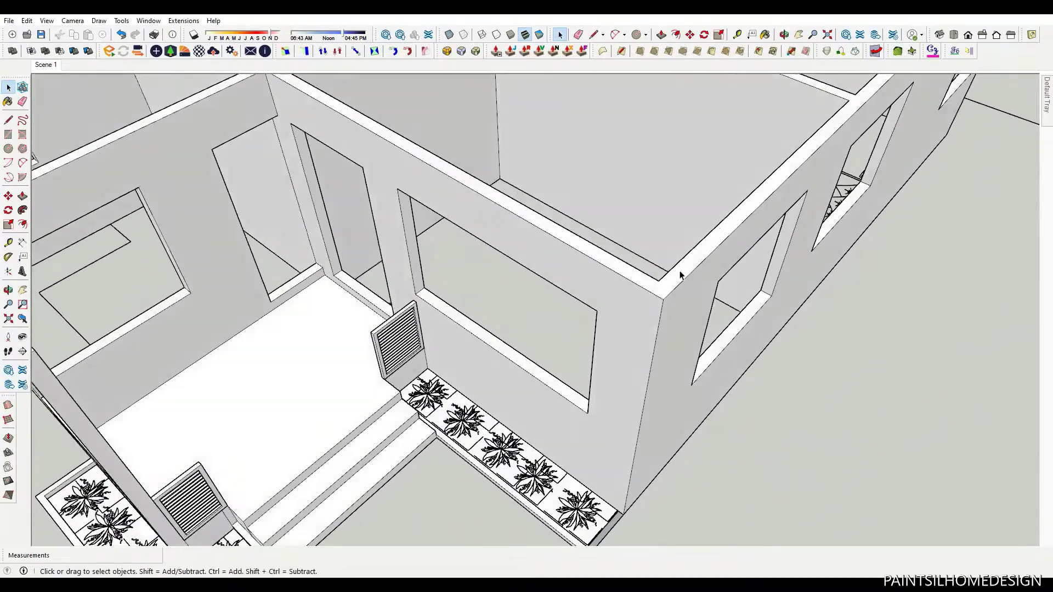
pyautogui.scroll(-3, 680, 275)
pyautogui.press('p')
pyautogui.scroll(2, 697, 284)
pyautogui.scroll(-3, 689, 283)
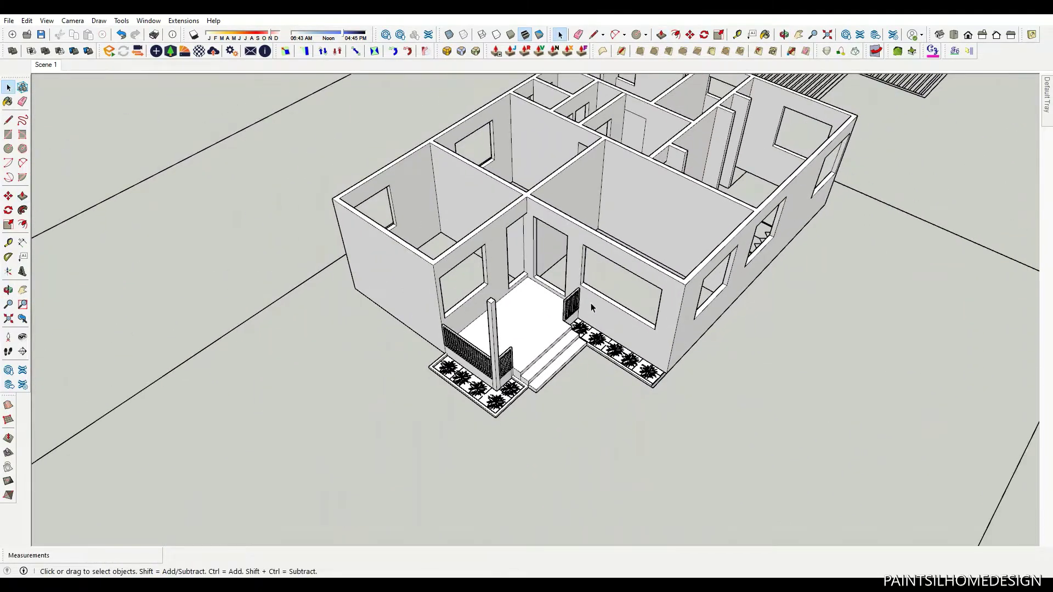
pyautogui.scroll(3, 591, 302)
pyautogui.scroll(3, 371, 231)
pyautogui.scroll(2, 371, 231)
pyautogui.scroll(2, 368, 232)
pyautogui.press('m')
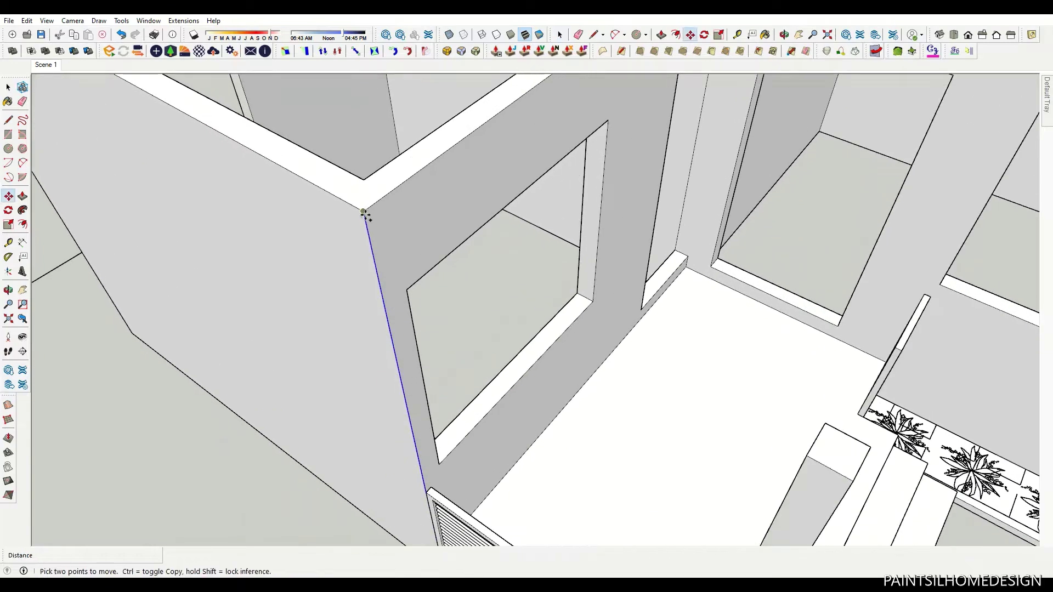
pyautogui.press('ctrl')
pyautogui.click(389, 193)
pyautogui.click(406, 289)
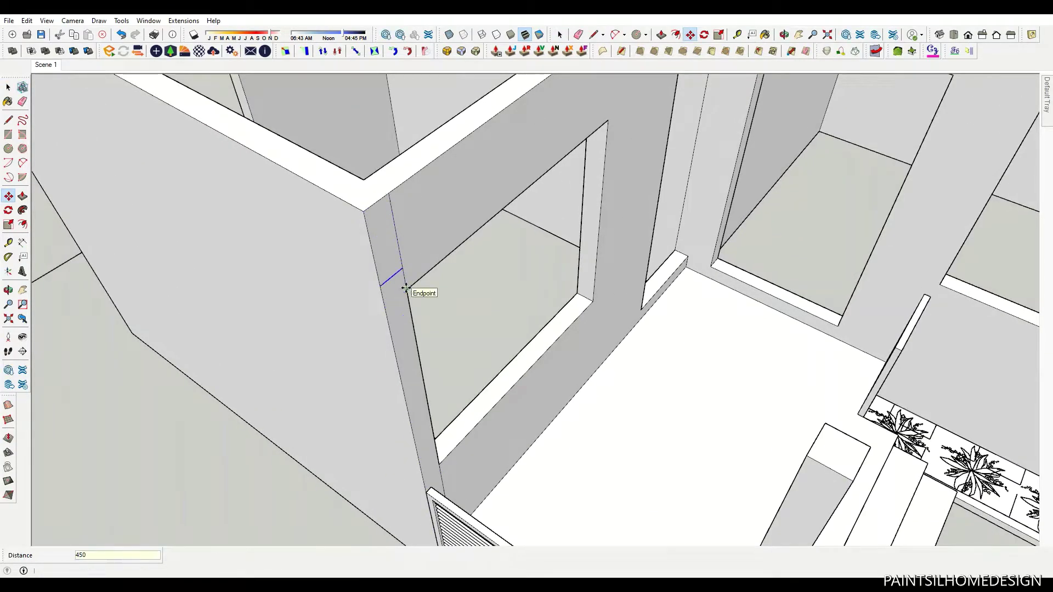
# - Orbit around the porch and zoom into the house to find the interior wall junctions
pyautogui.press('p')
pyautogui.moveTo(406, 289)
pyautogui.mouseDown(button='middle')
pyautogui.moveTo(383, 259)
pyautogui.moveTo(600, 404)
pyautogui.moveTo(164, 330)
pyautogui.mouseUp(button='middle')
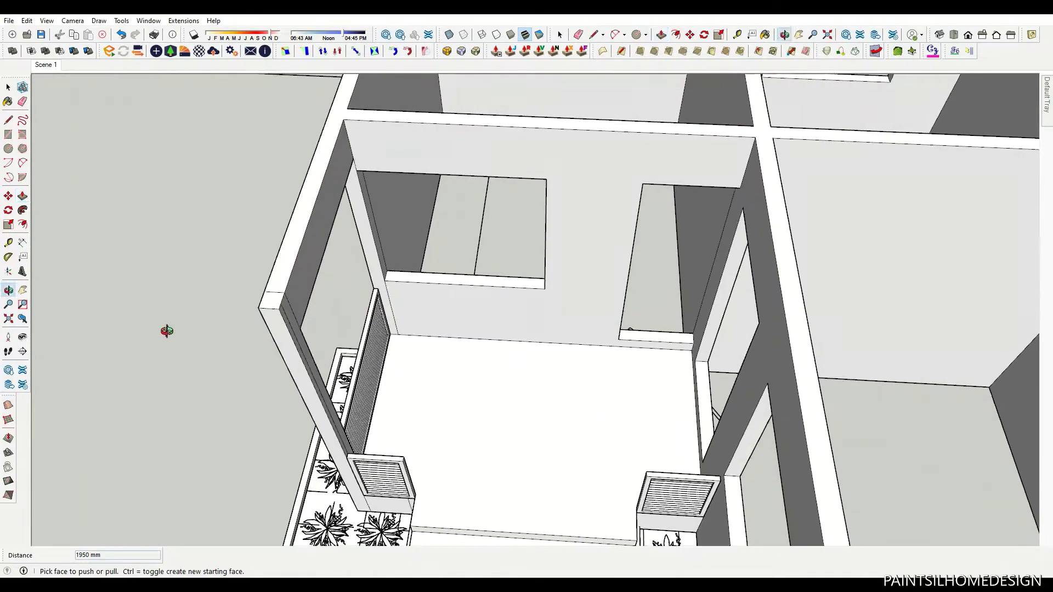
pyautogui.scroll(3, 247, 293)
pyautogui.scroll(2, 275, 309)
pyautogui.press('l')
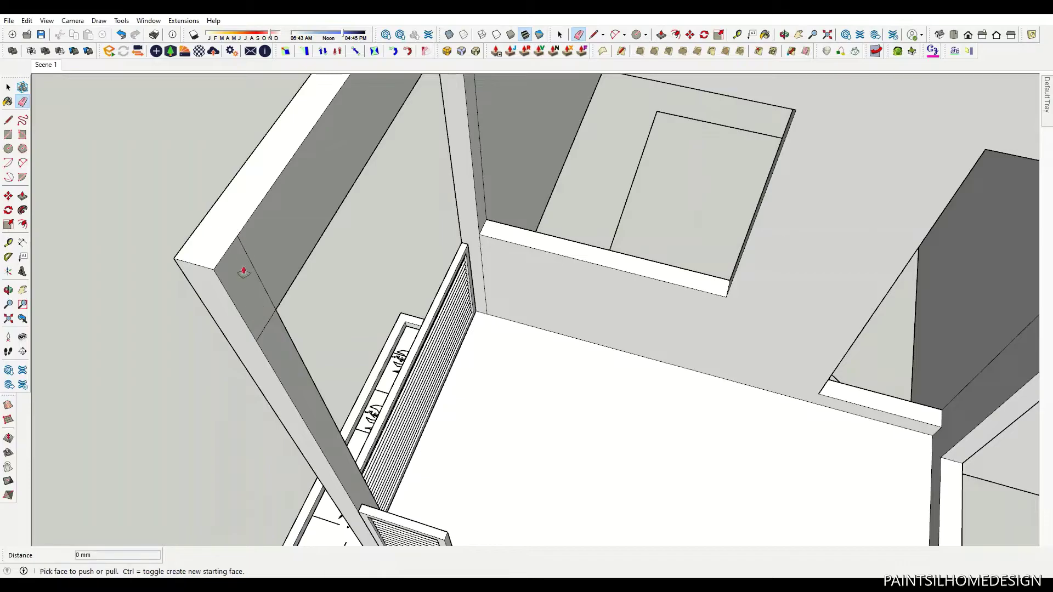
pyautogui.scroll(-5, 243, 272)
pyautogui.moveTo(258, 259); pyautogui.dragTo(790, 291, button='middle')
pyautogui.scroll(3, 719, 309)
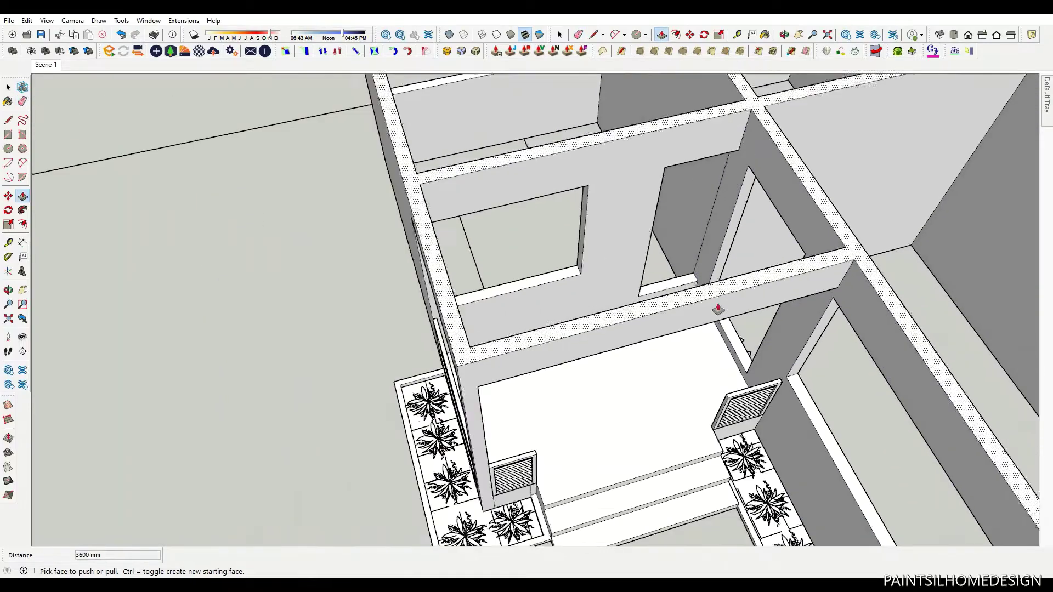
pyautogui.scroll(-3, 718, 308)
pyautogui.scroll(-3, 718, 309)
pyautogui.moveTo(603, 275); pyautogui.dragTo(493, 274, button='middle')
pyautogui.press('l')
pyautogui.scroll(4, 494, 274)
pyautogui.click(491, 274)
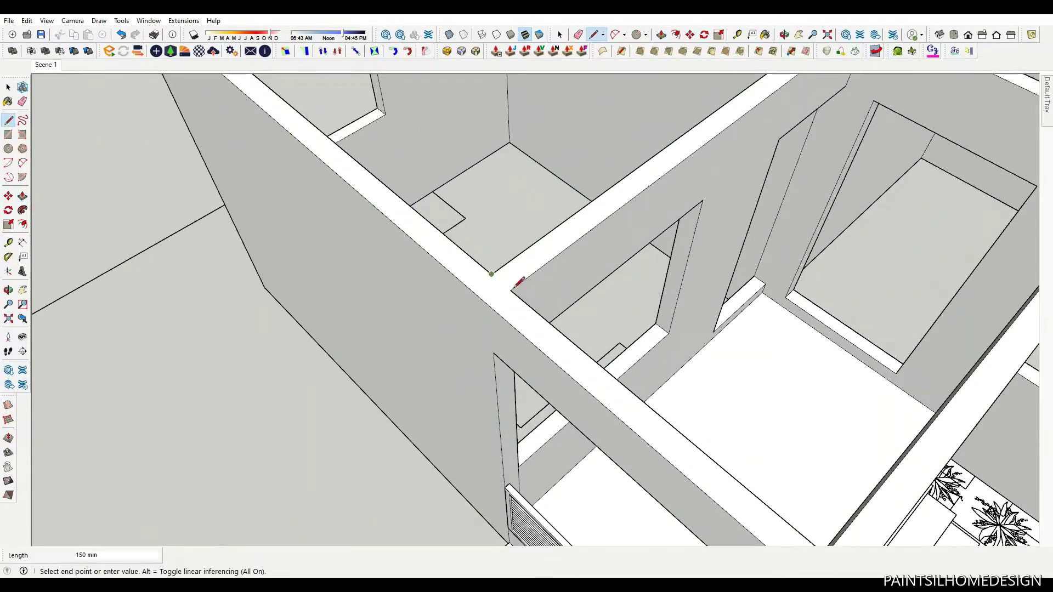
pyautogui.press('Escape')
pyautogui.scroll(-3, 352, 264)
pyautogui.scroll(-3, 681, 216)
pyautogui.scroll(3, 669, 207)
pyautogui.scroll(-3, 384, 297)
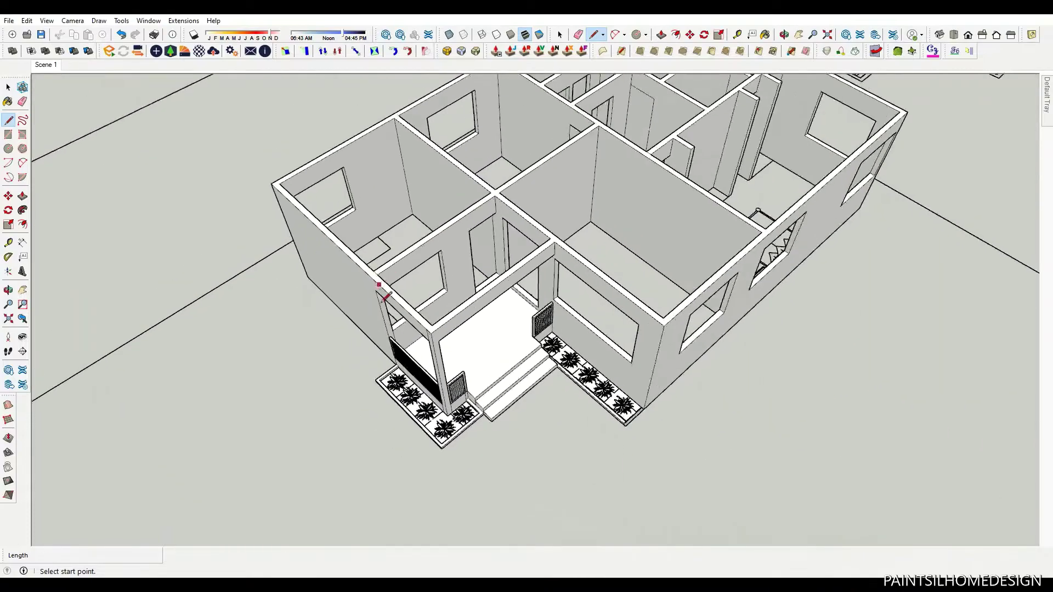
pyautogui.scroll(-3, 379, 285)
pyautogui.scroll(4, 433, 322)
pyautogui.press('e')
pyautogui.scroll(2, 435, 327)
pyautogui.scroll(2, 445, 340)
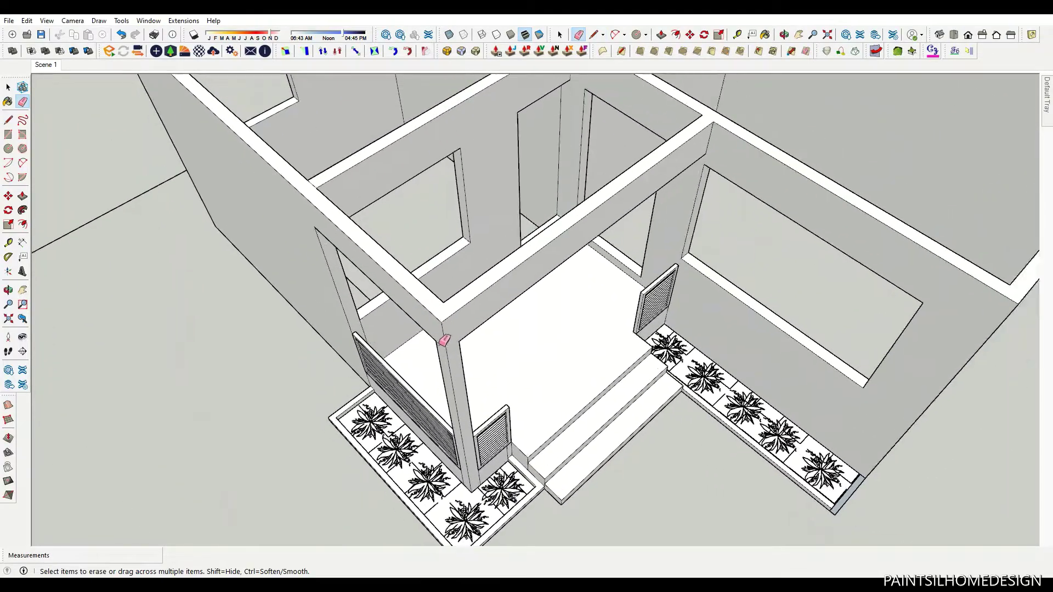
pyautogui.scroll(3, 365, 223)
pyautogui.scroll(2, 371, 231)
pyautogui.press('l')
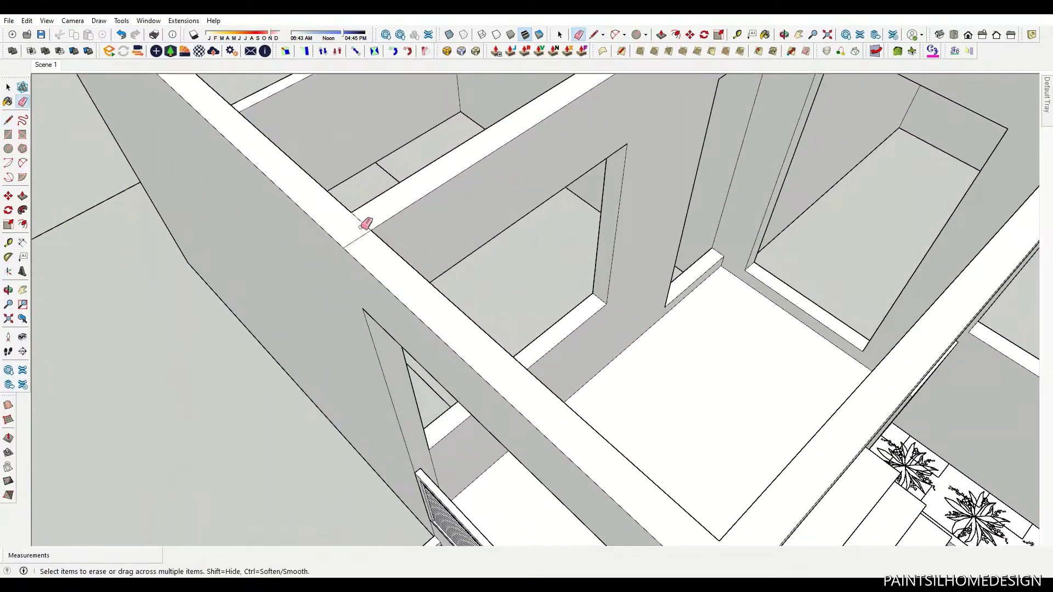
pyautogui.scroll(-4, 364, 225)
pyautogui.scroll(2, 628, 224)
pyautogui.scroll(3, 626, 231)
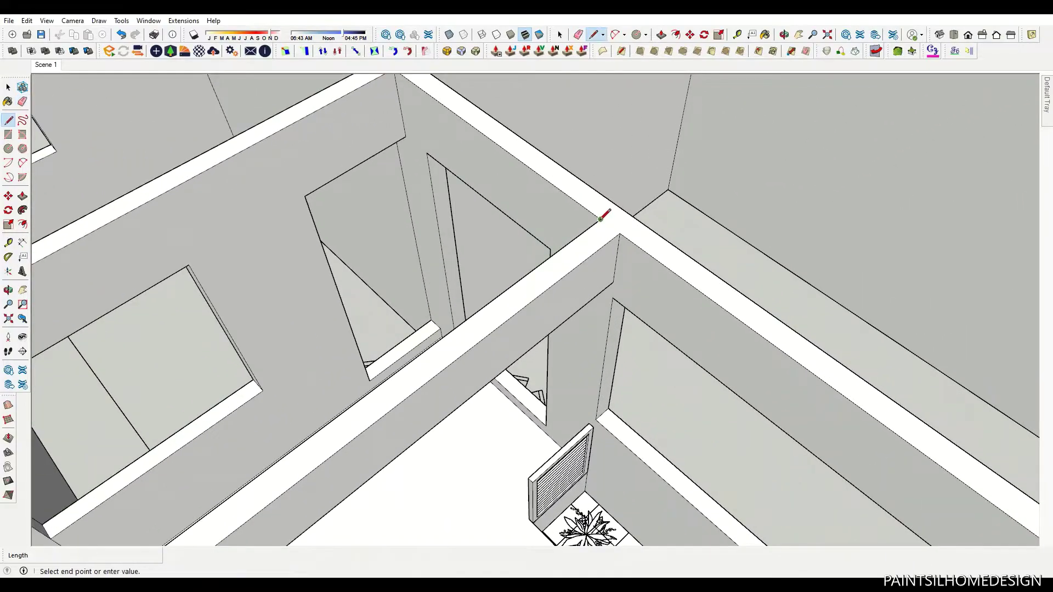
pyautogui.scroll(-4, 643, 261)
pyautogui.scroll(5, 491, 152)
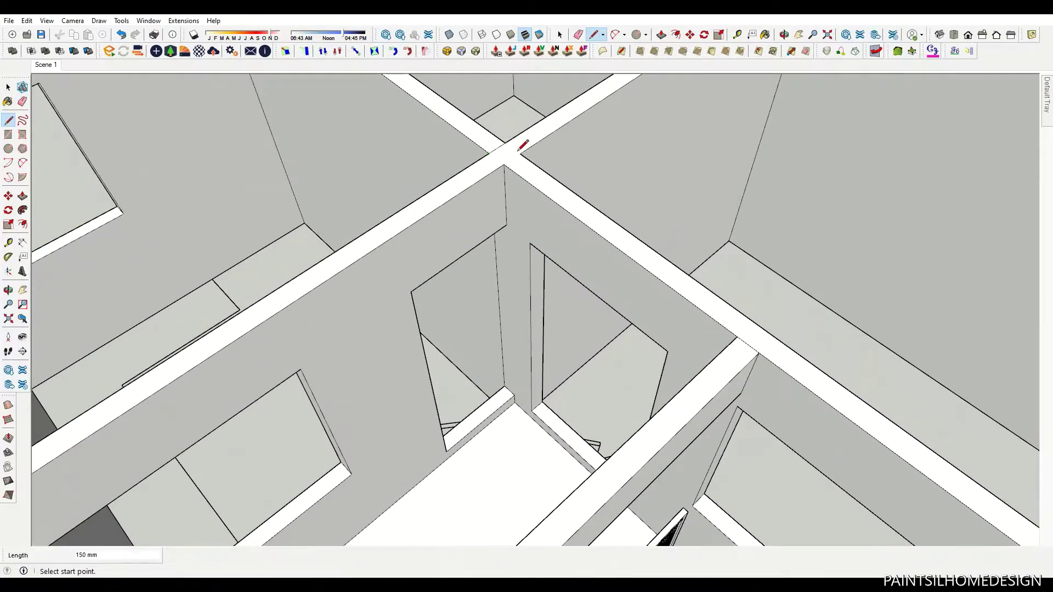
pyautogui.press('Escape')
pyautogui.scroll(-4, 511, 134)
pyautogui.scroll(5, 519, 285)
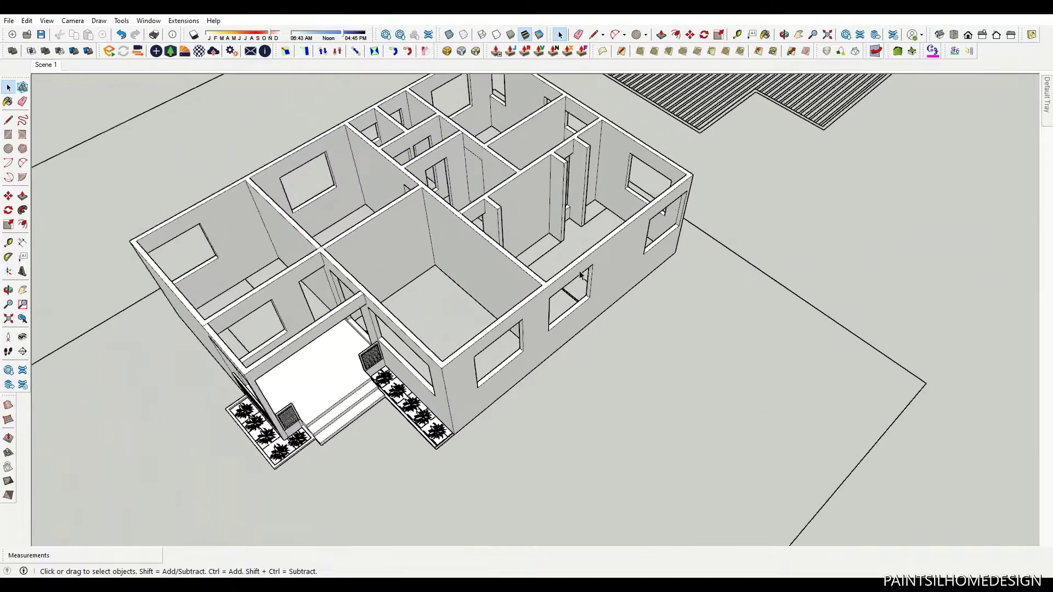
# - Draw dividing lines across the wall tops at the first interior wall junctions
pyautogui.click(514, 286)
pyautogui.scroll(-4, 513, 286)
pyautogui.scroll(3, 570, 192)
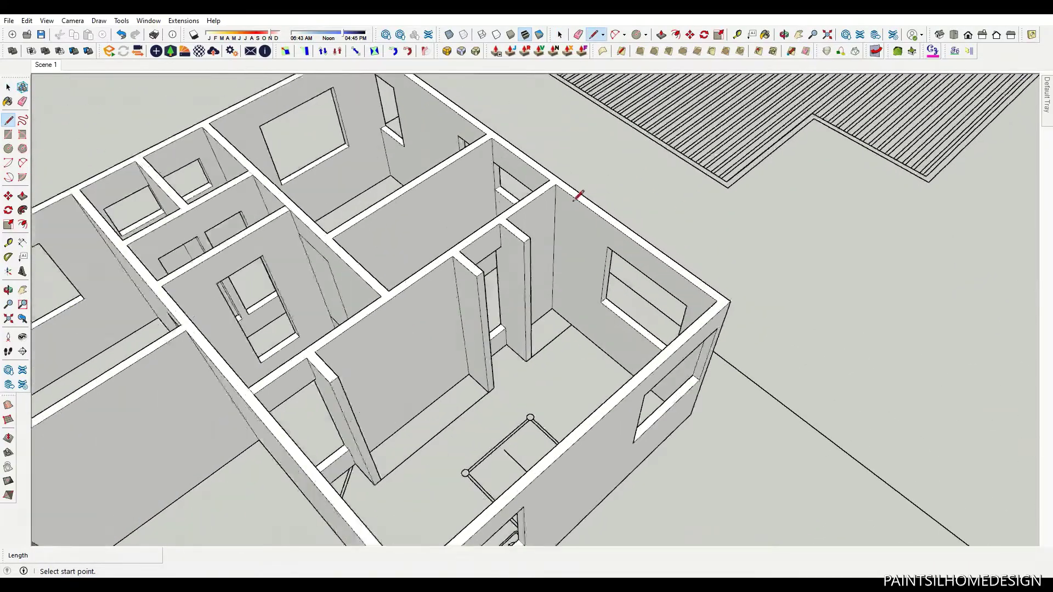
pyautogui.scroll(2, 555, 176)
pyautogui.scroll(-4, 559, 196)
pyautogui.scroll(5, 582, 239)
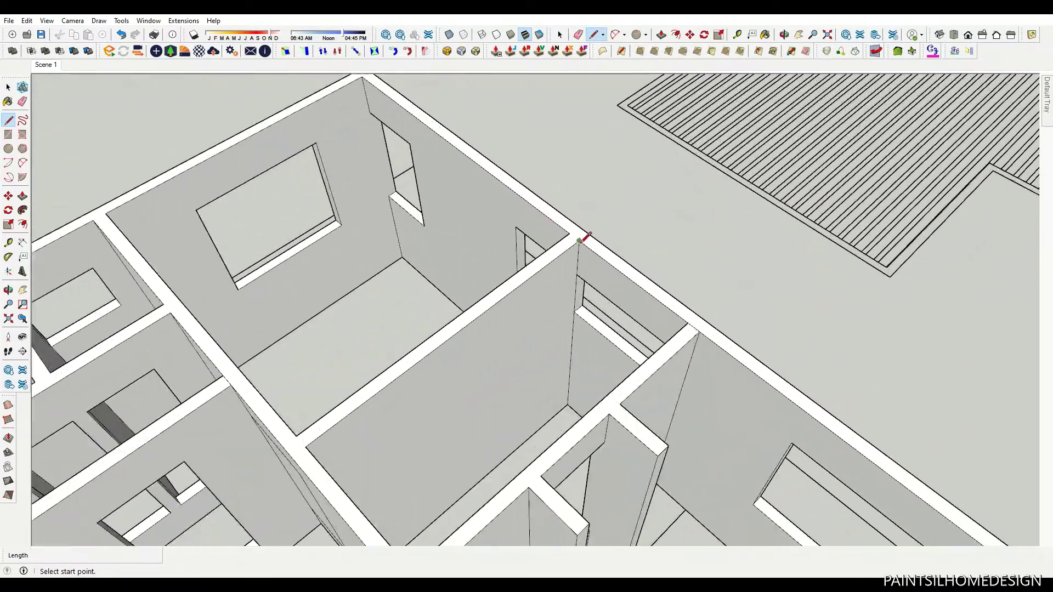
pyautogui.click(570, 232)
pyautogui.scroll(-4, 570, 233)
pyautogui.scroll(4, 530, 229)
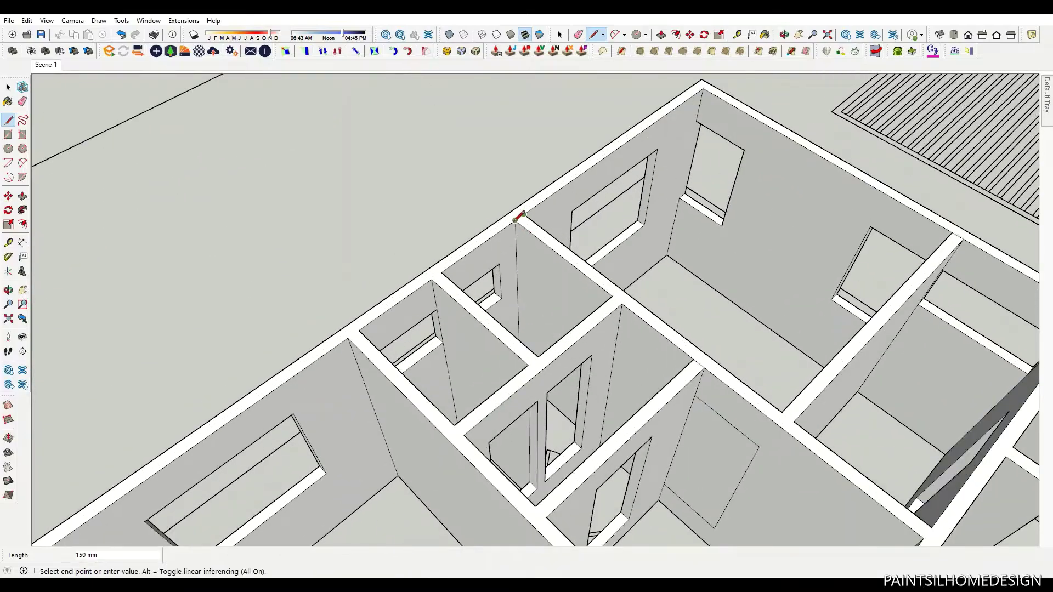
pyautogui.click(515, 219)
pyautogui.scroll(1, 450, 268)
pyautogui.click(324, 352)
pyautogui.scroll(-2, 384, 343)
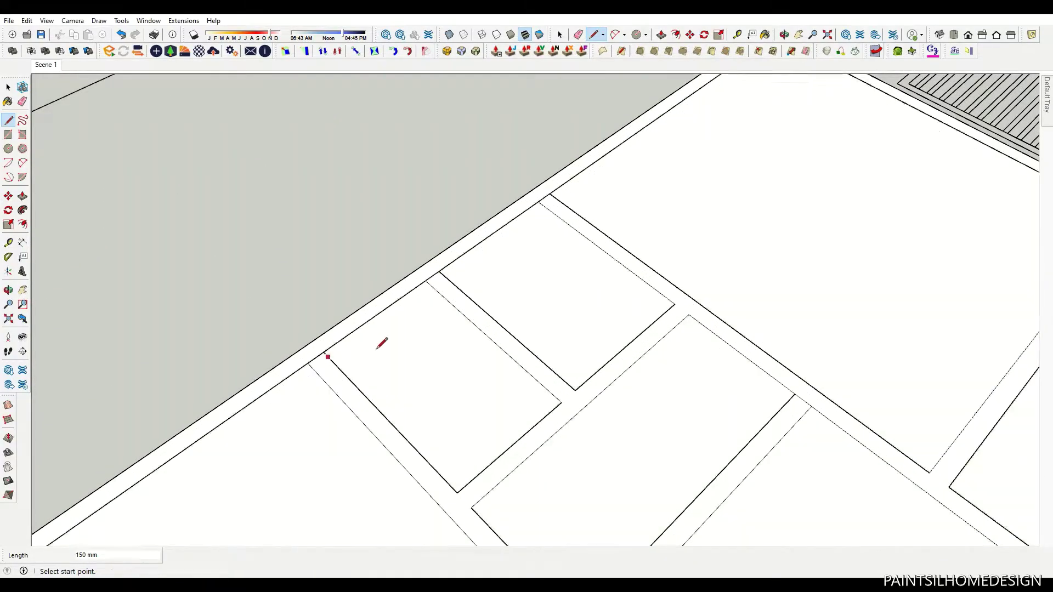
pyautogui.scroll(-2, 665, 207)
pyautogui.scroll(-2, 677, 188)
pyautogui.scroll(5, 519, 306)
pyautogui.scroll(2, 518, 306)
# - Add another junction dividing line, undo a stray line, and start one at the wall corner
pyautogui.click(499, 284)
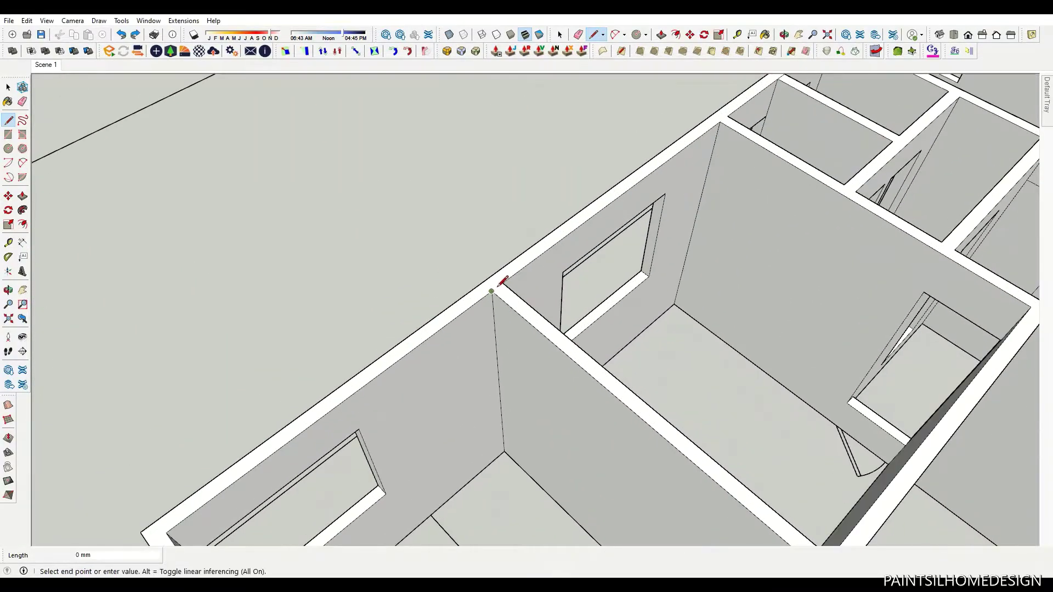
pyautogui.scroll(-3, 425, 291)
pyautogui.scroll(-2, 571, 390)
pyautogui.scroll(5, 502, 381)
pyautogui.scroll(-3, 502, 381)
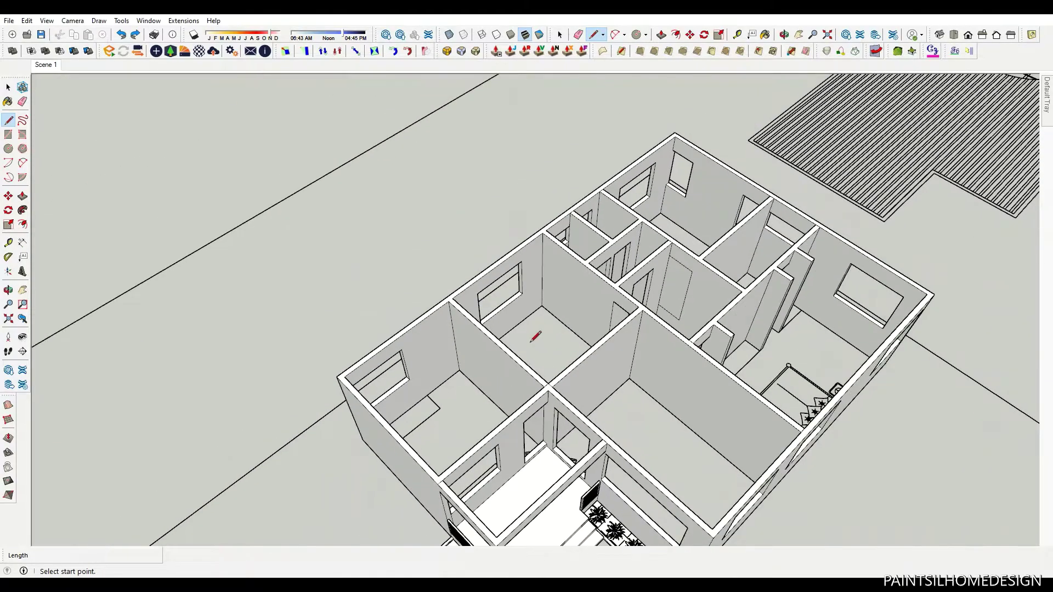
pyautogui.scroll(5, 531, 334)
pyautogui.click(496, 345)
pyautogui.hotkey('ctrl', 'z')
pyautogui.scroll(3, 373, 262)
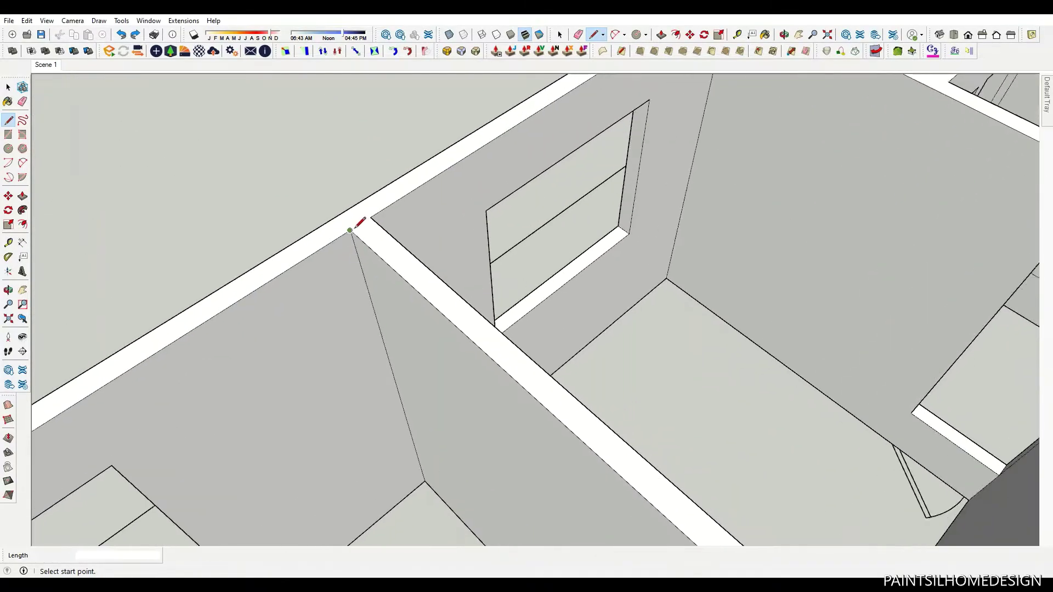
pyautogui.click(349, 231)
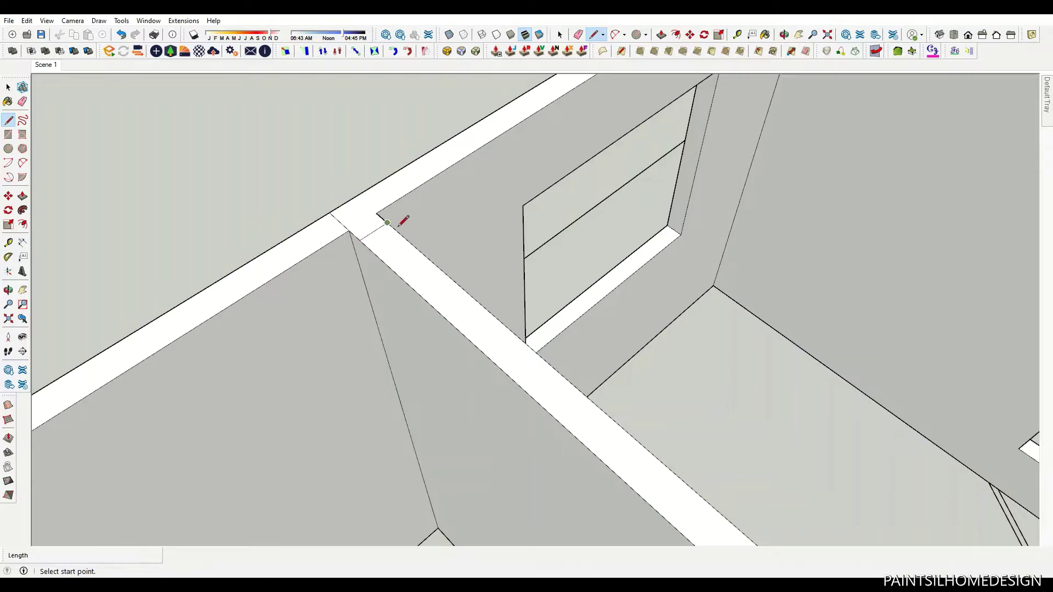
# - Finish the remaining 150 mm dividing lines across the interior wall junctions
pyautogui.scroll(-3, 403, 220)
pyautogui.scroll(-1, 546, 345)
pyautogui.scroll(-2, 454, 357)
pyautogui.scroll(2, 581, 369)
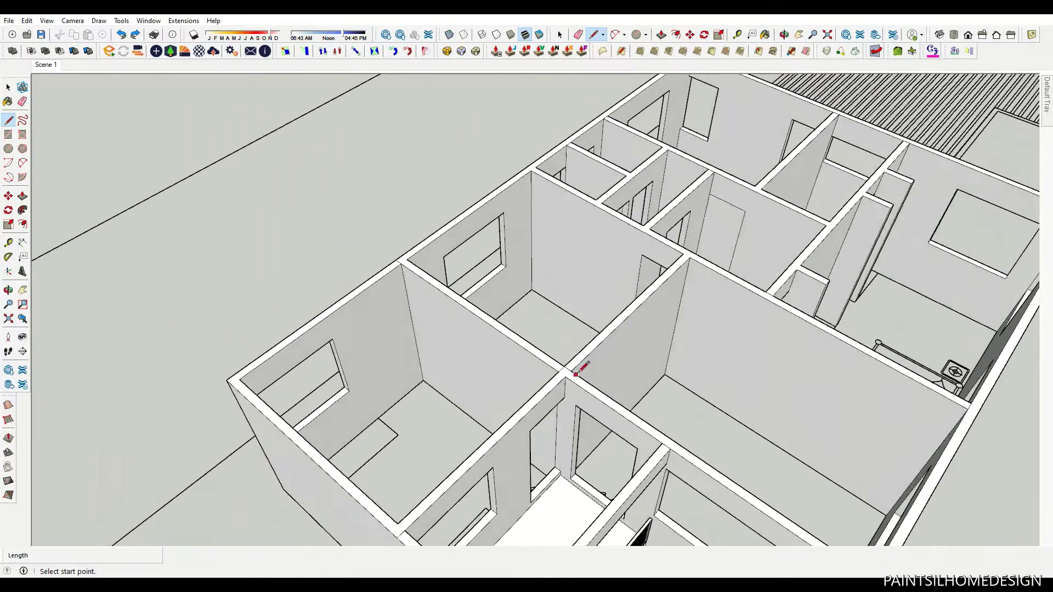
pyautogui.scroll(1, 576, 373)
pyautogui.scroll(2, 630, 313)
pyautogui.scroll(-3, 618, 301)
pyautogui.scroll(-1, 498, 336)
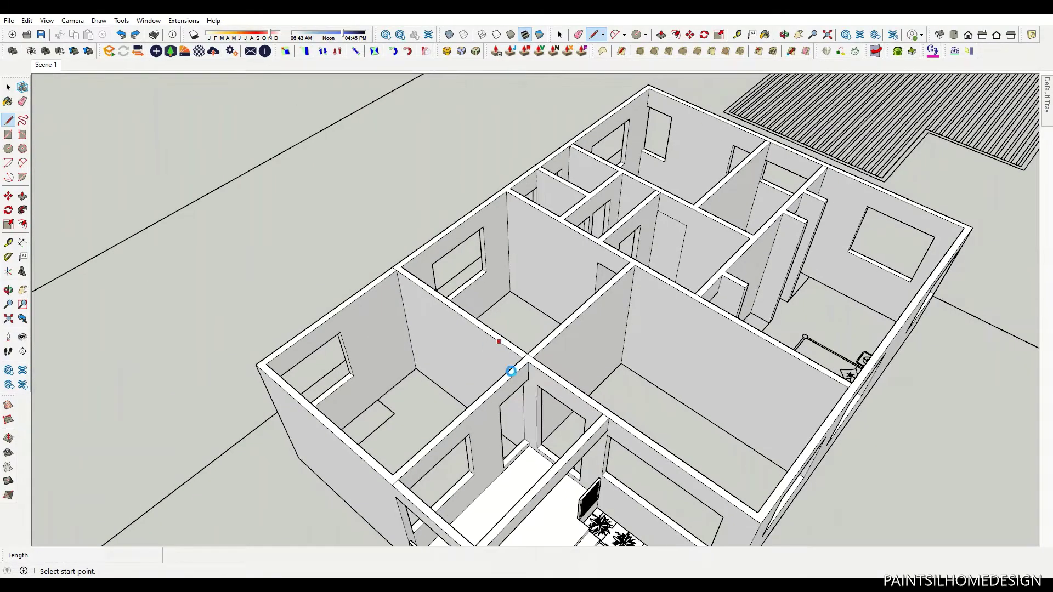
pyautogui.scroll(2, 512, 371)
pyautogui.scroll(1, 524, 367)
pyautogui.press('p')
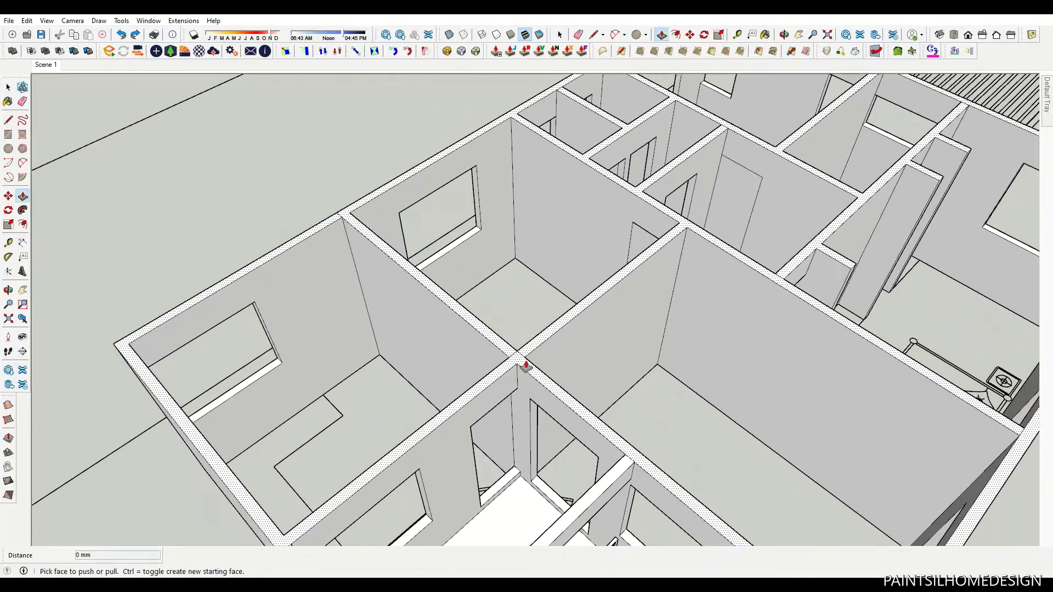
pyautogui.scroll(-4, 525, 367)
pyautogui.scroll(-1, 498, 364)
pyautogui.scroll(-3, 455, 354)
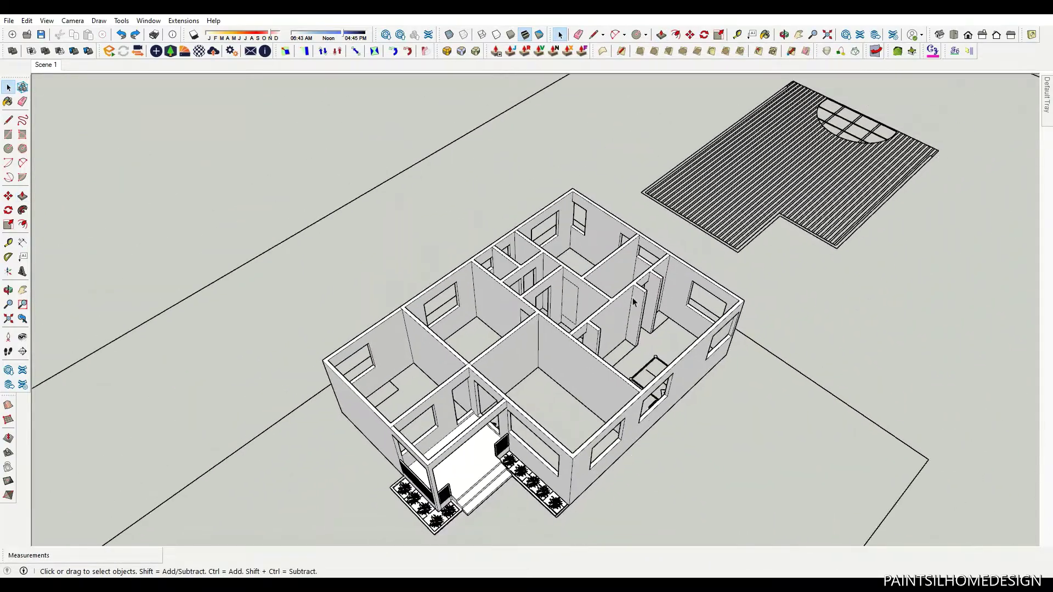
pyautogui.scroll(6, 663, 278)
pyautogui.scroll(-2, 371, 259)
pyautogui.scroll(4, 430, 294)
pyautogui.press('l')
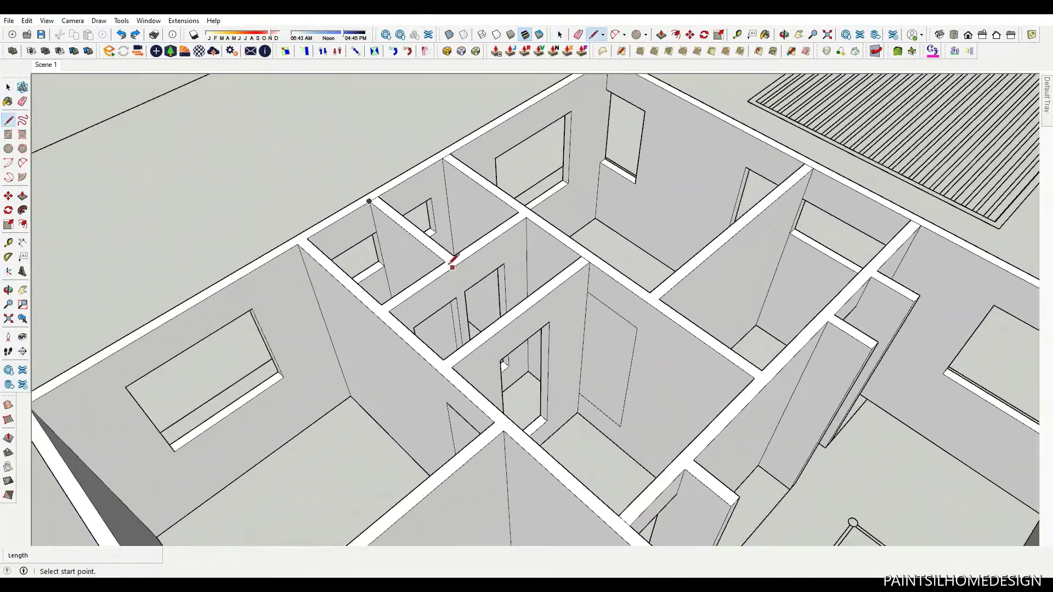
pyautogui.press('Escape')
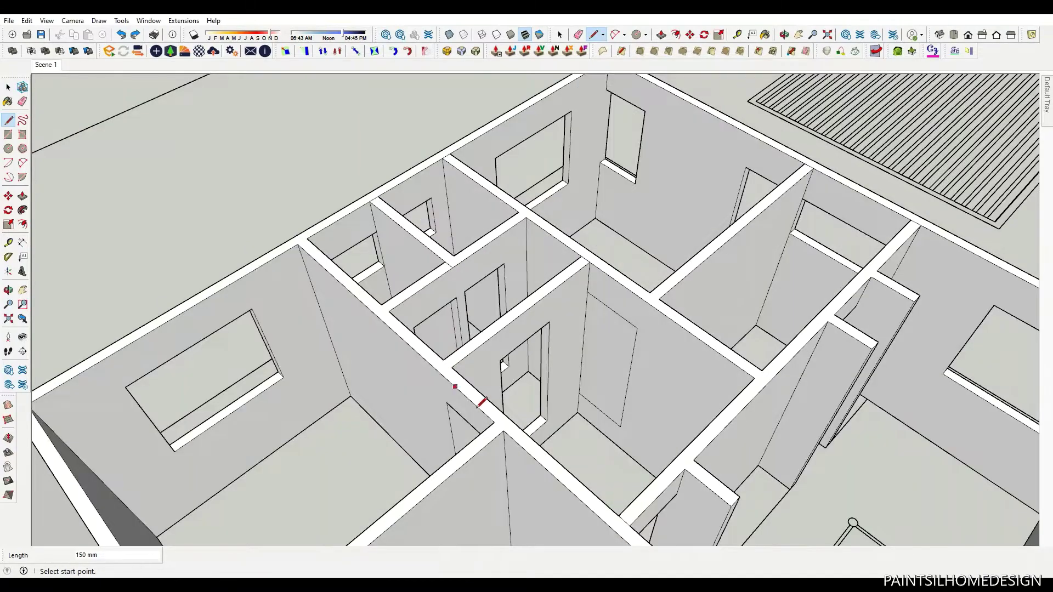
pyautogui.click(503, 432)
pyautogui.click(388, 301)
pyautogui.scroll(-5, 563, 336)
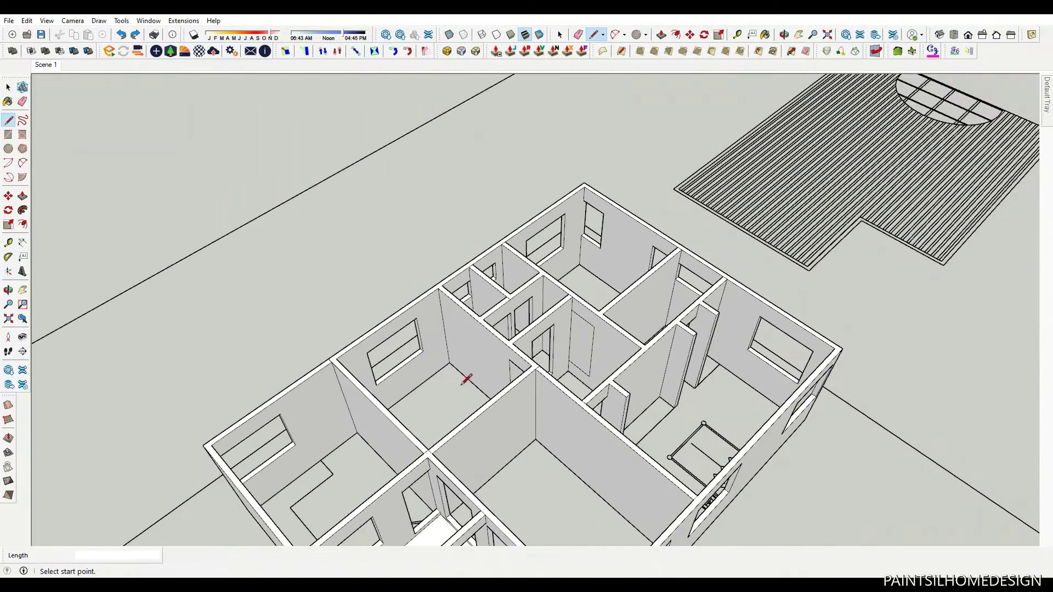
pyautogui.scroll(3, 558, 375)
pyautogui.scroll(2, 561, 349)
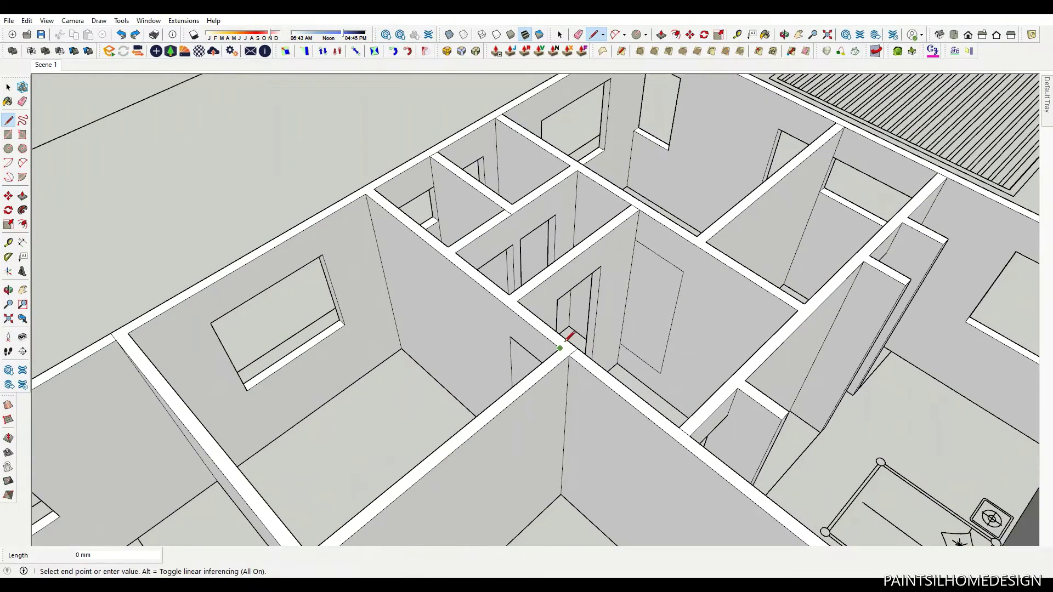
pyautogui.click(561, 358)
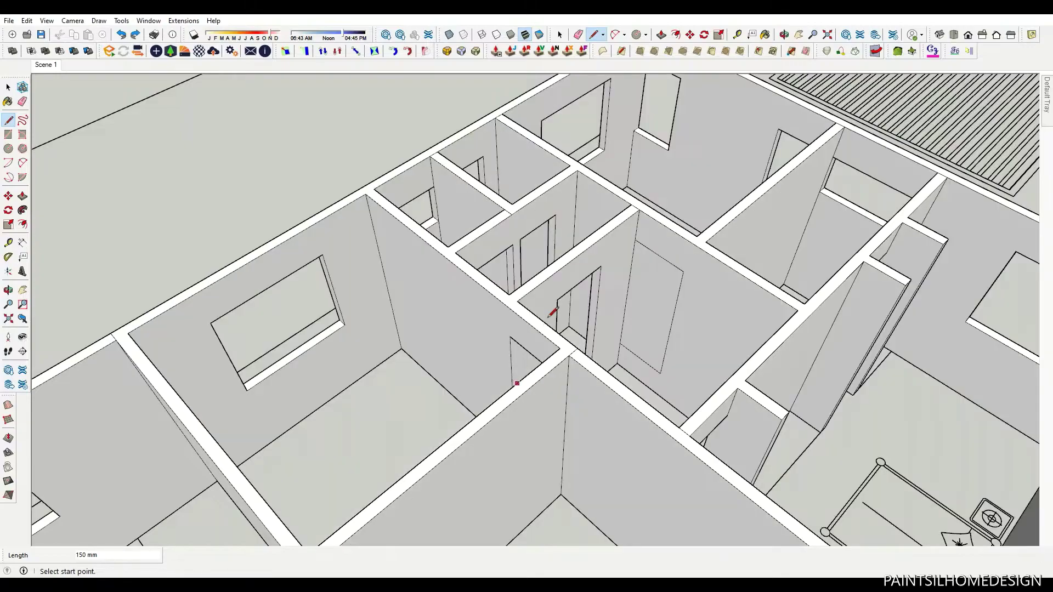
pyautogui.scroll(3, 434, 441)
# - Push a wall face through with Push/Pull to open it
pyautogui.press('p')
pyautogui.scroll(-3, 546, 381)
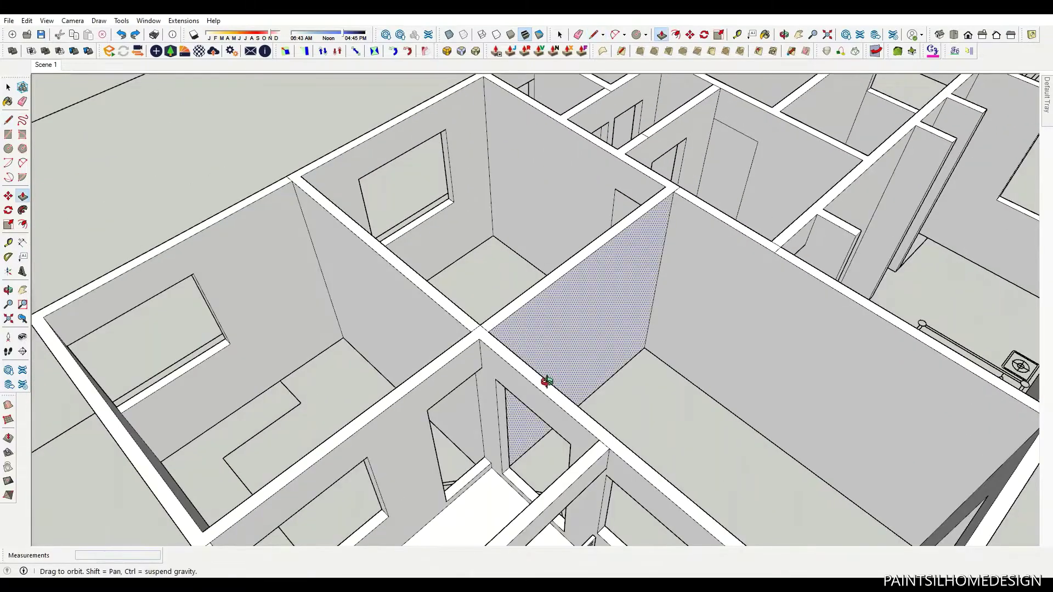
pyautogui.scroll(1, 589, 313)
pyautogui.click(590, 313)
pyautogui.scroll(-2, 247, 173)
pyautogui.scroll(2, 247, 173)
pyautogui.press('e')
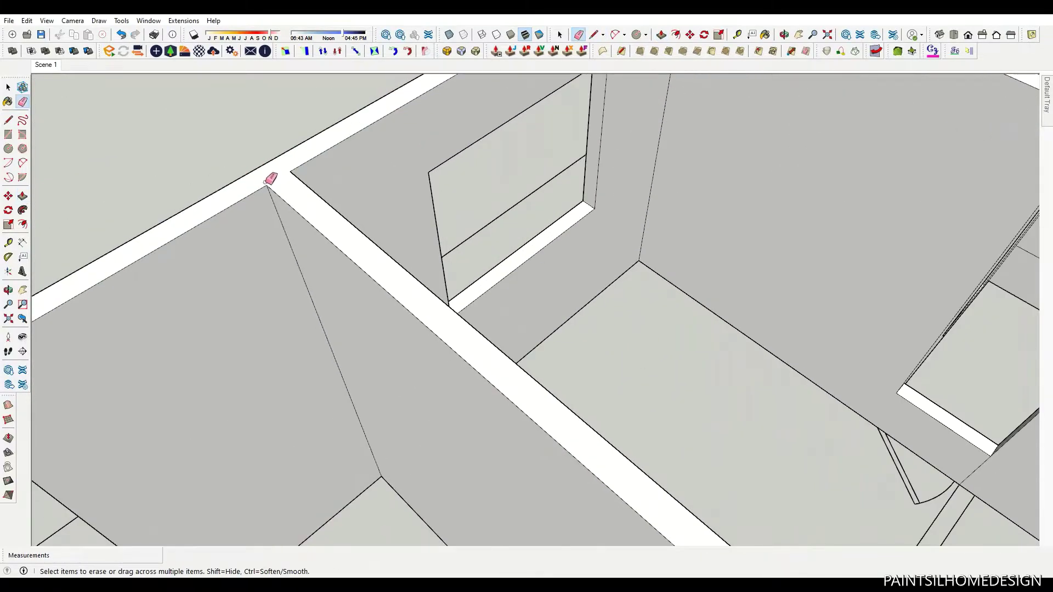
pyautogui.scroll(-3, 578, 207)
pyautogui.scroll(3, 571, 104)
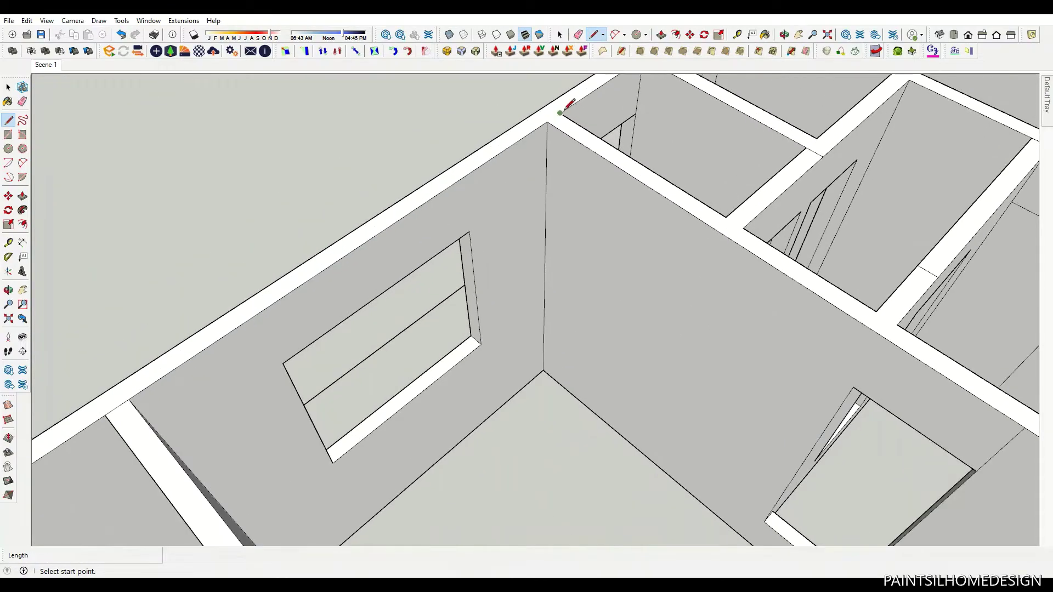
# - Raise the house wall tops 1000 mm higher
pyautogui.press('p')
pyautogui.scroll(-2, 554, 112)
pyautogui.click(545, 116)
pyautogui.scroll(-3, 545, 113)
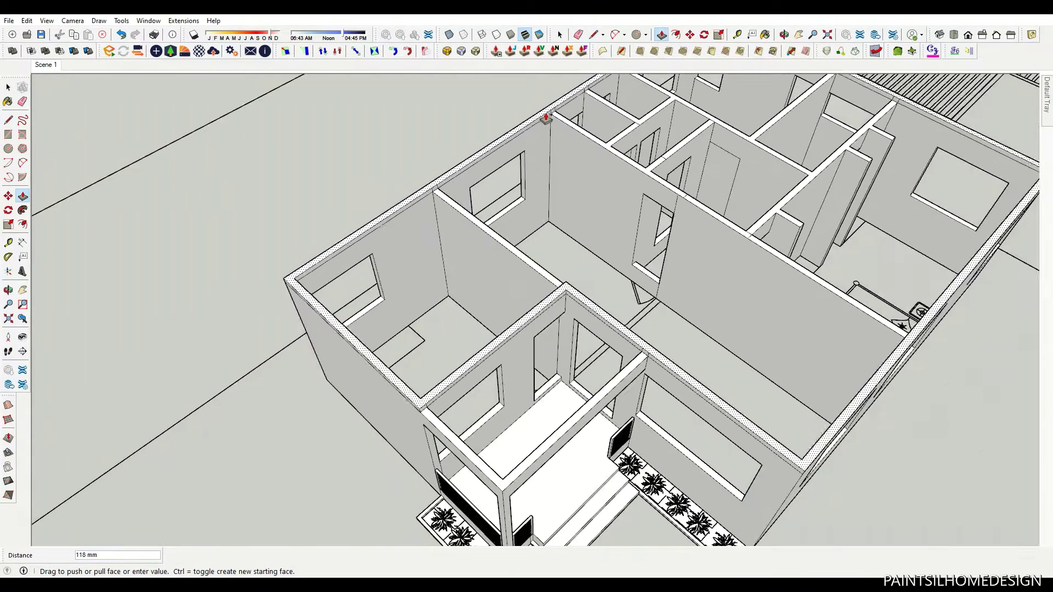
pyautogui.scroll(1, 545, 112)
pyautogui.press('Return')
pyautogui.scroll(4, 546, 299)
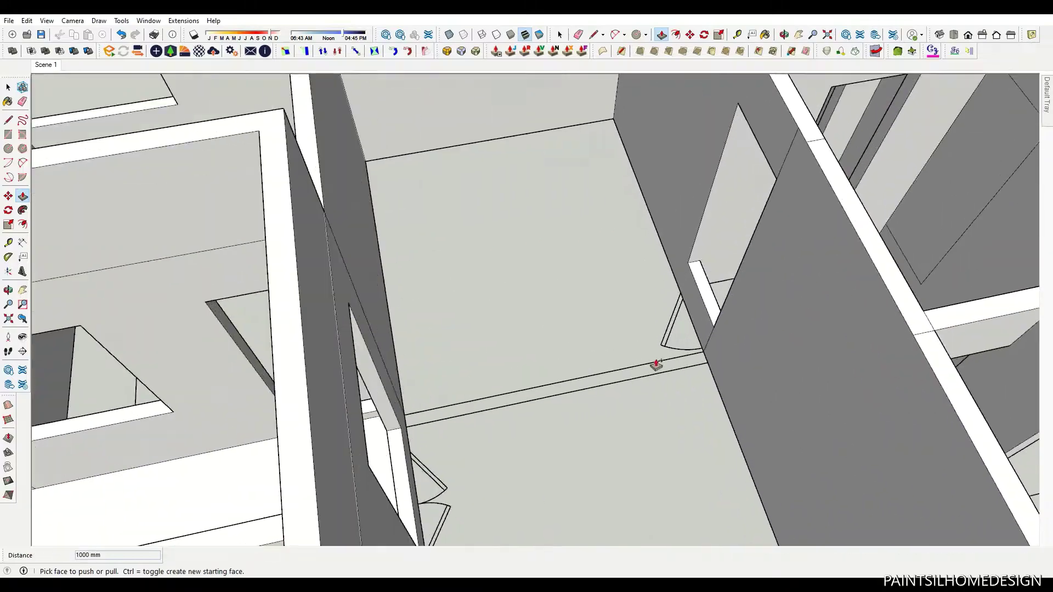
pyautogui.scroll(2, 659, 365)
# - Finish a 3600 x 150 mm rectangle and extrude it into a new wall
pyautogui.click(711, 384)
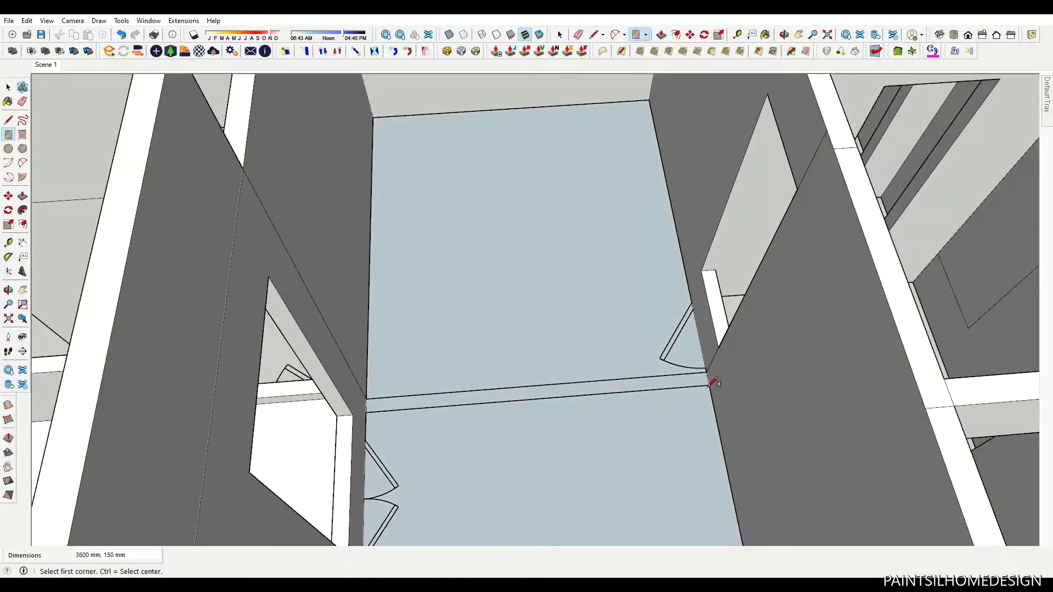
pyautogui.press('p')
pyautogui.click(685, 387)
pyautogui.click(894, 324)
pyautogui.scroll(-3, 824, 338)
pyautogui.scroll(-3, 824, 338)
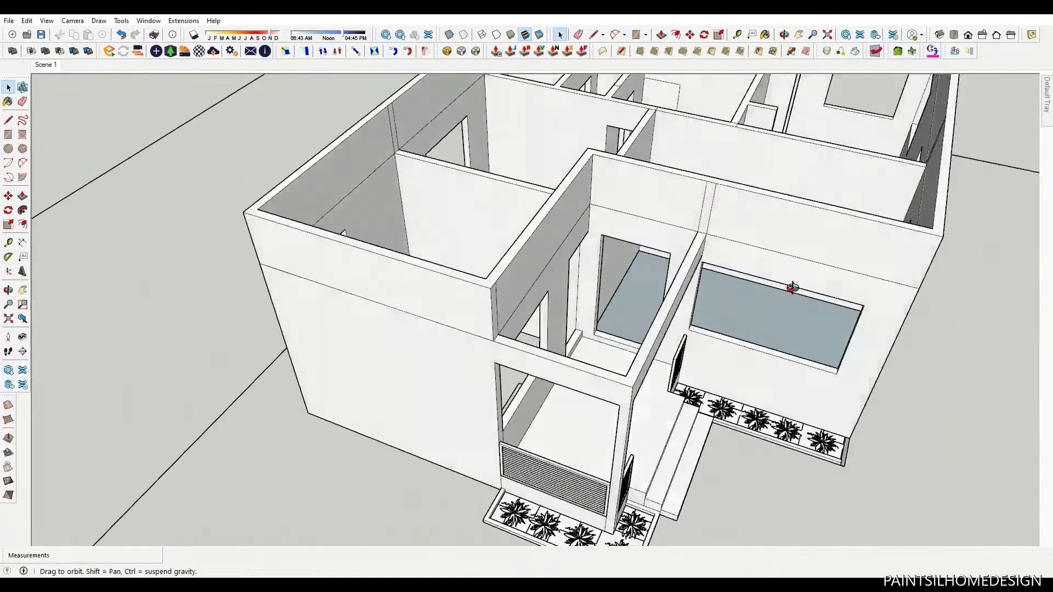
pyautogui.scroll(-2, 792, 287)
# - Erase the stray edges left on the wall tops, orbiting around the house
pyautogui.moveTo(482, 322); pyautogui.dragTo(463, 166, button='middle')
pyautogui.scroll(3, 464, 166)
pyautogui.press('e')
pyautogui.scroll(-5, 464, 166)
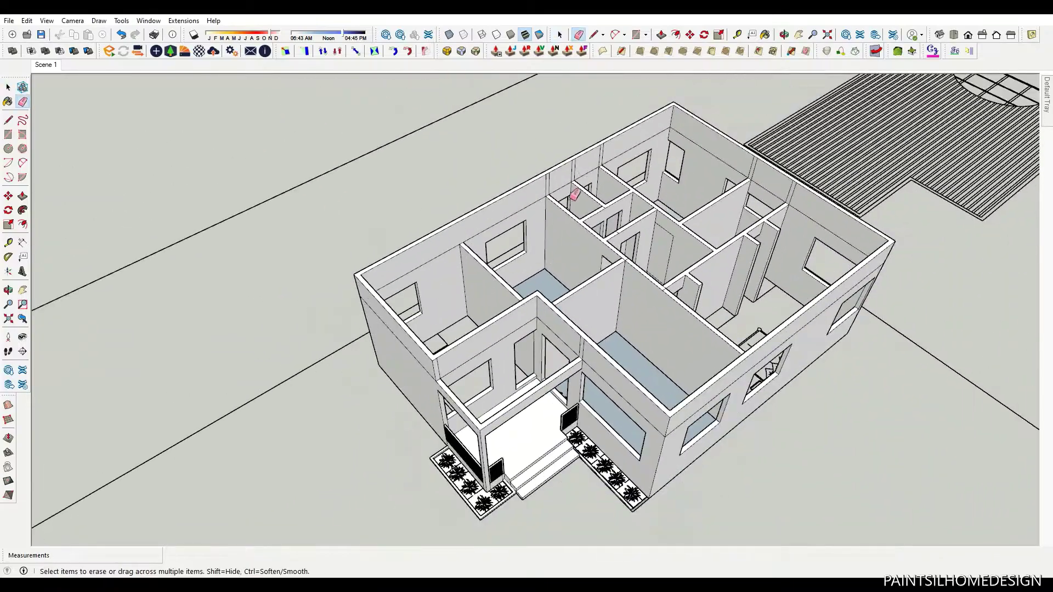
pyautogui.scroll(5, 528, 197)
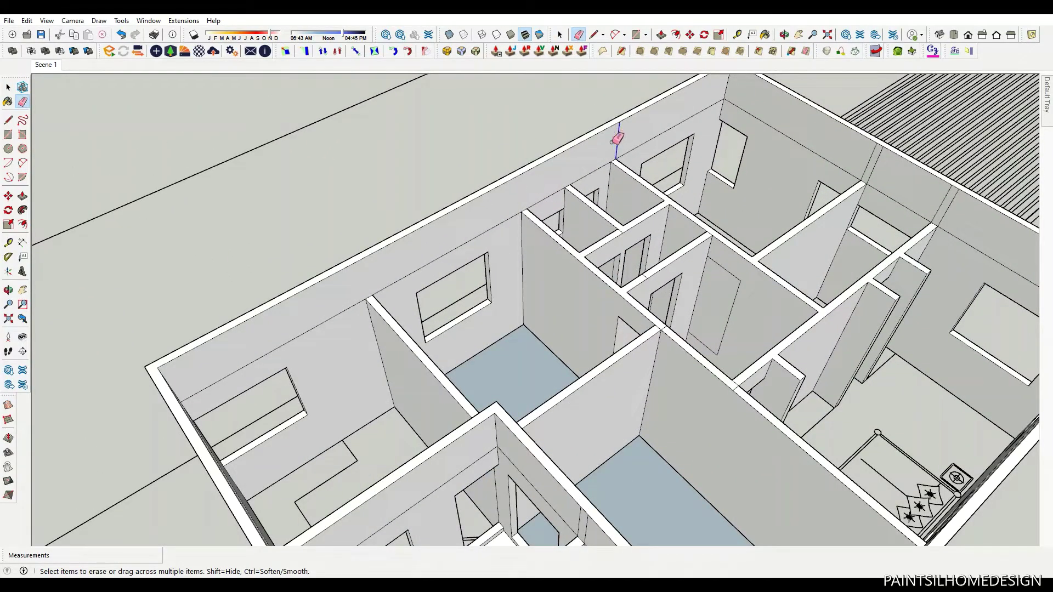
pyautogui.scroll(-5, 732, 297)
pyautogui.moveTo(732, 297); pyautogui.dragTo(711, 262, button='middle')
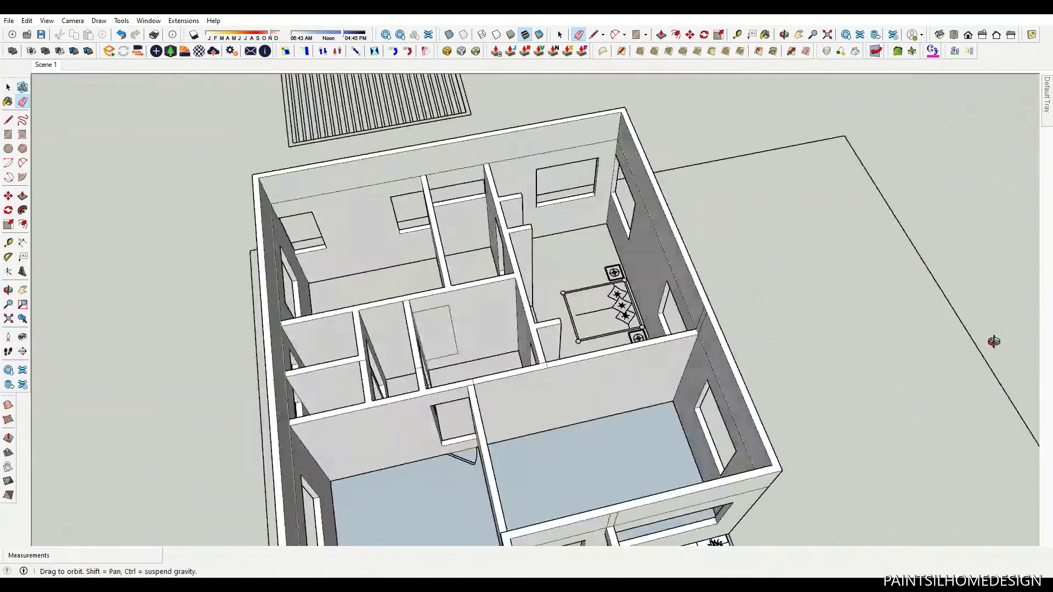
pyautogui.scroll(-5, 702, 243)
pyautogui.scroll(5, 677, 228)
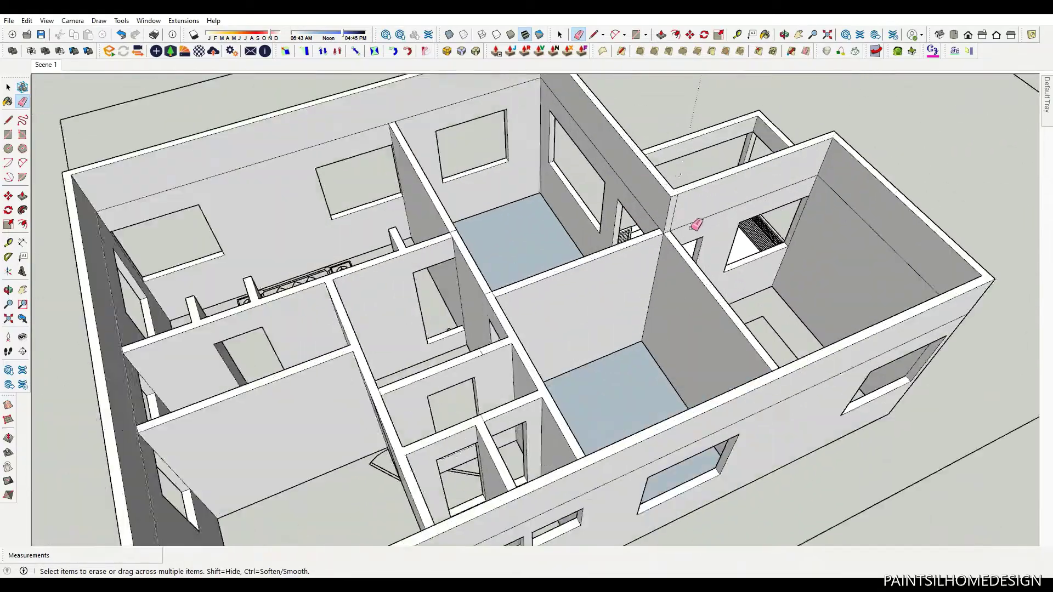
pyautogui.scroll(2, 697, 228)
pyautogui.moveTo(679, 212); pyautogui.dragTo(224, 293, button='middle')
pyautogui.scroll(-5, 618, 235)
pyautogui.scroll(5, 350, 306)
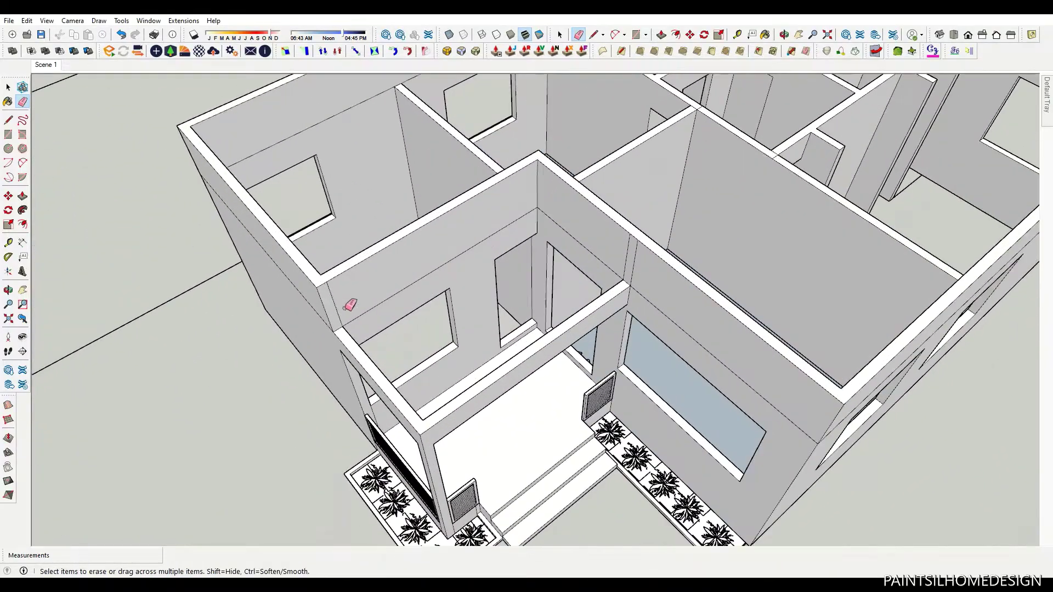
pyautogui.scroll(-5, 630, 246)
pyautogui.moveTo(512, 336)
pyautogui.mouseDown(button='middle')
pyautogui.moveTo(577, 234)
pyautogui.moveTo(458, 207)
pyautogui.moveTo(572, 227)
pyautogui.moveTo(501, 282)
pyautogui.mouseUp(button='middle')
pyautogui.scroll(-5, 604, 275)
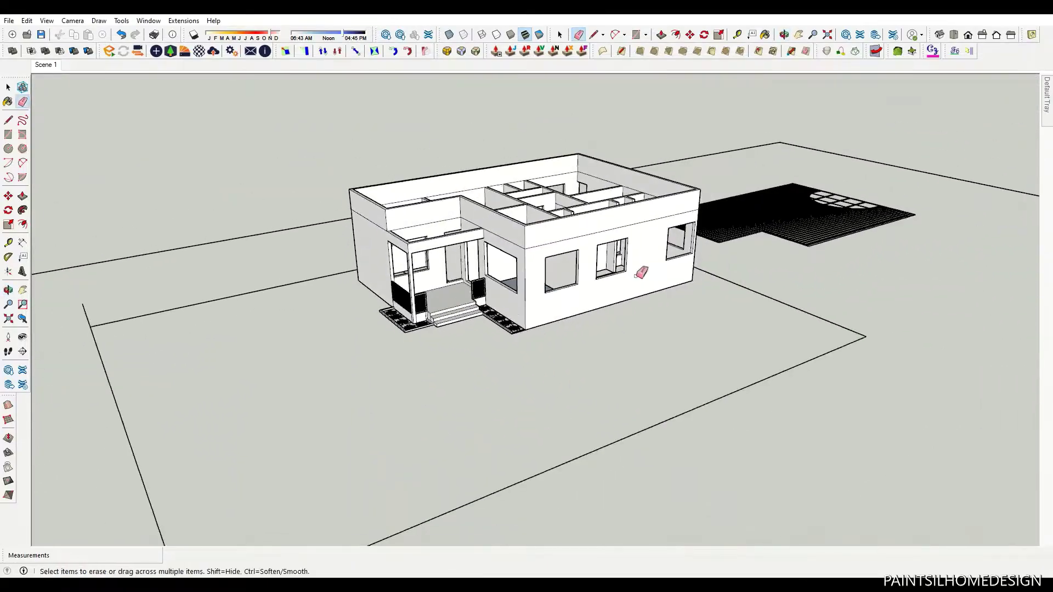
pyautogui.moveTo(703, 270)
pyautogui.mouseDown(button='middle')
pyautogui.moveTo(686, 288)
pyautogui.moveTo(407, 243)
pyautogui.mouseUp(button='middle')
# - Lower the wall face beside the porch by 200 mm
pyautogui.press('p')
pyautogui.scroll(5, 470, 287)
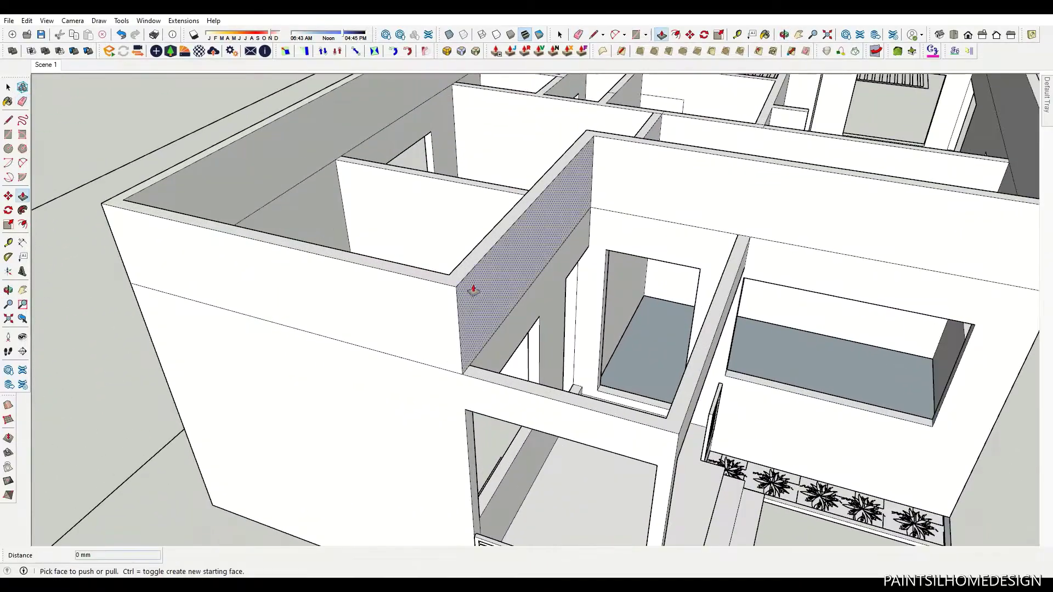
pyautogui.click(468, 282)
pyautogui.write('0')
pyautogui.press('Return')
pyautogui.scroll(-5, 468, 281)
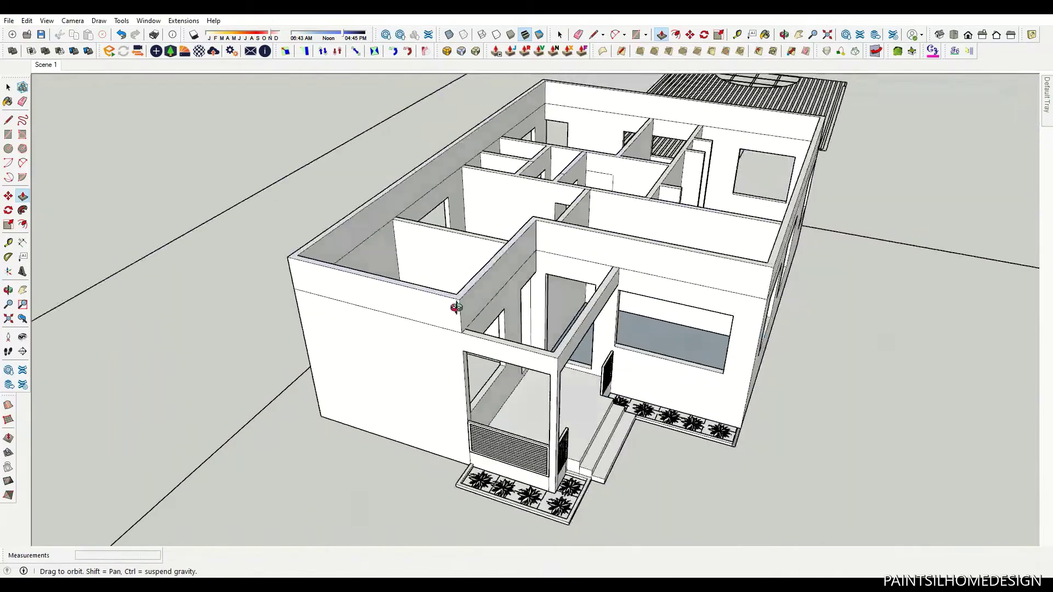
pyautogui.moveTo(459, 306); pyautogui.dragTo(489, 258, button='middle')
pyautogui.scroll(5, 493, 277)
# - Place Tape Measure guide lines near the exterior wall corner
pyautogui.press('t')
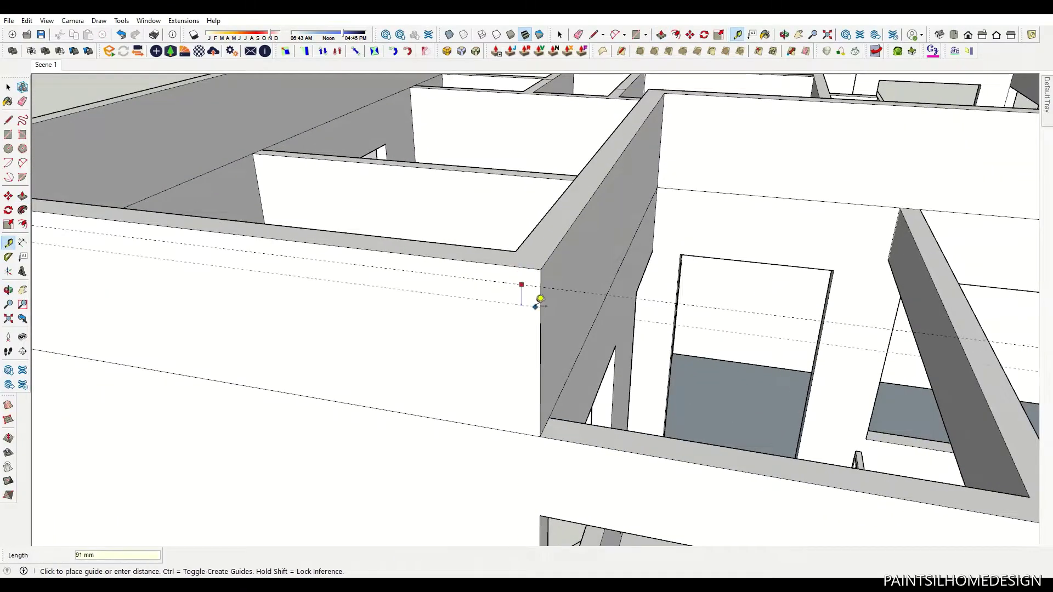
pyautogui.scroll(1, 542, 291)
pyautogui.scroll(1, 551, 277)
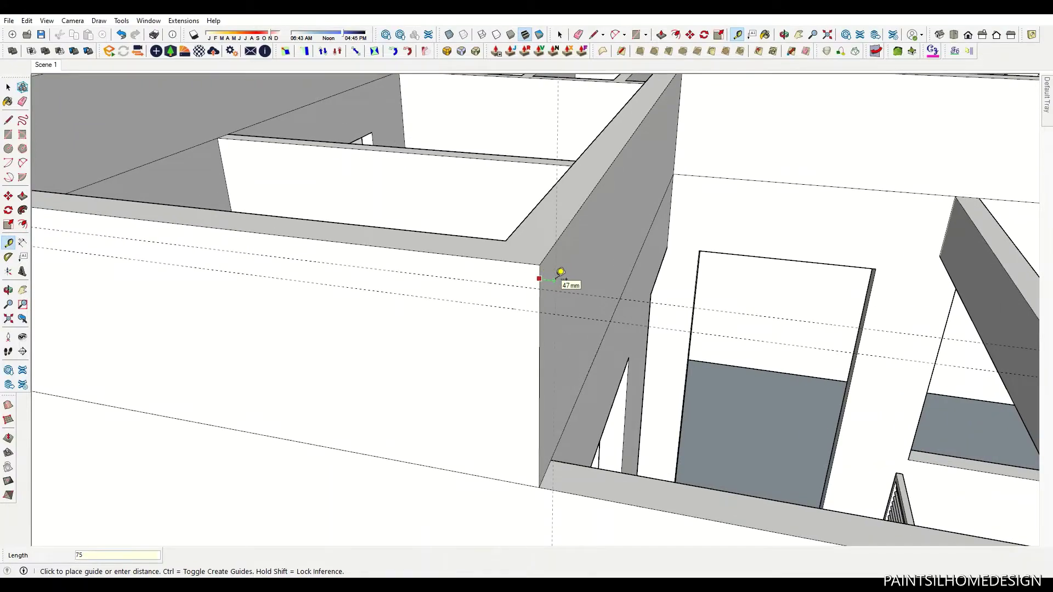
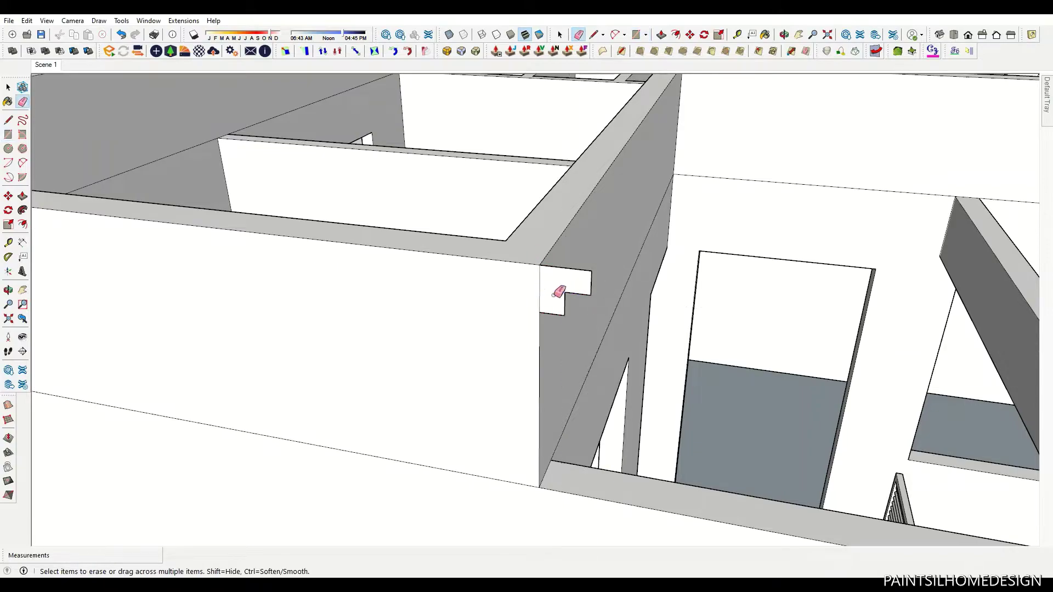
# - Select the wall top face and orbit in close to the porch entrance walls
pyautogui.press('space')
pyautogui.click(485, 280)
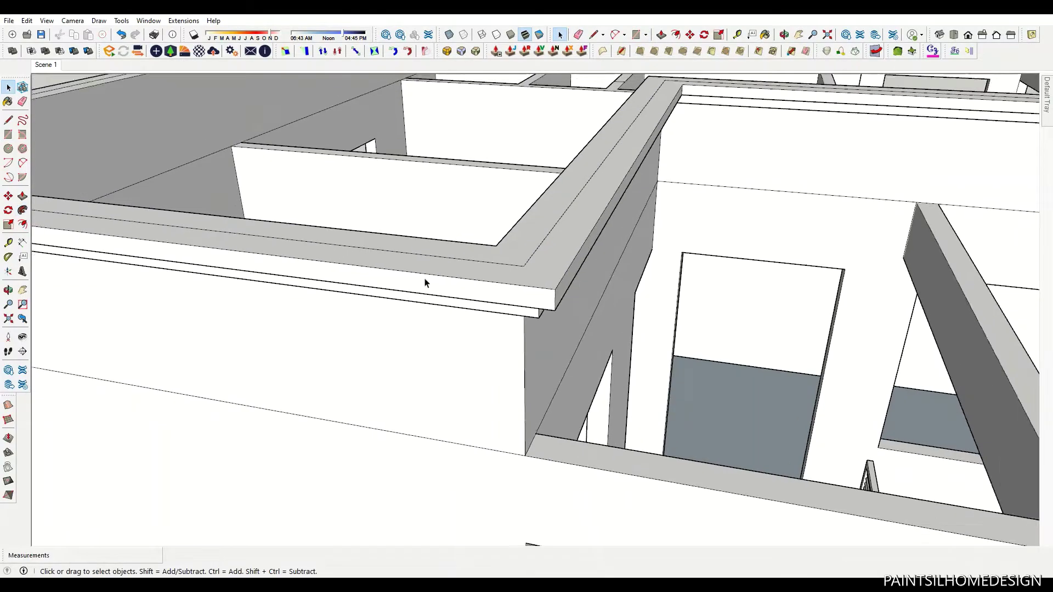
pyautogui.scroll(-10, 425, 283)
pyautogui.moveTo(287, 305)
pyautogui.mouseDown(button='middle')
pyautogui.moveTo(202, 176)
pyautogui.moveTo(337, 269)
pyautogui.moveTo(845, 186)
pyautogui.mouseUp(button='middle')
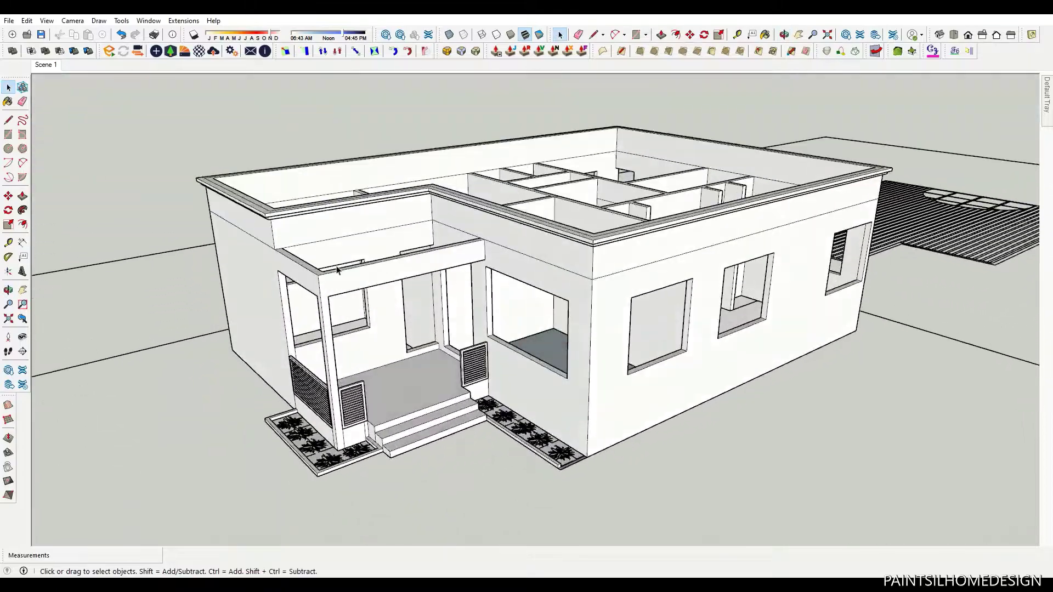
pyautogui.scroll(-5, 338, 269)
pyautogui.scroll(5, 338, 269)
pyautogui.scroll(4, 750, 237)
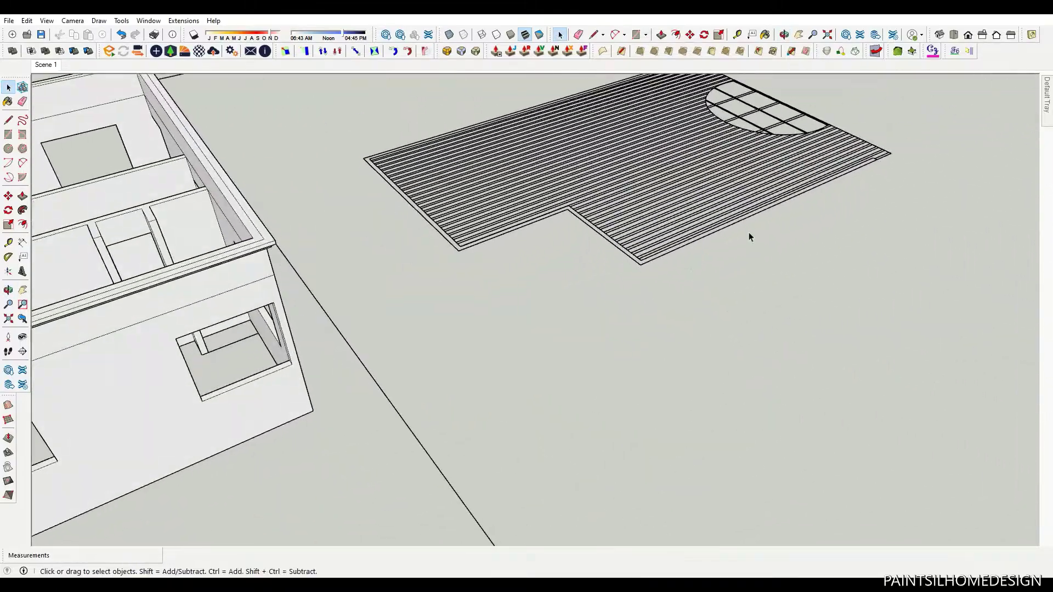
pyautogui.scroll(-5, 750, 237)
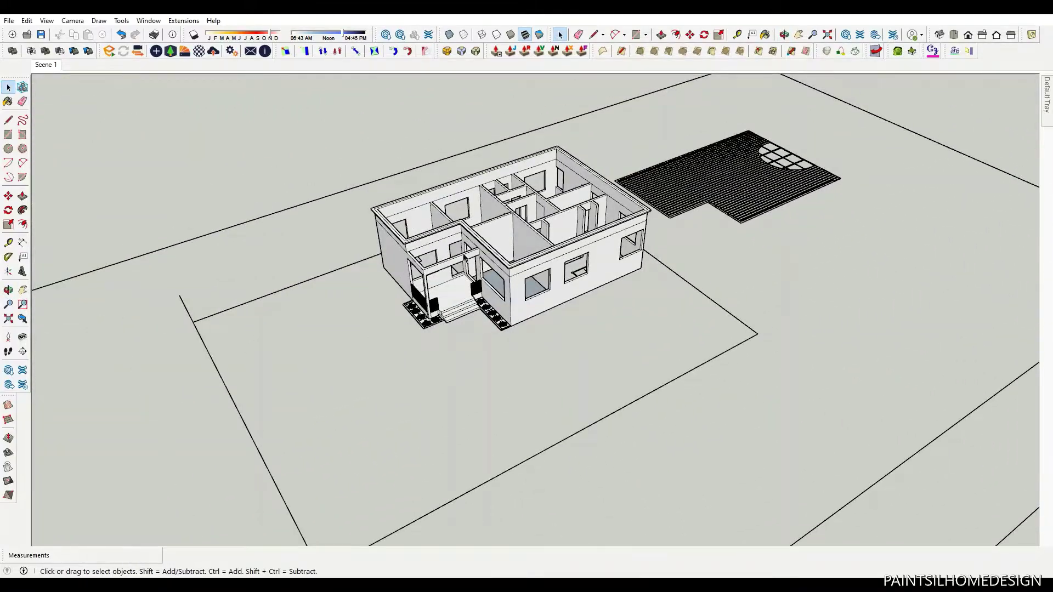
pyautogui.scroll(5, 466, 259)
pyautogui.moveTo(466, 259); pyautogui.dragTo(377, 242, button='middle')
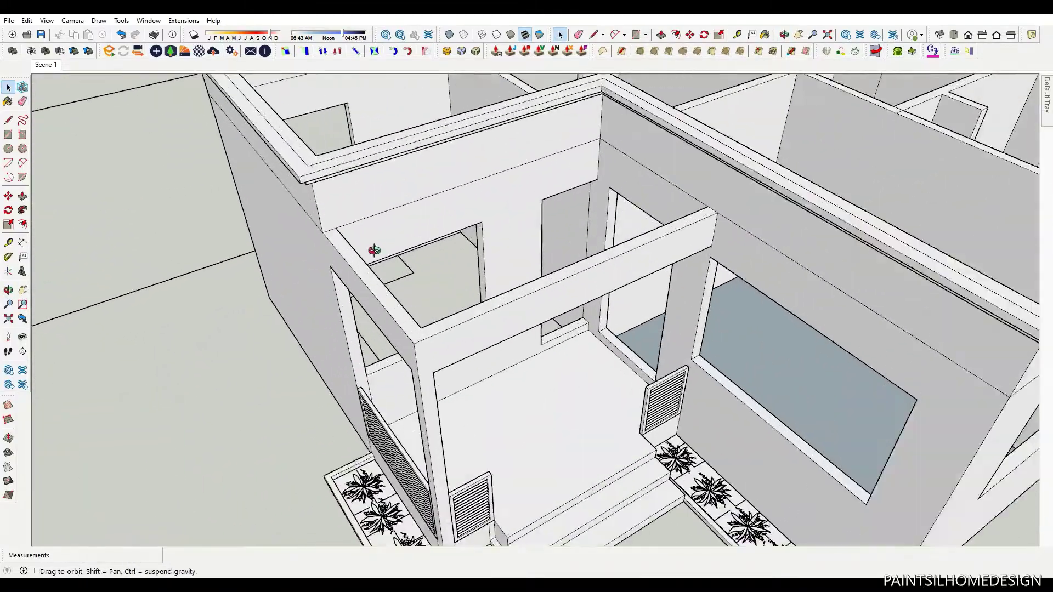
# - Draw a rectangle face on the porch canopy edge to start the fascia strips
pyautogui.press('r')
pyautogui.click(853, 199)
pyautogui.press('space')
pyautogui.scroll(-5, 706, 237)
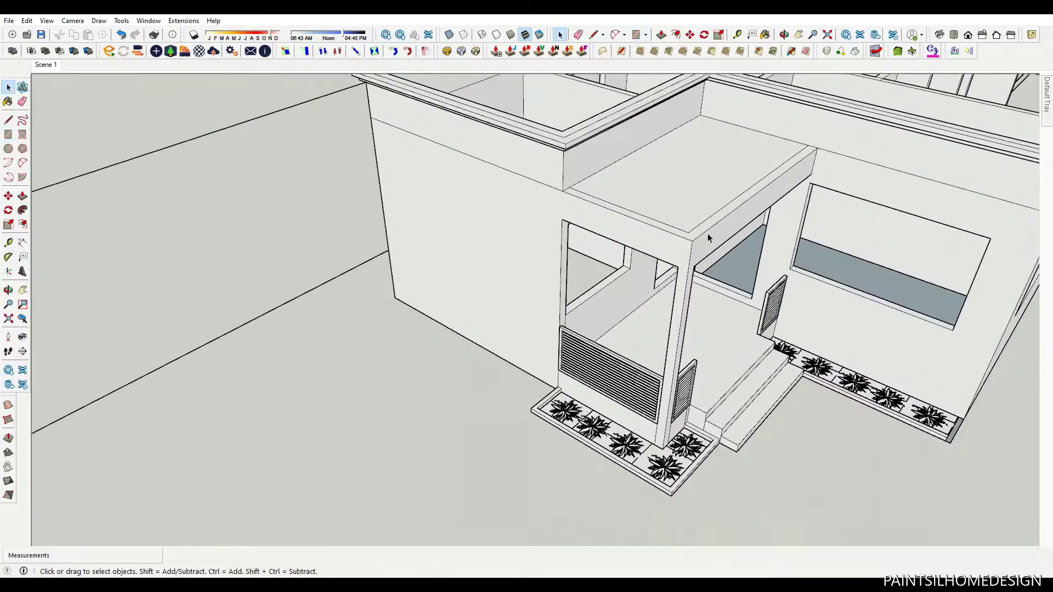
pyautogui.scroll(4, 671, 245)
pyautogui.scroll(3, 668, 252)
pyautogui.scroll(1, 687, 252)
pyautogui.press('m')
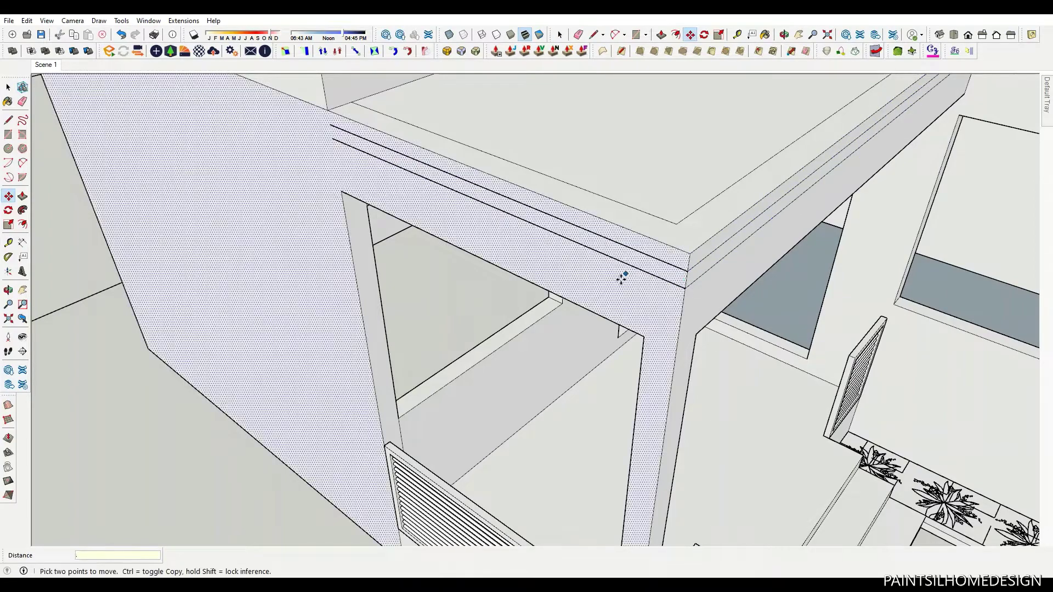
# - Push out the canopy's front and side fascia strips by the same distance
pyautogui.write('/')
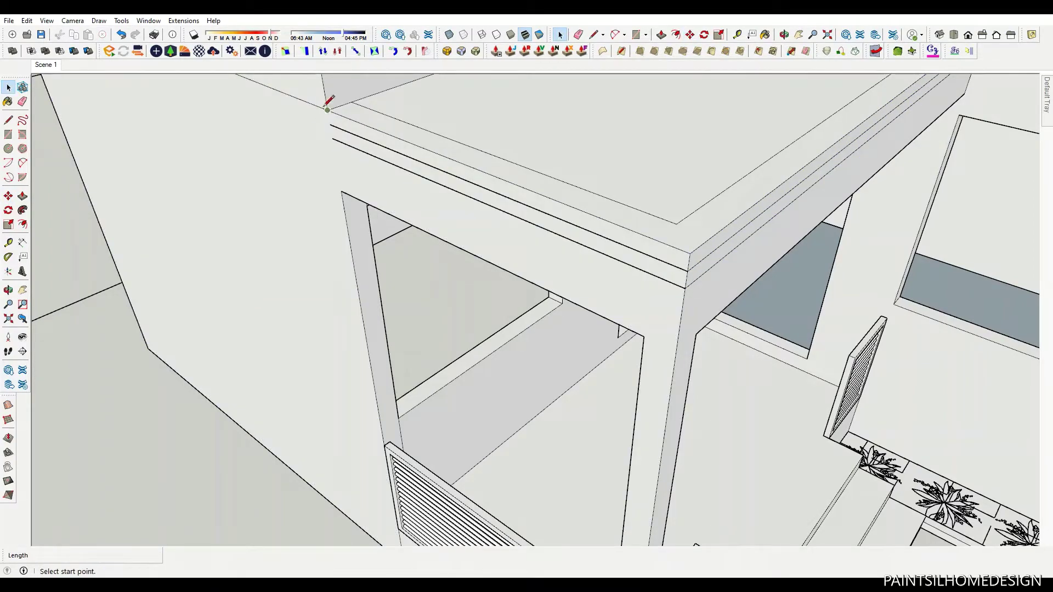
pyautogui.scroll(-2, 530, 205)
pyautogui.press('p')
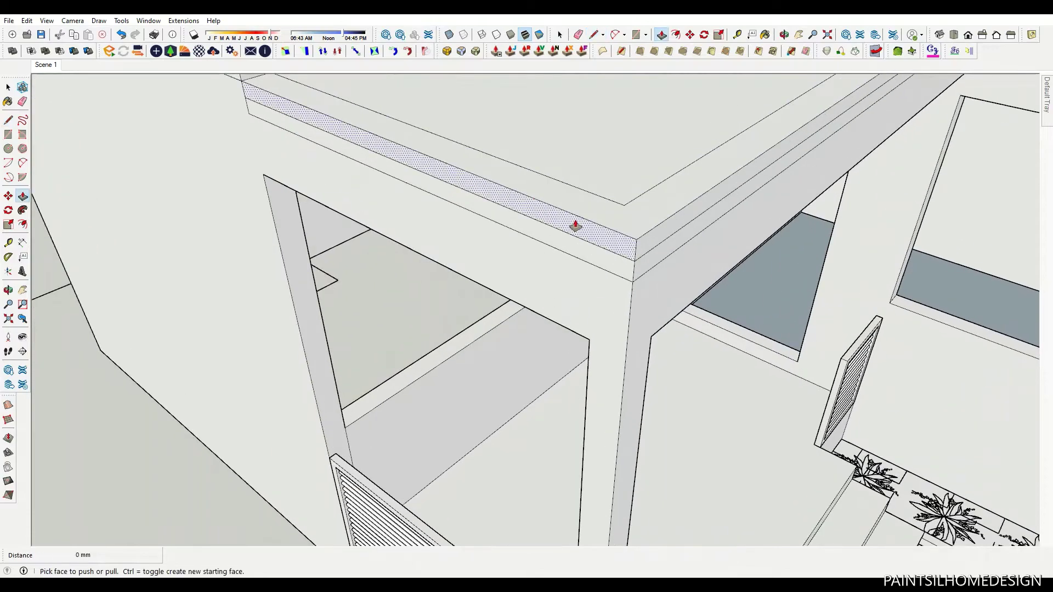
pyautogui.doubleClick(575, 225)
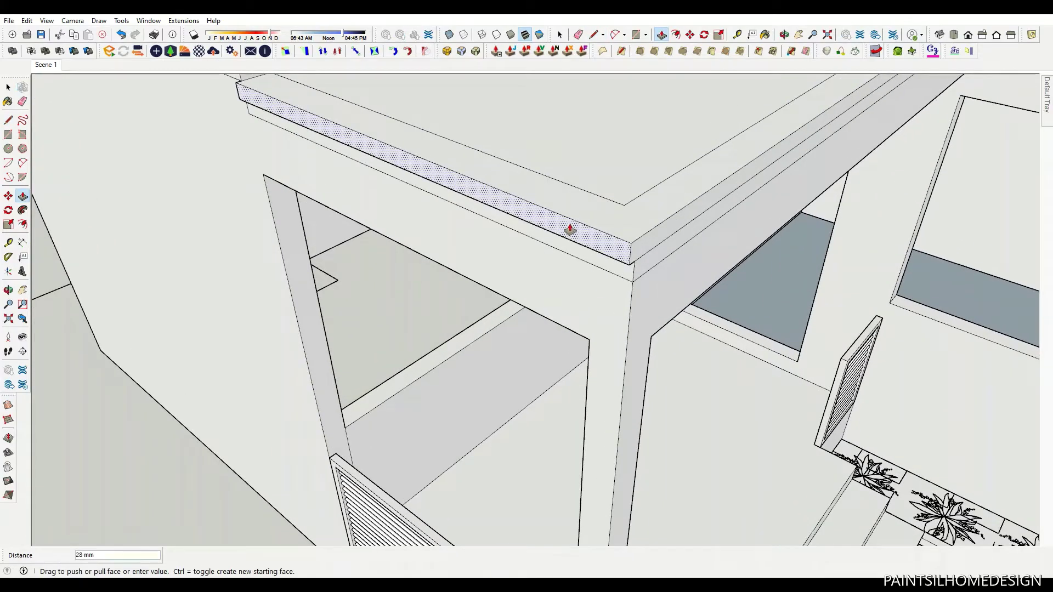
pyautogui.doubleClick(637, 274)
# - Orbit around the canopy corner and back out to view the whole house
pyautogui.moveTo(635, 270)
pyautogui.mouseDown(button='middle')
pyautogui.moveTo(465, 229)
pyautogui.moveTo(594, 171)
pyautogui.mouseUp(button='middle')
pyautogui.press('e')
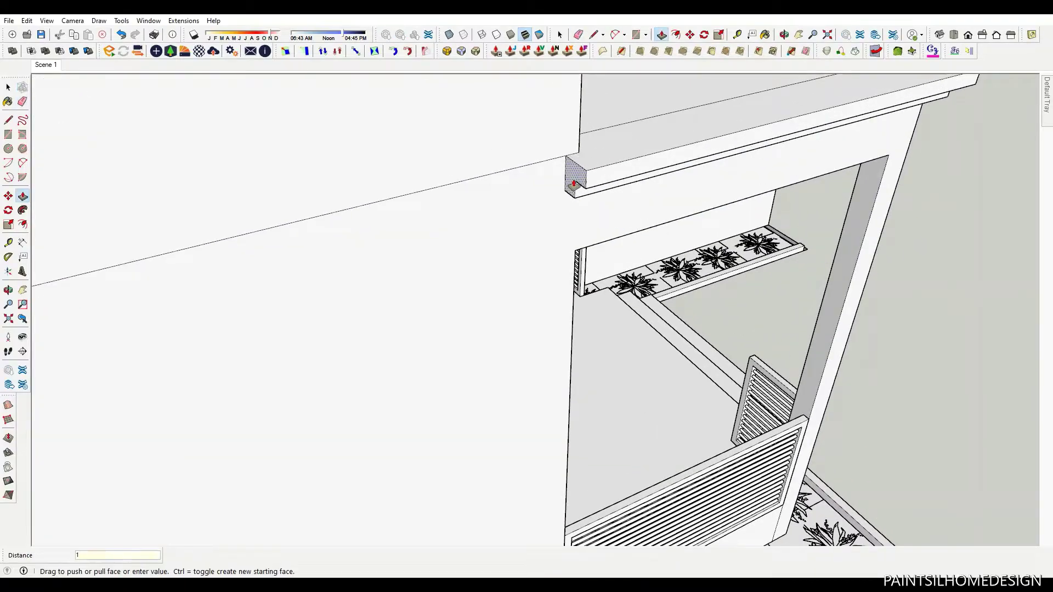
pyautogui.scroll(-5, 574, 185)
pyautogui.moveTo(574, 185); pyautogui.dragTo(525, 203, button='middle')
pyautogui.press('space')
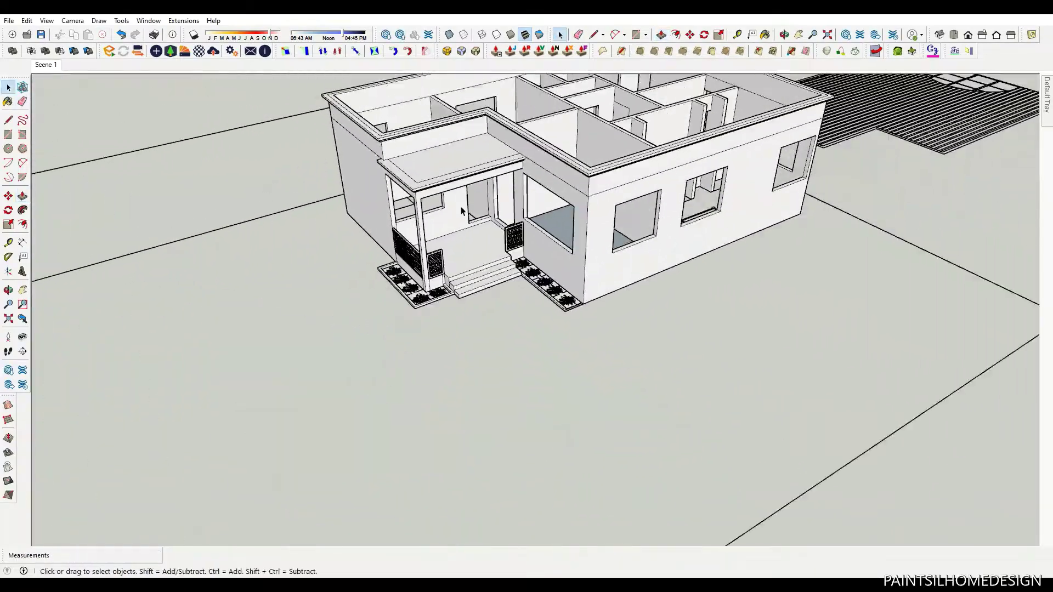
pyautogui.scroll(-3, 525, 203)
pyautogui.scroll(3, 525, 203)
pyautogui.scroll(3, 495, 198)
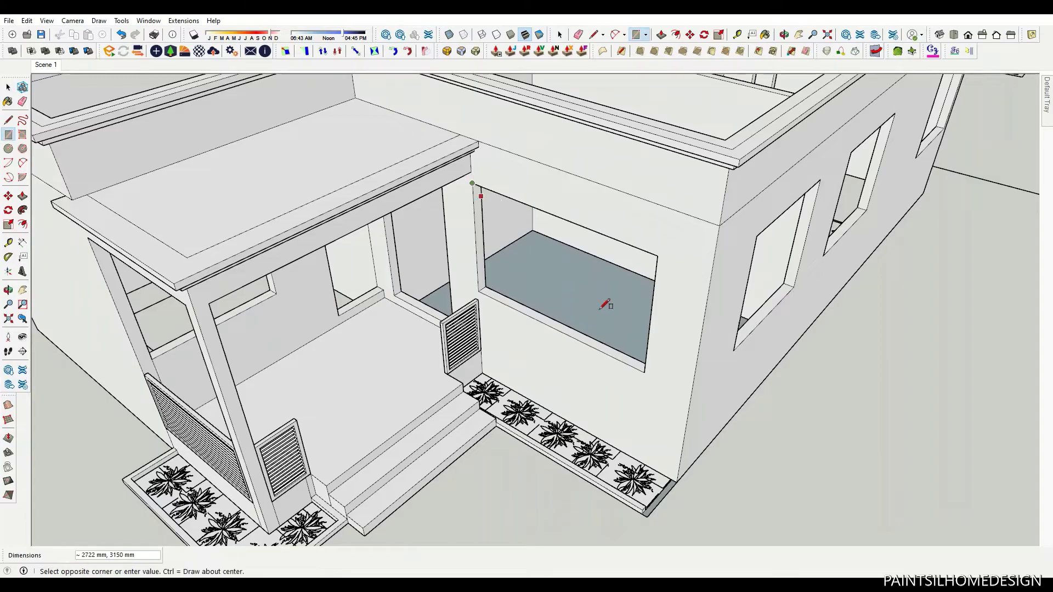
# - Finish the rectangle over the window opening and make it a group
pyautogui.click(649, 333)
pyautogui.press('space')
pyautogui.click(588, 285)
pyautogui.rightClick(586, 280)
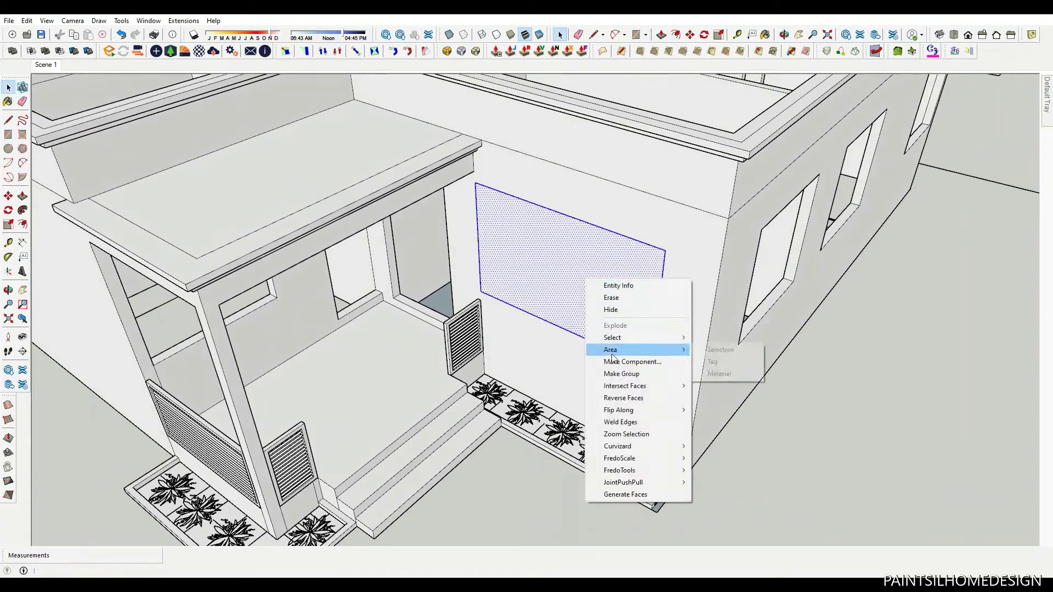
pyautogui.click(614, 373)
pyautogui.scroll(-3, 614, 373)
pyautogui.moveTo(615, 373); pyautogui.dragTo(640, 313, button='middle')
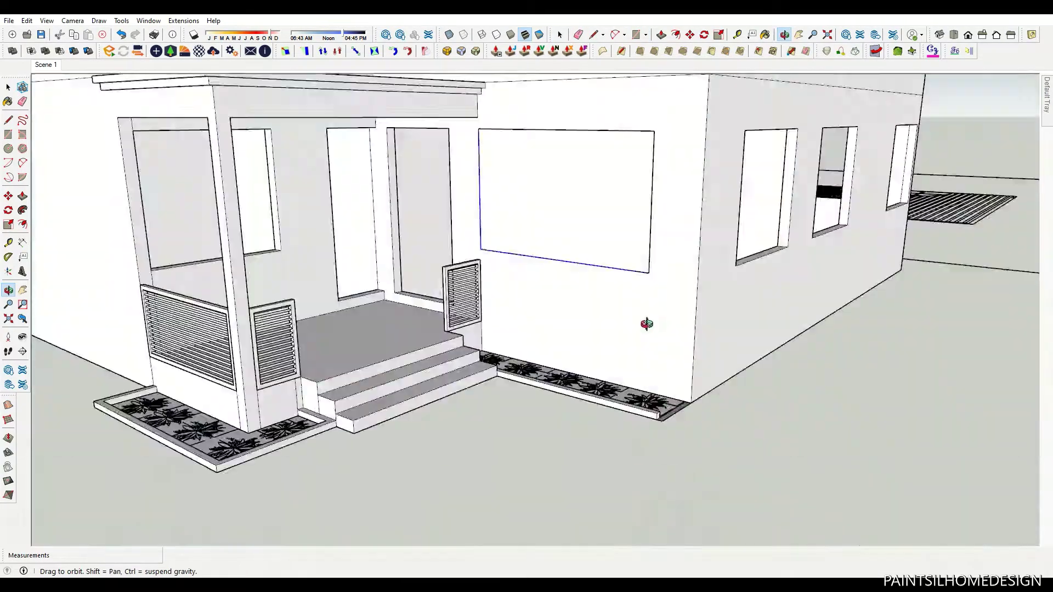
pyautogui.scroll(4, 585, 241)
# - Inside the window group, offset a 50 mm border and push the inner face in
pyautogui.doubleClick(585, 240)
pyautogui.write('f50')
pyautogui.press('Return')
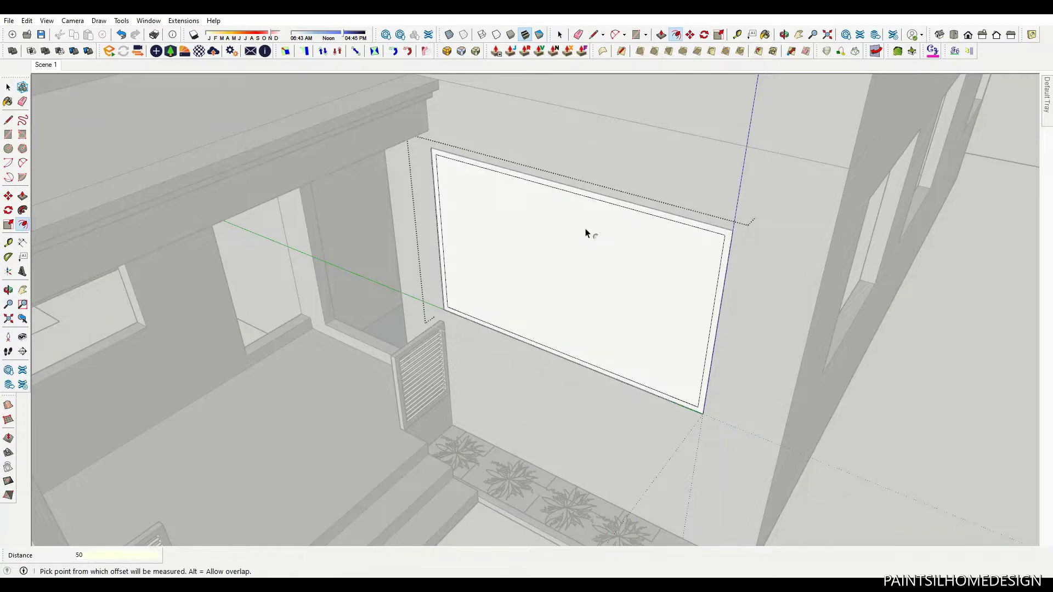
pyautogui.press('p')
pyautogui.scroll(5, 453, 310)
pyautogui.moveTo(453, 357); pyautogui.dragTo(468, 349)
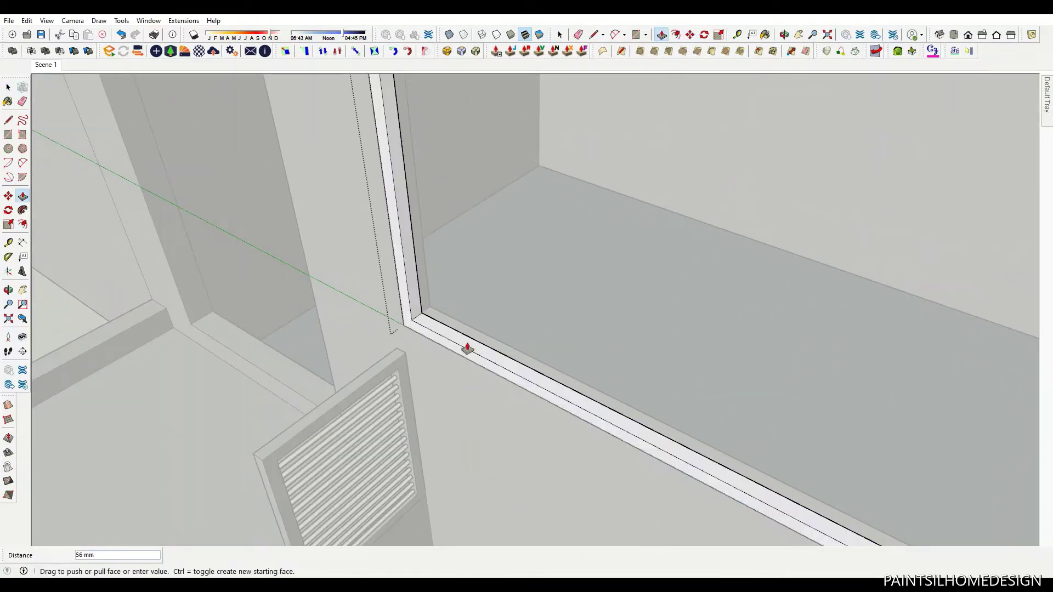
pyautogui.press('Return')
pyautogui.press('space')
# - Copy the sill's inner edge 25 mm along the sill three times
pyautogui.tripleClick(482, 336)
pyautogui.press('m')
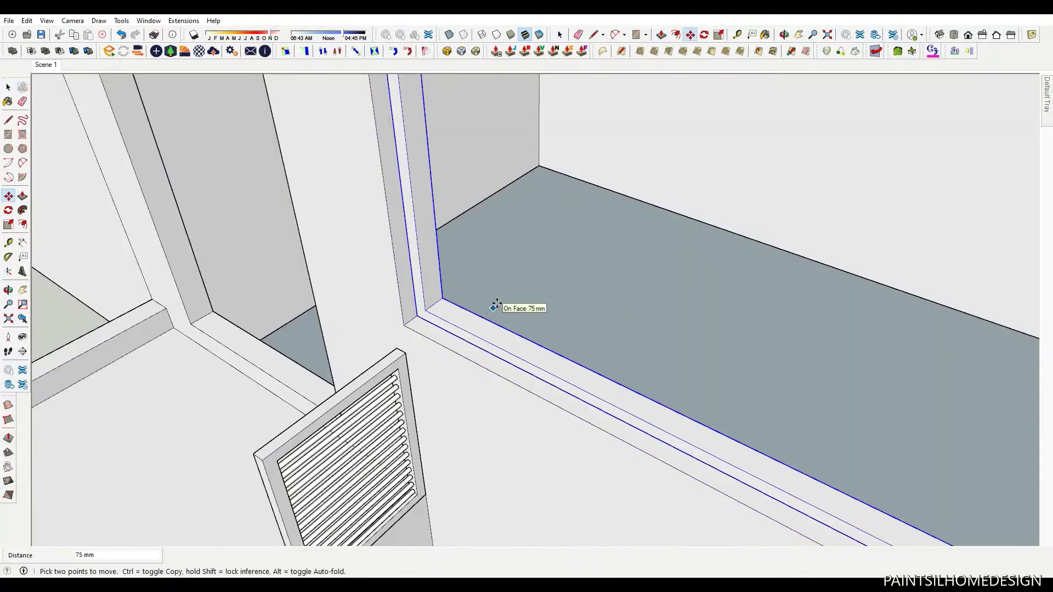
pyautogui.click(469, 347)
pyautogui.scroll(3, 452, 329)
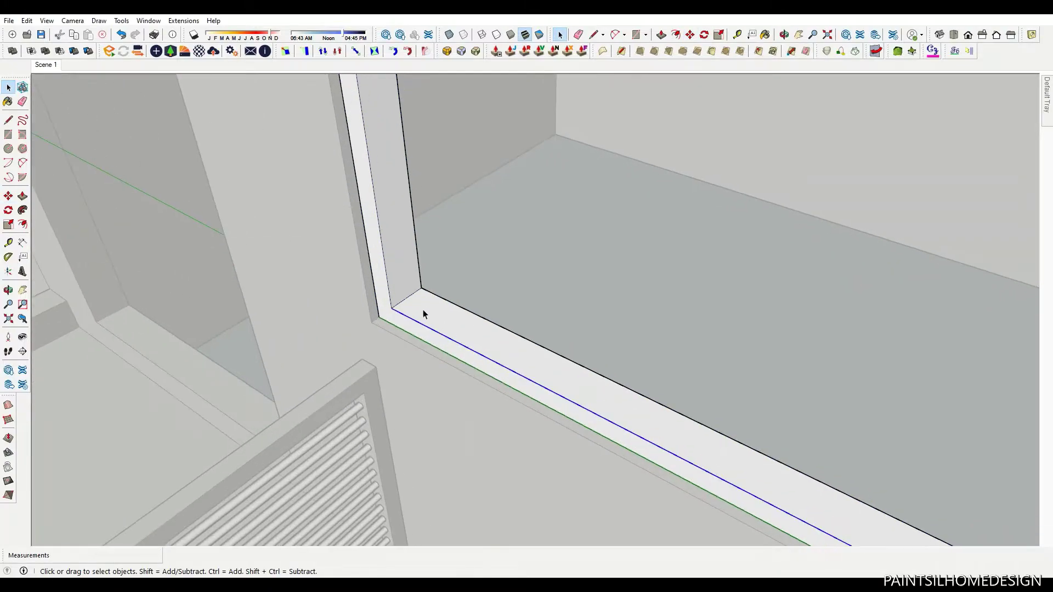
pyautogui.press('m')
pyautogui.click(383, 307)
pyautogui.press('ctrl')
pyautogui.write('x3')
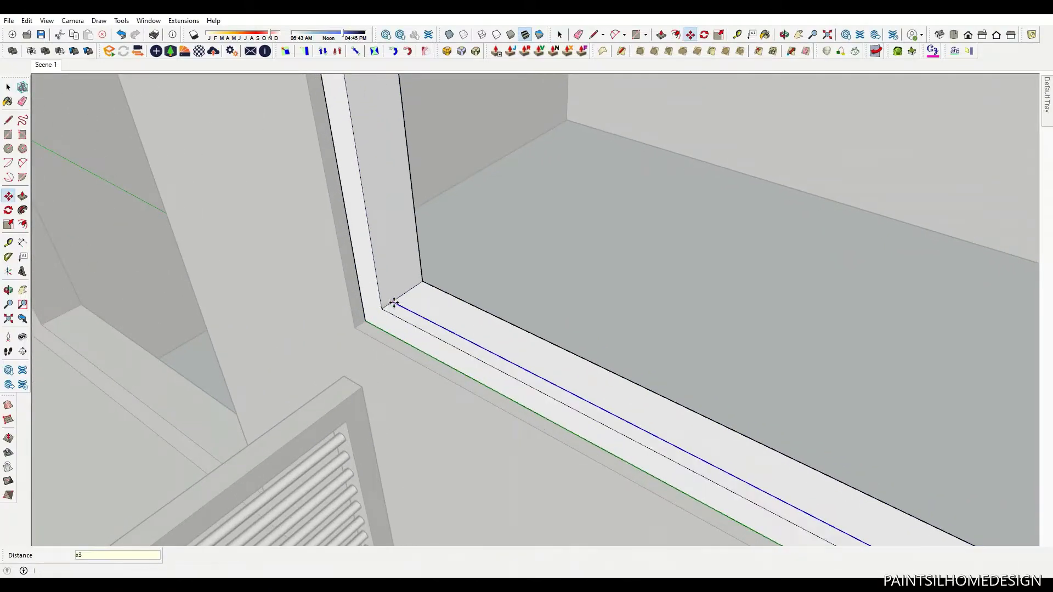
pyautogui.press('Return')
pyautogui.press('space')
# - Orbit around the window sill and copy further sill edges 25 mm apart
pyautogui.scroll(-5, 384, 291)
pyautogui.scroll(-5, 372, 277)
pyautogui.scroll(2, 510, 362)
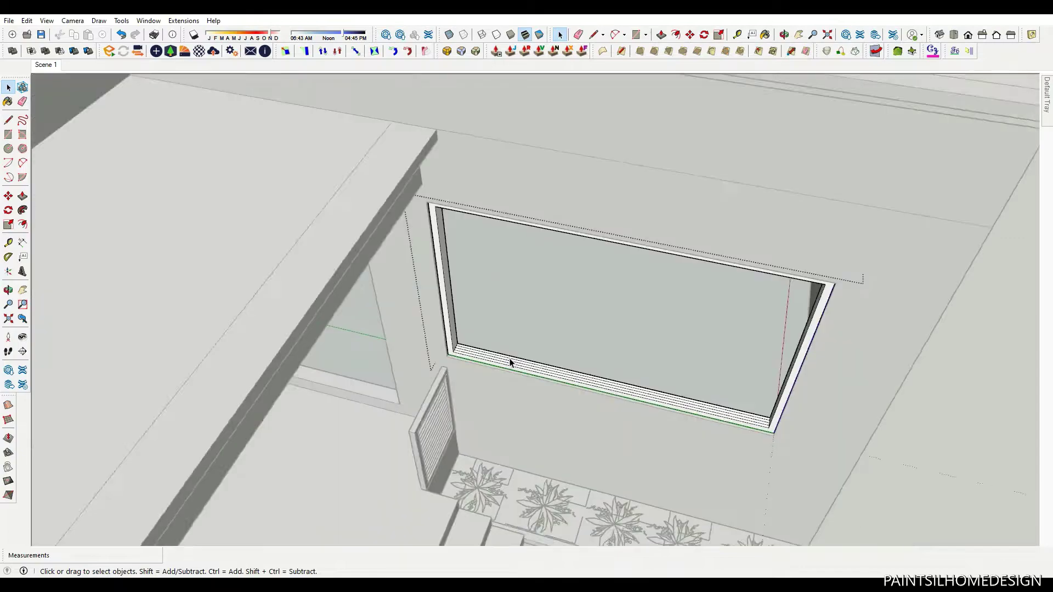
pyautogui.press('z')
pyautogui.scroll(2, 608, 389)
pyautogui.scroll(1, 609, 389)
pyautogui.scroll(-3, 465, 360)
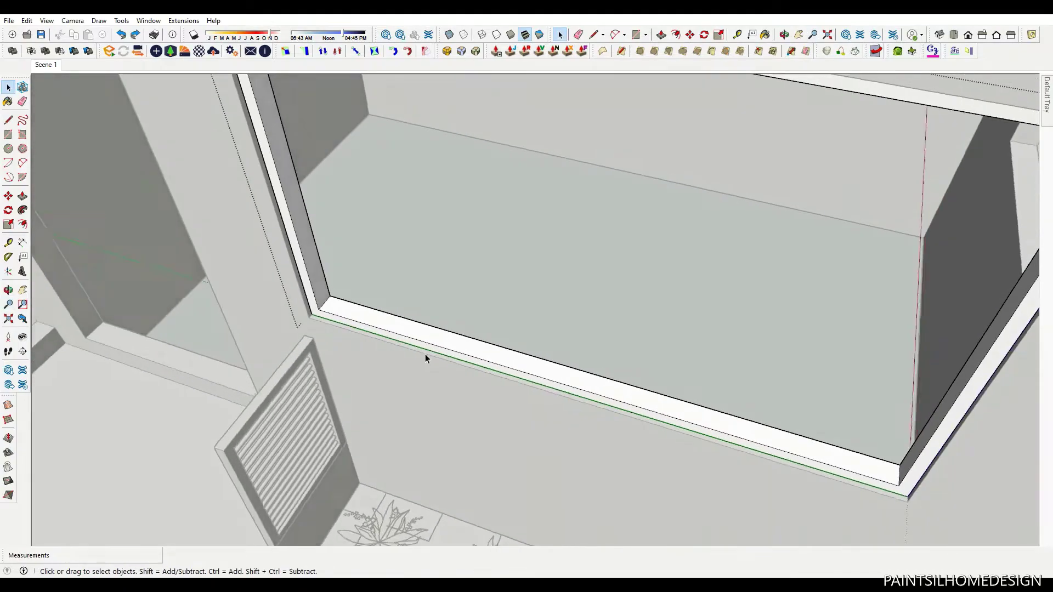
pyautogui.moveTo(425, 354); pyautogui.dragTo(323, 313, button='middle')
pyautogui.press('m')
pyautogui.click(322, 312)
pyautogui.press('ctrl')
pyautogui.scroll(-2, 617, 399)
pyautogui.scroll(1, 735, 445)
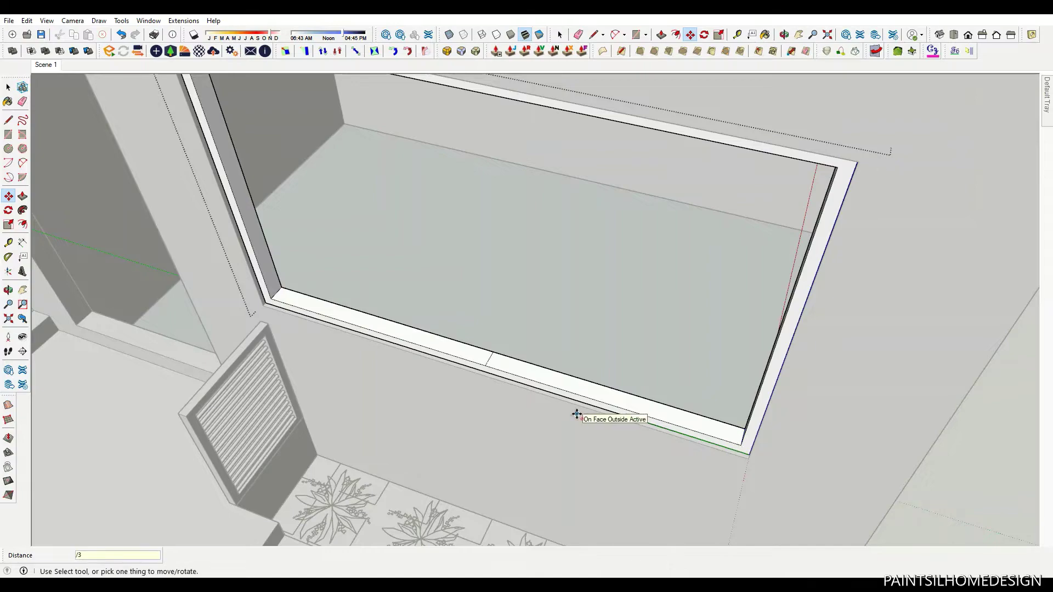
pyautogui.scroll(2, 400, 344)
pyautogui.scroll(-1, 548, 384)
pyautogui.write('25')
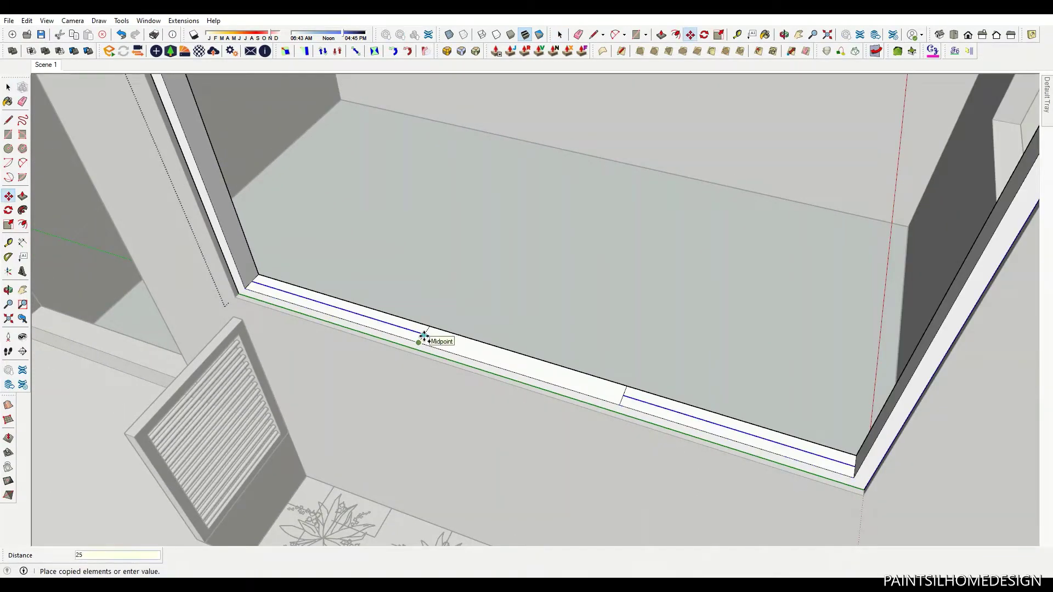
pyautogui.press('Return')
pyautogui.press('e')
pyautogui.scroll(2, 425, 332)
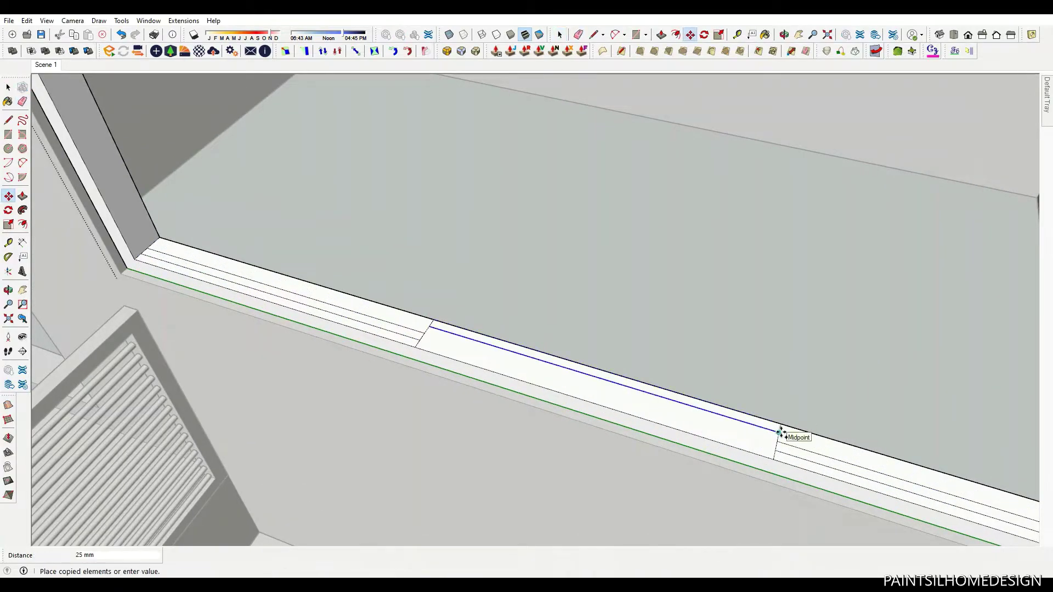
pyautogui.scroll(2, 786, 447)
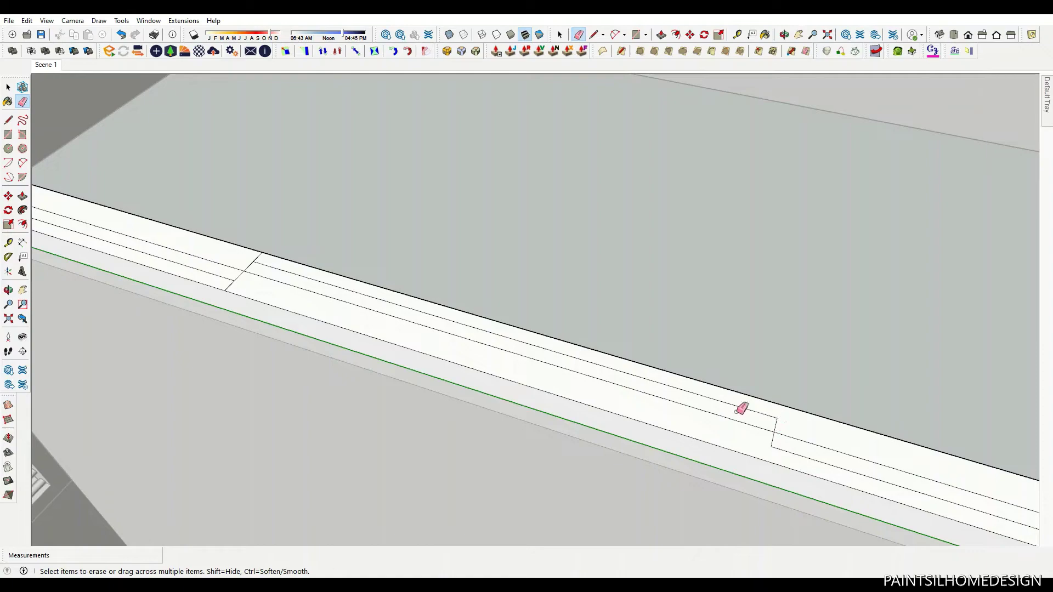
# - Offset 25 mm borders inside the window panes
pyautogui.press('p')
pyautogui.scroll(-5, 435, 377)
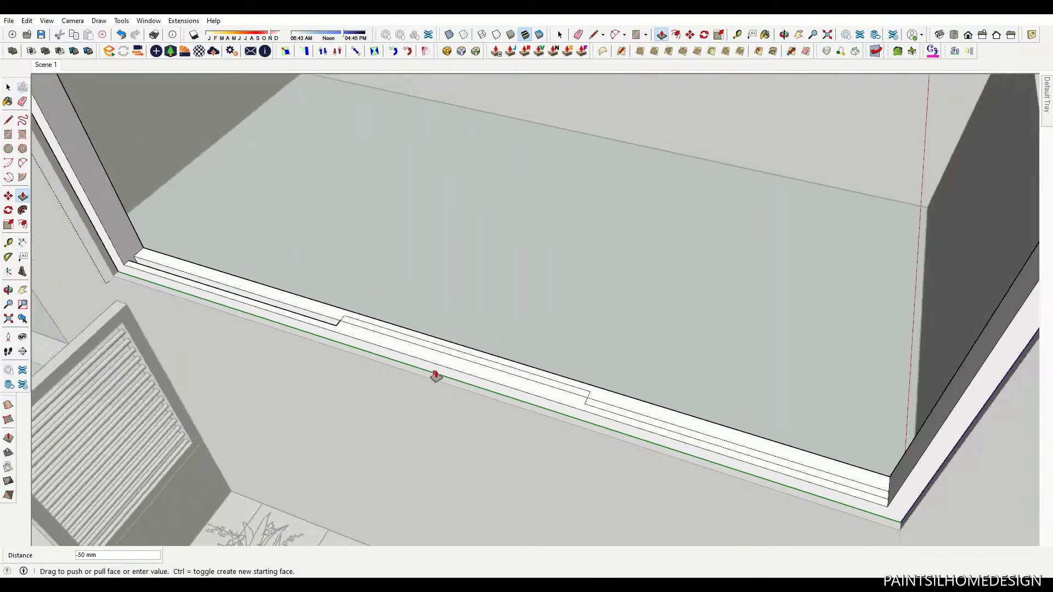
pyautogui.scroll(-4, 546, 266)
pyautogui.scroll(2, 494, 378)
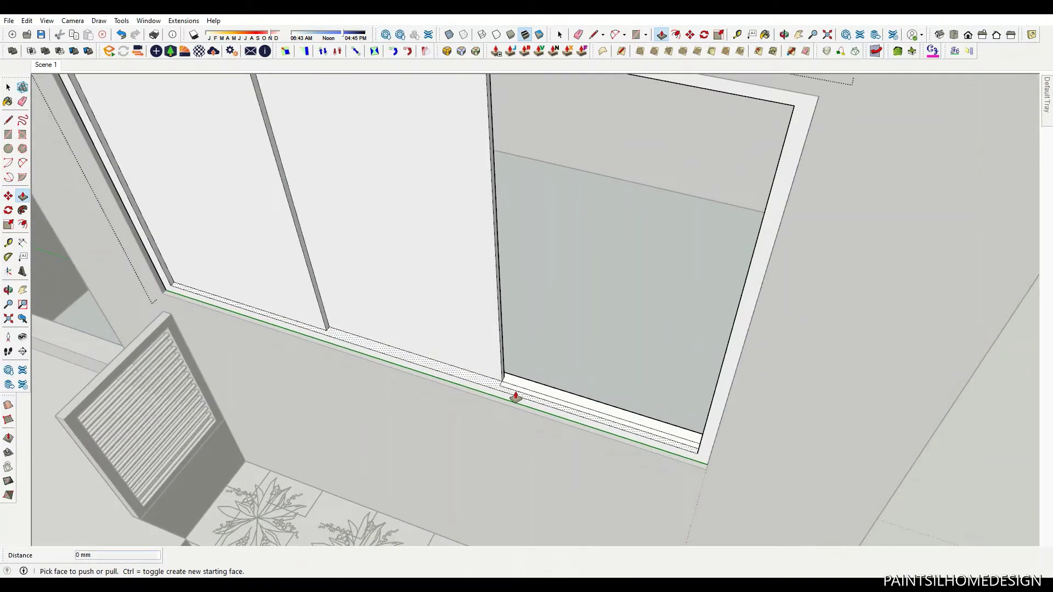
pyautogui.scroll(1, 516, 395)
pyautogui.press('f')
pyautogui.click(287, 264)
pyautogui.write('25')
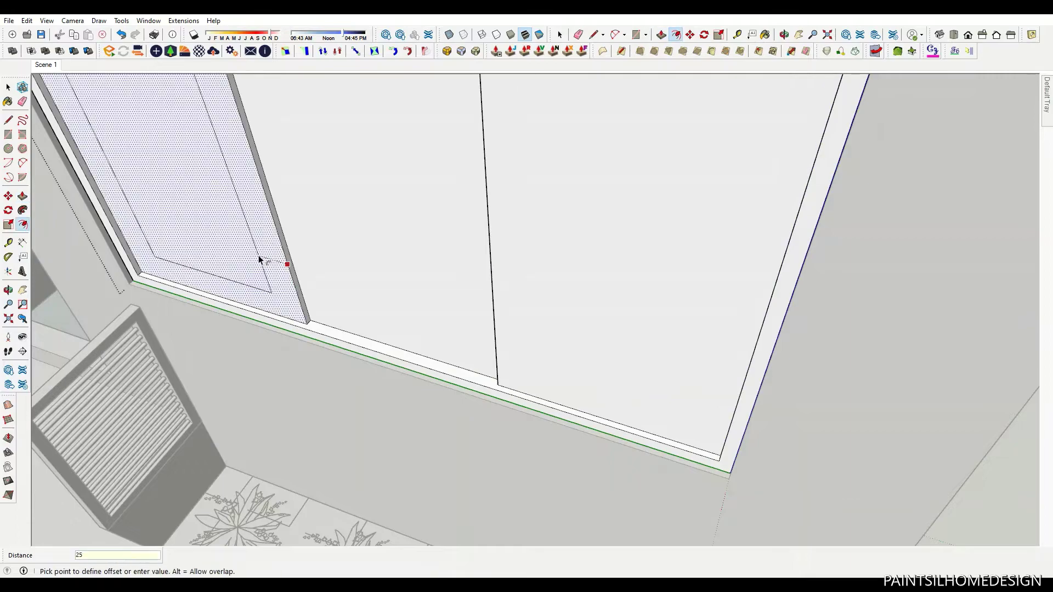
pyautogui.press('Return')
pyautogui.click(376, 247)
pyautogui.doubleClick(629, 270)
# - Push the three window panes back 25 mm to recess them
pyautogui.scroll(-2, 629, 270)
pyautogui.press('p')
pyautogui.click(659, 266)
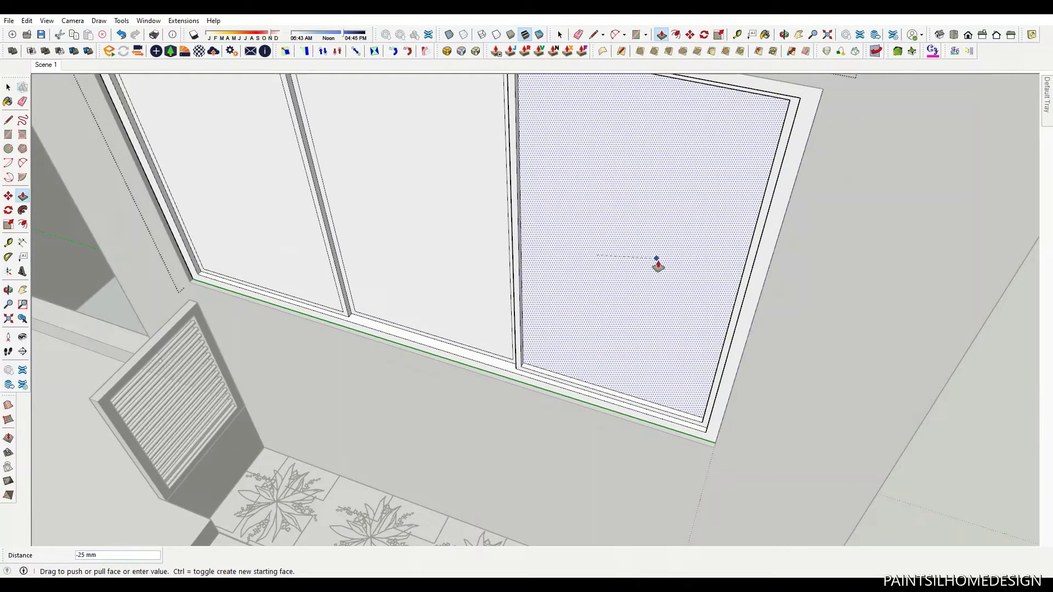
pyautogui.doubleClick(406, 230)
pyautogui.doubleClick(275, 223)
pyautogui.scroll(3, 246, 263)
pyautogui.scroll(2, 237, 267)
# - Draw a frame member rectangle from the sill corner and make it a group
pyautogui.press('r')
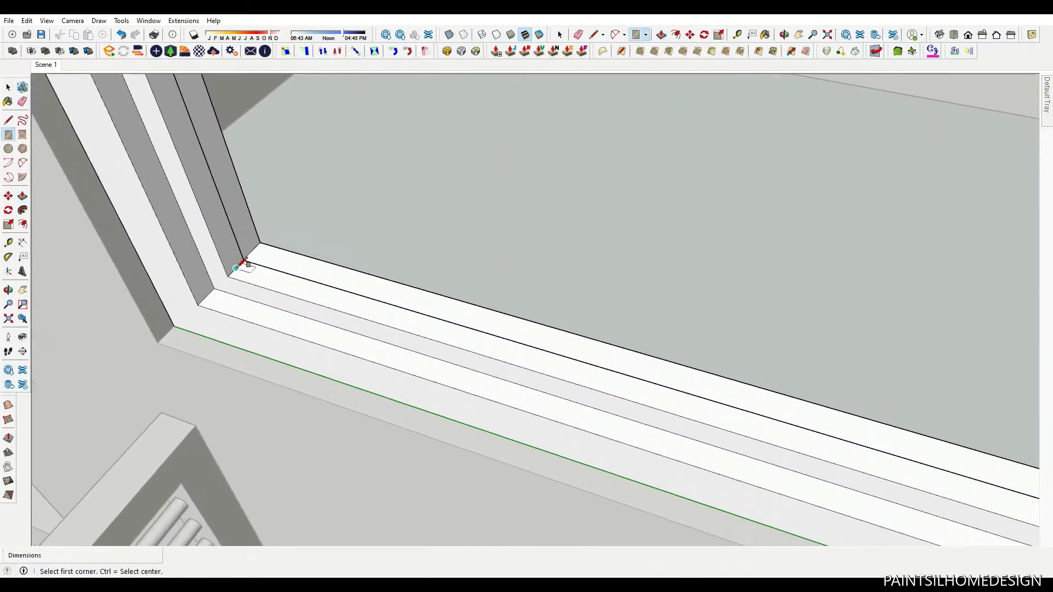
pyautogui.click(236, 267)
pyautogui.scroll(-2, 357, 353)
pyautogui.scroll(-3, 365, 357)
pyautogui.scroll(-3, 447, 301)
pyautogui.scroll(5, 460, 220)
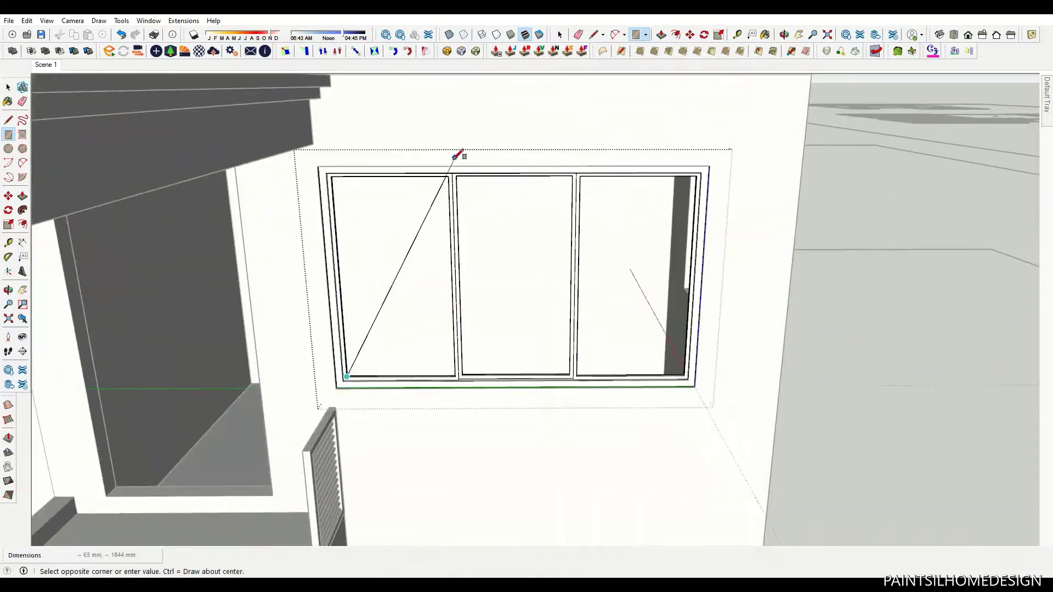
pyautogui.scroll(3, 455, 156)
pyautogui.scroll(3, 455, 159)
pyautogui.scroll(2, 546, 127)
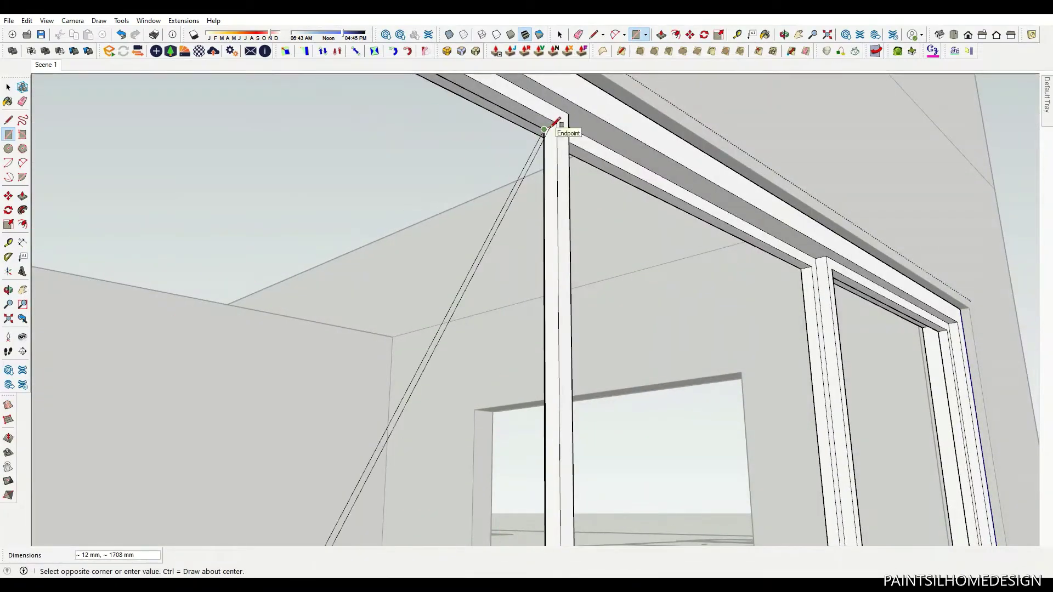
pyautogui.click(551, 125)
pyautogui.press('space')
pyautogui.click(329, 274)
pyautogui.rightClick(542, 144)
pyautogui.click(571, 214)
# - Copy the frame member group to the far end of the window
pyautogui.press('m')
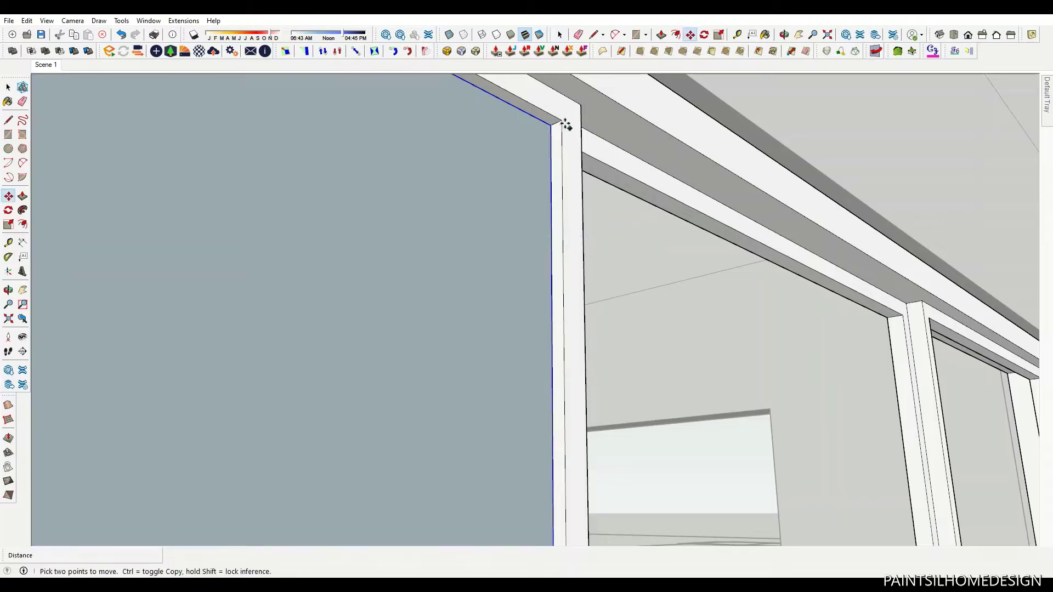
pyautogui.scroll(-5, 900, 330)
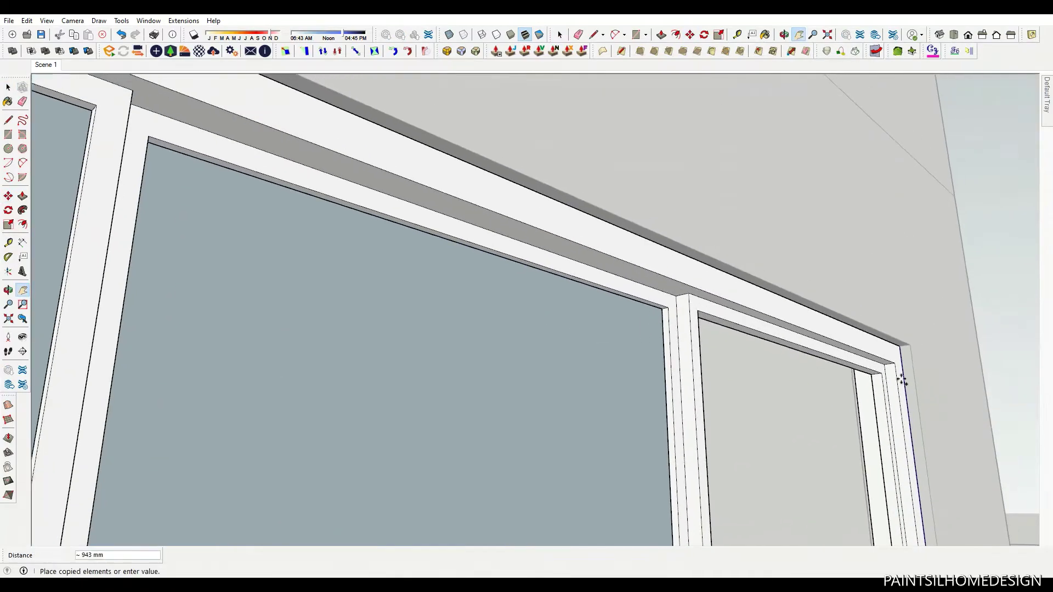
pyautogui.click(883, 369)
pyautogui.moveTo(884, 369)
pyautogui.mouseDown(button='middle')
pyautogui.moveTo(299, 527)
pyautogui.moveTo(621, 337)
pyautogui.moveTo(549, 318)
pyautogui.mouseUp(button='middle')
pyautogui.press('space')
pyautogui.scroll(-5, 622, 337)
pyautogui.scroll(5, 494, 307)
# - Draw a rectangle filling the side-wall window opening and make it a group
pyautogui.press('r')
pyautogui.click(485, 310)
pyautogui.scroll(1, 620, 353)
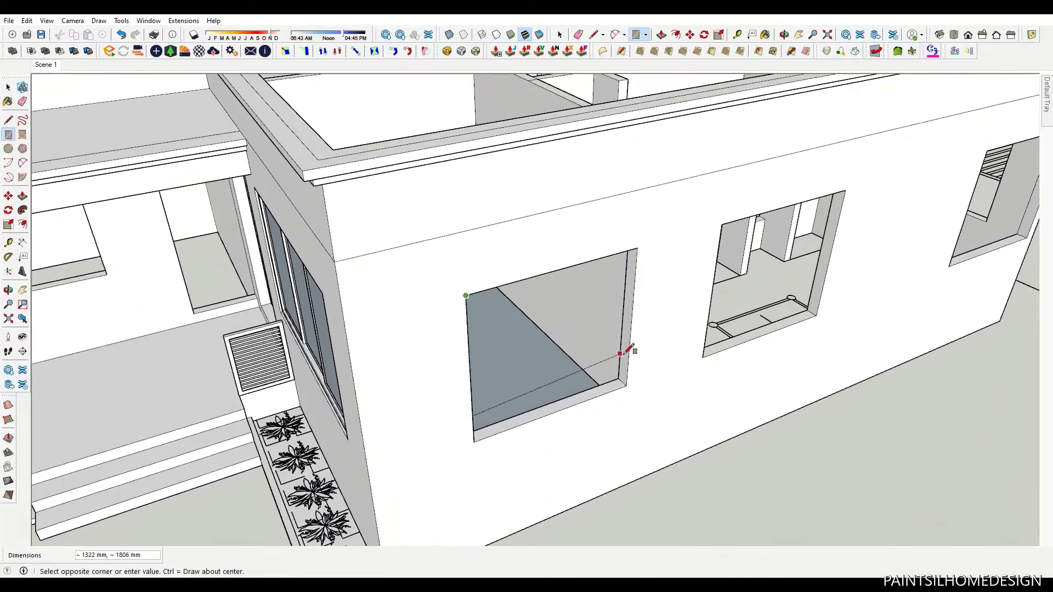
pyautogui.click(629, 354)
pyautogui.press('space')
pyautogui.click(570, 357)
pyautogui.rightClick(571, 354)
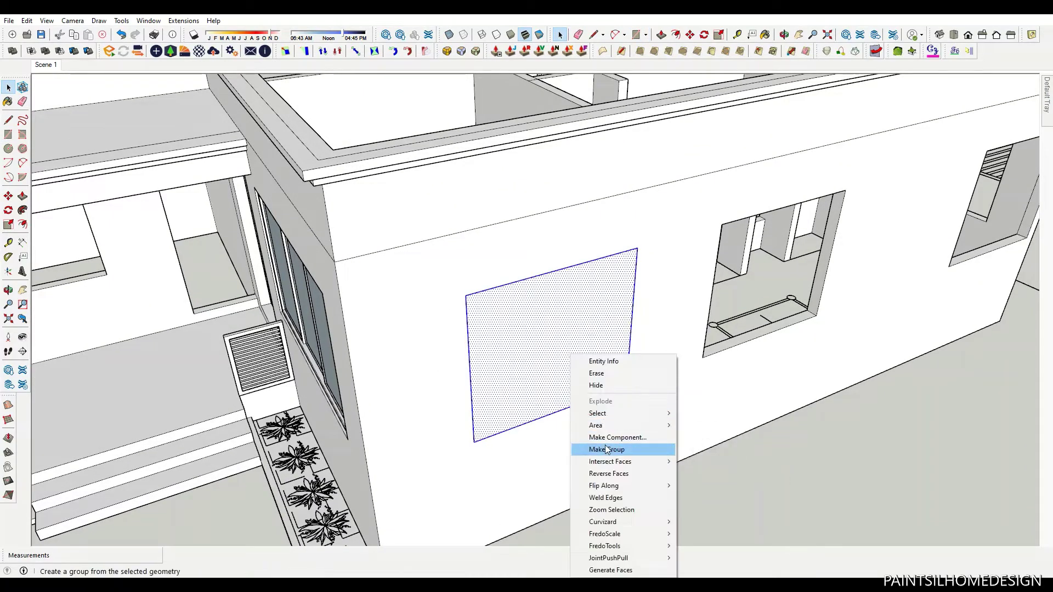
pyautogui.click(626, 447)
# - Inside the group, offset the outline inward and delete the centre face to form the frame
pyautogui.doubleClick(565, 330)
pyautogui.press('f')
pyautogui.click(555, 271)
pyautogui.press('Return')
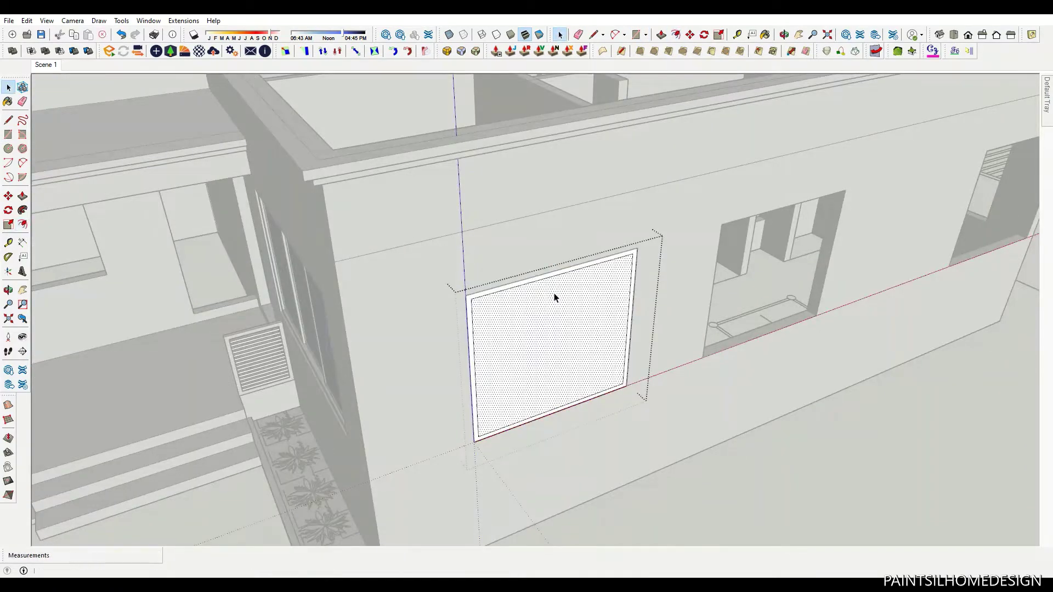
pyautogui.click(556, 296)
pyautogui.press('Delete')
# - Push/Pull the window frame out by 2 and copy its edges
pyautogui.scroll(5, 652, 404)
pyautogui.press('p')
pyautogui.click(607, 388)
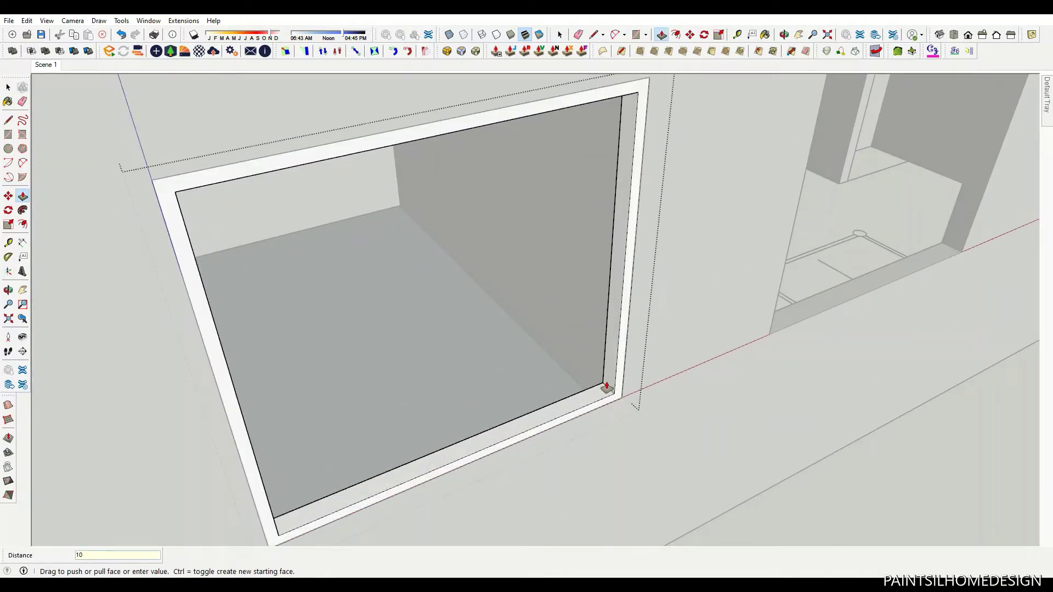
pyautogui.write('2')
pyautogui.press('Return')
pyautogui.scroll(5, 622, 400)
pyautogui.press('space')
pyautogui.hotkey('ctrl', 'a')
pyautogui.press('m')
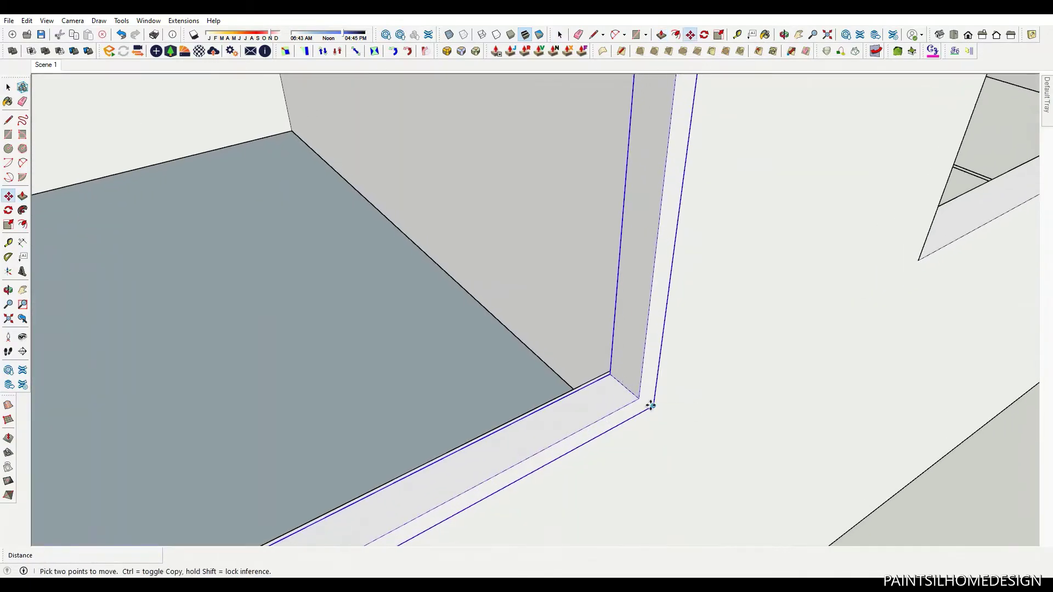
pyautogui.press('space')
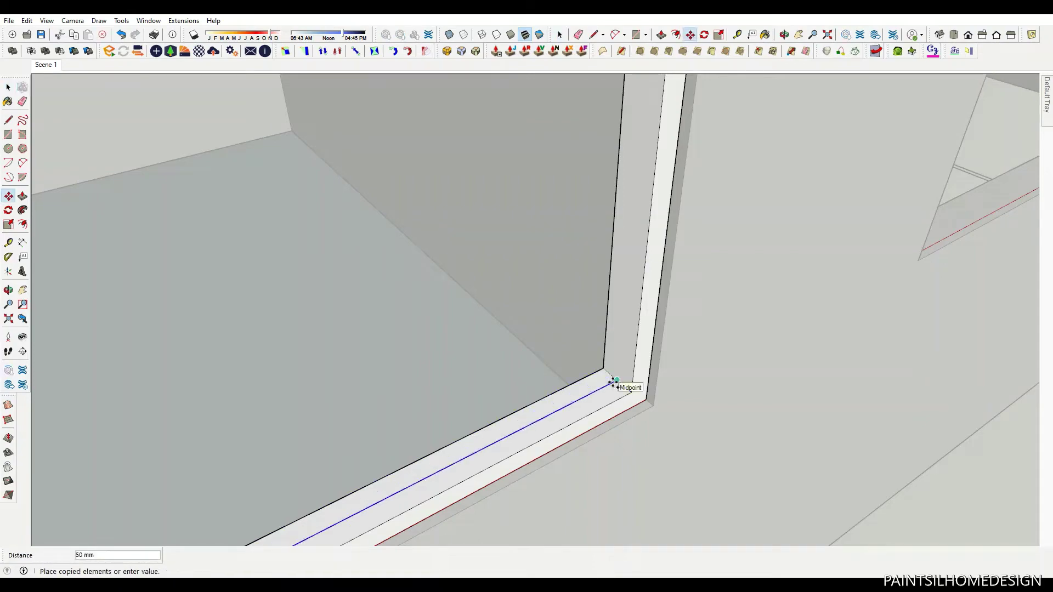
# - Draw a cross line on the frame bottom and pull out the sill strip
pyautogui.press('space')
pyautogui.scroll(-5, 609, 376)
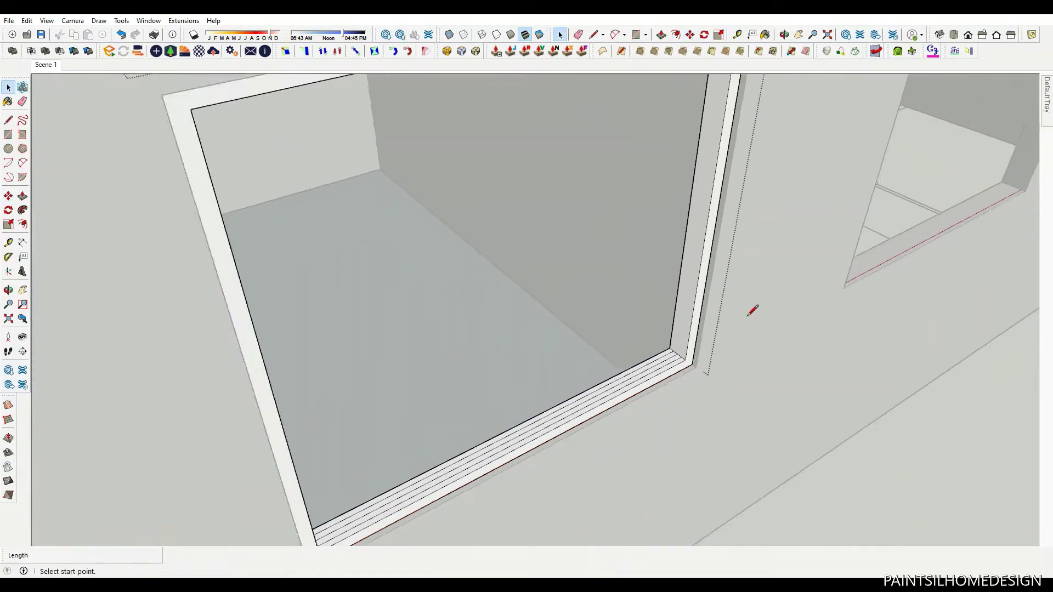
pyautogui.scroll(-3, 609, 376)
pyautogui.press('l')
pyautogui.scroll(8, 603, 389)
pyautogui.click(603, 396)
pyautogui.scroll(5, 582, 378)
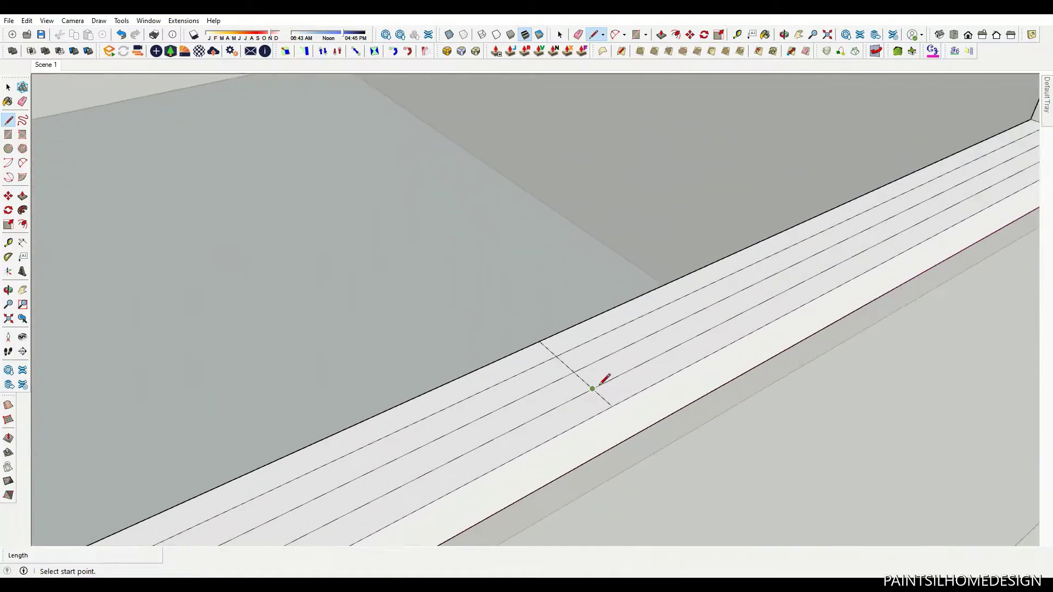
pyautogui.press('e')
pyautogui.press('p')
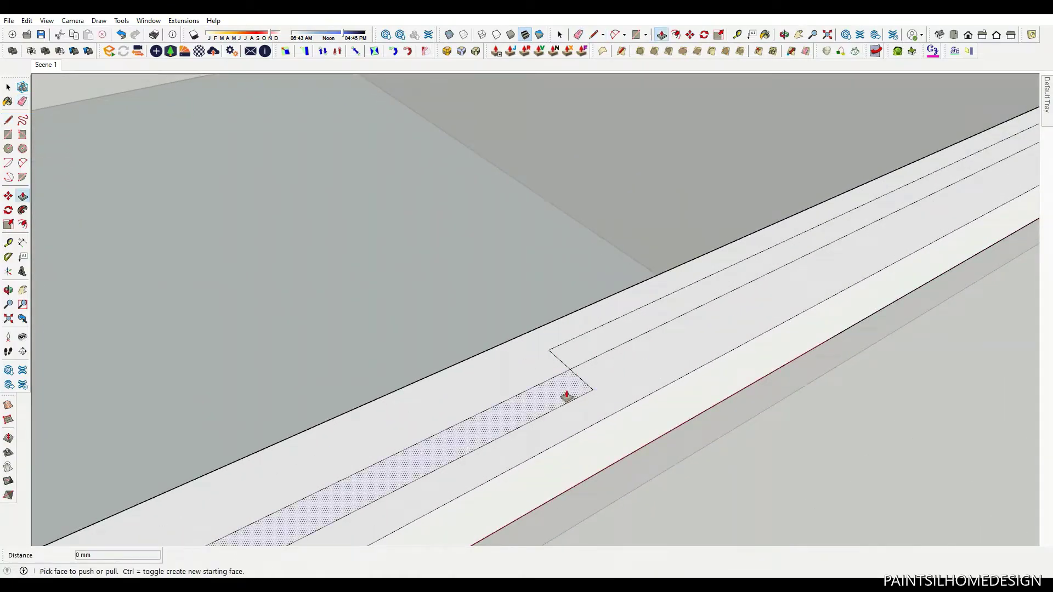
pyautogui.click(567, 395)
pyautogui.scroll(-5, 559, 430)
pyautogui.scroll(-4, 581, 364)
pyautogui.scroll(5, 564, 417)
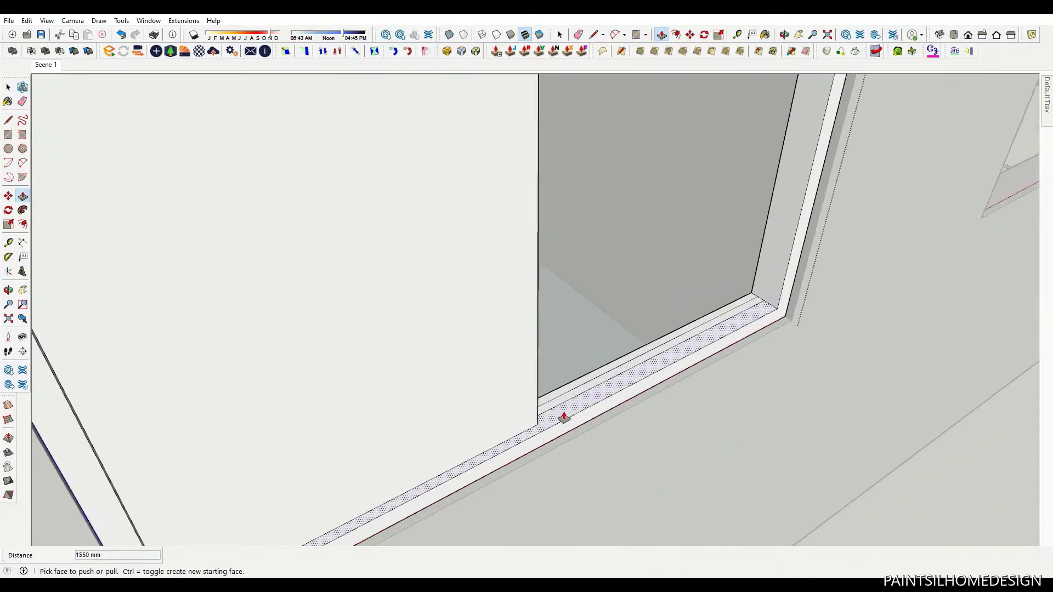
# - Offset the panel faces into sash frames and recess both glass panes
pyautogui.press('f')
pyautogui.press('Return')
pyautogui.doubleClick(592, 327)
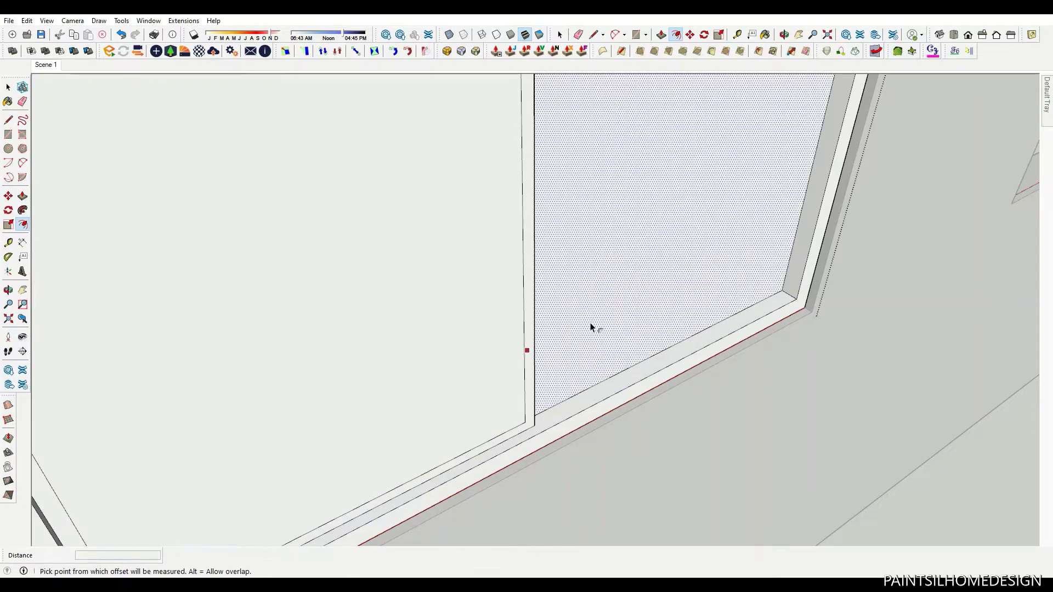
pyautogui.press('p')
pyautogui.click(629, 313)
pyautogui.click(487, 369)
pyautogui.doubleClick(487, 369)
pyautogui.scroll(2, 777, 280)
# - Draw a rectangle for the second sash and group it
pyautogui.press('r')
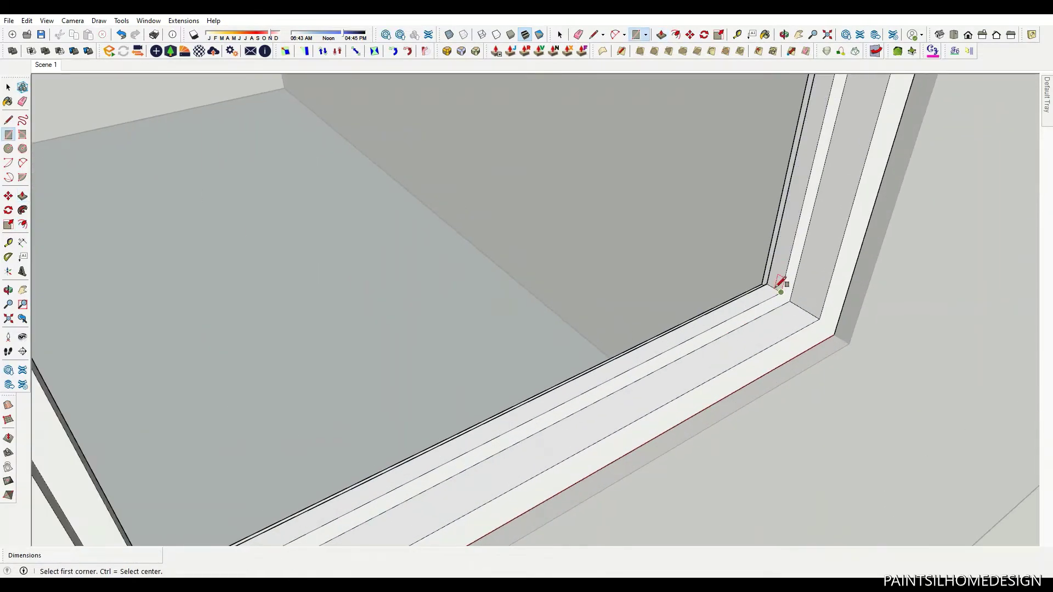
pyautogui.click(777, 283)
pyautogui.scroll(-3, 783, 296)
pyautogui.scroll(-5, 787, 337)
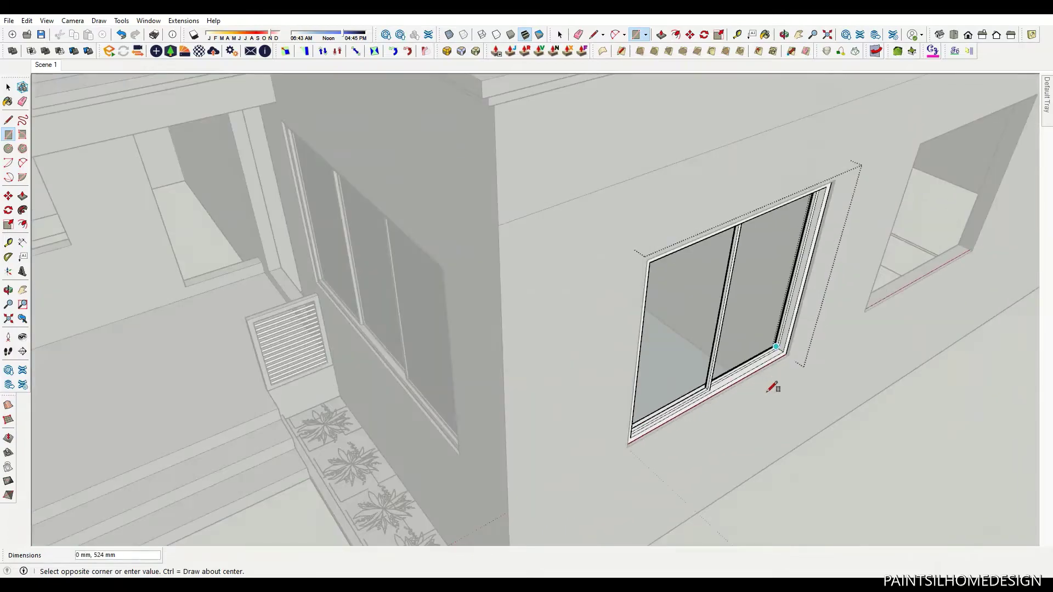
pyautogui.moveTo(776, 381); pyautogui.dragTo(408, 339, button='middle')
pyautogui.scroll(3, 384, 219)
pyautogui.scroll(3, 406, 181)
pyautogui.scroll(3, 420, 165)
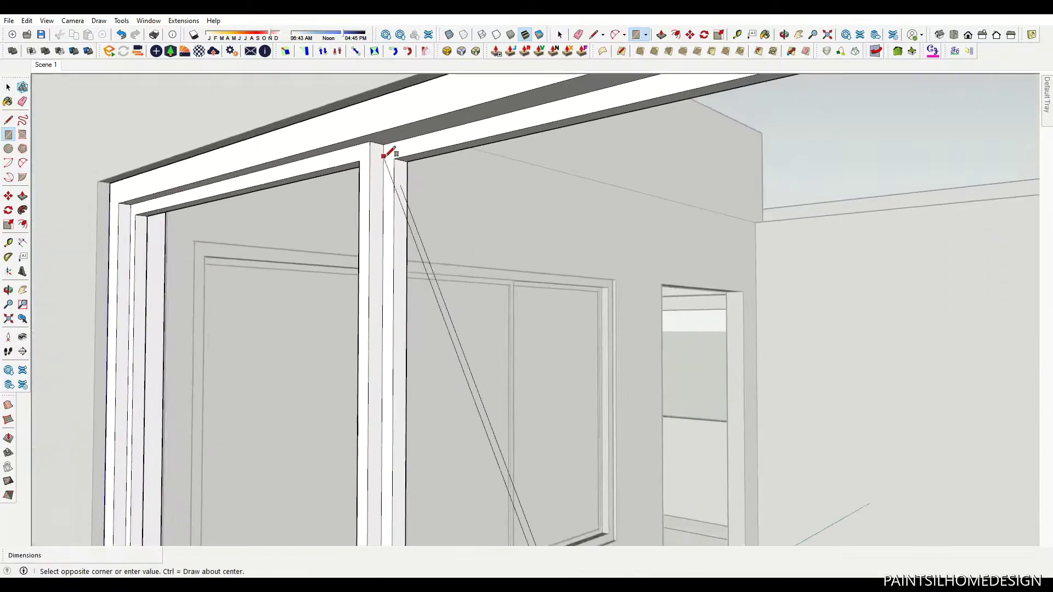
pyautogui.scroll(2, 422, 162)
pyautogui.click(423, 162)
pyautogui.press('space')
pyautogui.rightClick(434, 188)
pyautogui.click(472, 281)
# - Move the sash group into place within the window frame
pyautogui.press('m')
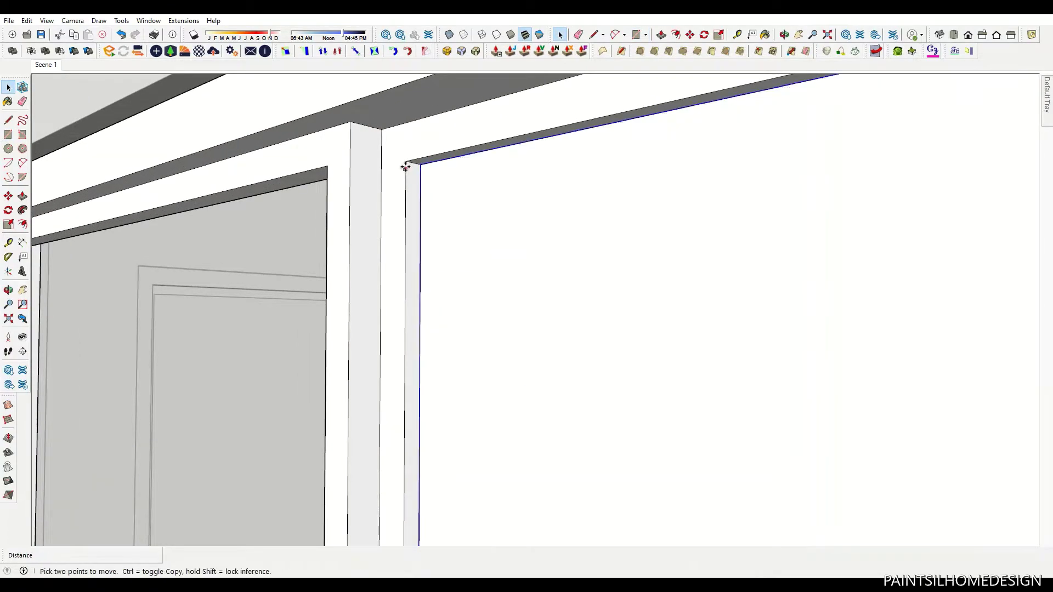
pyautogui.click(417, 163)
pyautogui.scroll(-3, 126, 226)
pyautogui.press('space')
pyautogui.scroll(5, 517, 296)
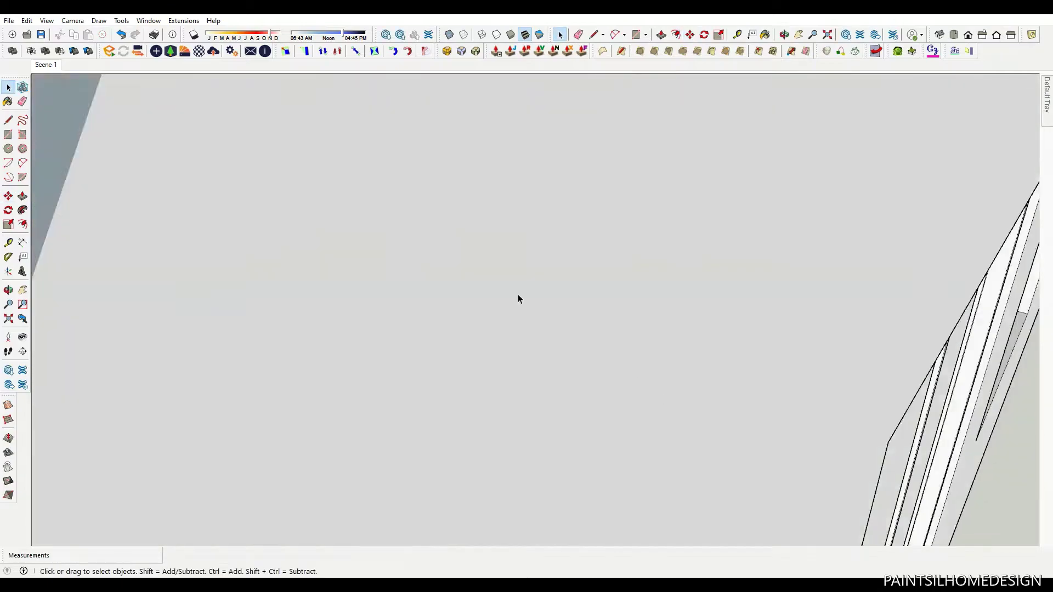
pyautogui.scroll(-2, 182, 165)
pyautogui.scroll(-2, 182, 169)
pyautogui.scroll(-2, 414, 282)
# - Copy the sliding window into the next opening
pyautogui.press('m')
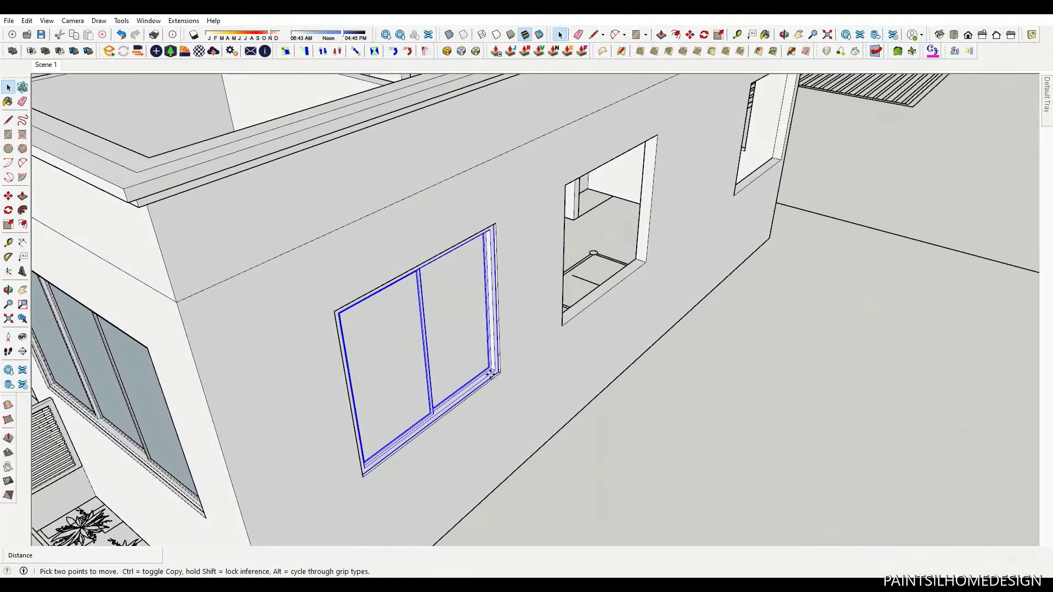
pyautogui.scroll(4, 511, 373)
pyautogui.scroll(-3, 531, 298)
pyautogui.scroll(3, 548, 266)
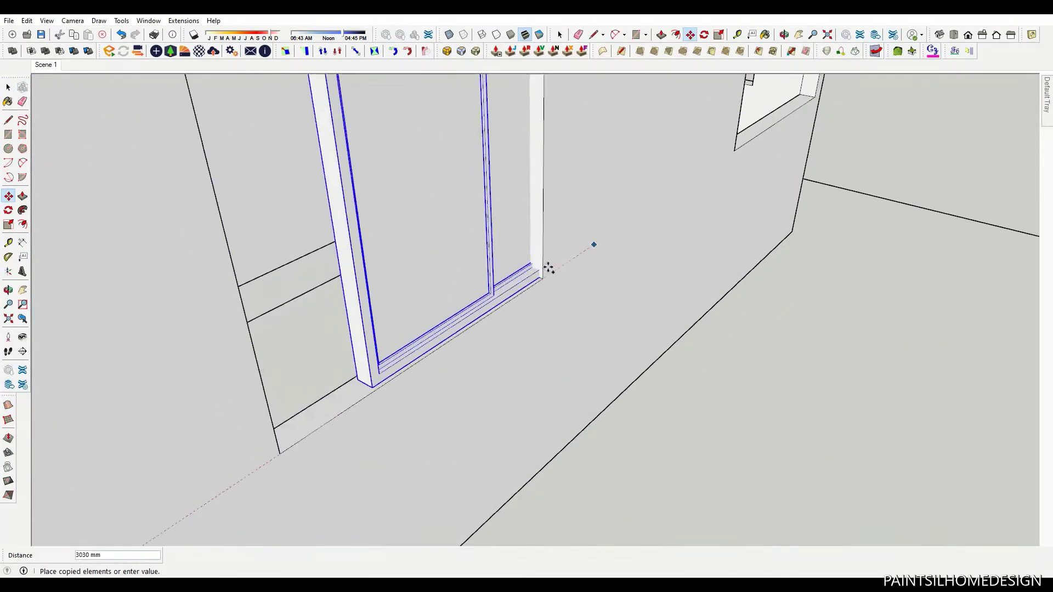
pyautogui.scroll(-4, 454, 341)
pyautogui.moveTo(388, 372); pyautogui.dragTo(395, 362, button='middle')
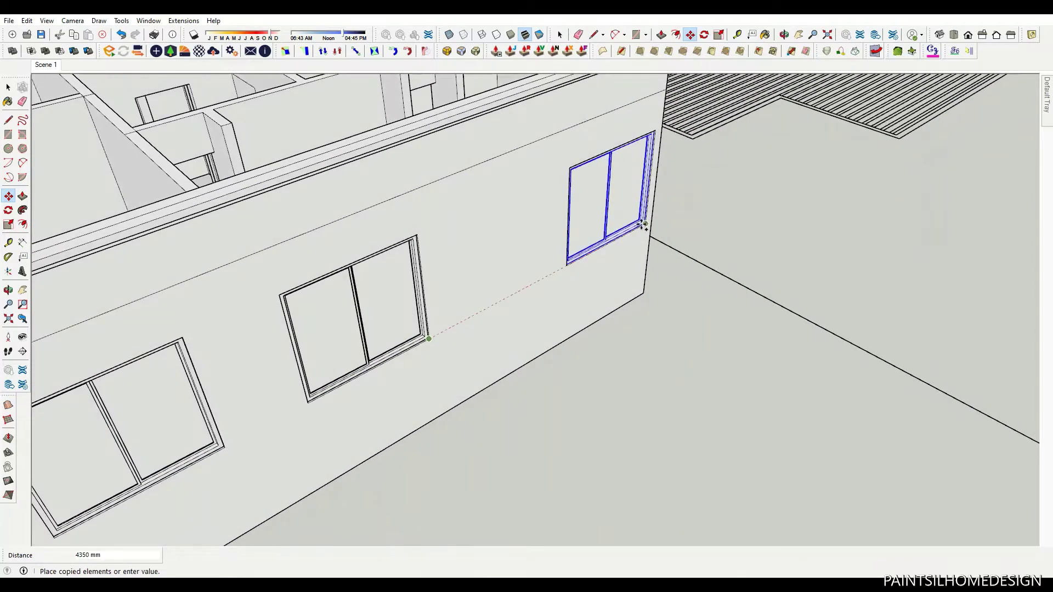
pyautogui.scroll(4, 666, 228)
pyautogui.scroll(-4, 475, 307)
pyautogui.moveTo(476, 307); pyautogui.dragTo(439, 290, button='middle')
pyautogui.scroll(-4, 439, 291)
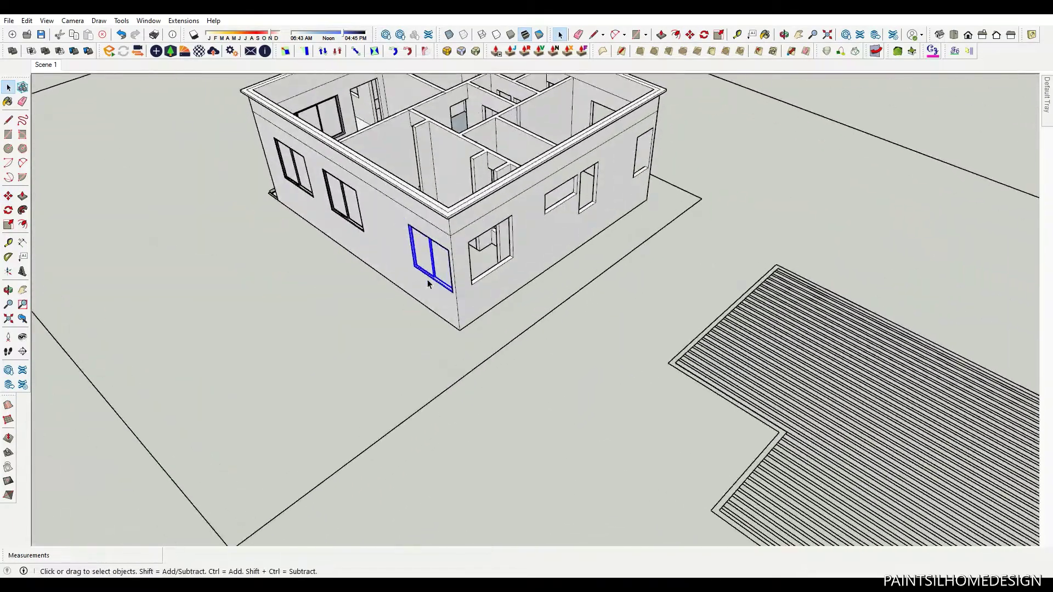
pyautogui.scroll(4, 434, 356)
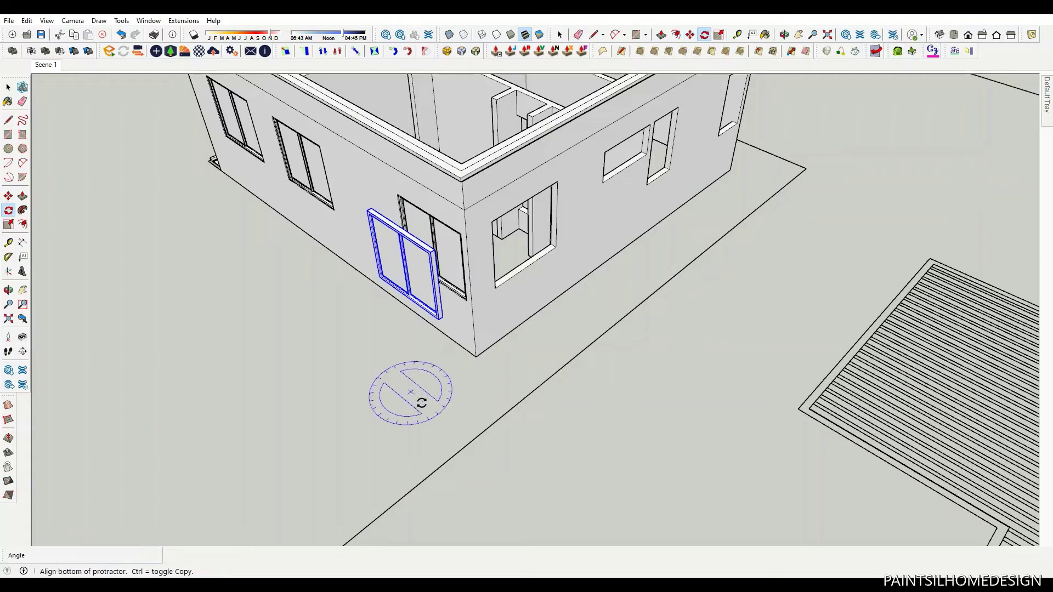
# - Rotate the window copy 90° and set it into the adjacent wall opening
pyautogui.click(419, 339)
pyautogui.scroll(3, 419, 338)
pyautogui.press('m')
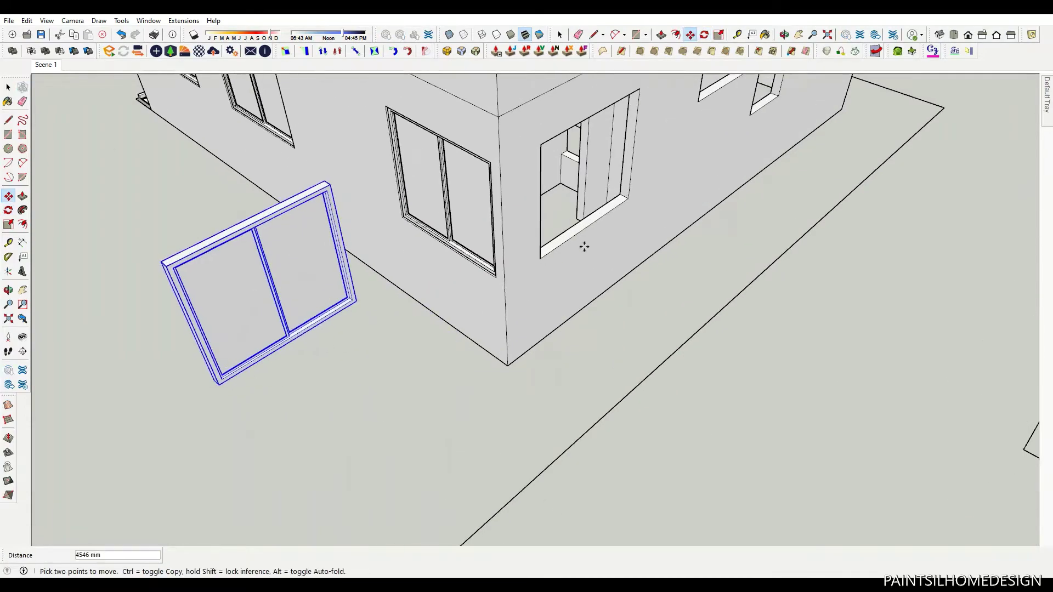
pyautogui.hotkey('ctrl', 'z')
pyautogui.scroll(3, 584, 247)
pyautogui.click(494, 294)
pyautogui.write('25')
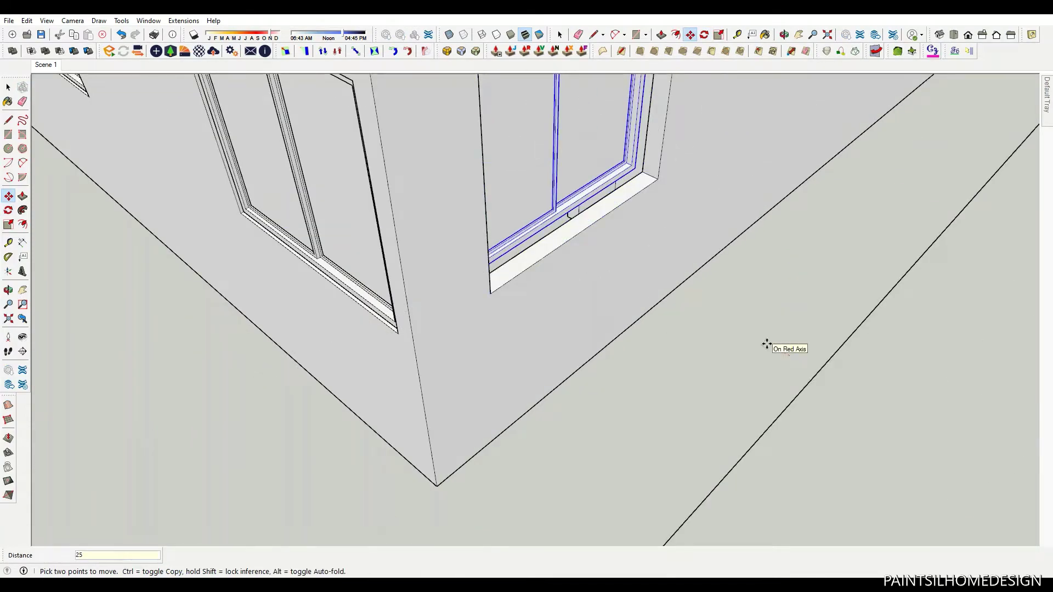
pyautogui.press('Return')
pyautogui.scroll(-5, 767, 344)
pyautogui.moveTo(559, 321); pyautogui.dragTo(246, 265, button='middle')
# - Erase stray edges and orbit around to the rear of the house
pyautogui.press('space')
pyautogui.scroll(5, 633, 244)
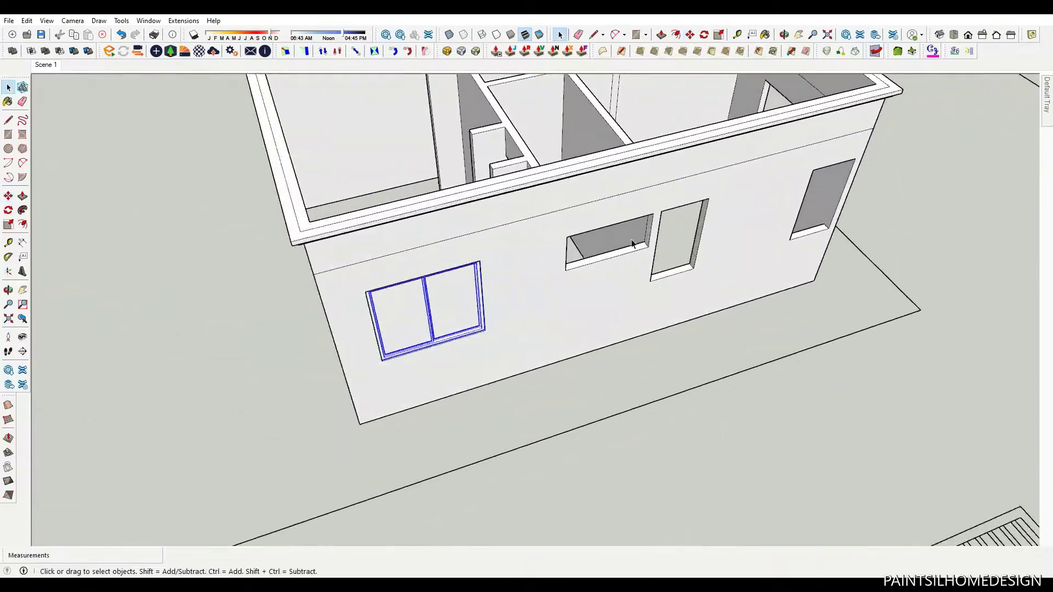
pyautogui.scroll(-5, 633, 245)
pyautogui.press('e')
pyautogui.moveTo(640, 170)
pyautogui.mouseDown(button='middle')
pyautogui.moveTo(806, 294)
pyautogui.moveTo(581, 287)
pyautogui.moveTo(203, 228)
pyautogui.mouseUp(button='middle')
pyautogui.scroll(3, 806, 294)
pyautogui.scroll(3, 487, 169)
pyautogui.press('space')
pyautogui.scroll(3, 487, 168)
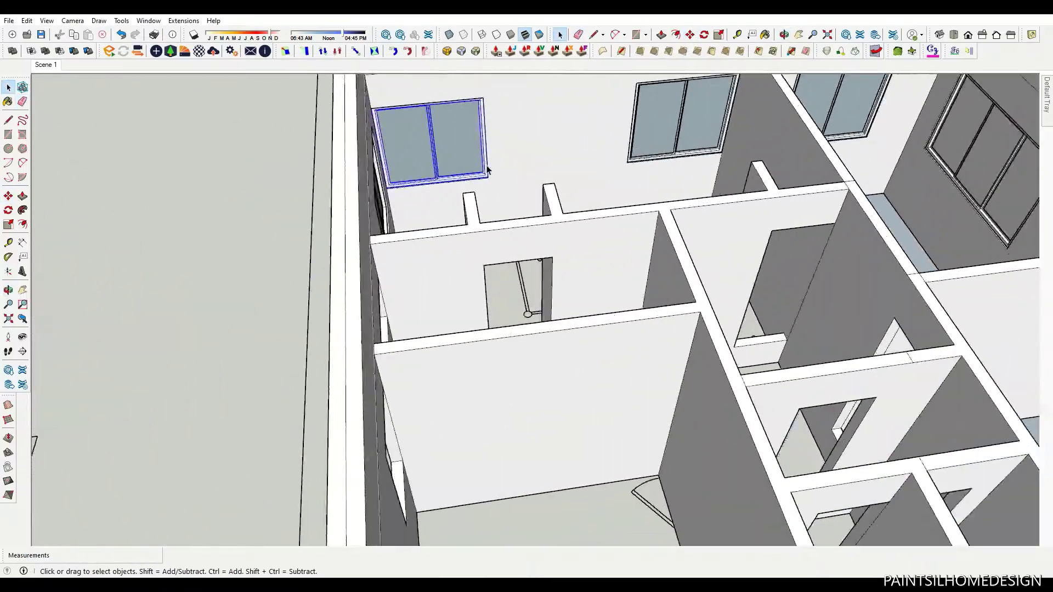
# - Copy the window to the rear wall opening from its corner
pyautogui.press('m')
pyautogui.scroll(3, 488, 169)
pyautogui.press('ctrl')
pyautogui.click(482, 188)
pyautogui.scroll(-5, 482, 188)
pyautogui.scroll(5, 528, 311)
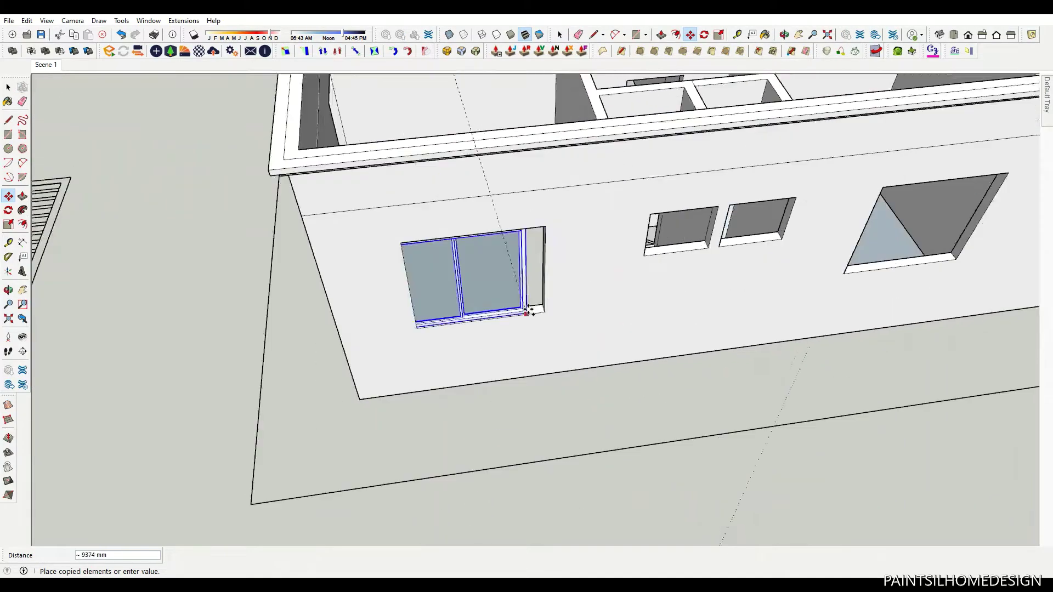
pyautogui.scroll(1, 528, 311)
pyautogui.scroll(-3, 399, 298)
pyautogui.scroll(2, 677, 280)
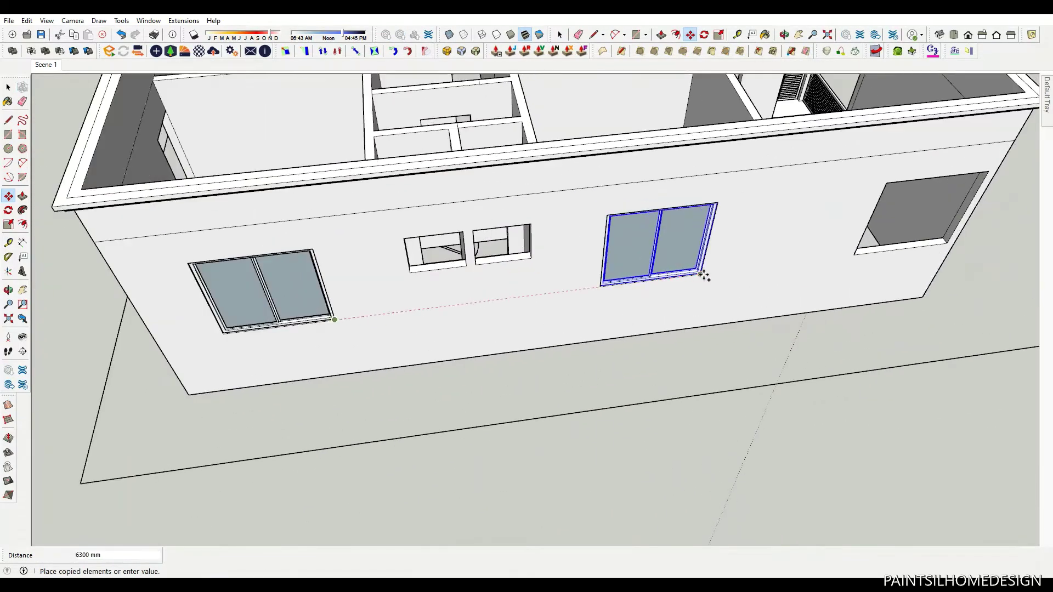
# - Copy the window into the porch opening, then erase leftovers near the side-wall window
pyautogui.moveTo(613, 266)
pyautogui.mouseDown()
pyautogui.moveTo(96, 181)
pyautogui.moveTo(134, 150)
pyautogui.moveTo(442, 319)
pyautogui.moveTo(392, 333)
pyautogui.mouseUp()
pyautogui.scroll(5, 392, 332)
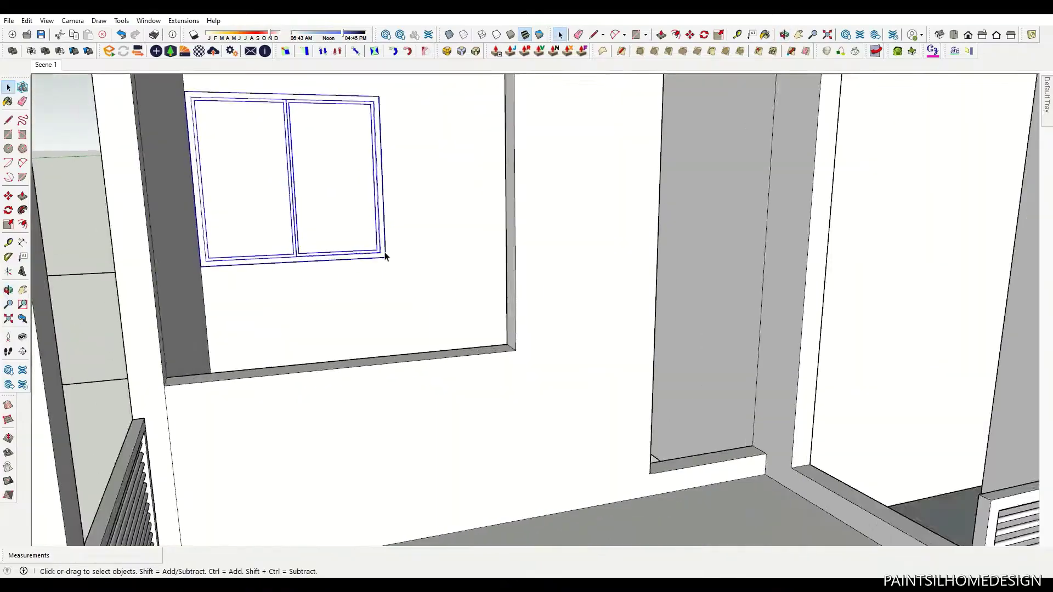
pyautogui.press('m')
pyautogui.press('ctrl')
pyautogui.click(521, 354)
pyautogui.scroll(-10, 522, 354)
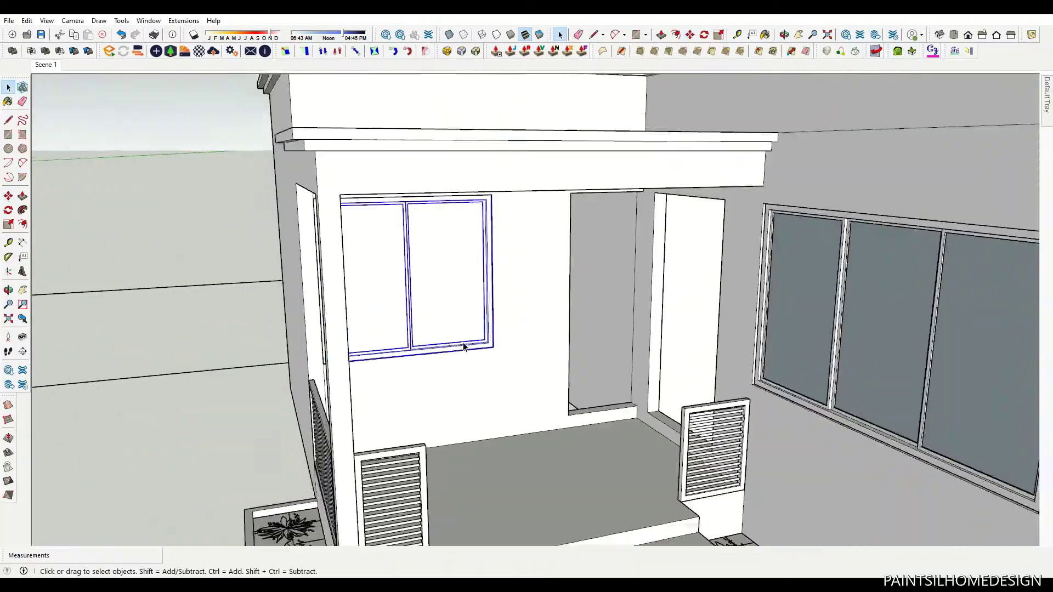
pyautogui.press('e')
pyautogui.moveTo(545, 292)
pyautogui.mouseDown(button='middle')
pyautogui.moveTo(377, 369)
pyautogui.moveTo(682, 376)
pyautogui.mouseUp(button='middle')
pyautogui.scroll(5, 567, 377)
pyautogui.scroll(5, 548, 239)
# - Offset the window opening's face inward 50 mm to form the frame border
pyautogui.press('r')
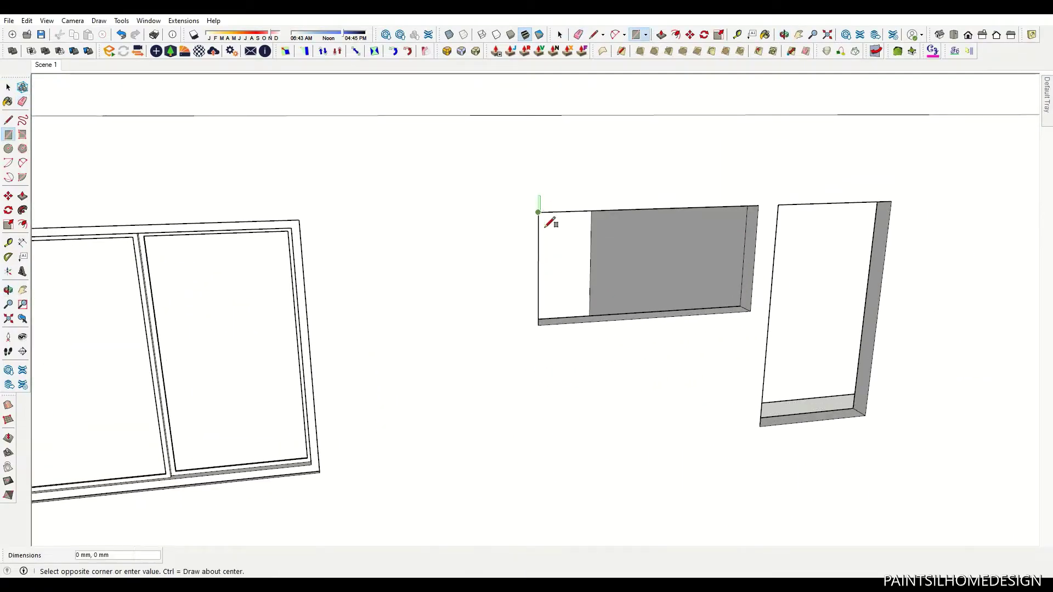
pyautogui.moveTo(707, 258); pyautogui.dragTo(700, 268, button='middle')
pyautogui.press('f')
pyautogui.click(707, 220)
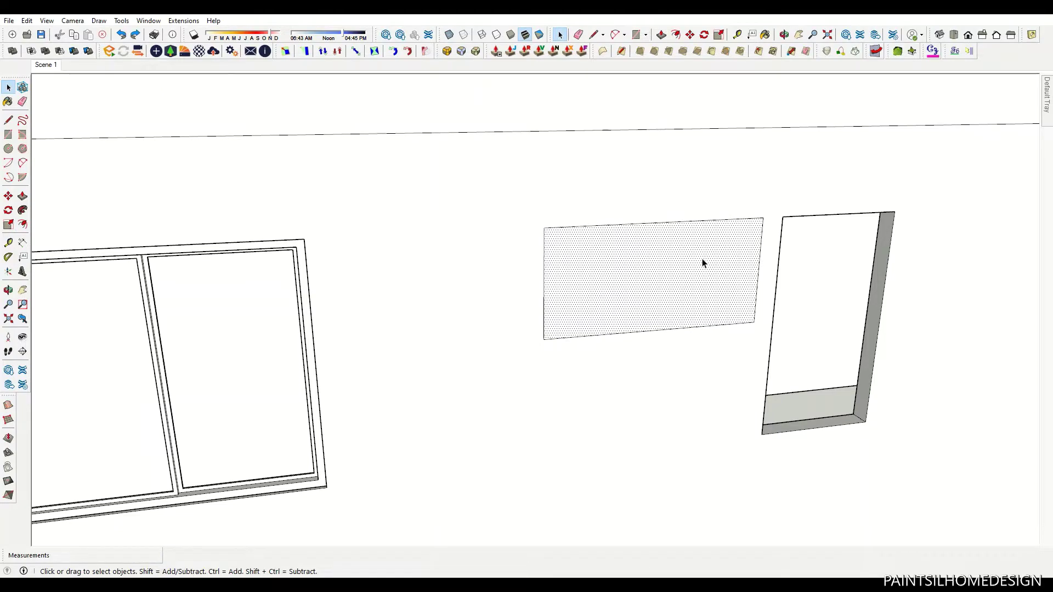
pyautogui.press('Escape')
pyautogui.press('f')
pyautogui.click(687, 221)
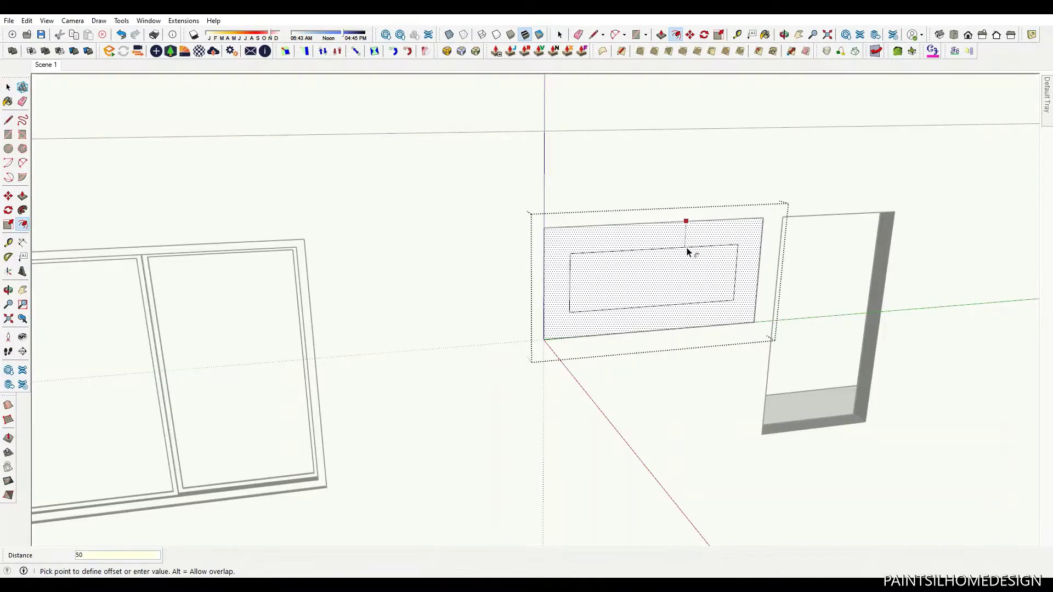
pyautogui.moveTo(689, 252)
pyautogui.mouseDown(button='middle')
pyautogui.moveTo(802, 416)
pyautogui.moveTo(486, 195)
pyautogui.moveTo(644, 350)
pyautogui.mouseUp(button='middle')
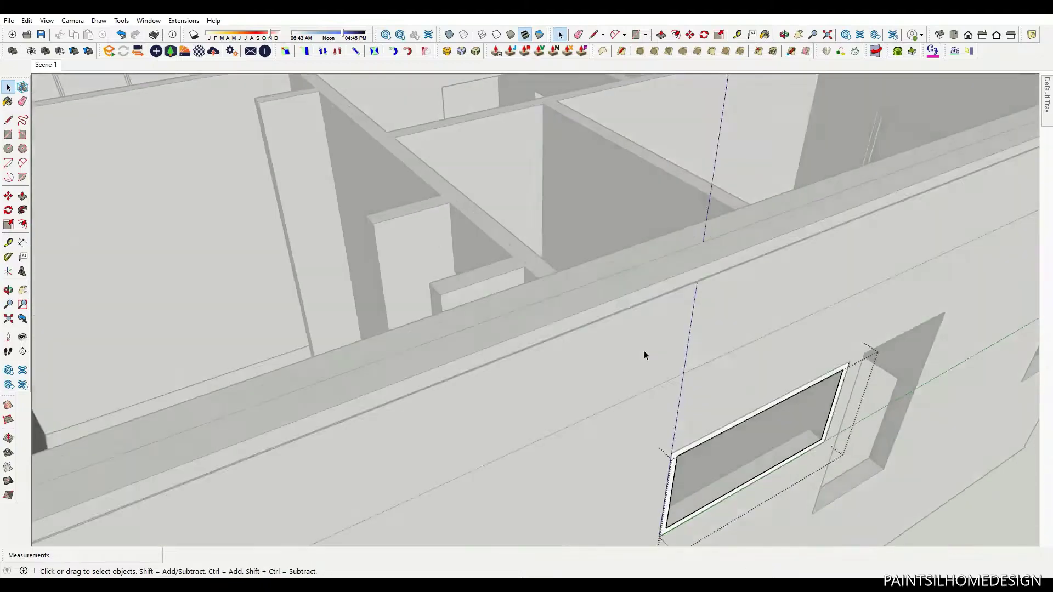
pyautogui.scroll(-3, 634, 355)
pyautogui.scroll(3, 635, 355)
pyautogui.scroll(2, 618, 323)
# - Push/pull the window frame to give it depth and move it 25 mm into the opening
pyautogui.press('p')
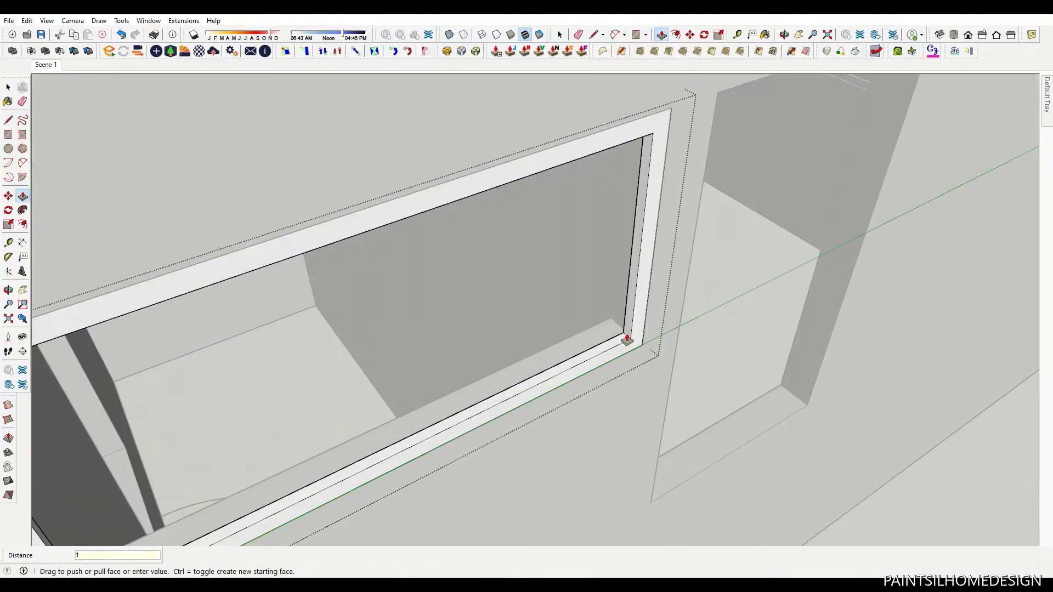
pyautogui.press('Escape')
pyautogui.press('m')
pyautogui.click(642, 344)
pyautogui.write('25')
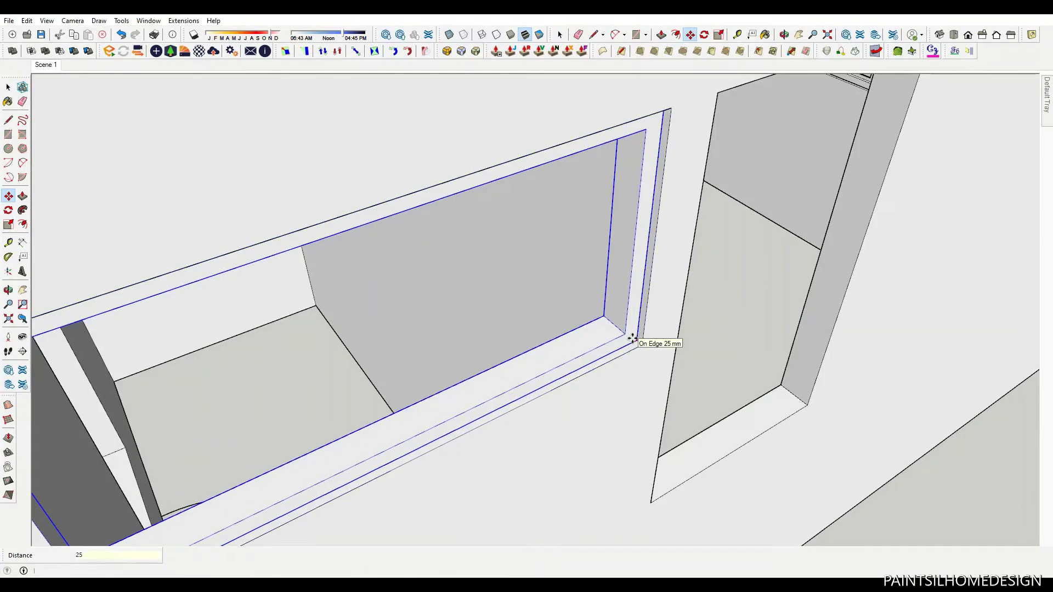
pyautogui.press('Return')
pyautogui.press('space')
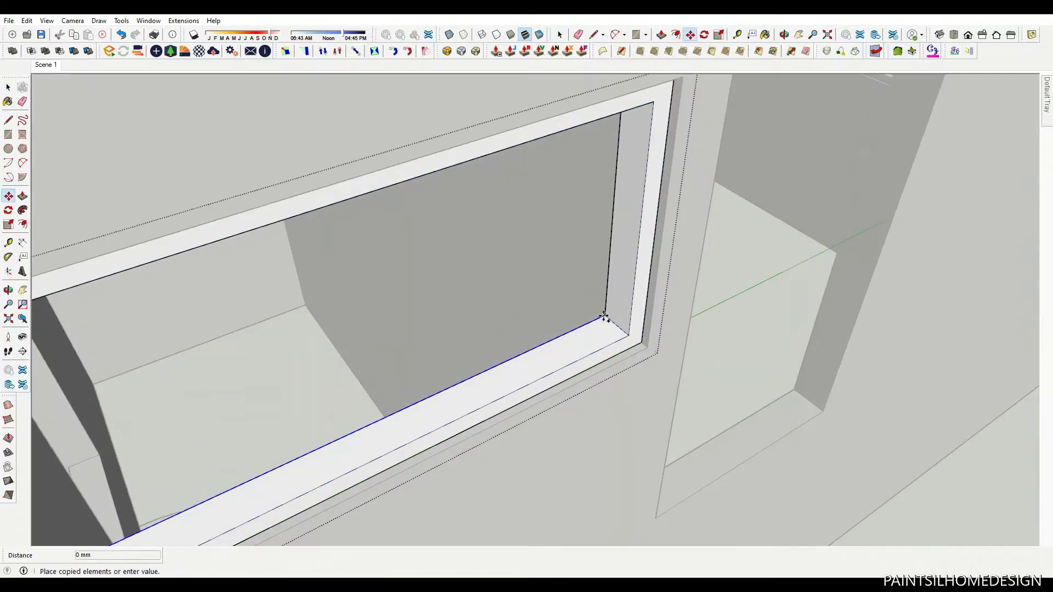
pyautogui.scroll(2, 605, 317)
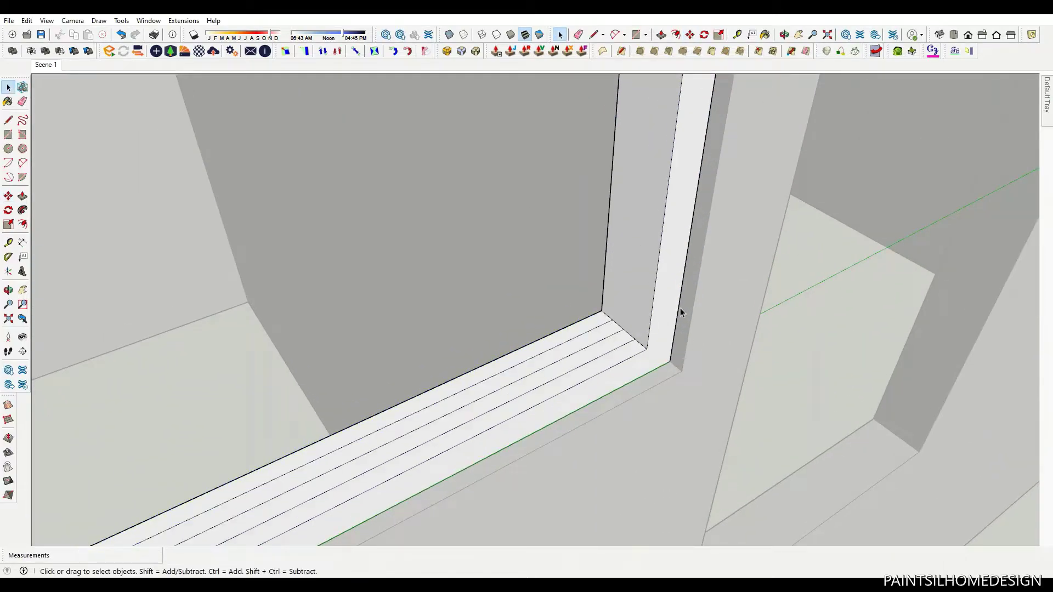
pyautogui.scroll(-3, 680, 312)
# - Tidy up the window frame's geometry with lines and erase the stray edges
pyautogui.press('l')
pyautogui.scroll(1, 469, 383)
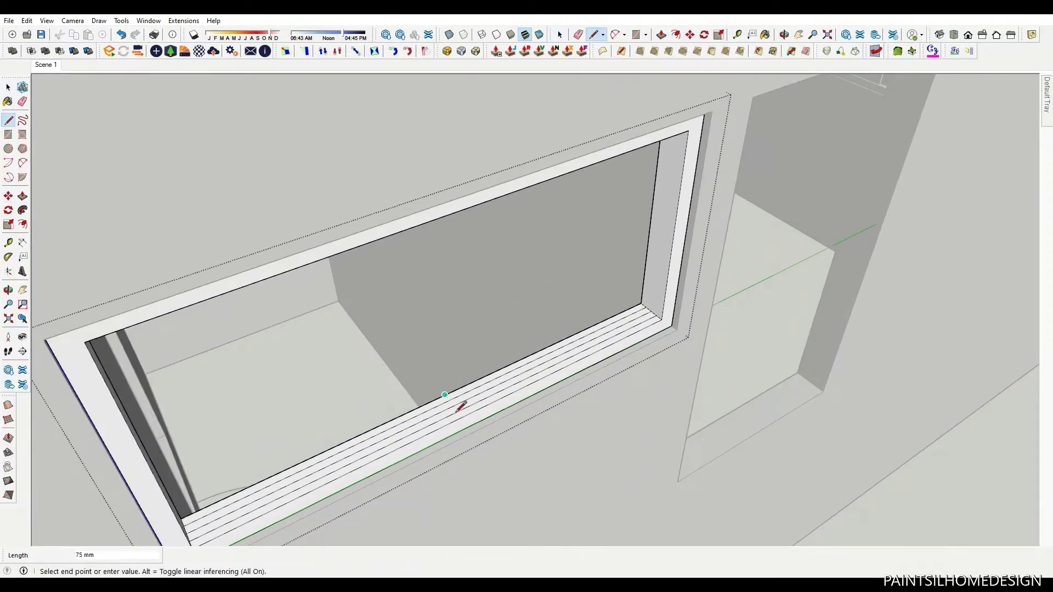
pyautogui.scroll(3, 462, 417)
pyautogui.press('e')
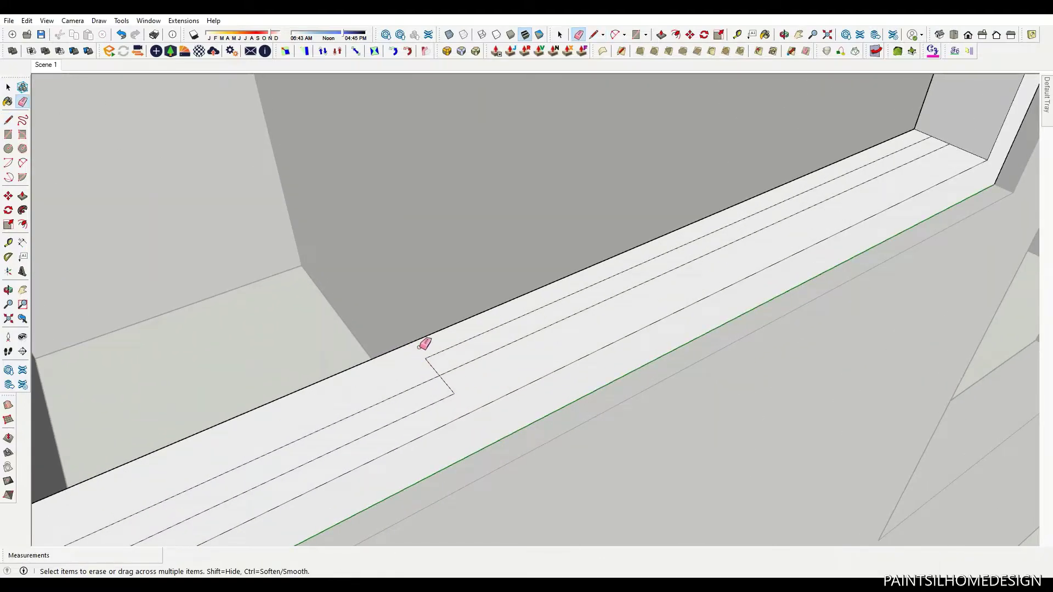
pyautogui.scroll(-4, 433, 405)
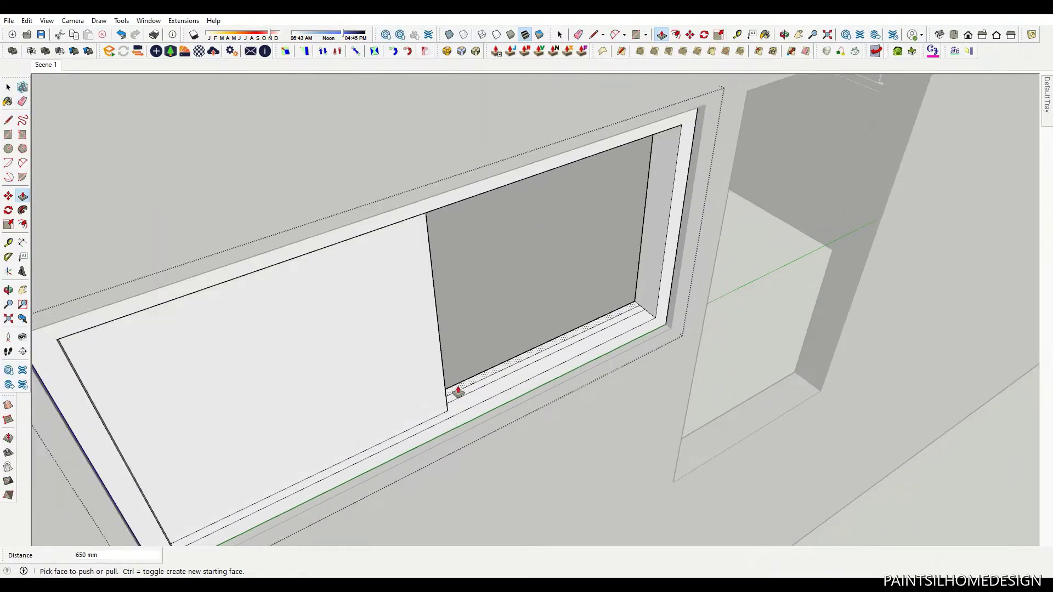
# - Offset the glass panes 25 mm and push the panes through to recess them
pyautogui.press('f')
pyautogui.click(500, 378)
pyautogui.press('Return')
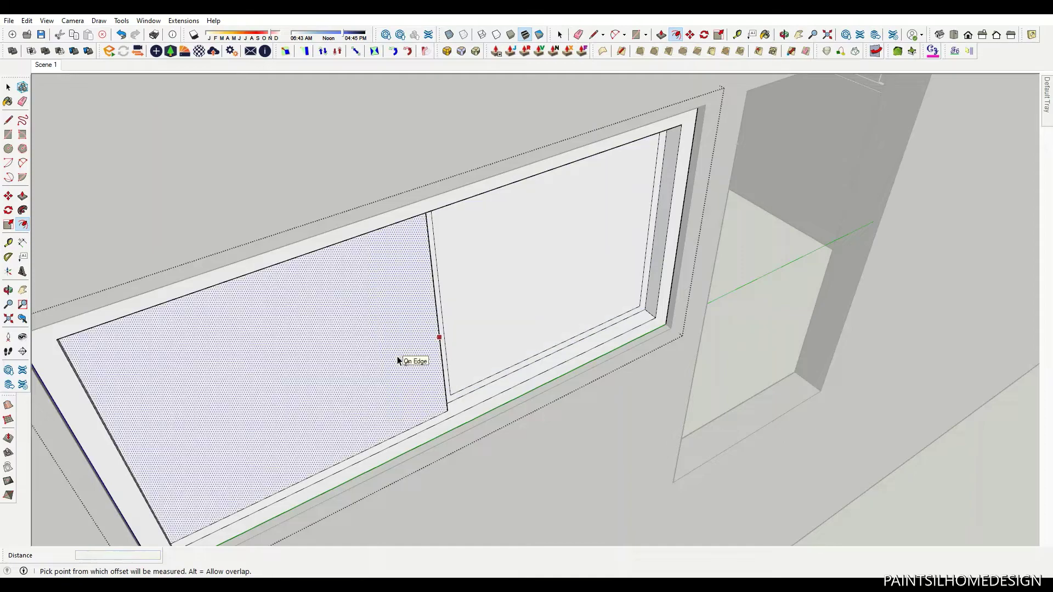
pyautogui.doubleClick(405, 389)
pyautogui.scroll(3, 440, 394)
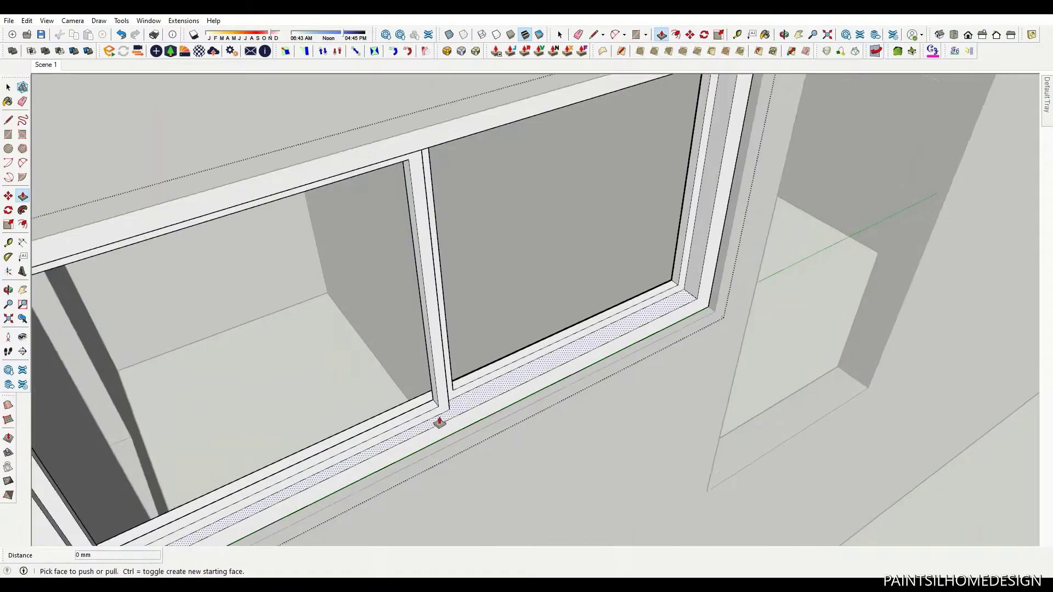
pyautogui.scroll(2, 438, 406)
# - Draw a sash panel rectangle within the window frame
pyautogui.press('r')
pyautogui.scroll(-5, 364, 417)
pyautogui.moveTo(364, 417)
pyautogui.mouseDown(button='middle')
pyautogui.moveTo(364, 369)
pyautogui.moveTo(306, 275)
pyautogui.mouseUp(button='middle')
pyautogui.scroll(4, 303, 154)
pyautogui.scroll(3, 299, 156)
pyautogui.scroll(3, 263, 146)
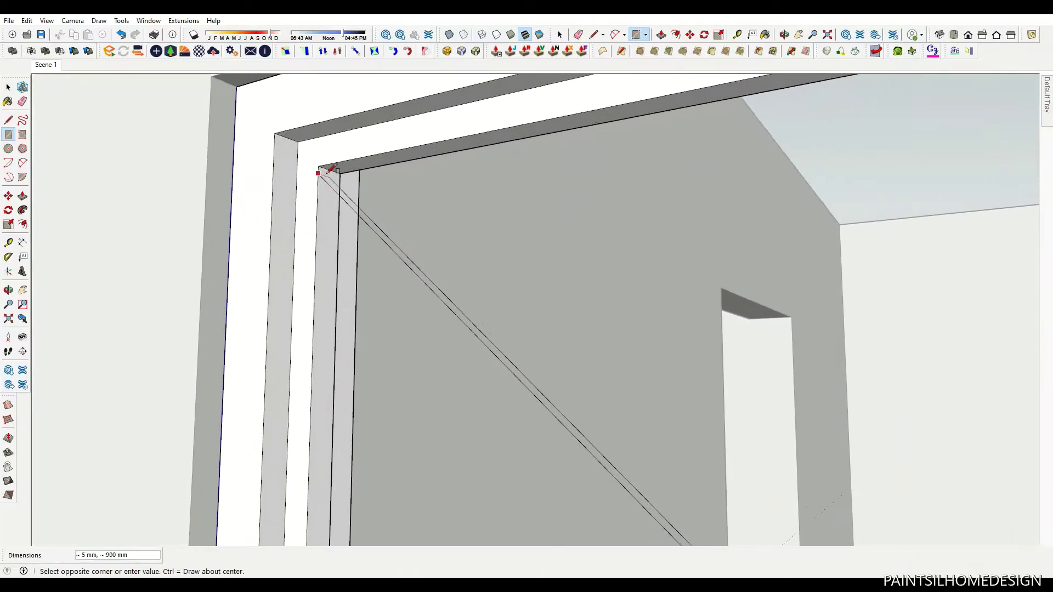
pyautogui.scroll(1, 329, 170)
pyautogui.click(332, 168)
pyautogui.press('space')
# - Group the sash panel and Ctrl-copy it across to create the second sash
pyautogui.rightClick(341, 197)
pyautogui.click(366, 281)
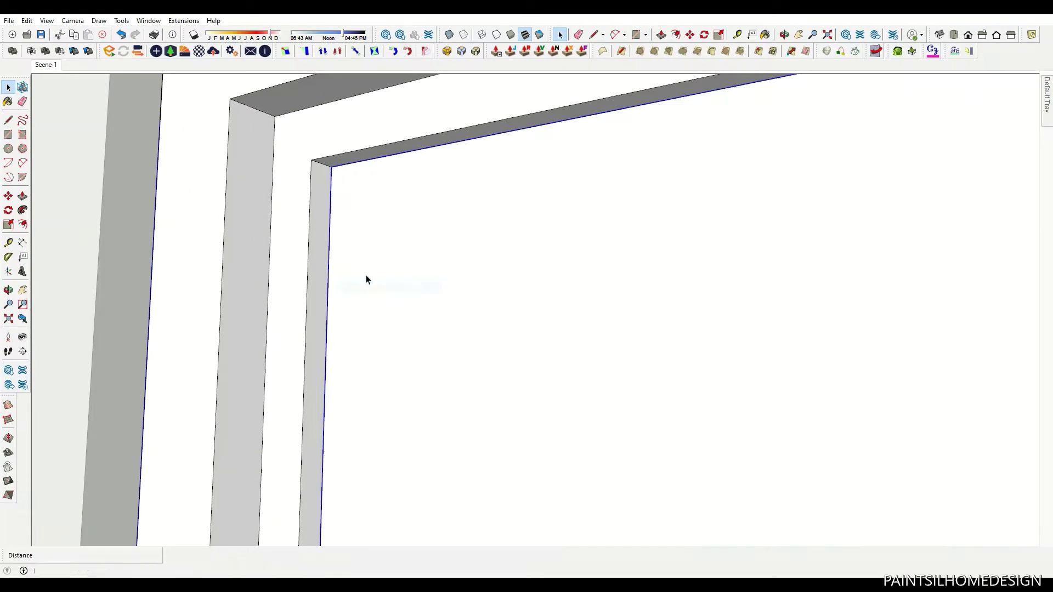
pyautogui.press('ctrl')
pyautogui.click(313, 161)
pyautogui.scroll(-3, 296, 198)
pyautogui.scroll(-3, 278, 236)
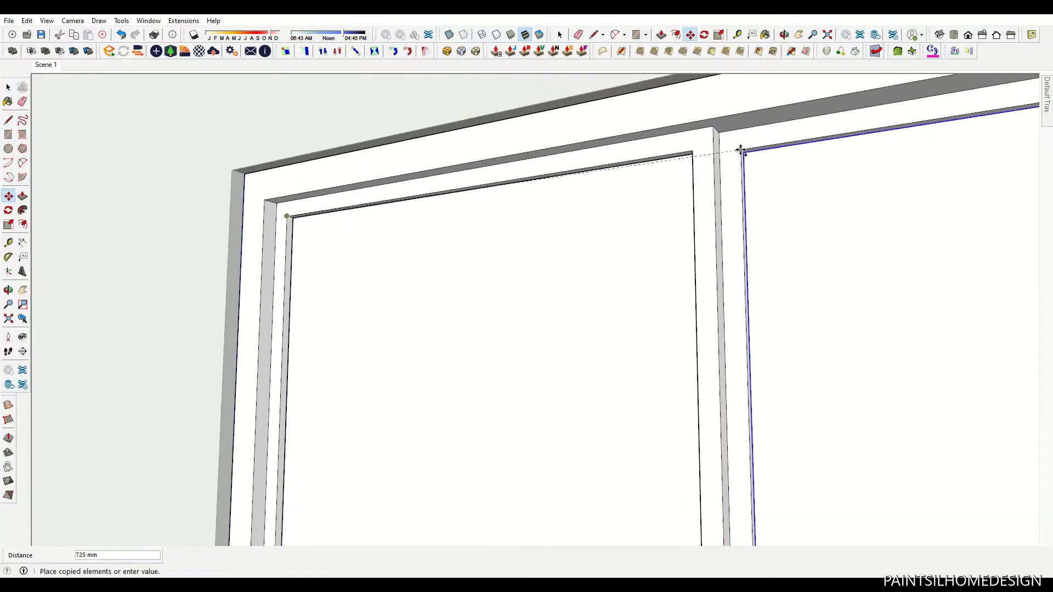
pyautogui.scroll(-2, 744, 149)
pyautogui.click(741, 157)
pyautogui.press('space')
pyautogui.scroll(-3, 337, 216)
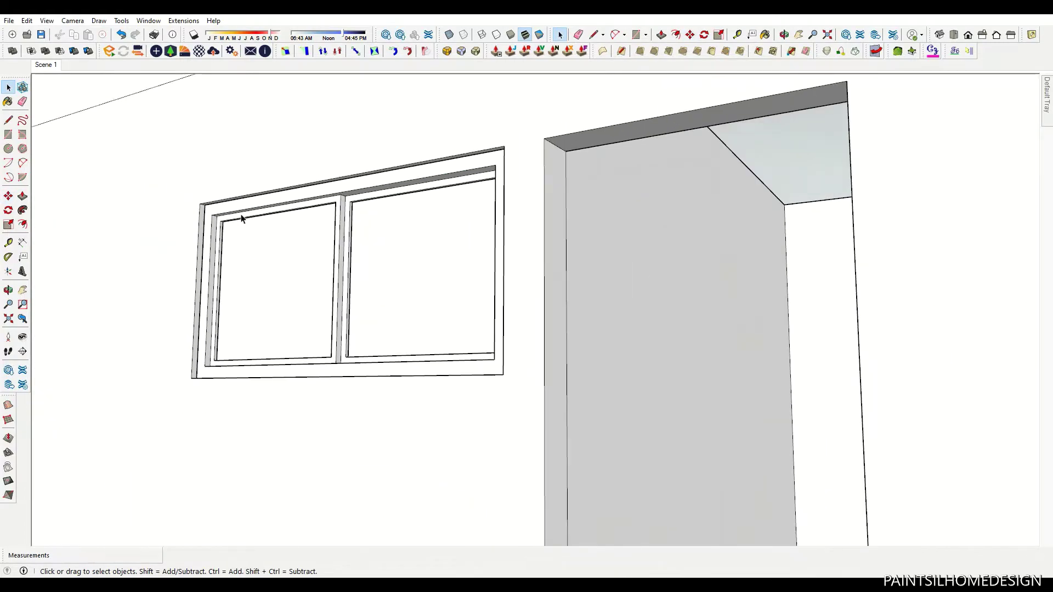
pyautogui.scroll(-3, 455, 164)
# - Draw a rectangle over the tall opening, group it, and enter the group for editing
pyautogui.click(602, 345)
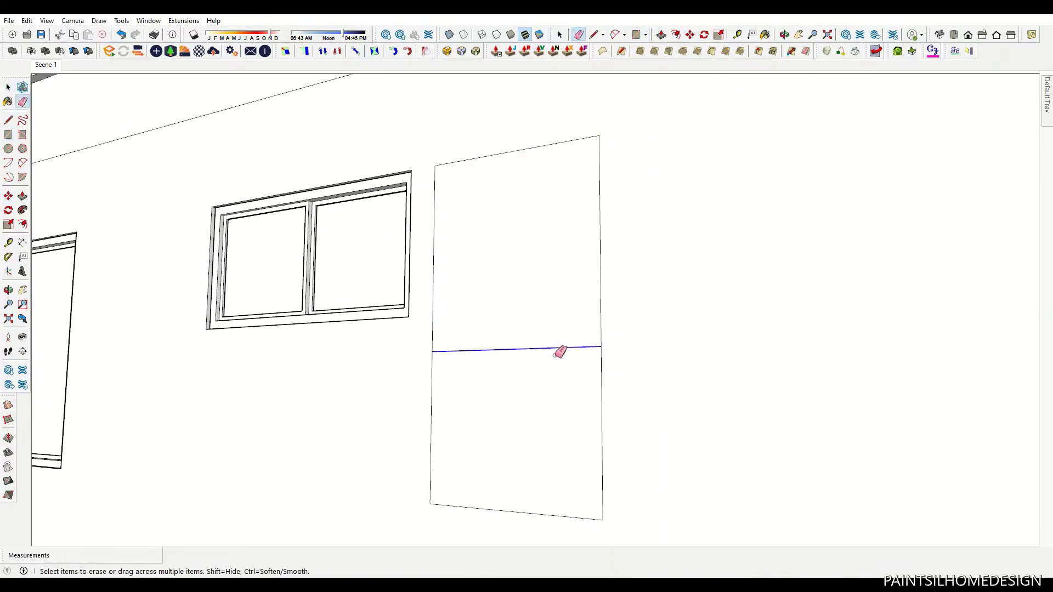
pyautogui.press('space')
pyautogui.rightClick(540, 357)
pyautogui.click(575, 414)
pyautogui.doubleClick(564, 287)
# - Offset the face inward into a thin border and delete the inner face
pyautogui.press('f')
pyautogui.click(599, 211)
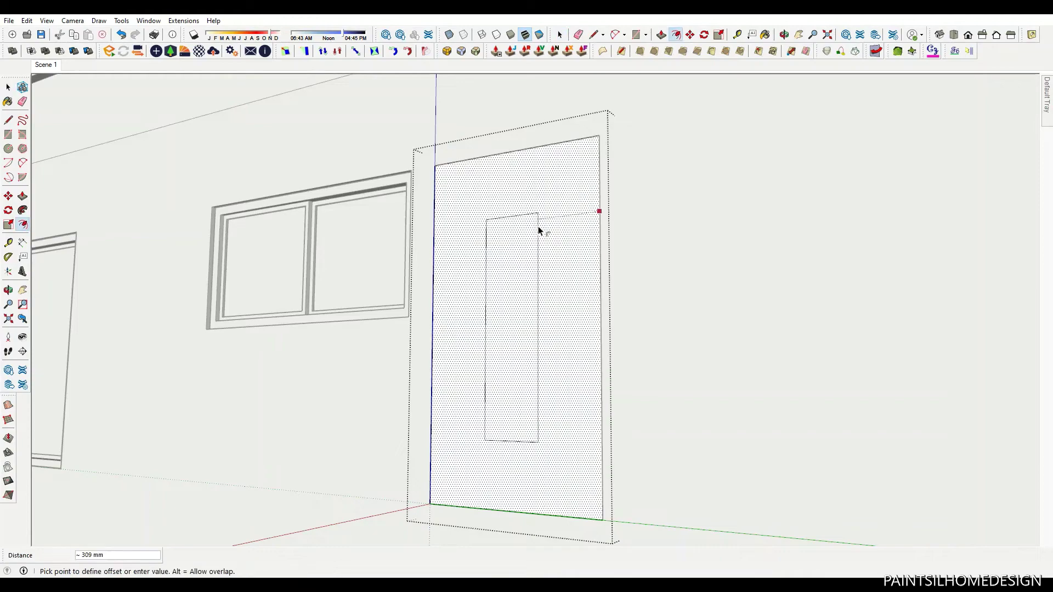
pyautogui.press('Return')
pyautogui.press('space')
pyautogui.click(551, 282)
pyautogui.press('Delete')
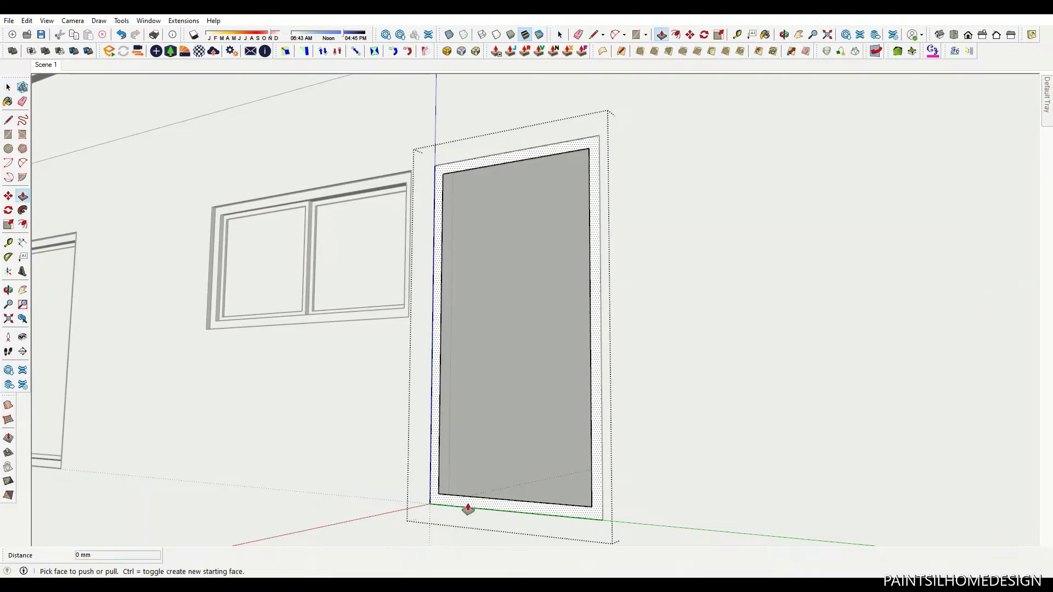
# - Give the border frame depth and move it into the opening, checking the sill
pyautogui.click(479, 502)
pyautogui.press('m')
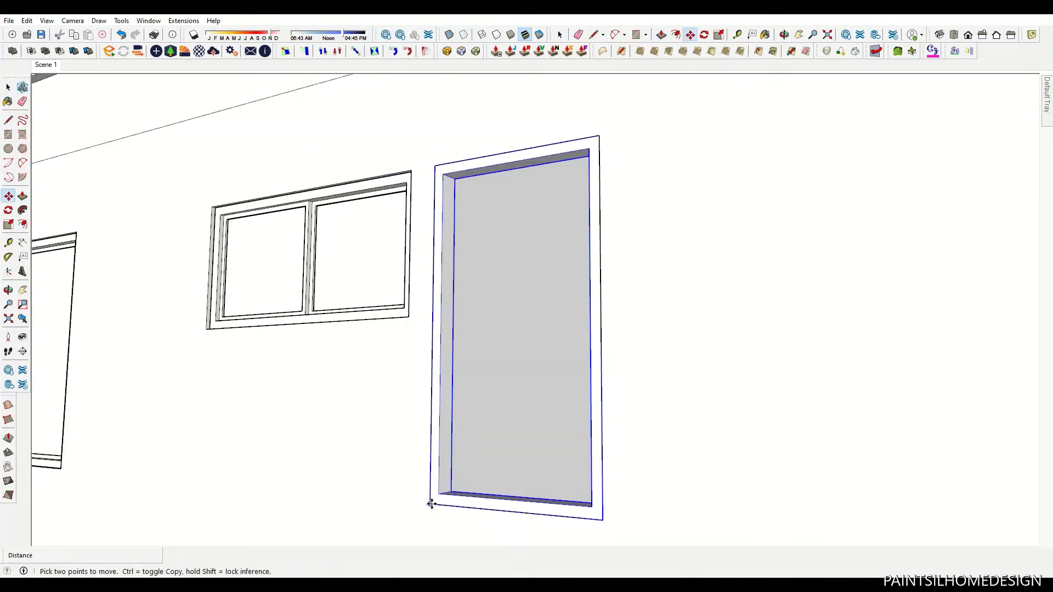
pyautogui.click(432, 504)
pyautogui.write('2')
pyautogui.scroll(-3, 384, 384)
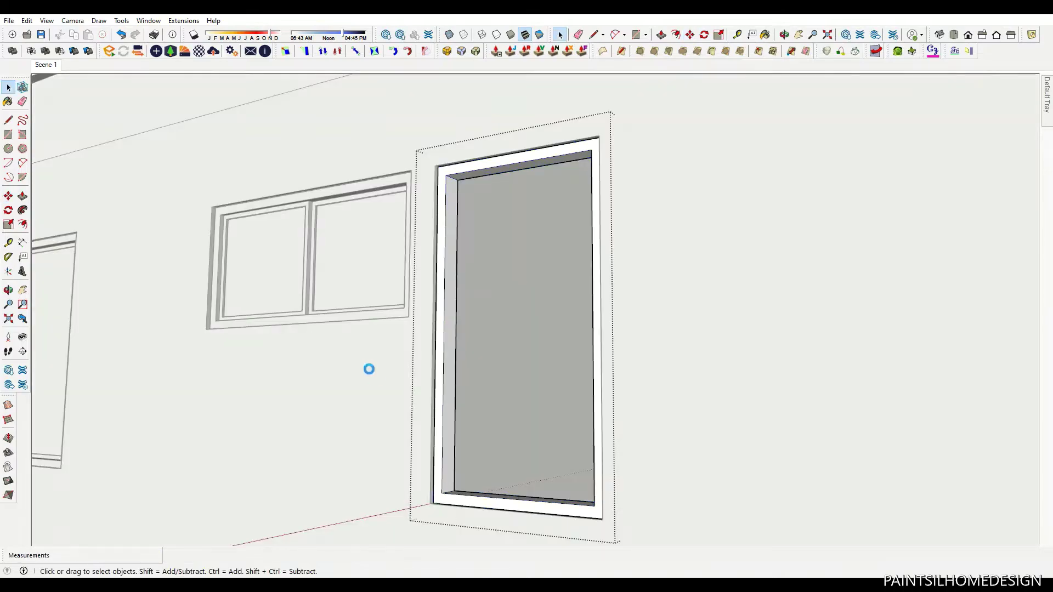
pyautogui.scroll(-3, 357, 333)
pyautogui.moveTo(357, 333); pyautogui.dragTo(407, 512, button='middle')
pyautogui.scroll(8, 416, 472)
pyautogui.moveTo(417, 471); pyautogui.dragTo(426, 439, button='middle')
pyautogui.scroll(3, 384, 433)
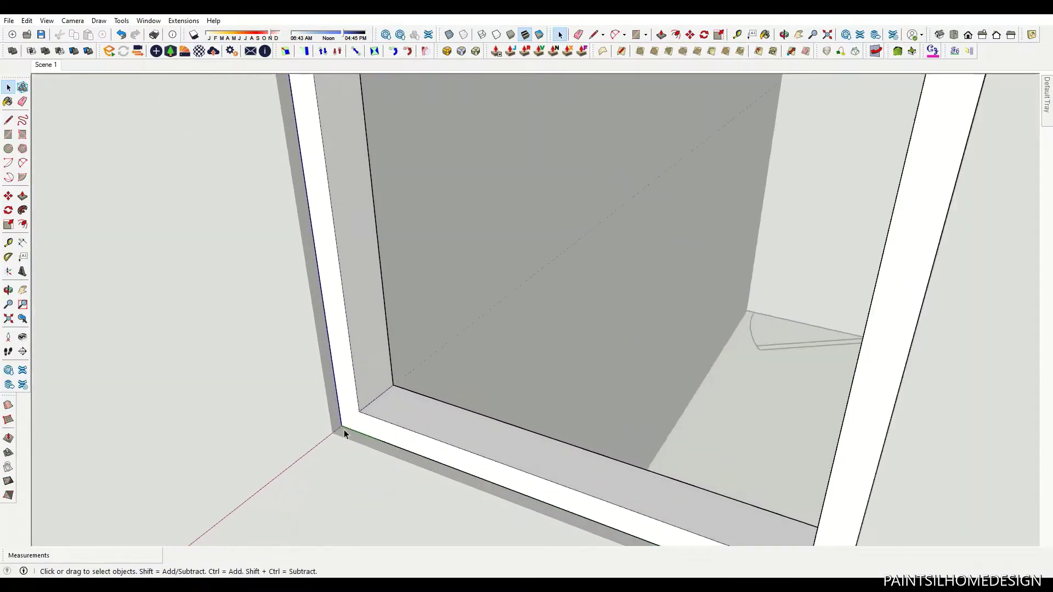
pyautogui.moveTo(344, 430)
pyautogui.mouseDown(button='middle')
pyautogui.moveTo(299, 249)
pyautogui.moveTo(282, 412)
pyautogui.mouseUp(button='middle')
pyautogui.scroll(3, 411, 424)
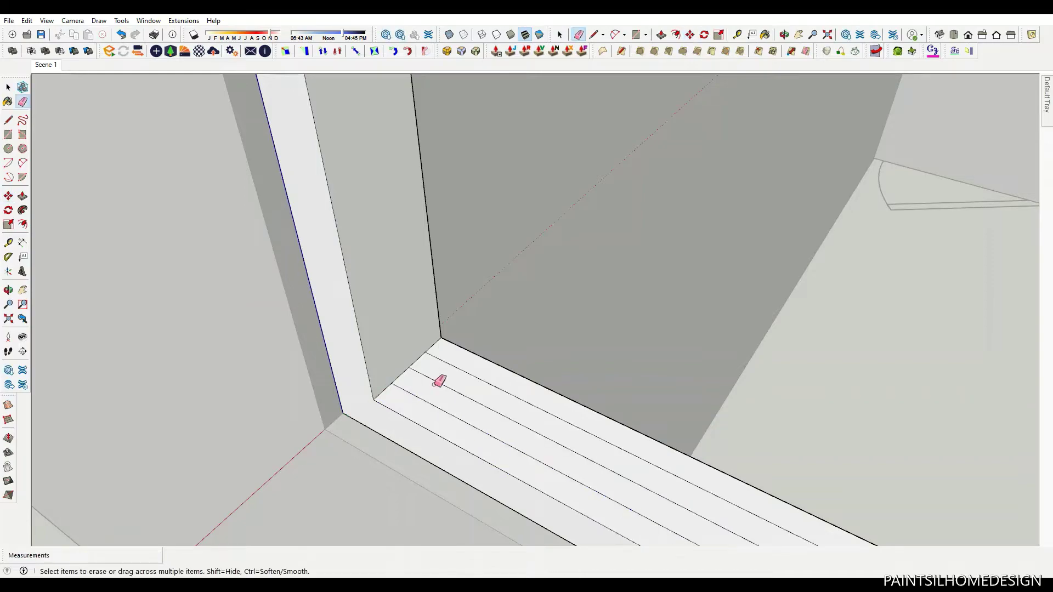
pyautogui.scroll(-3, 465, 425)
pyautogui.scroll(-3, 482, 446)
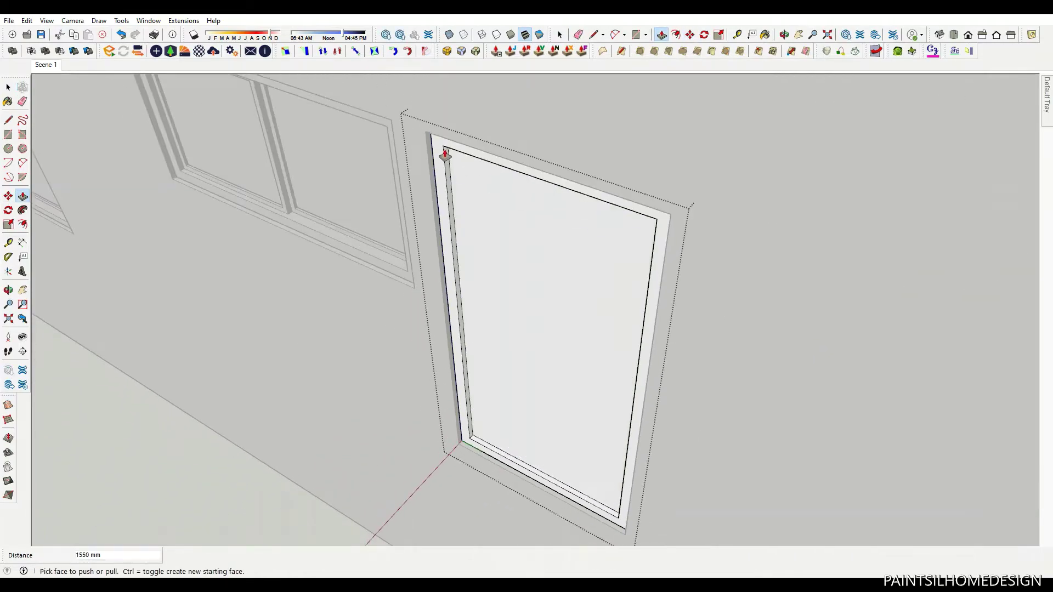
# - Offset the inner panel edges and recess the inner panel 50 mm
pyautogui.press('f')
pyautogui.press('Return')
pyautogui.press('p')
pyautogui.click(489, 245)
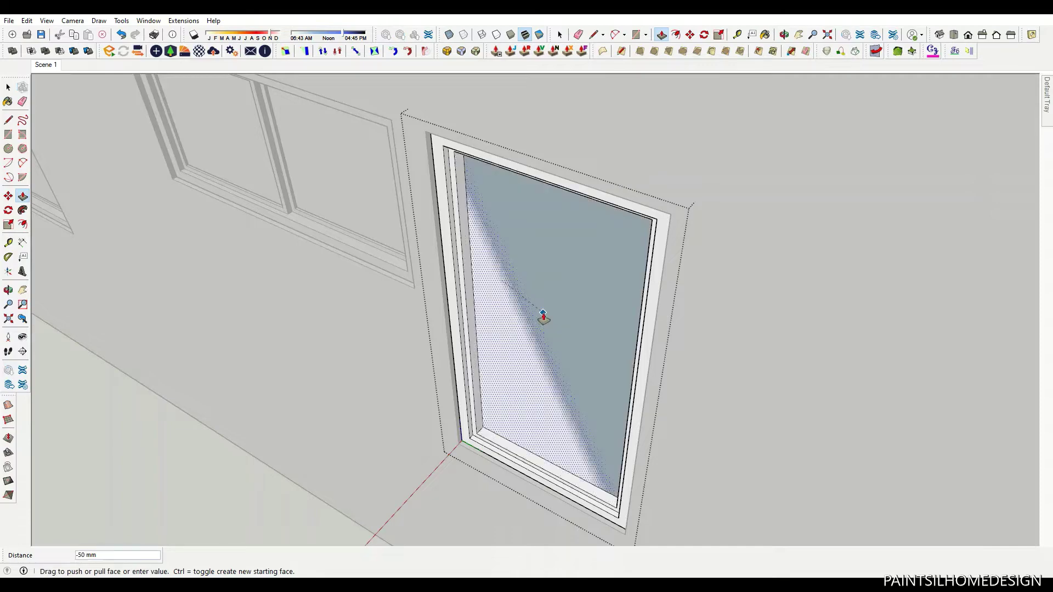
pyautogui.click(541, 313)
pyautogui.scroll(5, 494, 417)
# - Draw a glass rectangle from the opening's lower corner to its top corner
pyautogui.press('r')
pyautogui.click(453, 416)
pyautogui.scroll(-5, 447, 418)
pyautogui.scroll(-3, 395, 423)
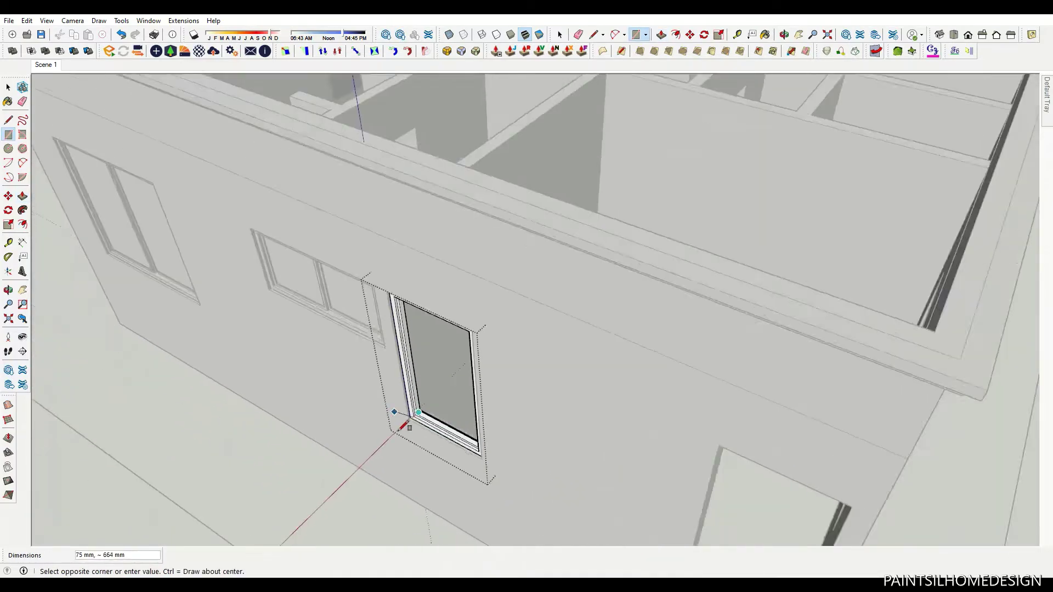
pyautogui.moveTo(395, 423); pyautogui.dragTo(461, 439, button='middle')
pyautogui.scroll(3, 460, 439)
pyautogui.scroll(3, 559, 348)
pyautogui.moveTo(560, 348); pyautogui.dragTo(611, 244, button='middle')
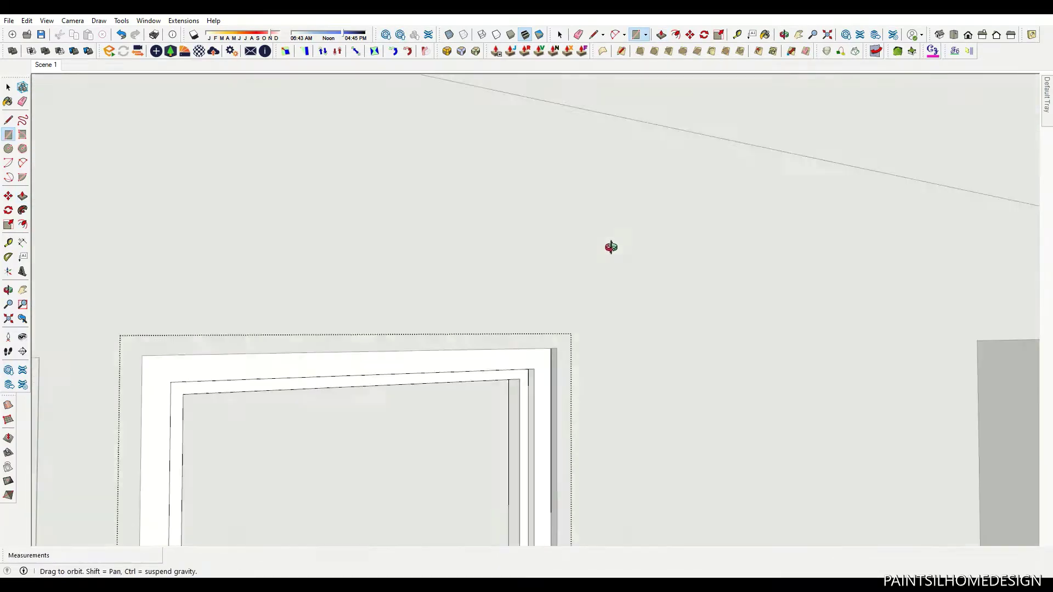
pyautogui.scroll(3, 522, 395)
pyautogui.scroll(2, 485, 401)
pyautogui.click(485, 401)
pyautogui.press('space')
# - Group the glass face and move it into place inside the frame
pyautogui.click(456, 418)
pyautogui.rightClick(456, 418)
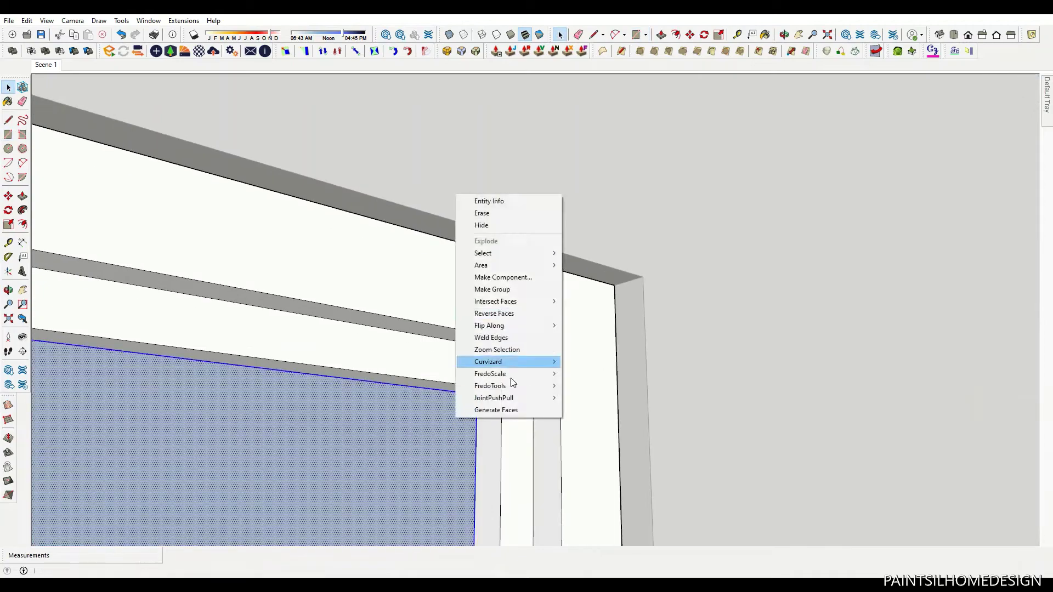
pyautogui.click(511, 377)
pyautogui.press('m')
pyautogui.scroll(-5, 318, 406)
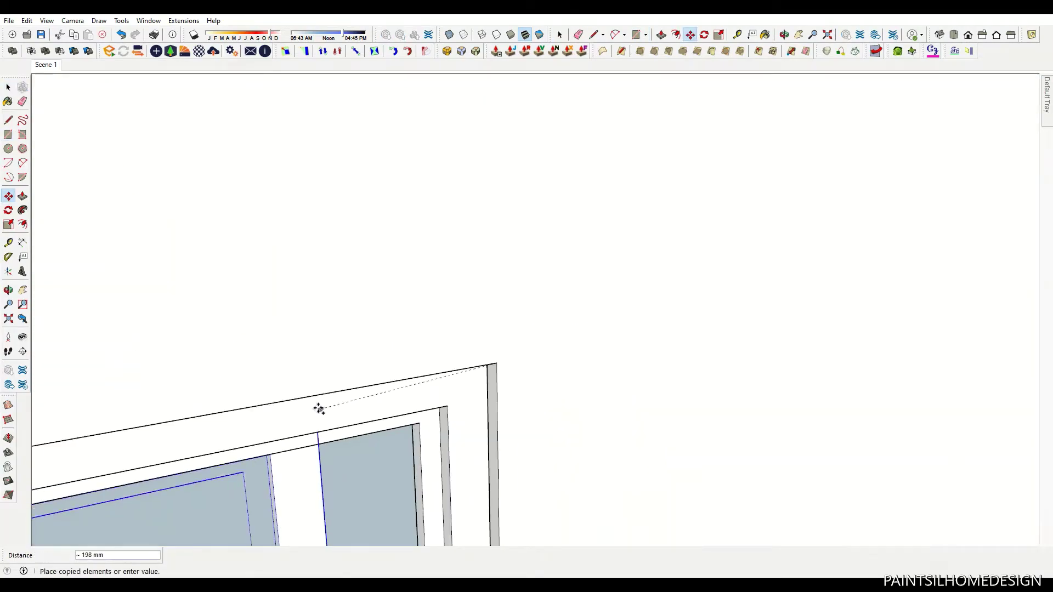
pyautogui.scroll(-3, 308, 404)
pyautogui.scroll(-3, 807, 318)
pyautogui.press('space')
pyautogui.scroll(-5, 522, 335)
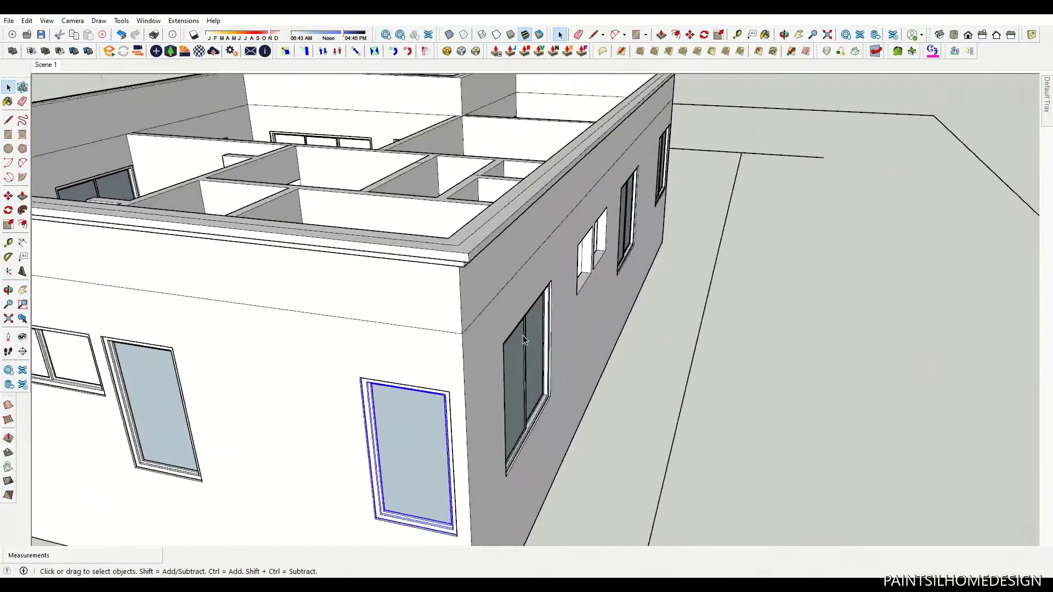
pyautogui.moveTo(523, 335); pyautogui.dragTo(384, 329, button='middle')
pyautogui.scroll(5, 485, 310)
# - Draw a grouped face over the small window and recess its inner frame face by 10
pyautogui.press('r')
pyautogui.scroll(2, 483, 310)
pyautogui.click(495, 312)
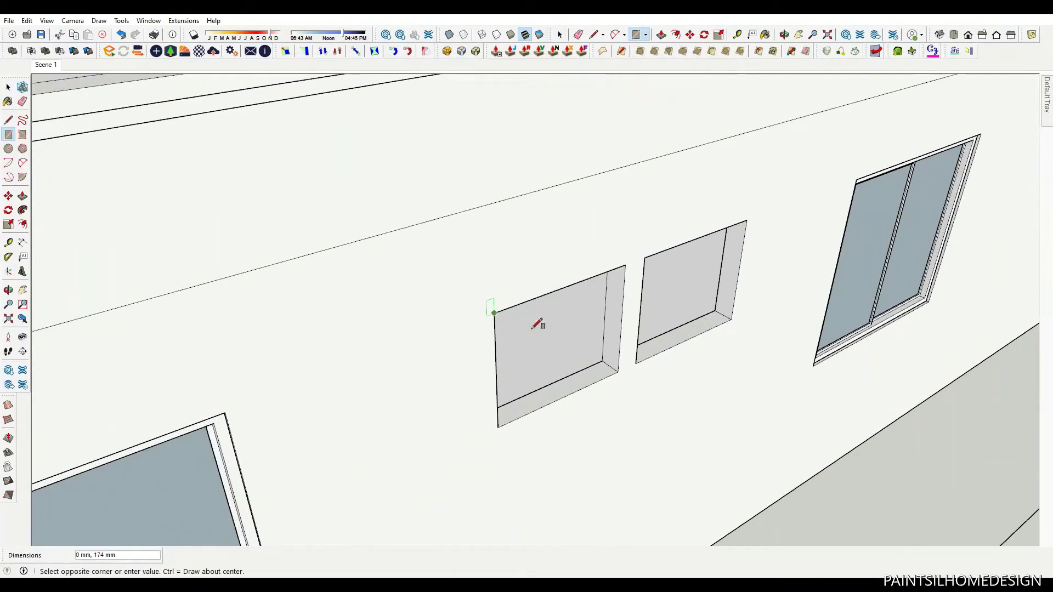
pyautogui.click(621, 330)
pyautogui.press('space')
pyautogui.rightClick(587, 340)
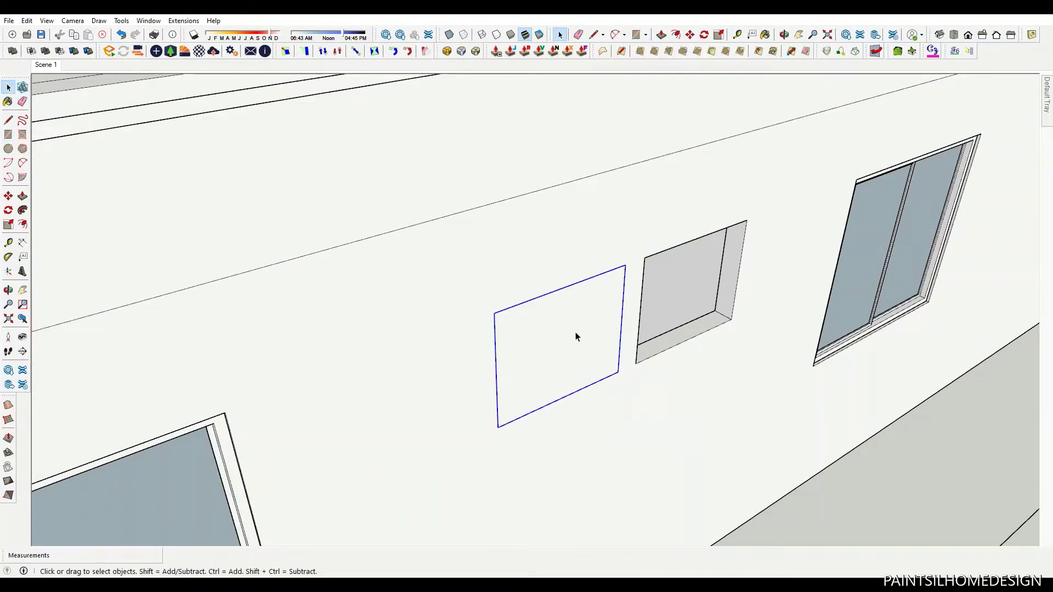
pyautogui.doubleClick(576, 337)
pyautogui.press('f')
pyautogui.click(573, 331)
pyautogui.press('p')
pyautogui.click(576, 326)
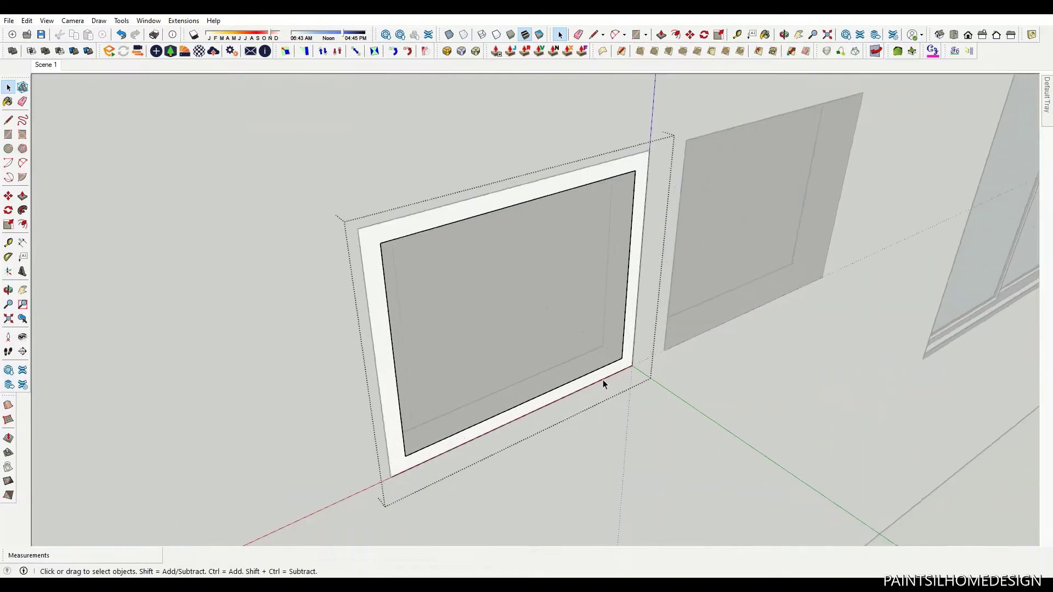
pyautogui.scroll(3, 603, 380)
# - Tidy the window sill, cancelling a stray move and erasing extra sill edges
pyautogui.press('m')
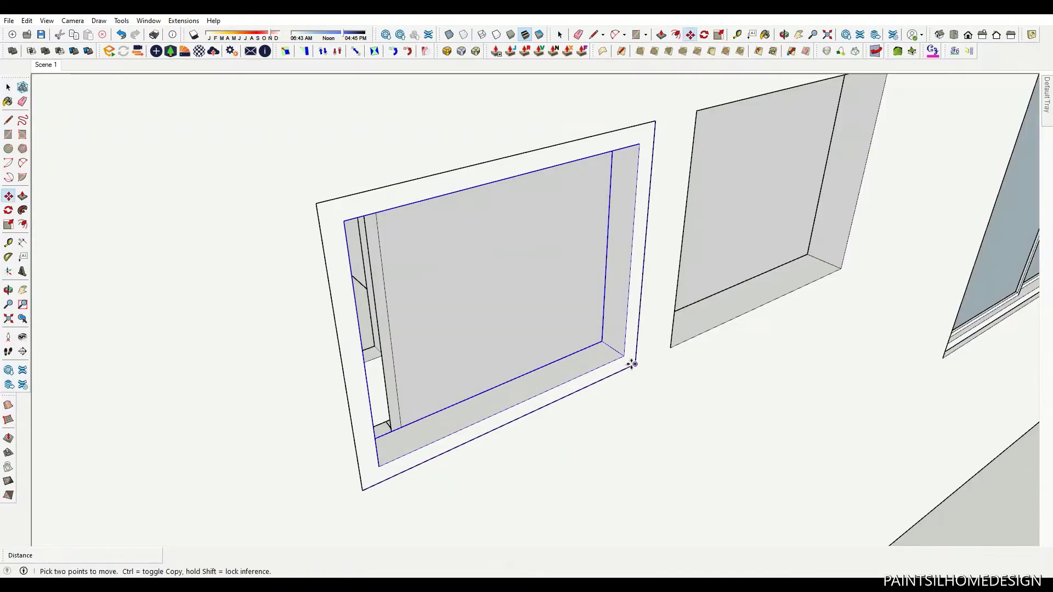
pyautogui.press('space')
pyautogui.scroll(2, 601, 359)
pyautogui.scroll(3, 600, 361)
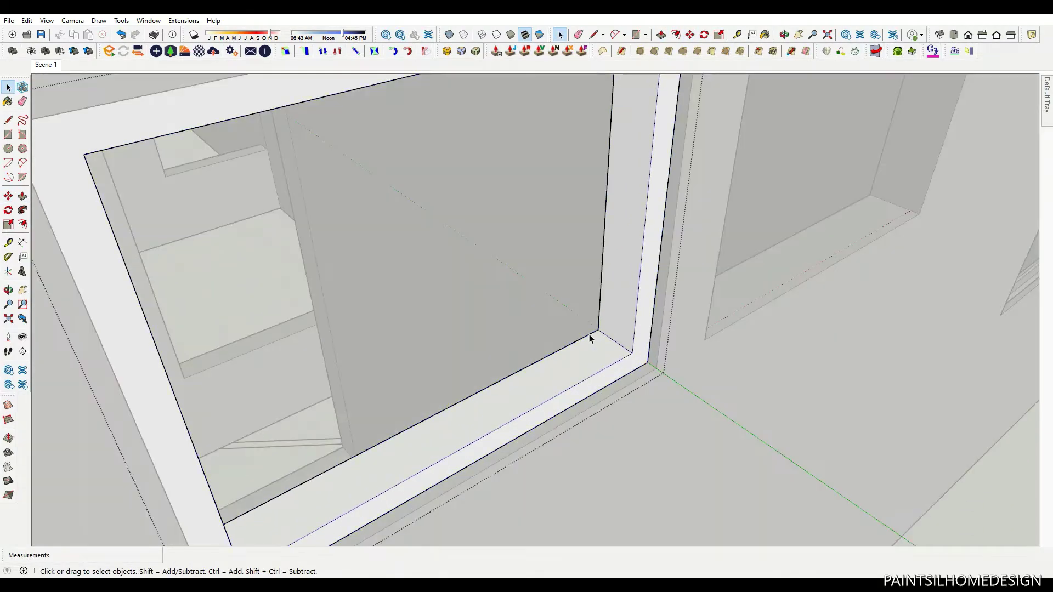
pyautogui.press('m')
pyautogui.scroll(2, 601, 333)
pyautogui.write('x3')
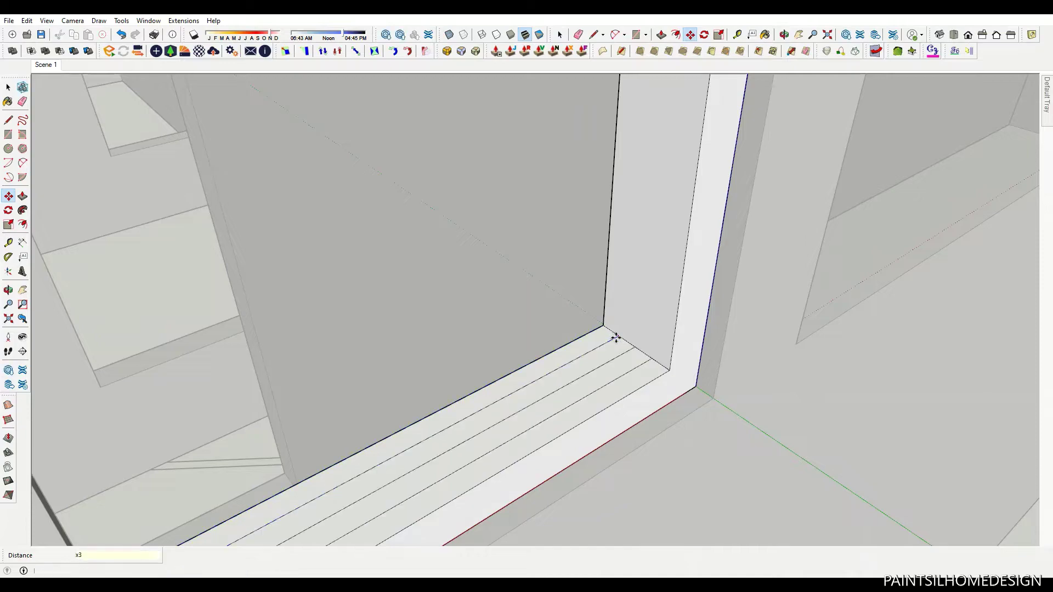
pyautogui.press('e')
pyautogui.scroll(-1, 609, 384)
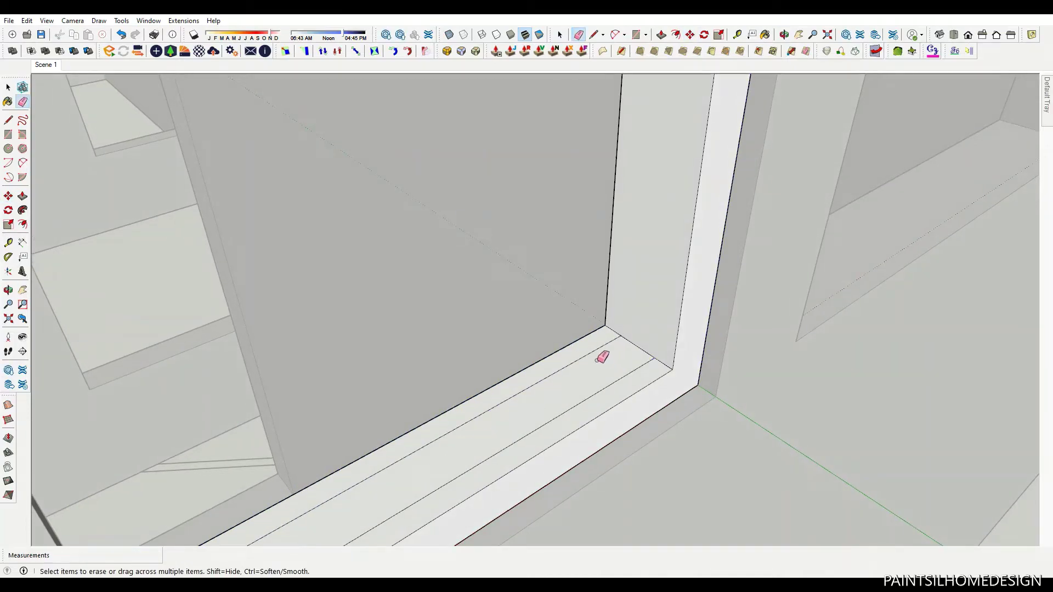
pyautogui.scroll(-2, 592, 373)
pyautogui.scroll(-3, 592, 371)
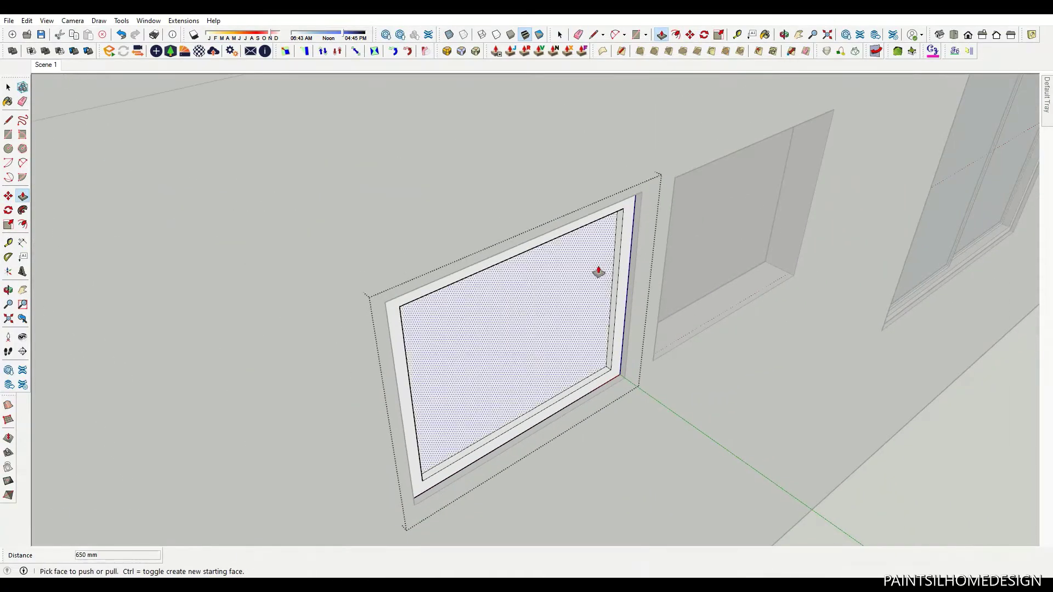
# - Offset the window face inward and recess the inner face by the same depth
pyautogui.press('f')
pyautogui.click(618, 267)
pyautogui.press('Return')
pyautogui.press('p')
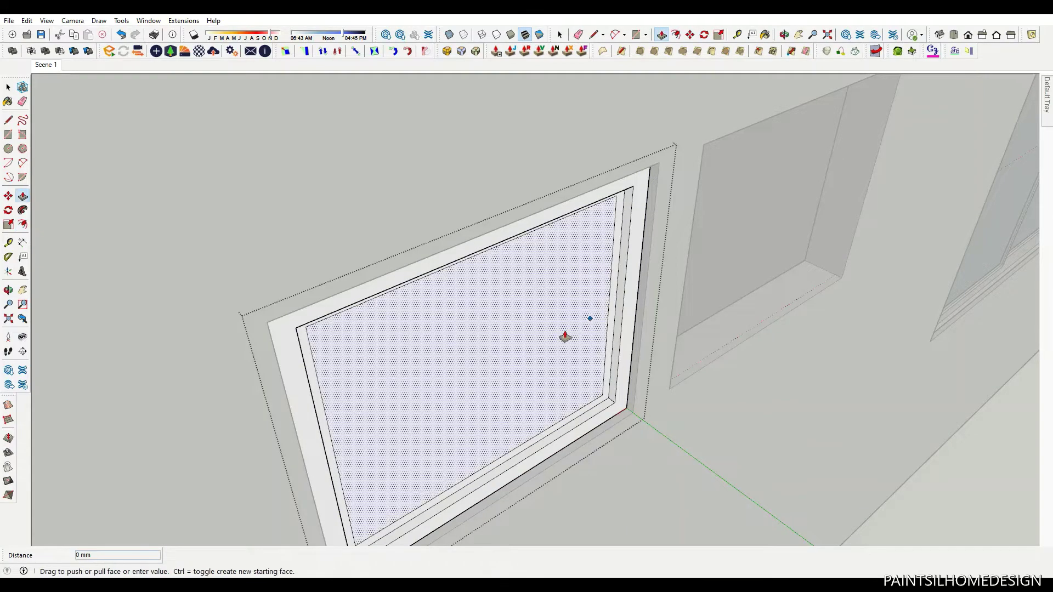
pyautogui.doubleClick(565, 337)
pyautogui.scroll(4, 601, 378)
# - Draw a rectangular glass pane across the inner frame and make it a group
pyautogui.press('r')
pyautogui.scroll(-5, 602, 377)
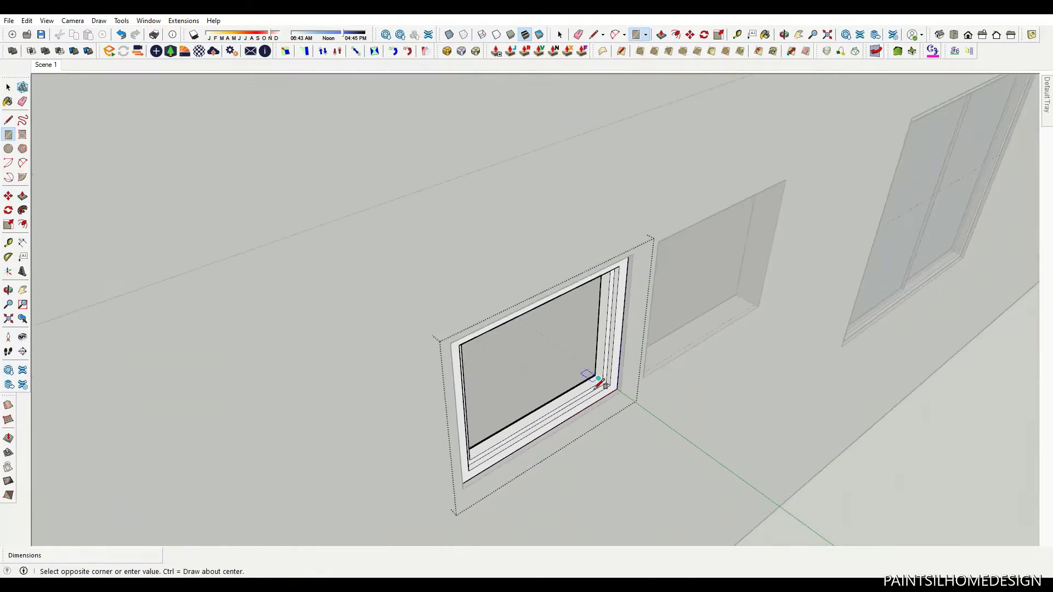
pyautogui.moveTo(548, 356); pyautogui.dragTo(274, 330, button='middle')
pyautogui.scroll(3, 246, 155)
pyautogui.scroll(4, 242, 151)
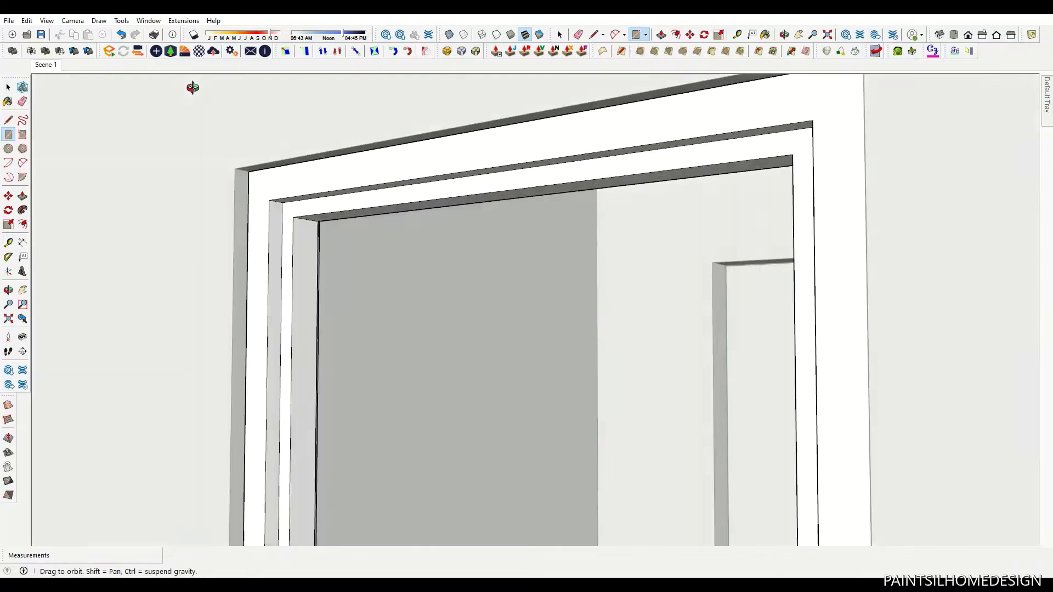
pyautogui.click(313, 219)
pyautogui.press('space')
pyautogui.click(321, 235)
pyautogui.rightClick(321, 235)
pyautogui.click(349, 331)
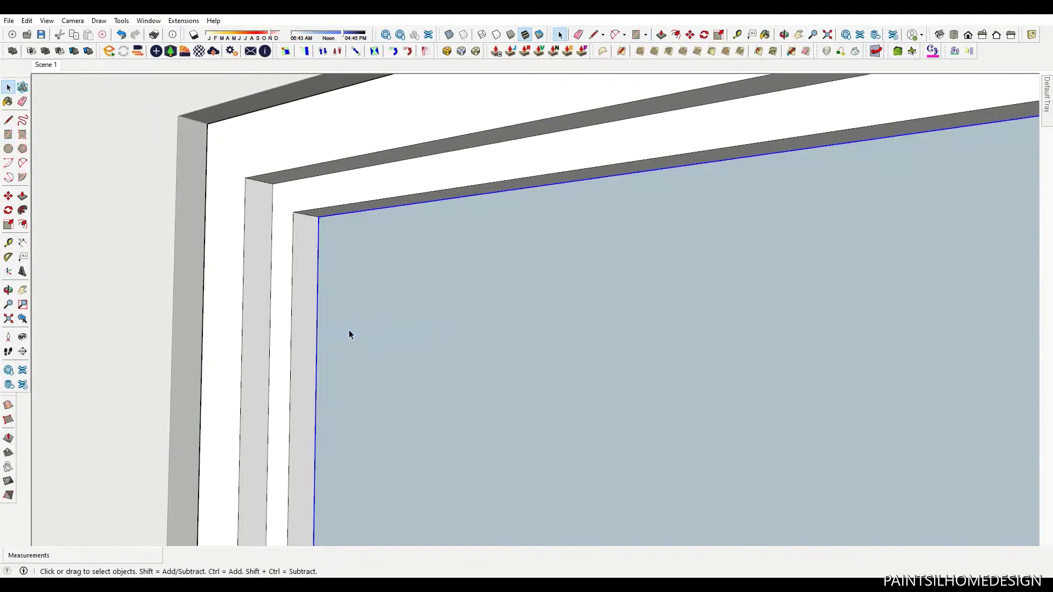
# - Move-copy the window to the neighbouring opening, viewing the house from above
pyautogui.press('m')
pyautogui.scroll(-5, 176, 149)
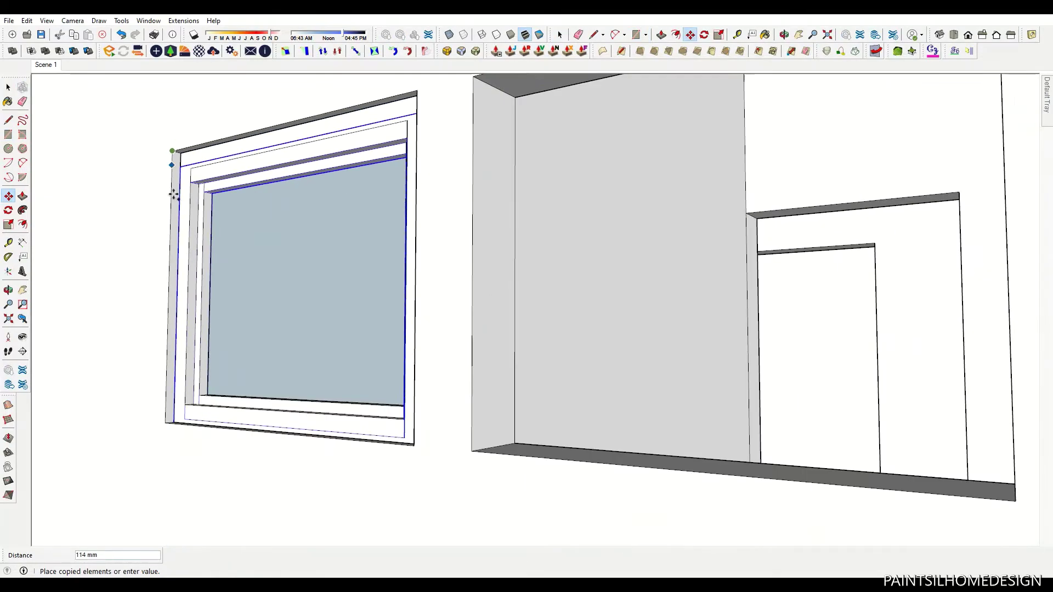
pyautogui.scroll(-5, 535, 258)
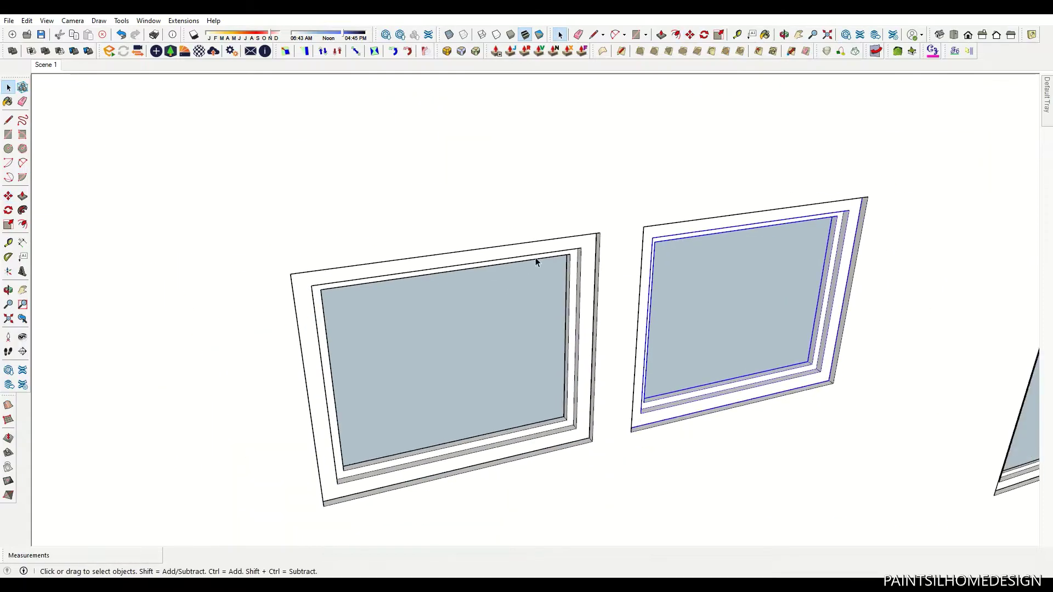
pyautogui.scroll(-4, 588, 230)
pyautogui.moveTo(588, 230)
pyautogui.mouseDown(button='middle')
pyautogui.moveTo(635, 350)
pyautogui.moveTo(402, 214)
pyautogui.mouseUp(button='middle')
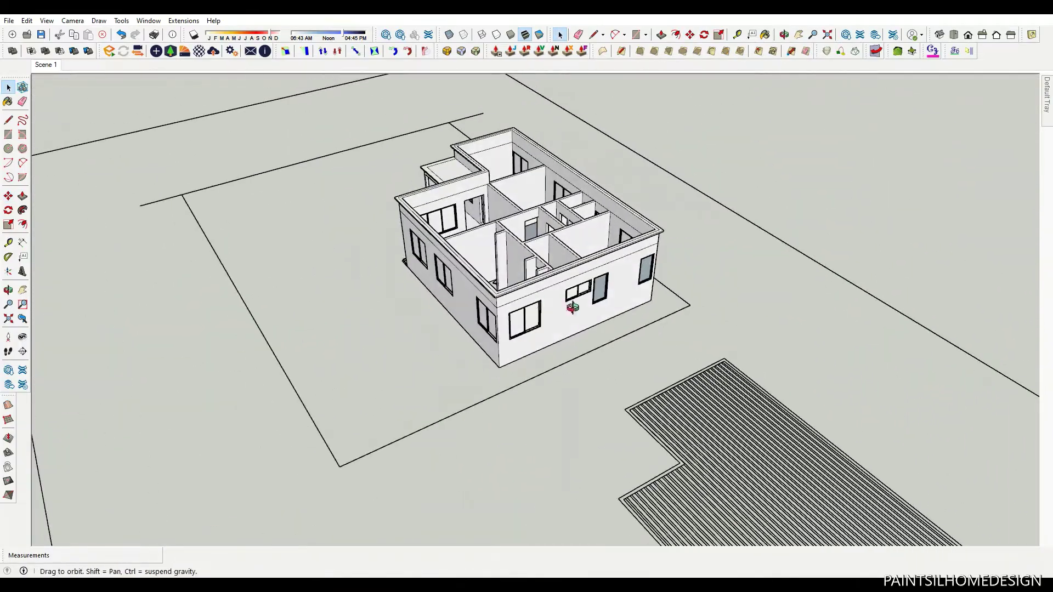
# - Draw a door panel across the porch doorway, remove its dividing line, and group it
pyautogui.scroll(3, 403, 214)
pyautogui.scroll(5, 439, 230)
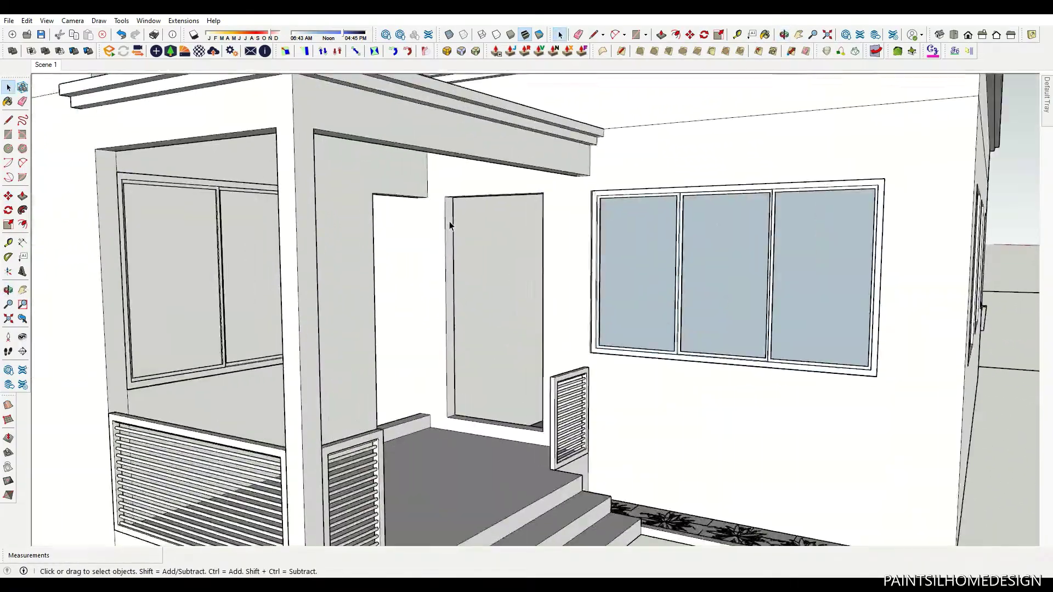
pyautogui.press('r')
pyautogui.click(554, 355)
pyautogui.press('e')
pyautogui.click(518, 354)
pyautogui.press('space')
pyautogui.rightClick(516, 356)
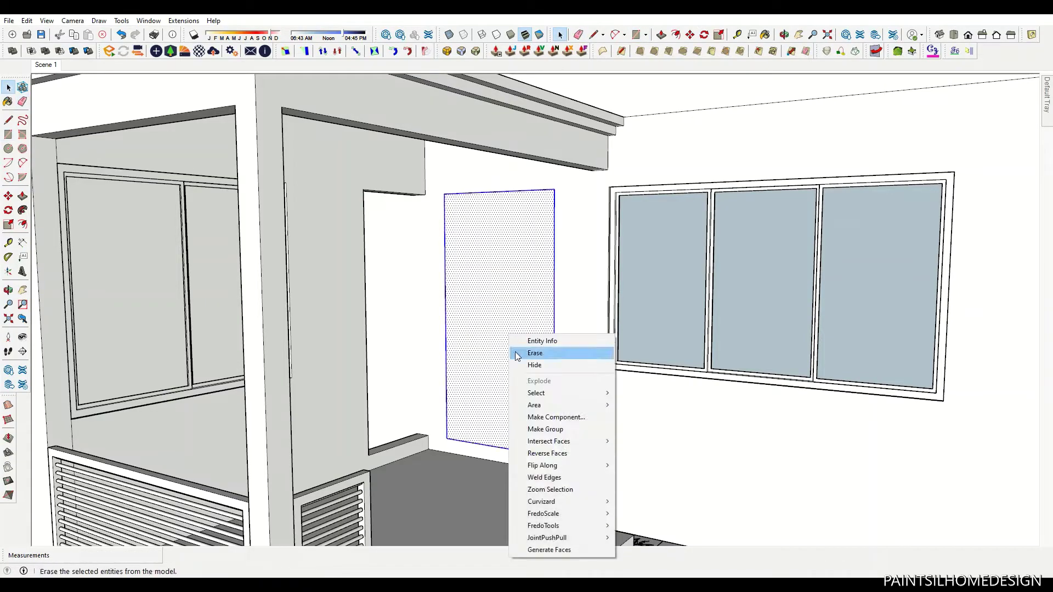
pyautogui.click(538, 430)
# - Offset the door outline inward, delete the inner face, and extrude the frame 100 deep
pyautogui.doubleClick(481, 280)
pyautogui.press('f')
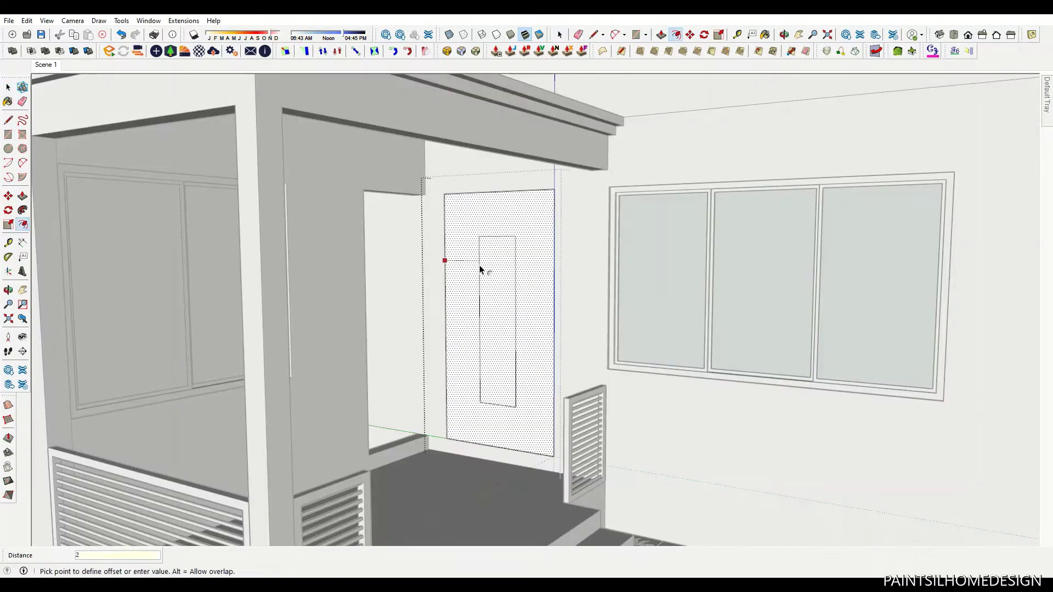
pyautogui.click(480, 269)
pyautogui.press('space')
pyautogui.press('Delete')
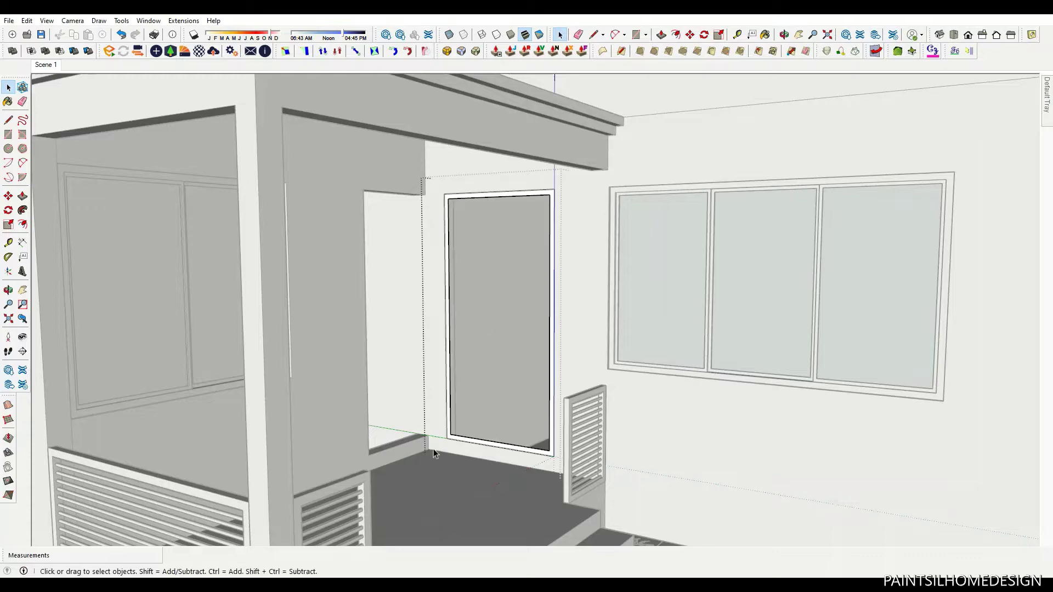
pyautogui.scroll(3, 435, 460)
pyautogui.scroll(3, 439, 467)
pyautogui.scroll(2, 439, 466)
pyautogui.press('p')
pyautogui.write('100')
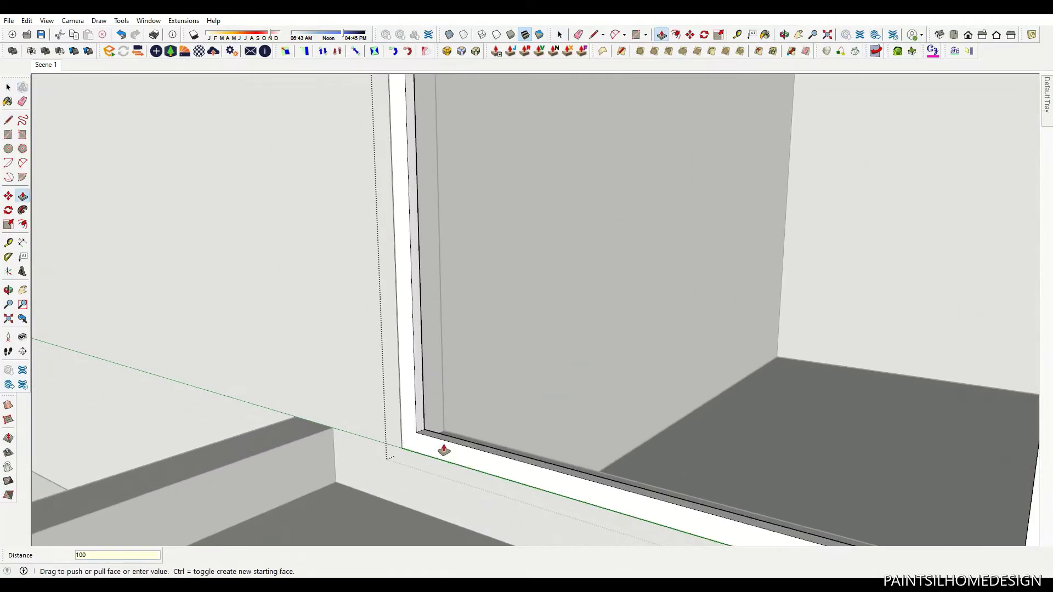
pyautogui.press('Return')
pyautogui.press('space')
pyautogui.press('Escape')
# - Divide the doorway sill into strips, shifting edges 25 mm and erasing extra lines
pyautogui.click(402, 448)
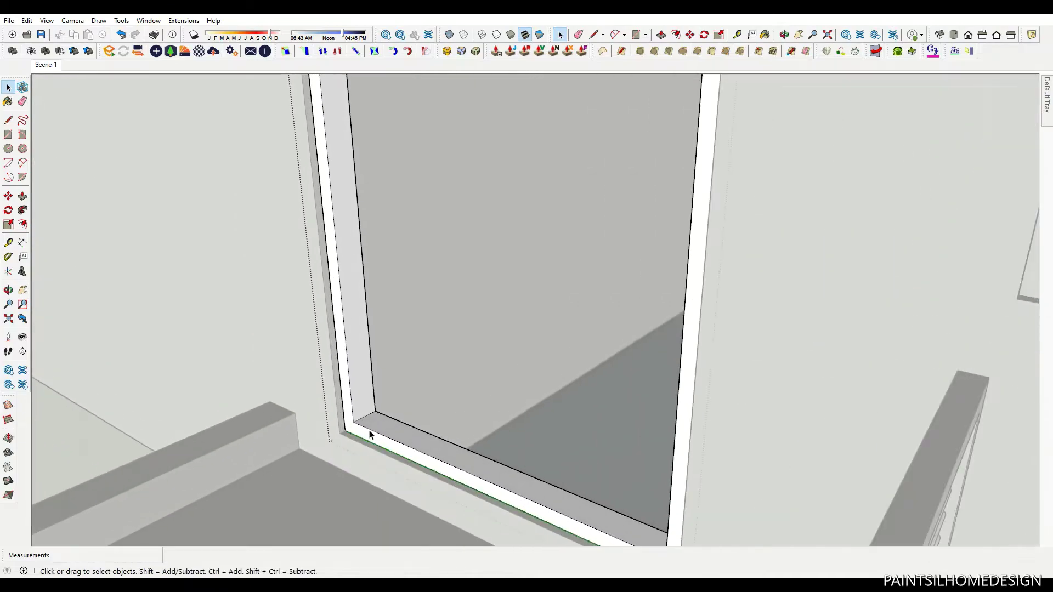
pyautogui.press('m')
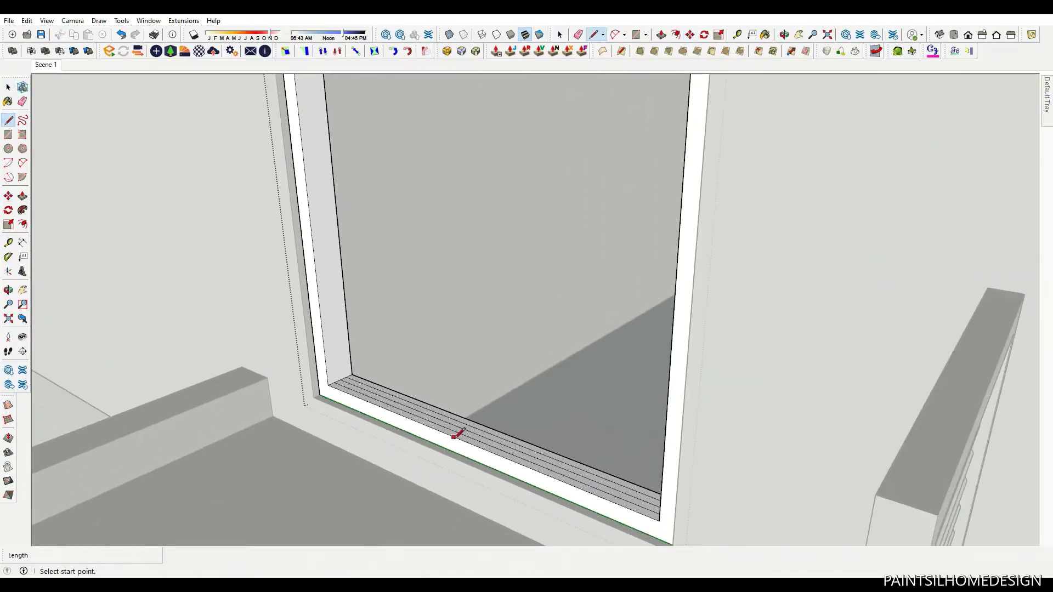
pyautogui.click(490, 428)
pyautogui.scroll(5, 486, 433)
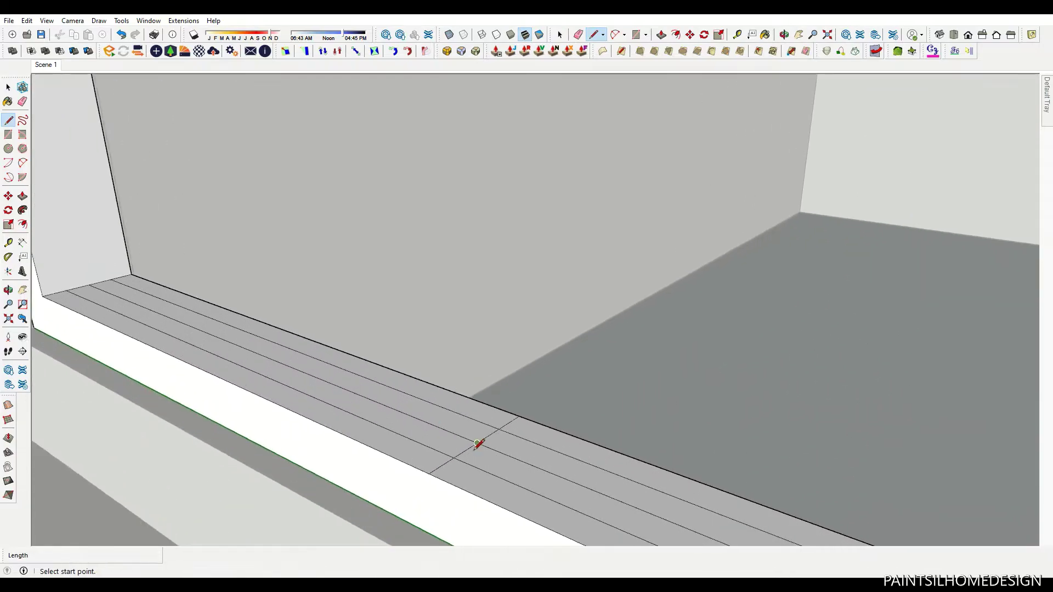
pyautogui.press('e')
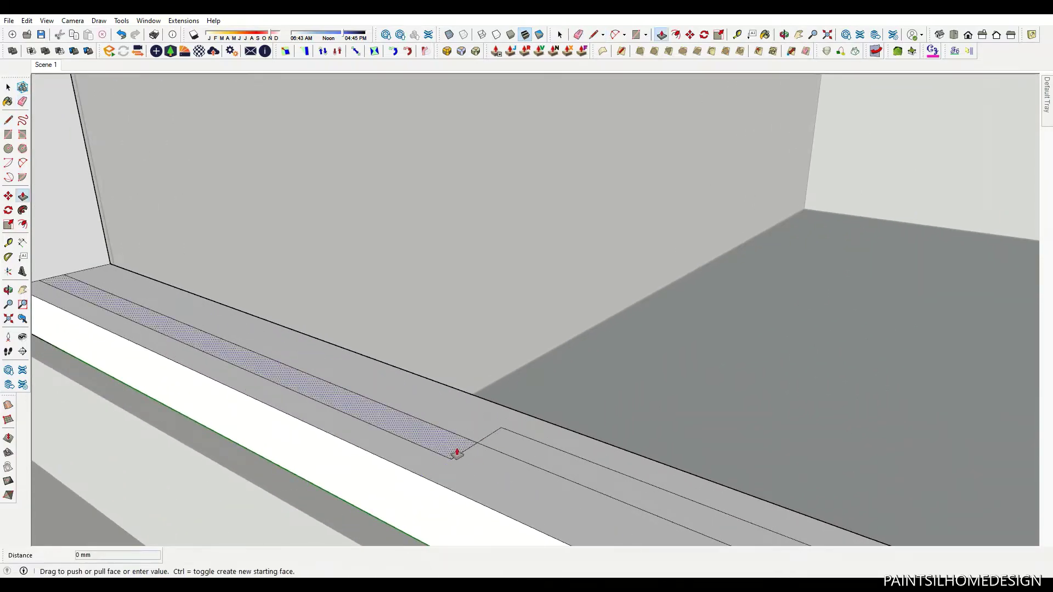
pyautogui.scroll(-5, 457, 454)
# - Extrude the door frame to a height of 2450 mm
pyautogui.scroll(-5, 431, 417)
pyautogui.scroll(-4, 433, 438)
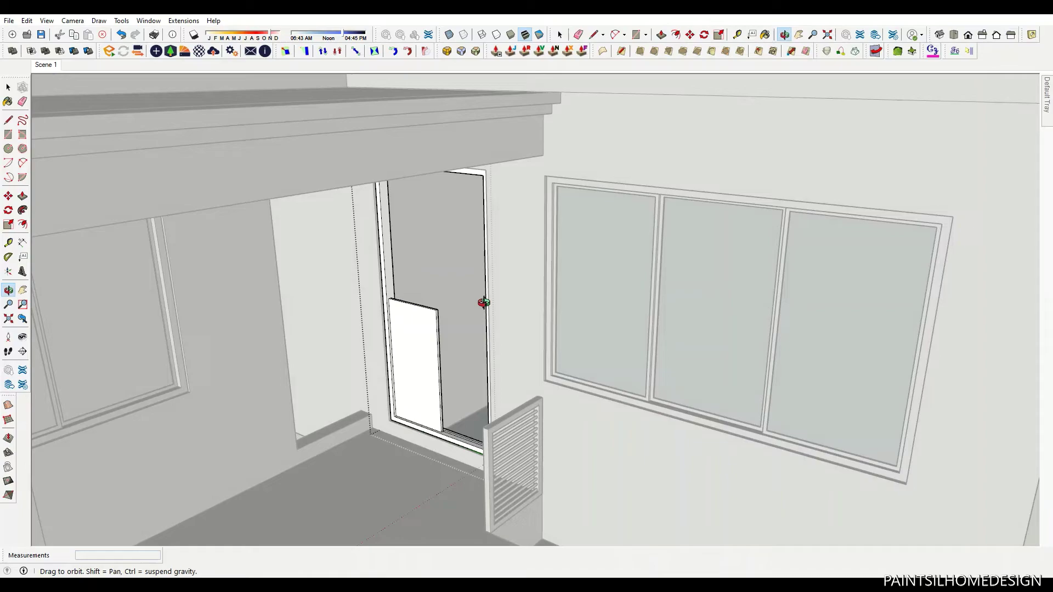
pyautogui.click(467, 181)
pyautogui.scroll(5, 442, 435)
pyautogui.scroll(3, 440, 461)
pyautogui.scroll(3, 450, 439)
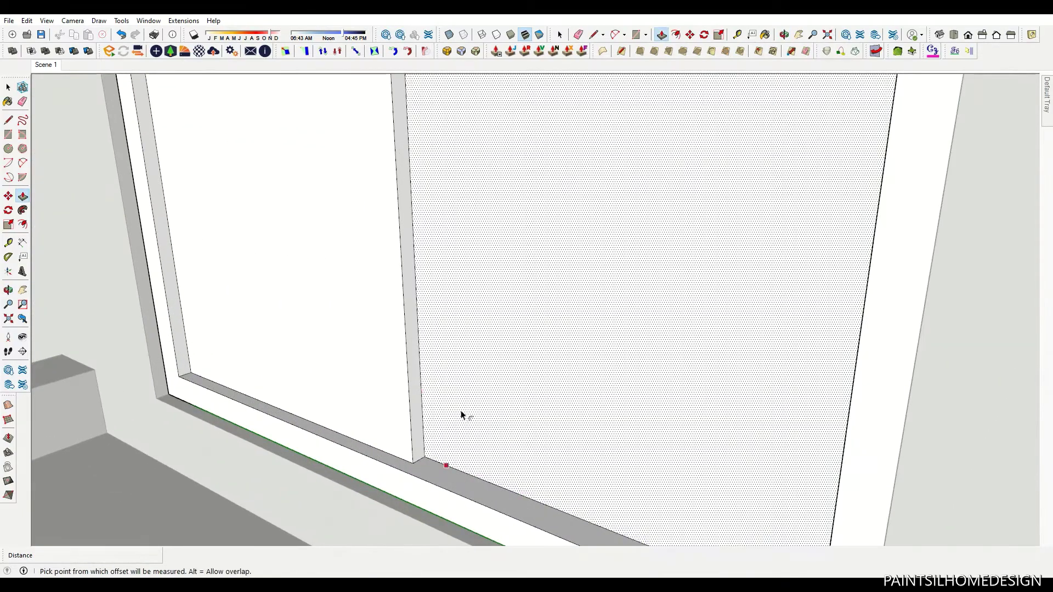
# - Offset the door panels 25 mm and recess the panel faces 25 mm
pyautogui.write('25')
pyautogui.press('Return')
pyautogui.press('p')
pyautogui.click(337, 311)
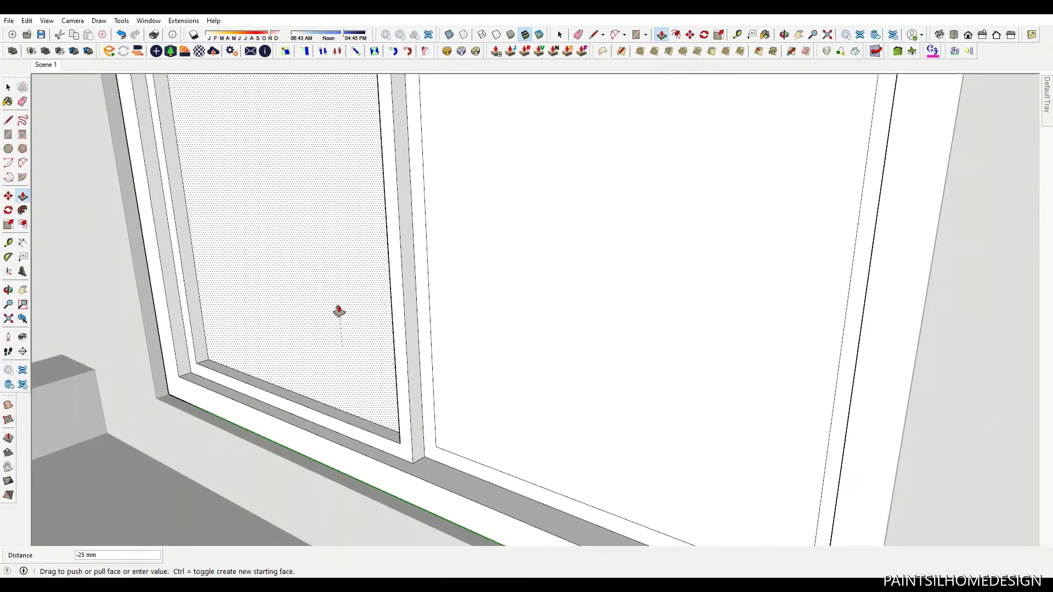
pyautogui.write('25')
pyautogui.press('Return')
pyautogui.doubleClick(431, 344)
# - Draw a 2400 by 550 mm glass pane in the left leaf and group it
pyautogui.press('r')
pyautogui.scroll(3, 230, 373)
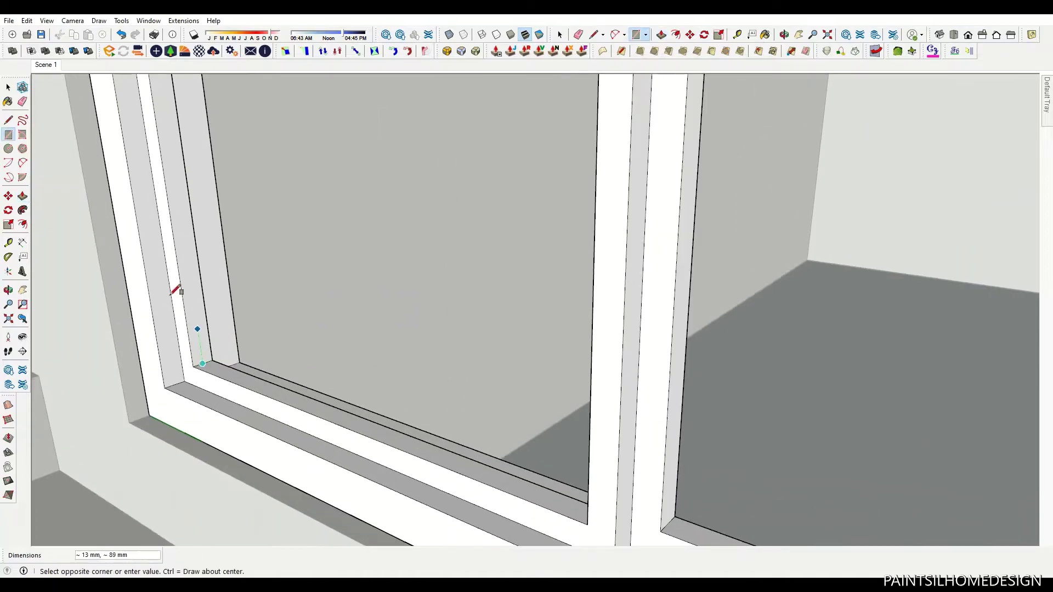
pyautogui.scroll(-5, 212, 313)
pyautogui.scroll(-3, 223, 317)
pyautogui.moveTo(223, 317); pyautogui.dragTo(470, 277, button='middle')
pyautogui.scroll(3, 400, 154)
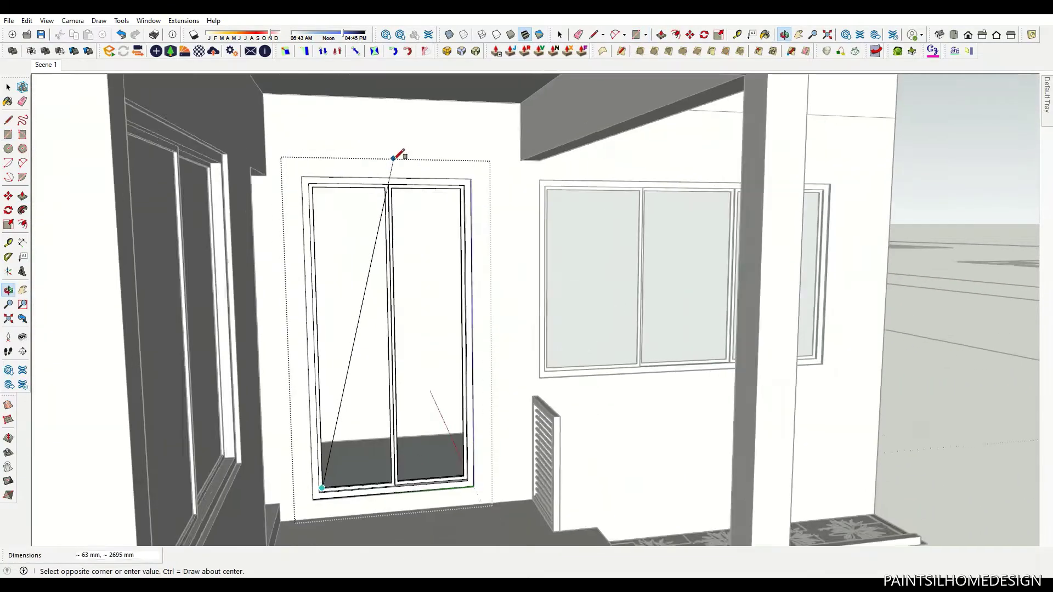
pyautogui.scroll(3, 394, 158)
pyautogui.scroll(3, 388, 181)
pyautogui.scroll(2, 390, 207)
pyautogui.click(456, 170)
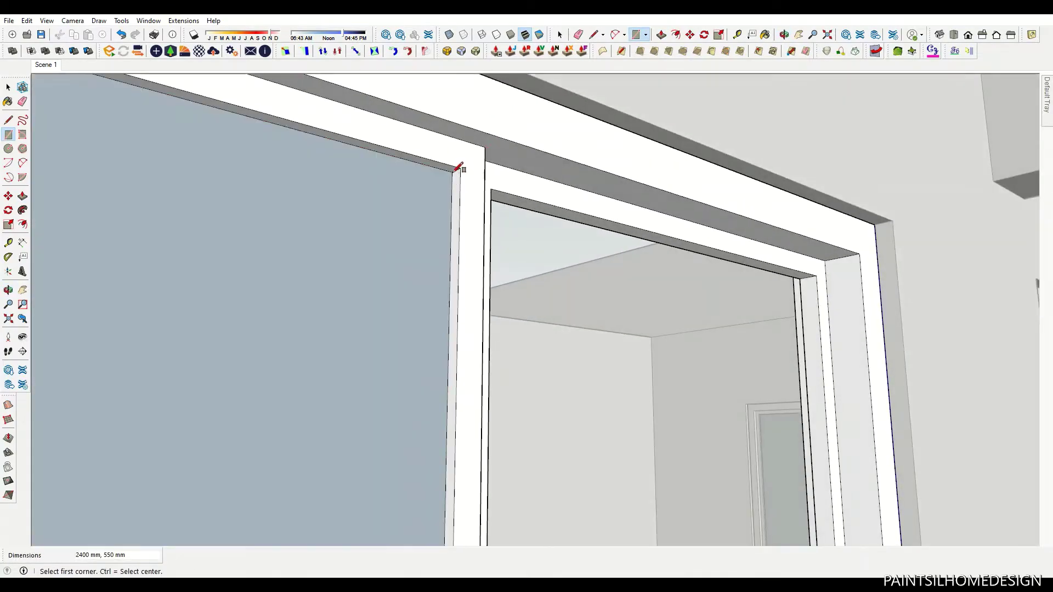
pyautogui.press('space')
pyautogui.rightClick(434, 200)
pyautogui.click(467, 293)
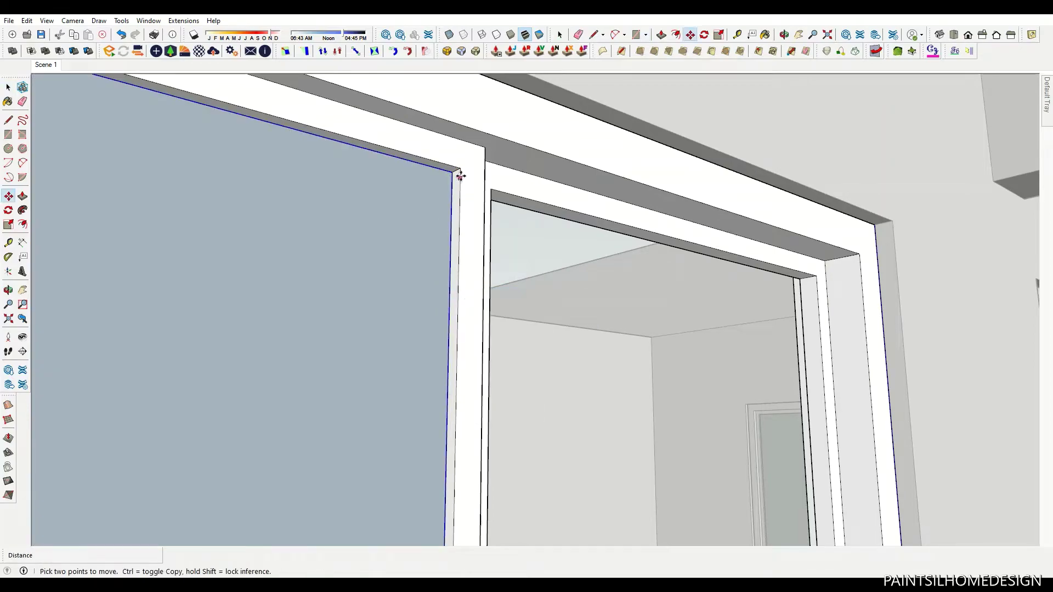
# - Copy the glass pane into the right door leaf and view the finished door
pyautogui.click(818, 277)
pyautogui.press('space')
pyautogui.moveTo(818, 277)
pyautogui.mouseDown(button='middle')
pyautogui.moveTo(340, 291)
pyautogui.moveTo(644, 329)
pyautogui.moveTo(434, 240)
pyautogui.mouseUp(button='middle')
pyautogui.scroll(-3, 435, 240)
pyautogui.scroll(-5, 451, 286)
# - Draw a grouped door panel in the interior doorway and offset its outline inward
pyautogui.scroll(8, 362, 447)
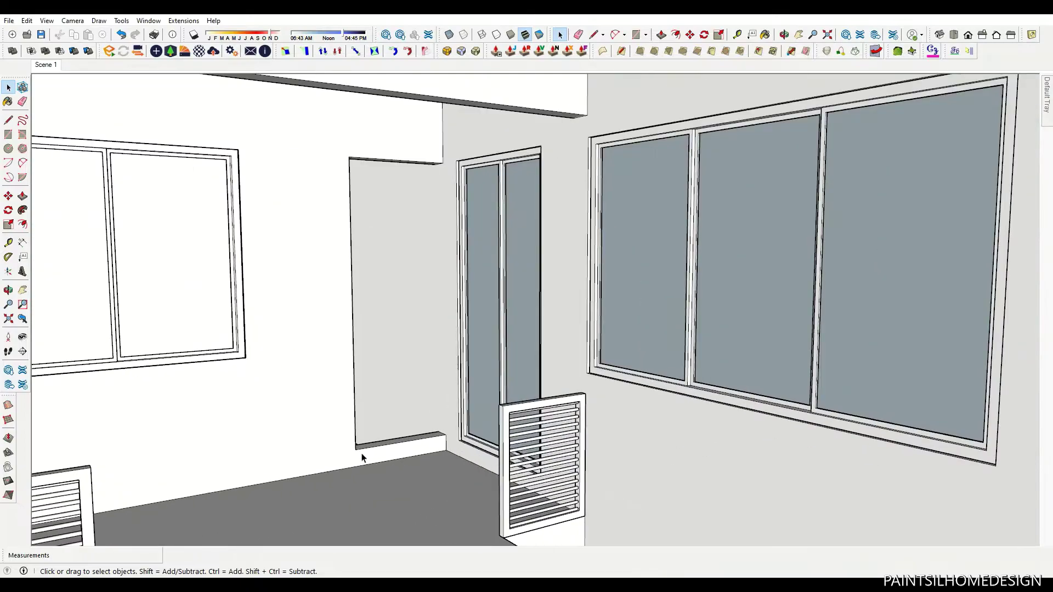
pyautogui.press('r')
pyautogui.click(460, 100)
pyautogui.press('space')
pyautogui.rightClick(438, 158)
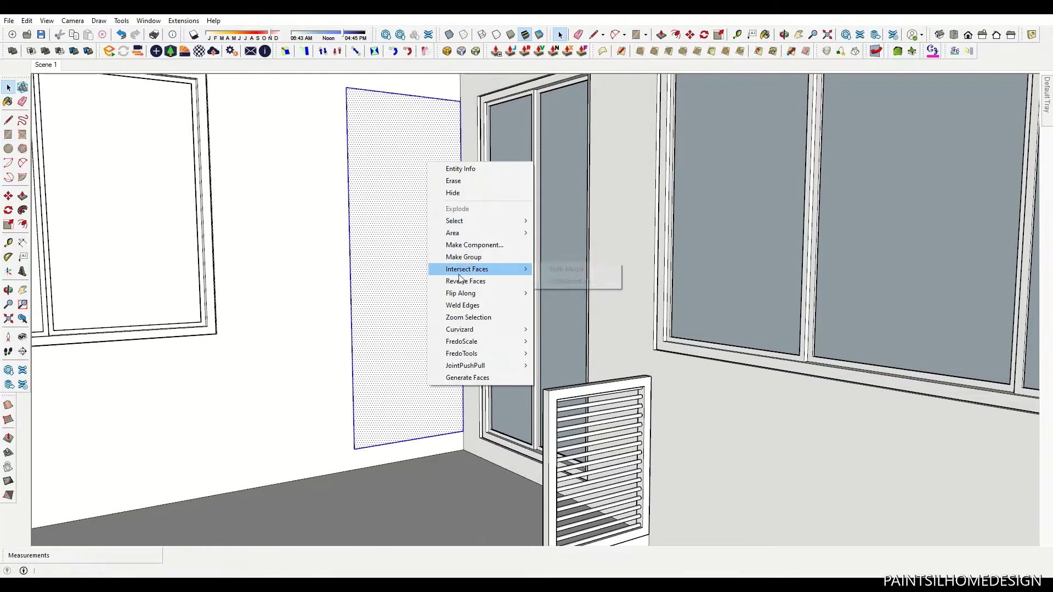
pyautogui.click(467, 258)
pyautogui.doubleClick(413, 186)
pyautogui.press('f')
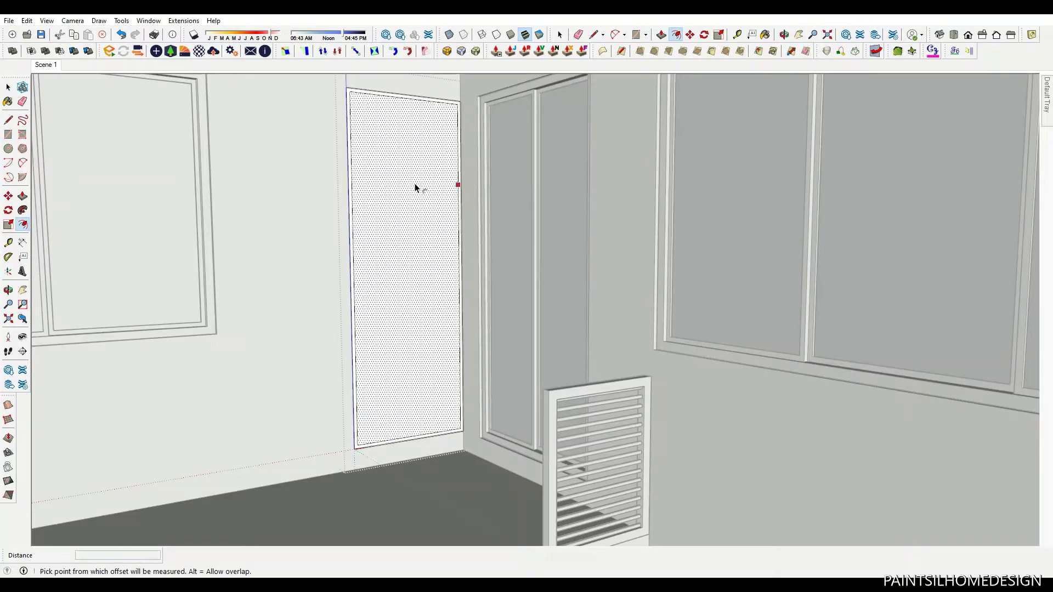
pyautogui.click(417, 185)
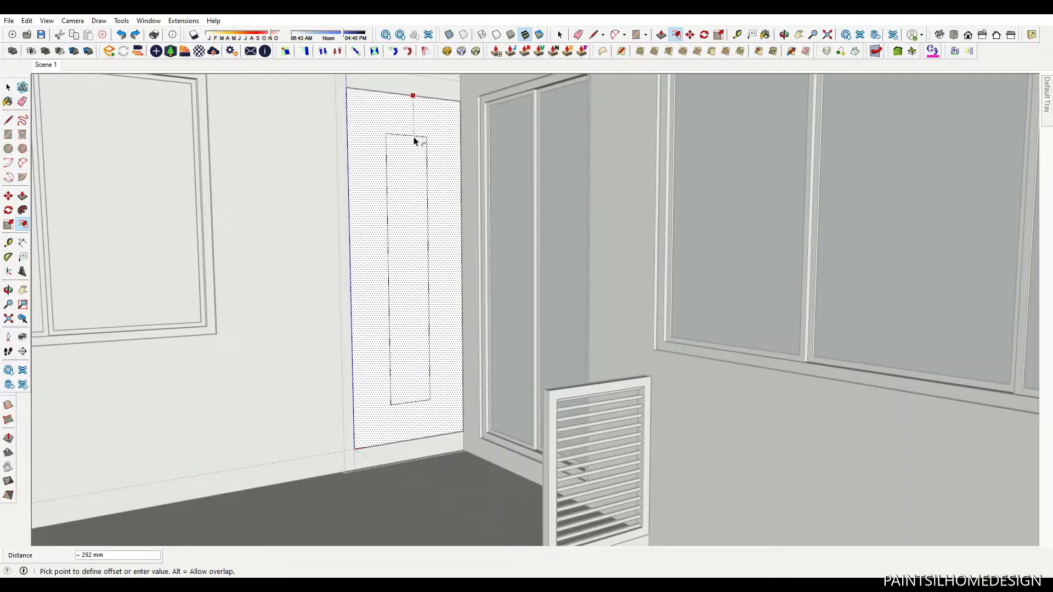
pyautogui.press('Return')
pyautogui.press('space')
# - Deepen the door frame's inner face with Push/Pull
pyautogui.scroll(-5, 416, 164)
pyautogui.scroll(5, 437, 308)
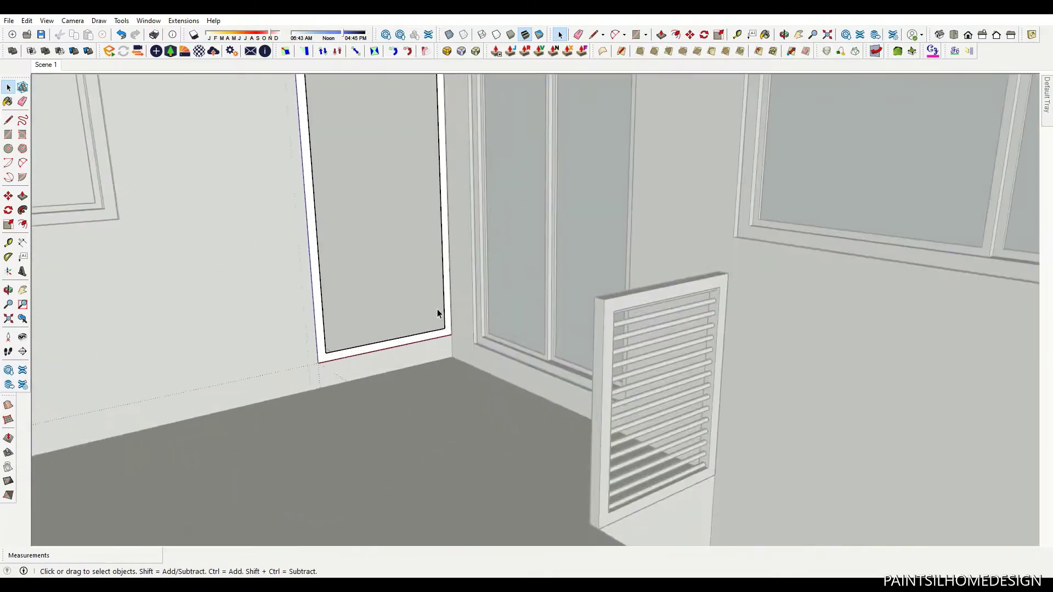
pyautogui.moveTo(437, 308)
pyautogui.mouseDown(button='middle')
pyautogui.moveTo(465, 388)
pyautogui.moveTo(464, 353)
pyautogui.mouseUp(button='middle')
pyautogui.press('p')
pyautogui.click(456, 353)
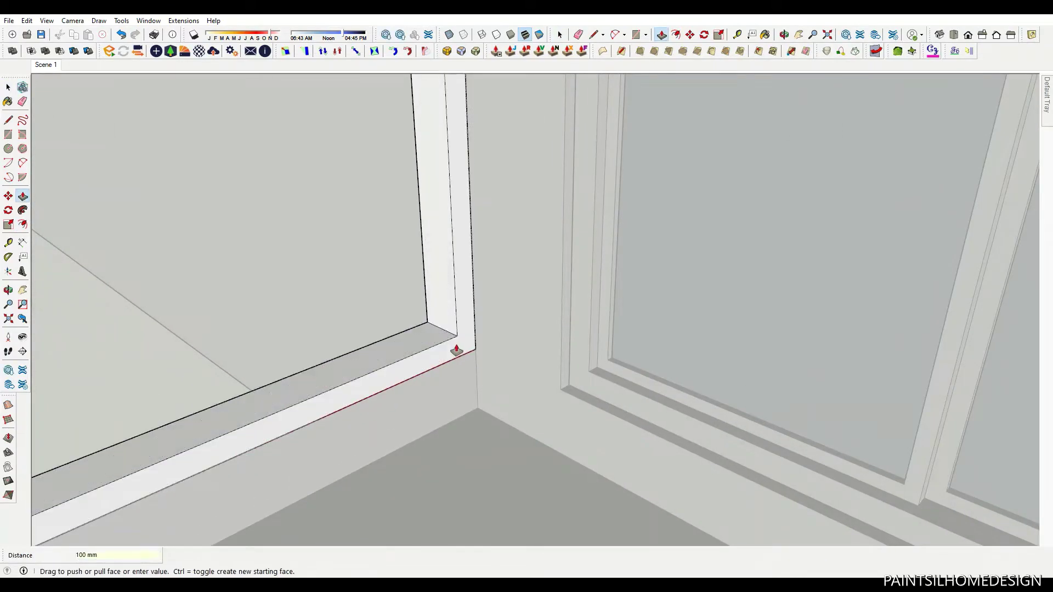
pyautogui.click(457, 353)
pyautogui.press('m')
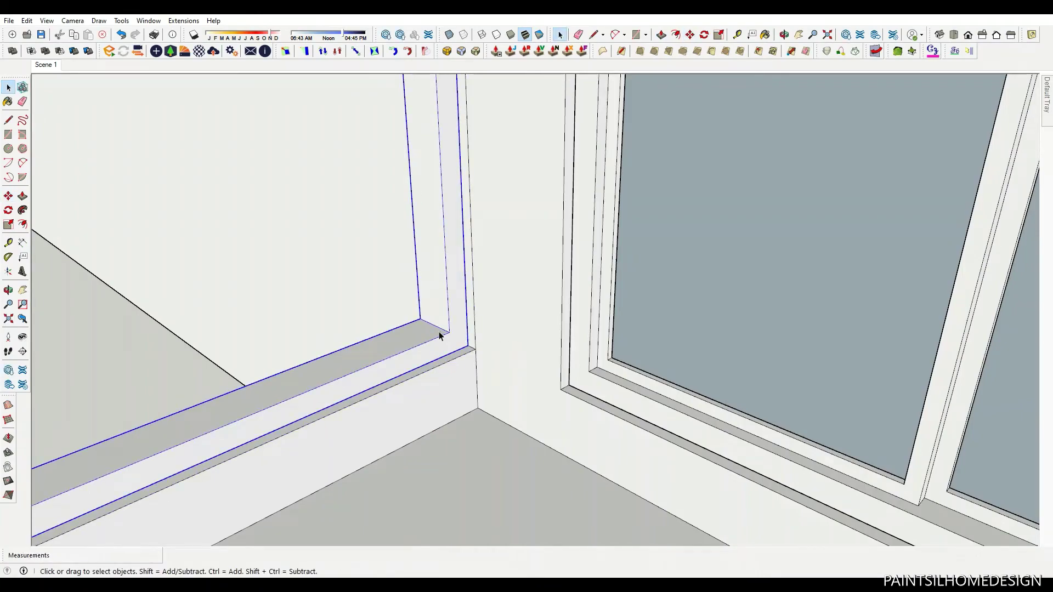
pyautogui.moveTo(465, 367); pyautogui.dragTo(598, 294)
pyautogui.press('space')
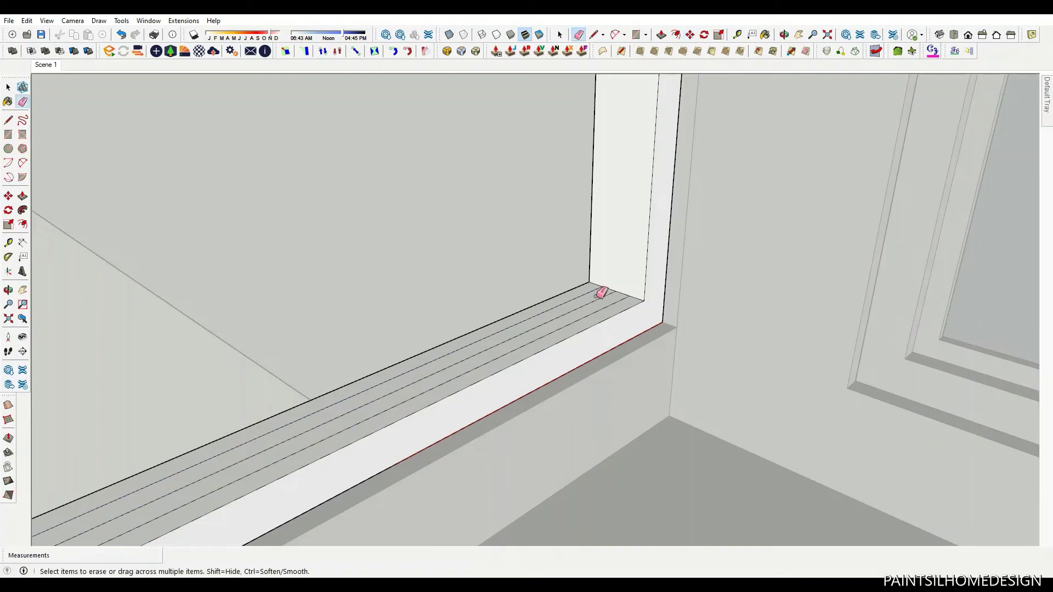
pyautogui.moveTo(595, 315)
pyautogui.mouseDown(button='middle')
pyautogui.moveTo(510, 245)
pyautogui.moveTo(565, 132)
pyautogui.moveTo(564, 254)
pyautogui.moveTo(545, 195)
pyautogui.mouseUp(button='middle')
# - Recess the door face, add a 2 mm inner offset, and push that face equally deep
pyautogui.press('p')
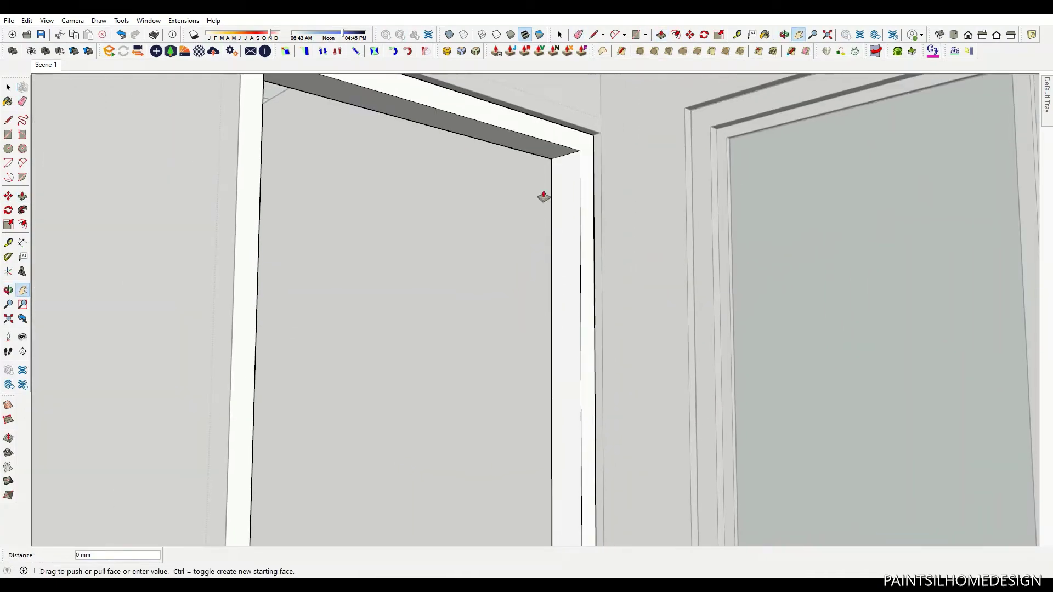
pyautogui.click(546, 195)
pyautogui.click(499, 138)
pyautogui.press('f')
pyautogui.write('2')
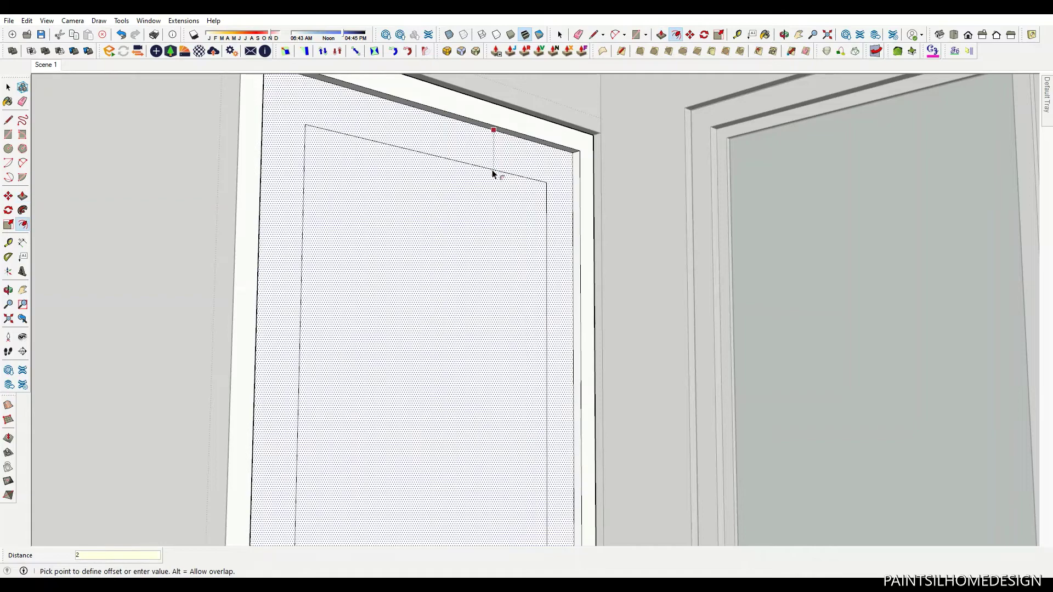
pyautogui.press('Return')
pyautogui.press('p')
pyautogui.doubleClick(466, 278)
# - Erase stray frame edges and begin a long narrow rectangle inside the opening
pyautogui.press('e')
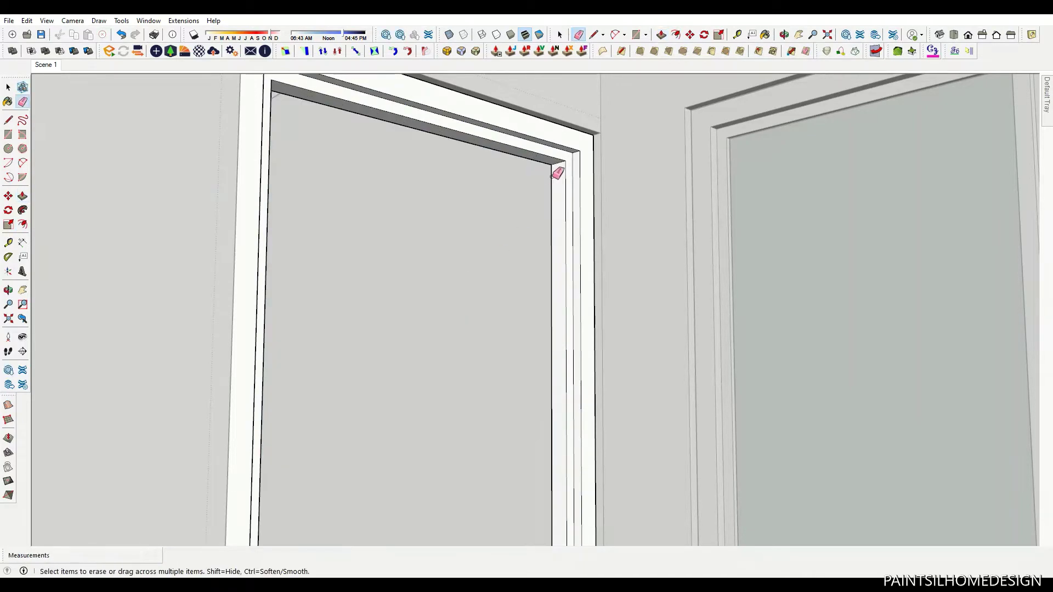
pyautogui.scroll(3, 557, 173)
pyautogui.press('r')
pyautogui.scroll(-5, 455, 152)
pyautogui.scroll(-5, 327, 164)
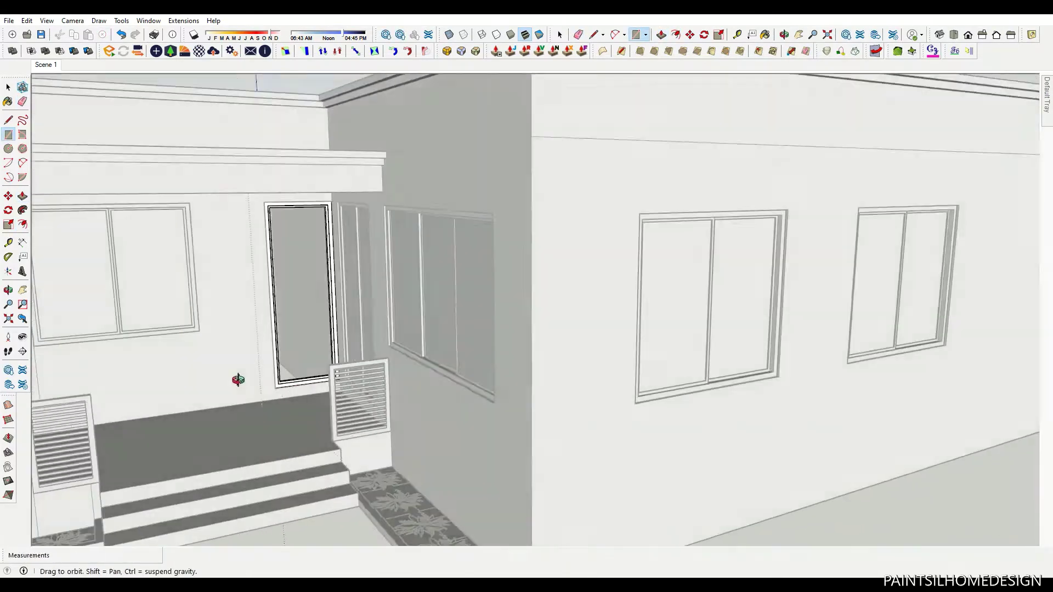
pyautogui.scroll(6, 237, 377)
# - Turn the stepped porch door frame into a group
pyautogui.moveTo(304, 384); pyautogui.dragTo(274, 462, button='middle')
pyautogui.scroll(3, 329, 341)
pyautogui.scroll(3, 294, 322)
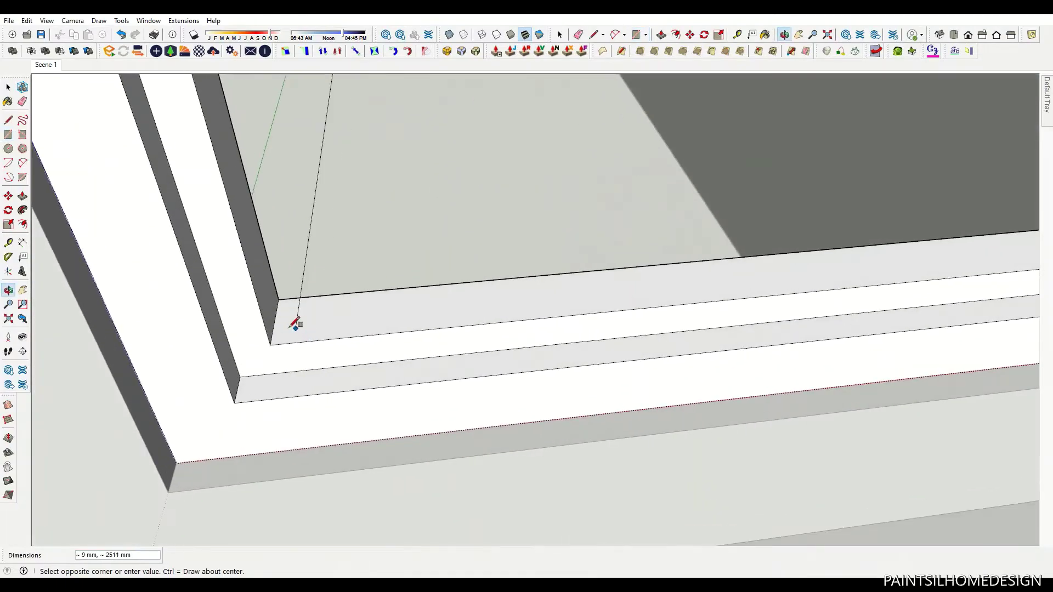
pyautogui.scroll(3, 278, 318)
pyautogui.press('space')
pyautogui.rightClick(317, 301)
pyautogui.click(364, 393)
# - Copy the grouped door frame into an interior doorway using Move with Ctrl
pyautogui.scroll(-3, 446, 273)
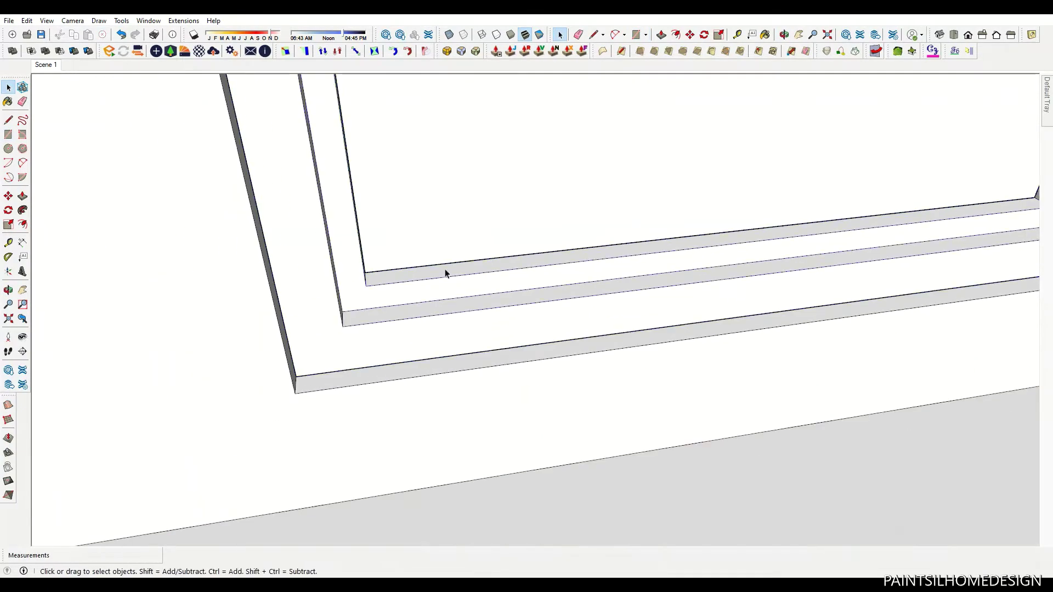
pyautogui.click(299, 392)
pyautogui.press('ctrl')
pyautogui.scroll(-5, 430, 216)
pyautogui.scroll(-5, 475, 298)
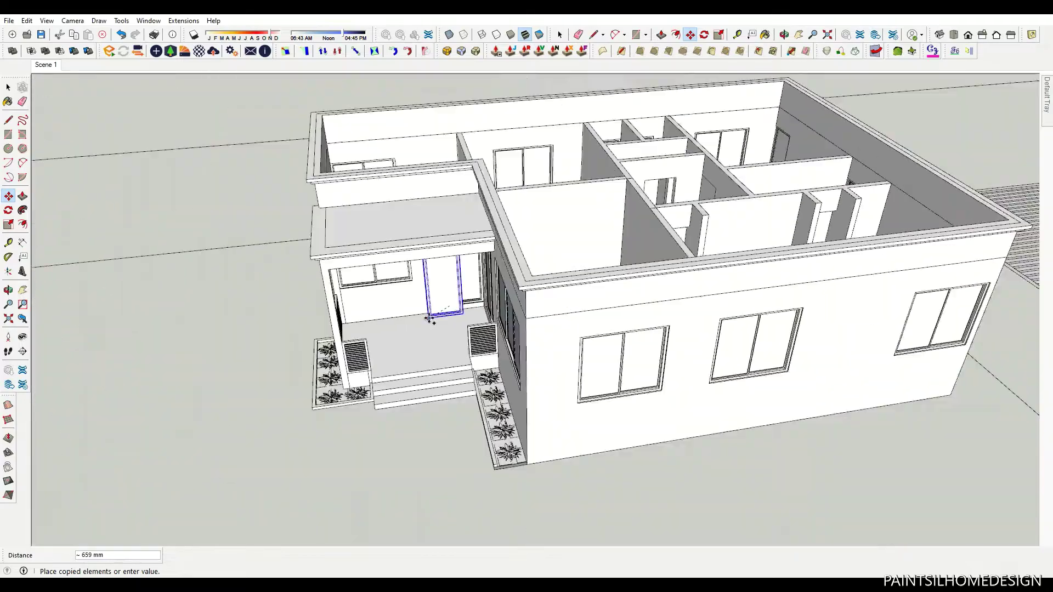
pyautogui.scroll(5, 658, 340)
pyautogui.scroll(5, 453, 299)
pyautogui.click(441, 296)
pyautogui.scroll(-5, 428, 295)
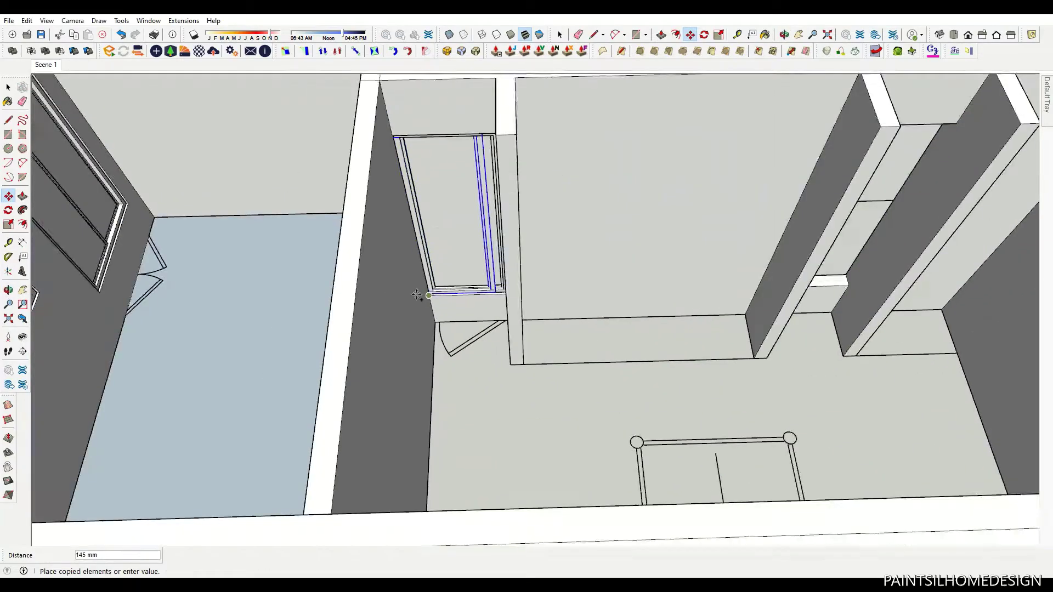
pyautogui.scroll(3, 628, 284)
pyautogui.scroll(4, 478, 275)
pyautogui.scroll(2, 433, 278)
pyautogui.scroll(-3, 433, 278)
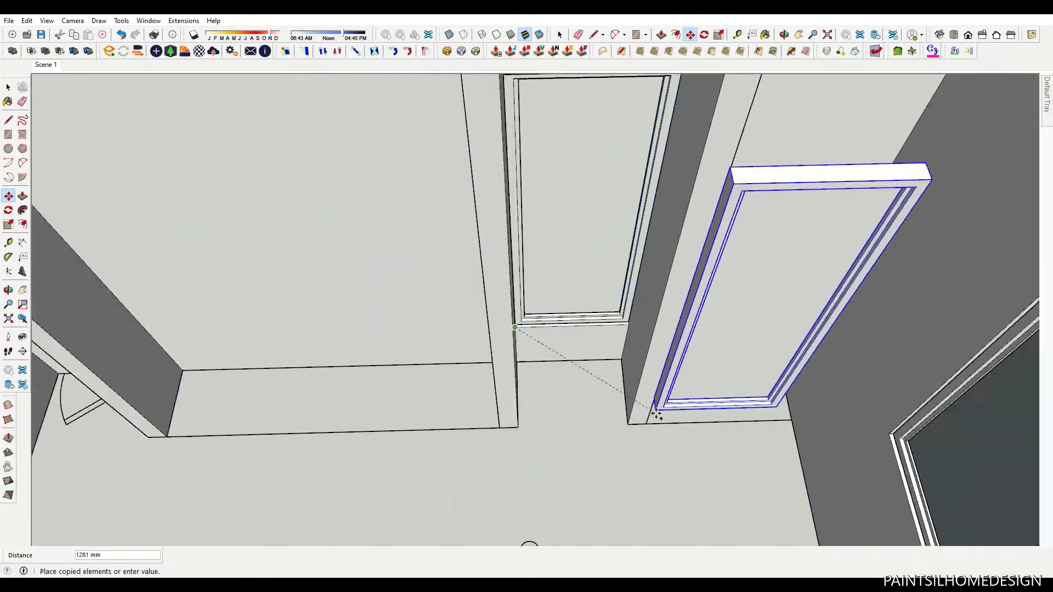
pyautogui.scroll(-5, 659, 400)
pyautogui.scroll(5, 623, 388)
pyautogui.scroll(4, 475, 298)
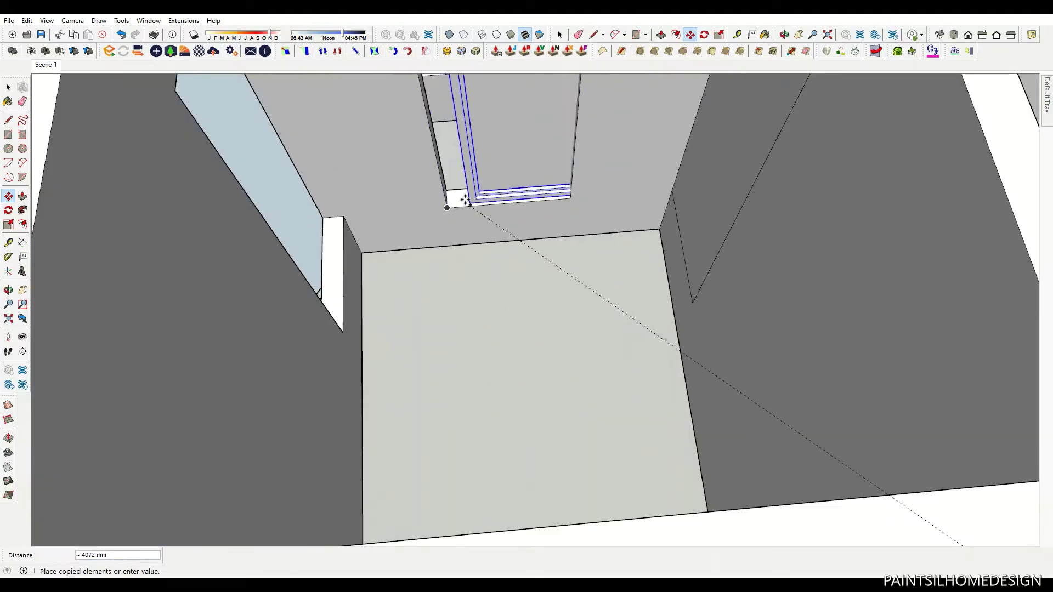
pyautogui.scroll(-5, 449, 209)
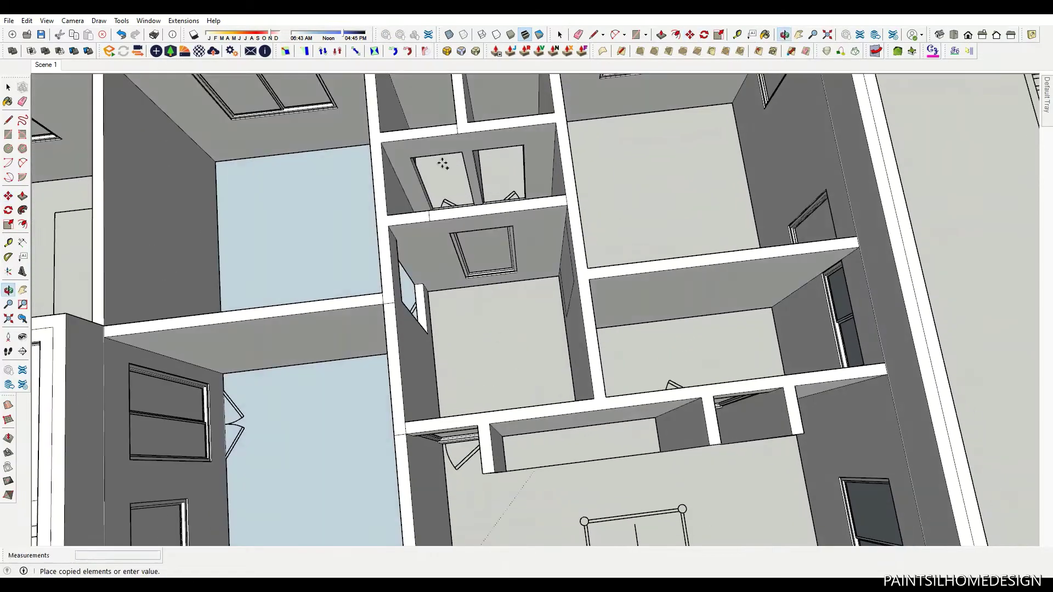
pyautogui.scroll(5, 433, 277)
pyautogui.moveTo(439, 286); pyautogui.dragTo(432, 277, button='middle')
pyautogui.click(415, 294)
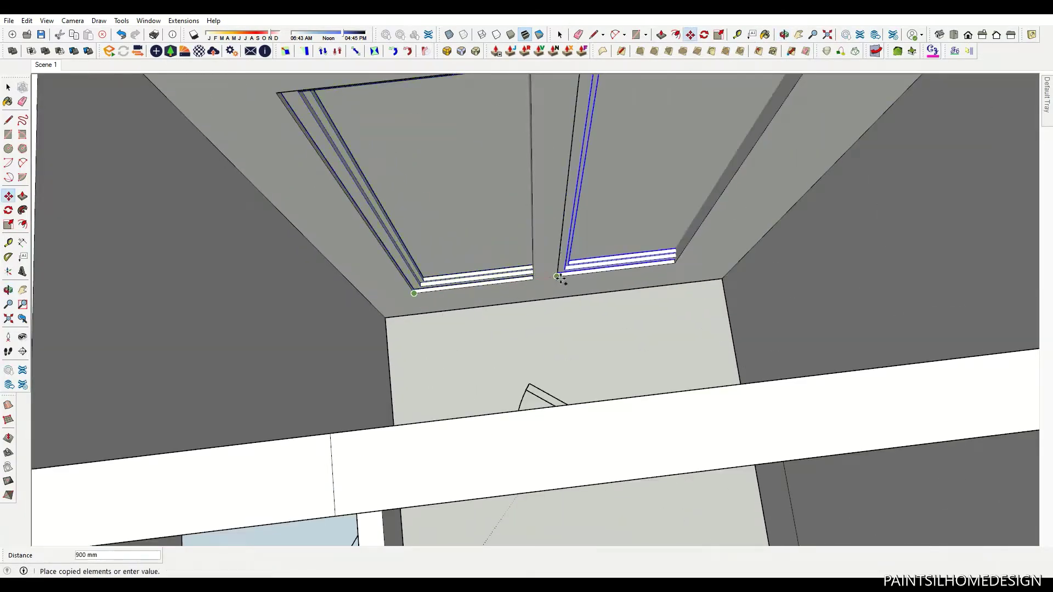
pyautogui.click(559, 277)
# - Scale the copied door frame narrower to fit the doorway
pyautogui.press('s')
pyautogui.scroll(-5, 549, 277)
pyautogui.scroll(5, 536, 277)
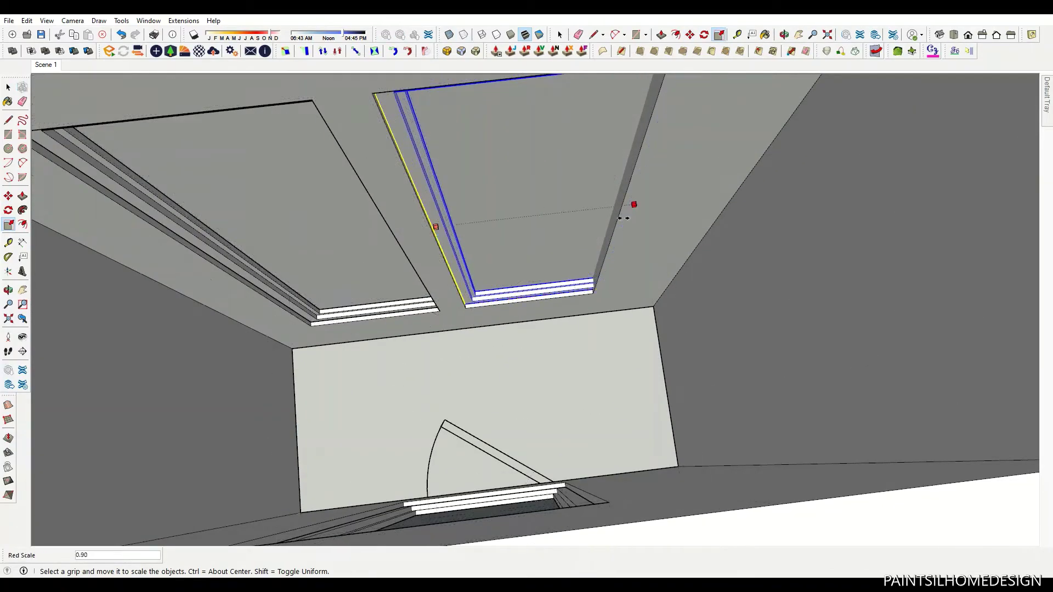
pyautogui.scroll(-5, 395, 254)
pyautogui.scroll(5, 464, 240)
pyautogui.press('s')
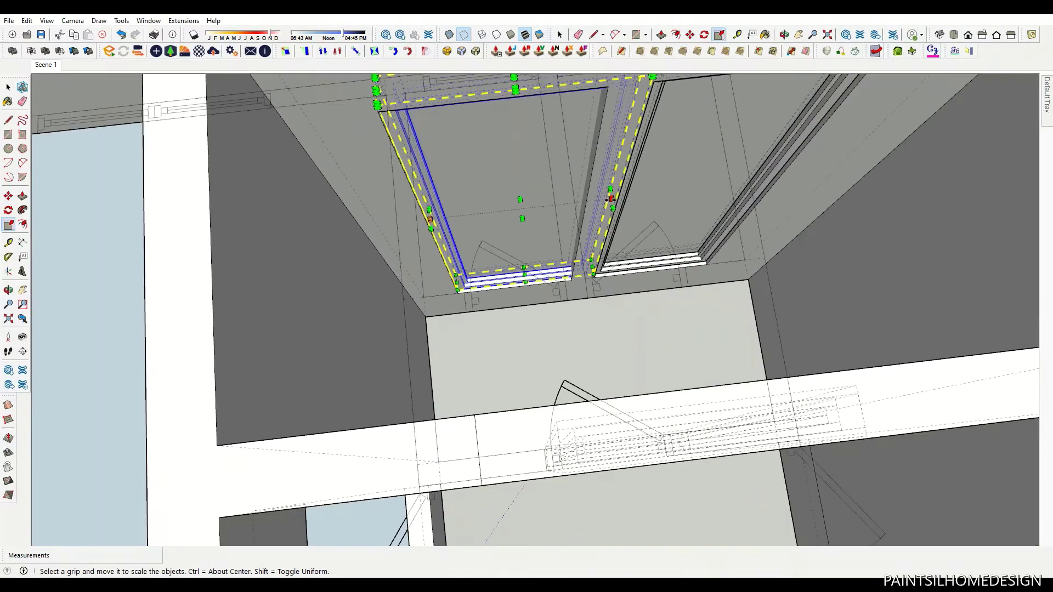
pyautogui.click(582, 204)
# - Erase the stray edges at the wall junction beside the doorway
pyautogui.press('e')
pyautogui.scroll(-5, 515, 289)
pyautogui.scroll(4, 701, 218)
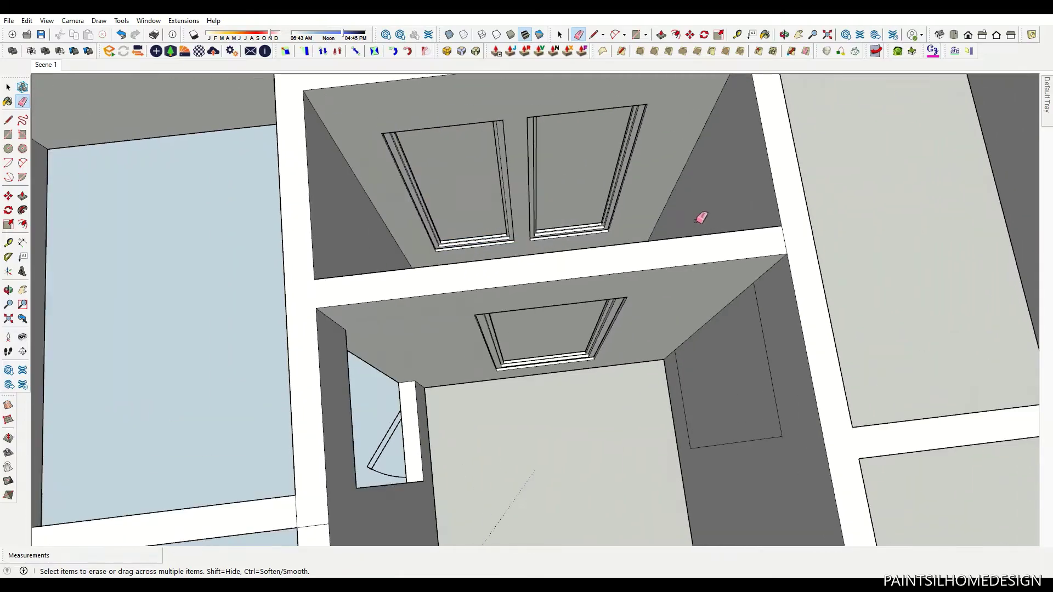
pyautogui.scroll(-5, 684, 278)
pyautogui.moveTo(684, 277)
pyautogui.mouseDown(button='middle')
pyautogui.moveTo(567, 280)
pyautogui.moveTo(426, 357)
pyautogui.mouseUp(button='middle')
pyautogui.scroll(5, 658, 256)
pyautogui.press('p')
pyautogui.scroll(-5, 706, 183)
pyautogui.scroll(5, 426, 357)
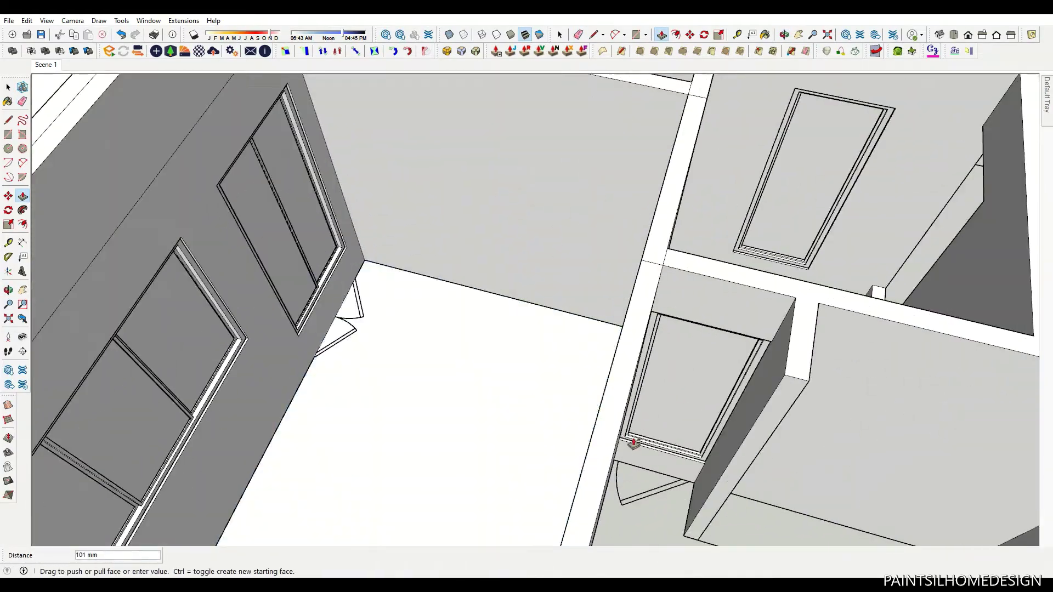
pyautogui.scroll(-5, 662, 458)
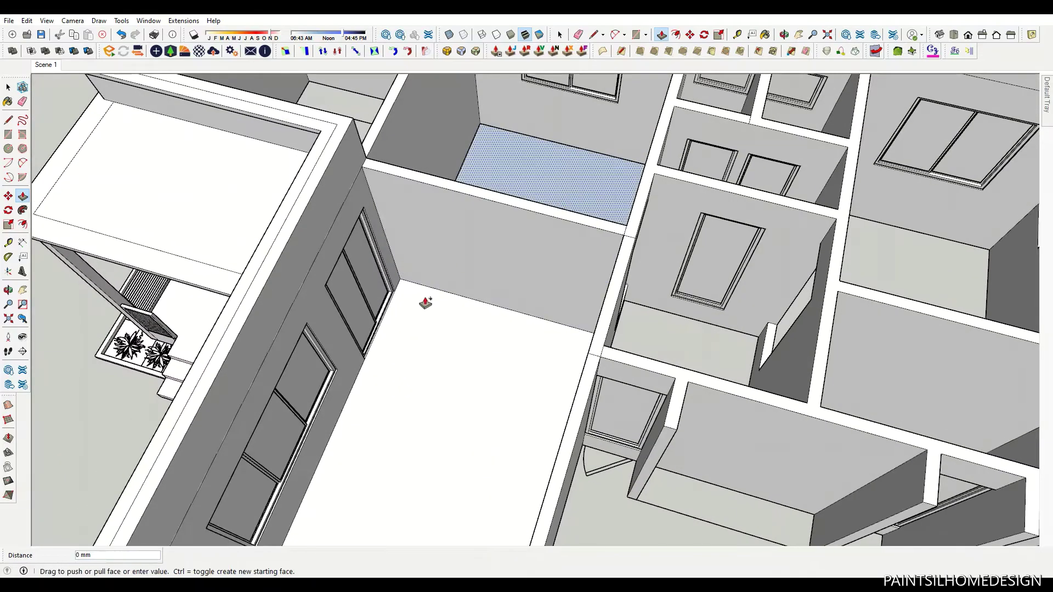
pyautogui.write('600')
pyautogui.moveTo(425, 304); pyautogui.dragTo(596, 350, button='middle')
pyautogui.press('e')
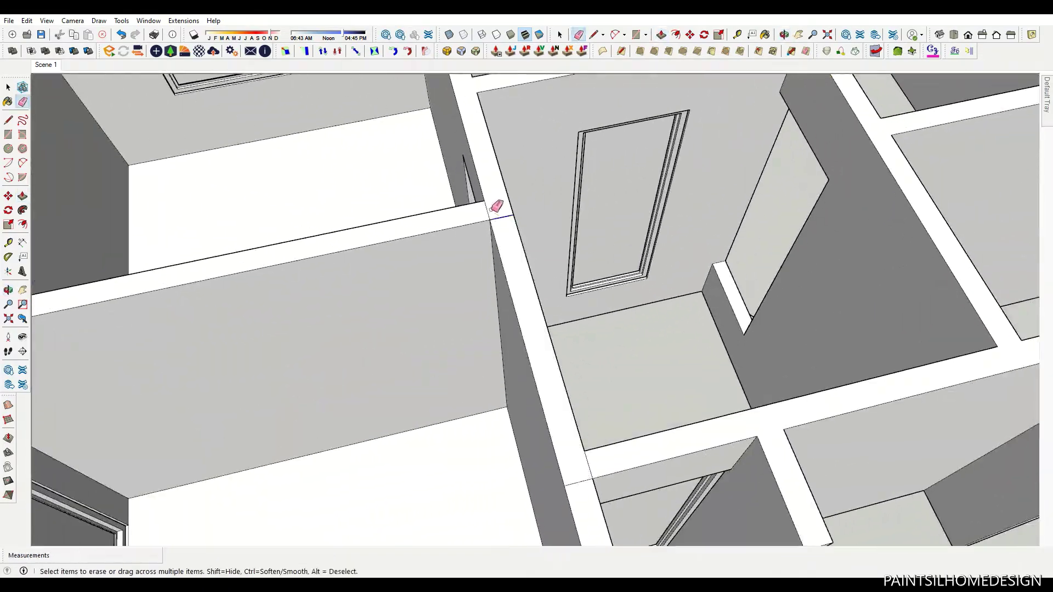
pyautogui.moveTo(496, 204); pyautogui.dragTo(560, 392, button='middle')
# - Move the frame copy over into the neighbouring room
pyautogui.scroll(-5, 401, 344)
pyautogui.moveTo(400, 344)
pyautogui.mouseDown(button='middle')
pyautogui.moveTo(546, 277)
pyautogui.moveTo(493, 254)
pyautogui.moveTo(400, 278)
pyautogui.moveTo(865, 381)
pyautogui.moveTo(569, 369)
pyautogui.mouseUp(button='middle')
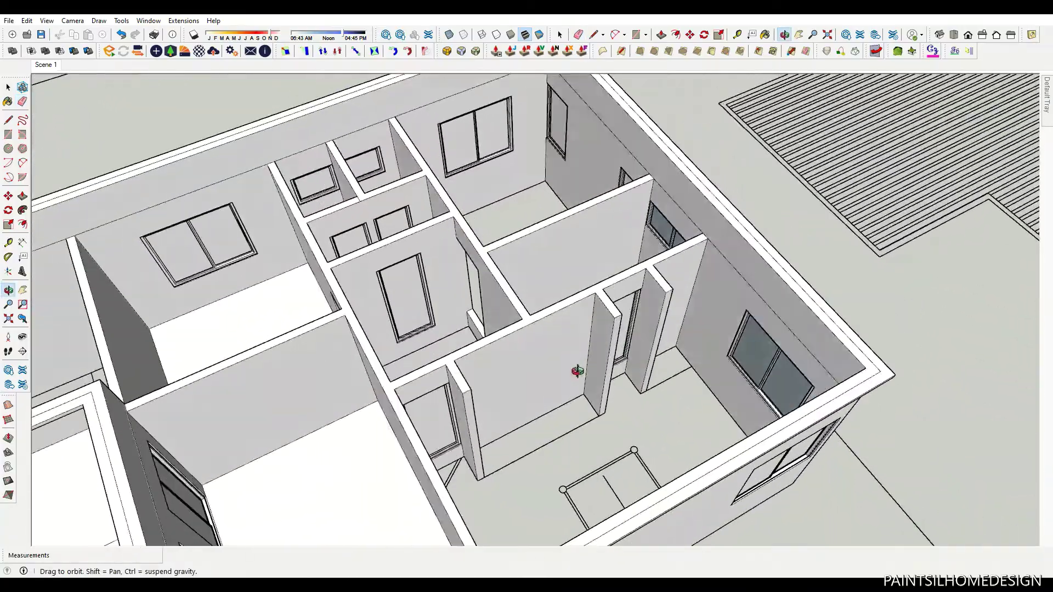
pyautogui.scroll(3, 413, 301)
pyautogui.scroll(3, 471, 338)
pyautogui.press('m')
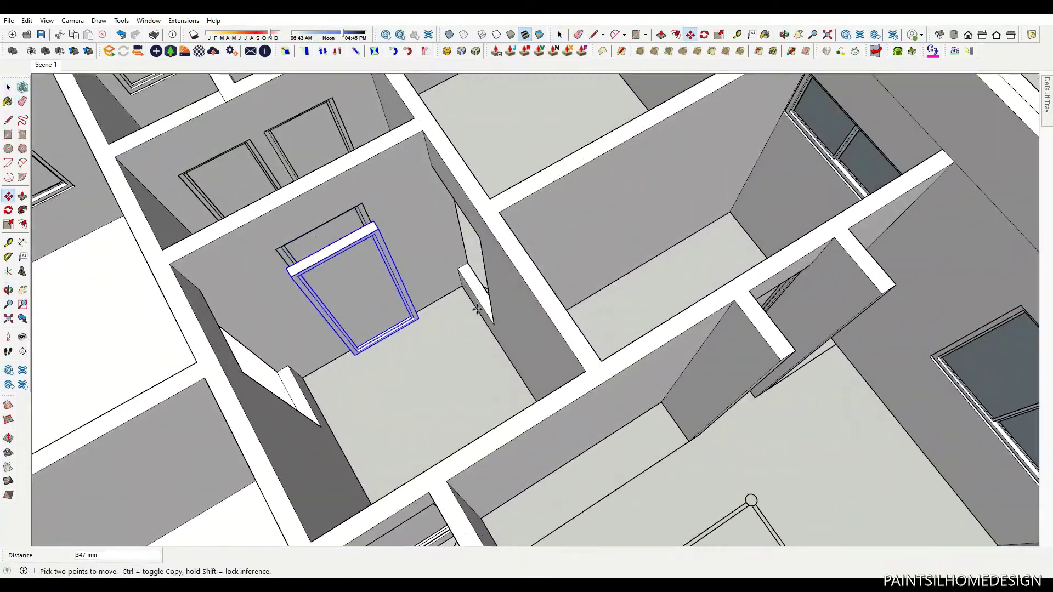
pyautogui.moveTo(477, 310); pyautogui.dragTo(479, 383, button='middle')
pyautogui.scroll(2, 480, 384)
# - Rotate the frame copy about the floor so it faces its wall
pyautogui.press('q')
pyautogui.click(472, 381)
pyautogui.click(493, 351)
pyautogui.click(532, 329)
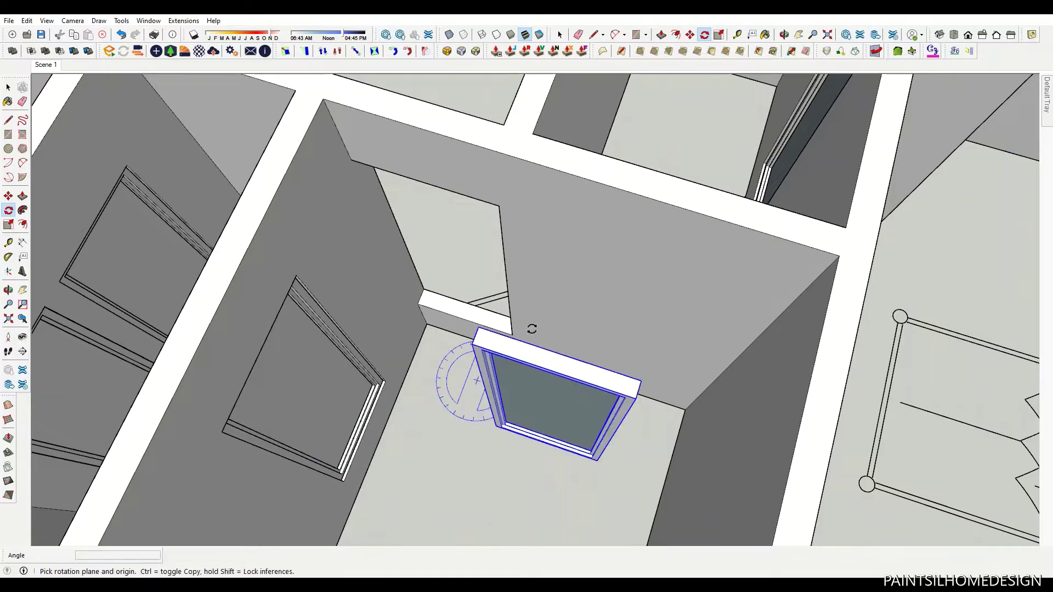
pyautogui.scroll(-3, 520, 407)
pyautogui.scroll(6, 525, 393)
# - Move the rotated frame from its corner into the interior doorway
pyautogui.press('m')
pyautogui.click(525, 392)
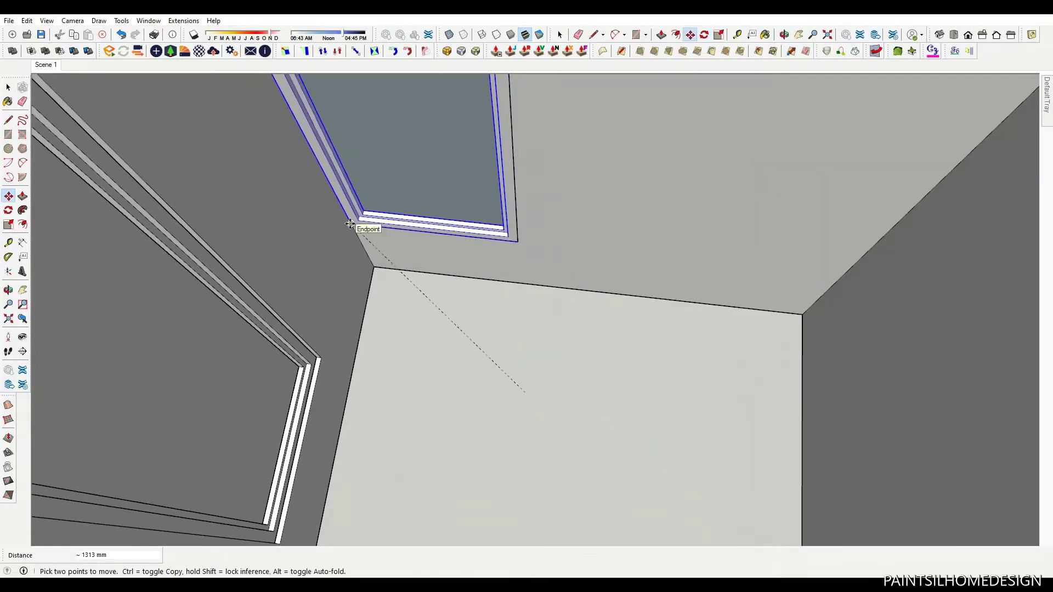
pyautogui.press('Return')
pyautogui.scroll(-2, 536, 291)
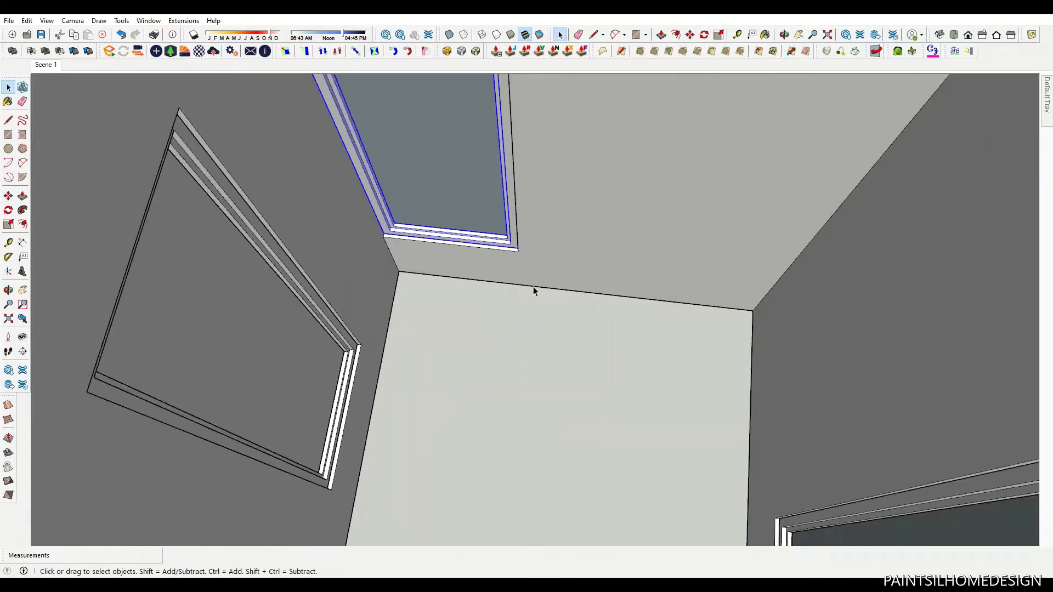
pyautogui.scroll(-2, 470, 327)
pyautogui.scroll(3, 505, 304)
pyautogui.scroll(3, 416, 294)
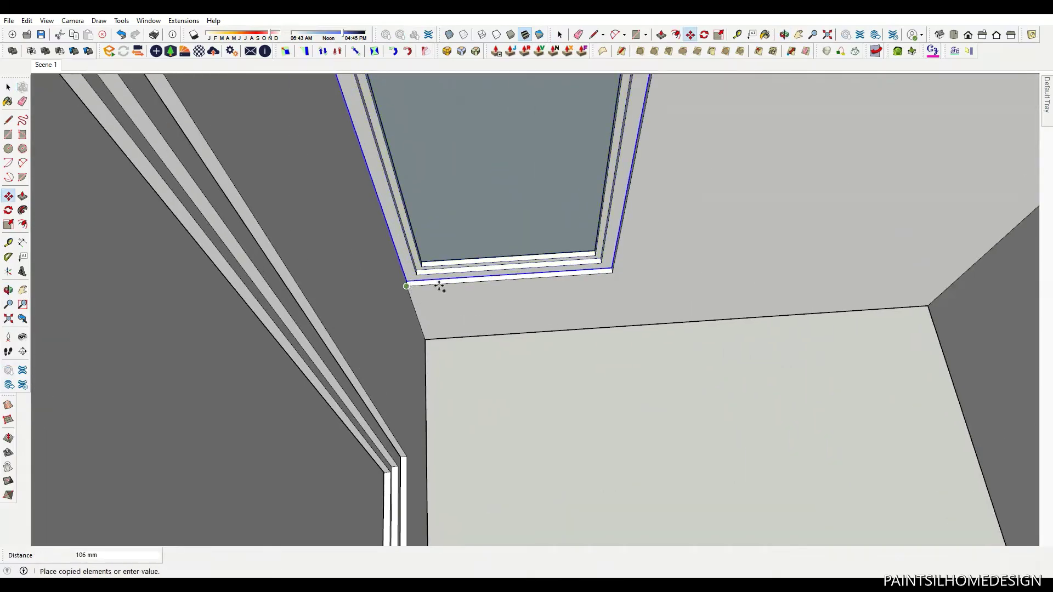
pyautogui.scroll(-4, 440, 287)
pyautogui.scroll(-5, 367, 419)
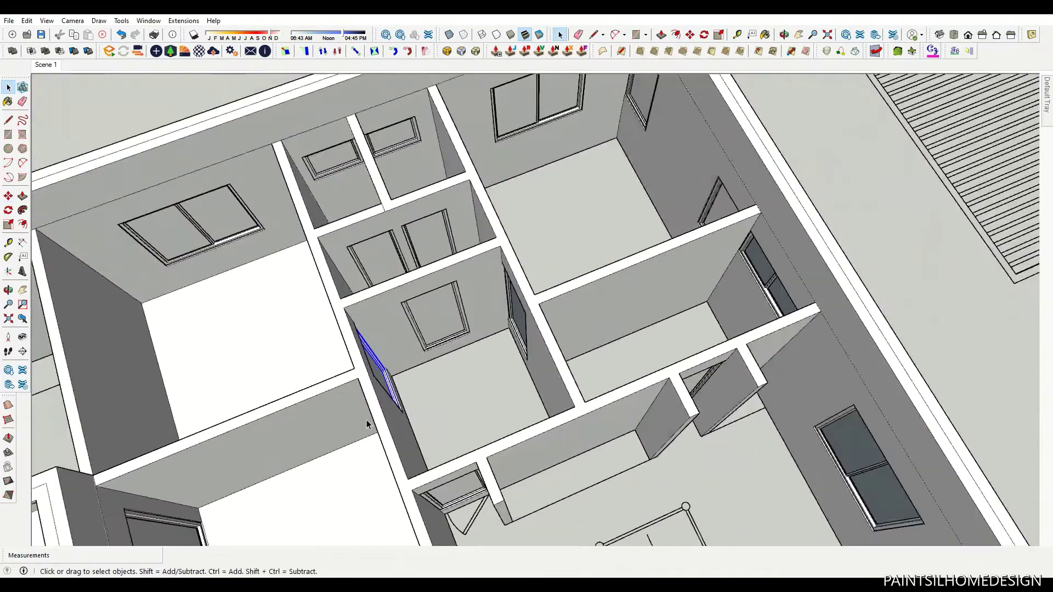
# - Orbit out over the whole house, then into the room with the bed
pyautogui.moveTo(367, 420); pyautogui.dragTo(364, 357, button='middle')
pyautogui.scroll(-4, 717, 271)
pyautogui.scroll(5, 638, 305)
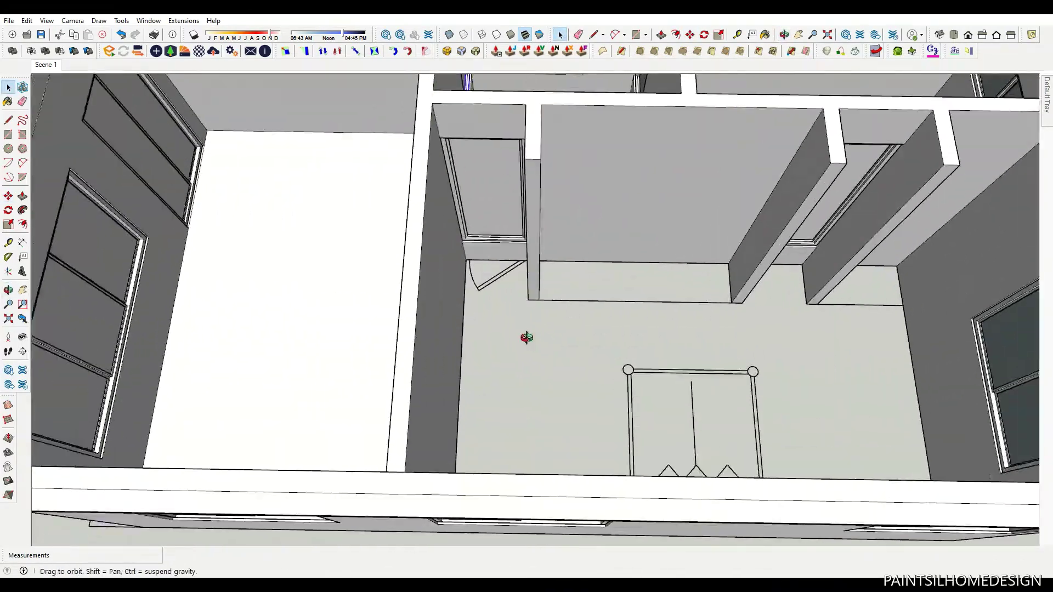
pyautogui.moveTo(526, 337); pyautogui.dragTo(381, 388, button='middle')
# - Draw a rectangle on the bedroom floor and clear the stray line
pyautogui.scroll(3, 381, 388)
pyautogui.press('r')
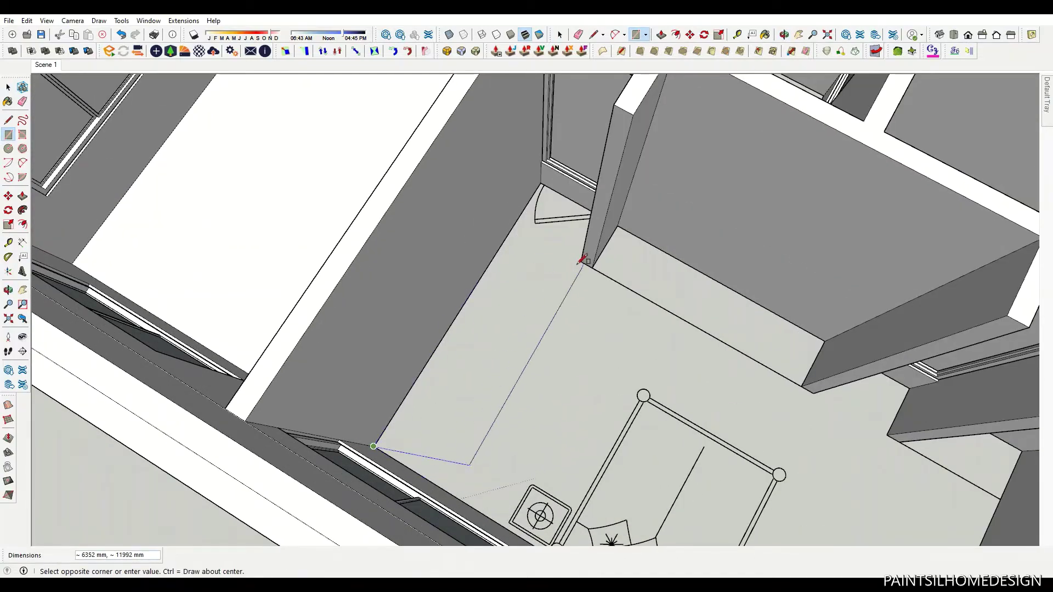
pyautogui.click(576, 264)
pyautogui.scroll(-3, 642, 301)
pyautogui.press('p')
pyautogui.scroll(4, 306, 323)
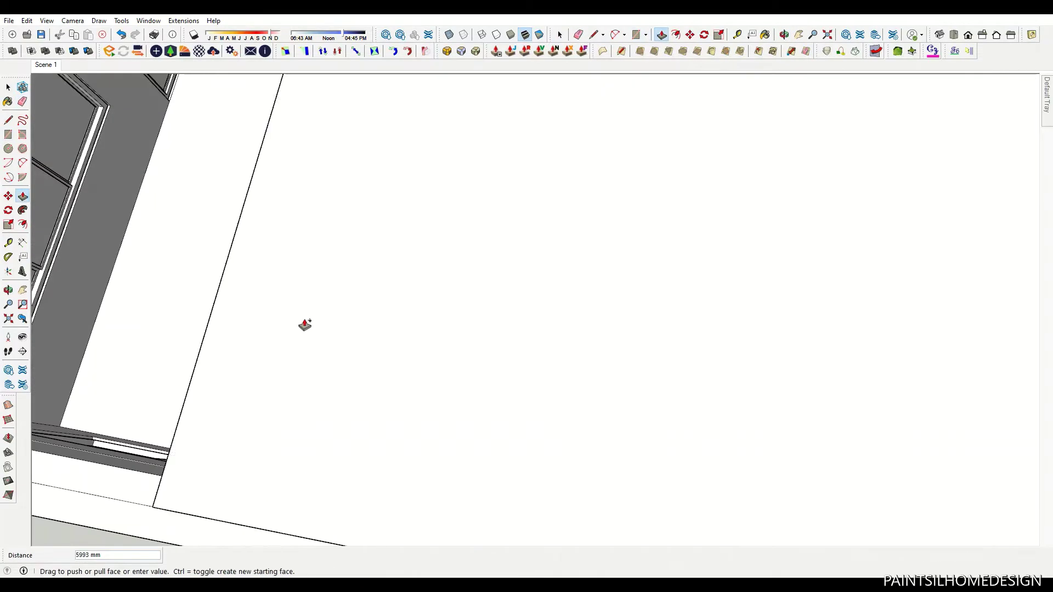
pyautogui.scroll(-4, 708, 352)
# - Draw and clean up a rectangle on the next room's floor
pyautogui.moveTo(708, 353); pyautogui.dragTo(476, 307, button='middle')
pyautogui.scroll(-4, 565, 218)
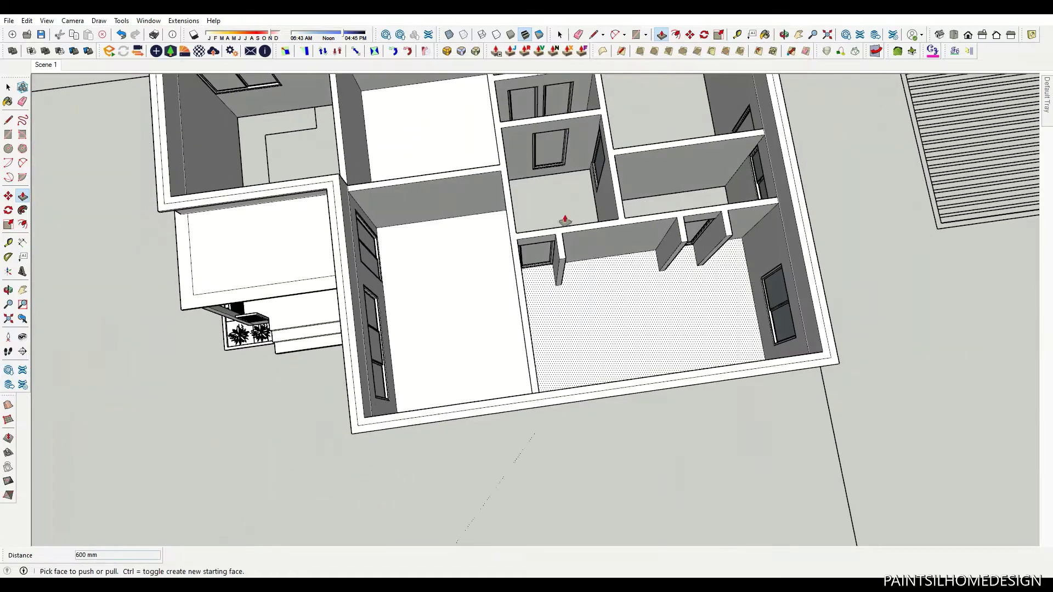
pyautogui.scroll(4, 583, 183)
pyautogui.scroll(2, 418, 175)
pyautogui.press('r')
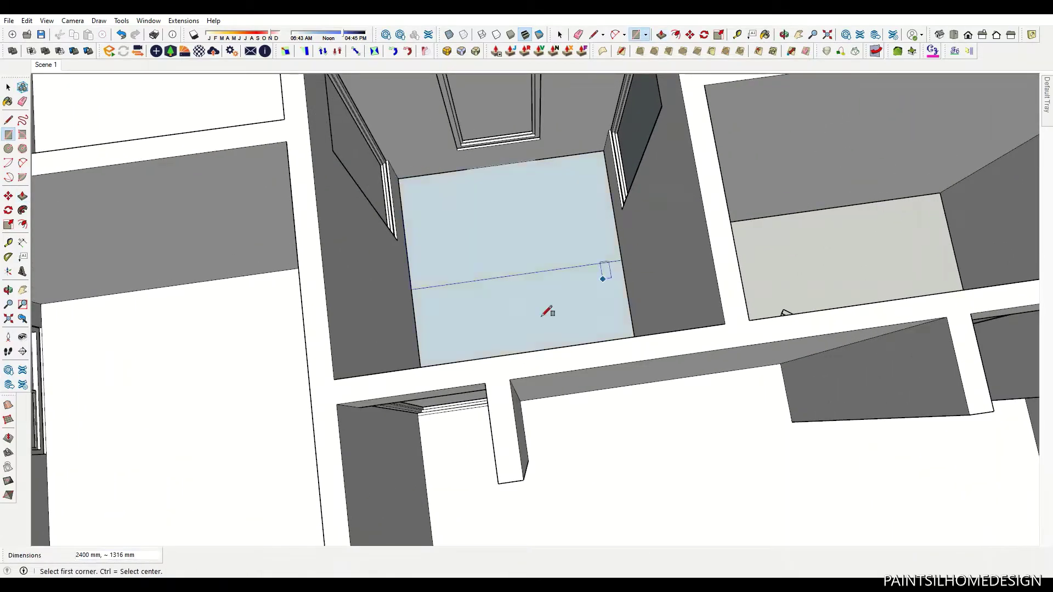
pyautogui.moveTo(542, 316); pyautogui.dragTo(493, 293, button='middle')
pyautogui.press('e')
pyautogui.press('p')
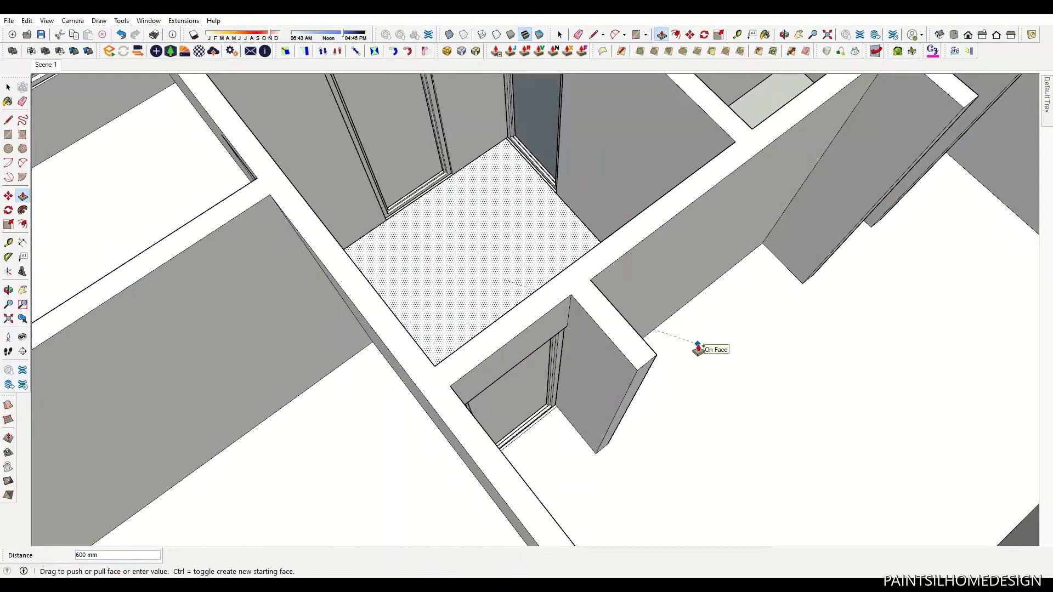
pyautogui.press('space')
pyautogui.scroll(-3, 698, 349)
pyautogui.scroll(3, 699, 123)
pyautogui.scroll(2, 671, 130)
pyautogui.press('r')
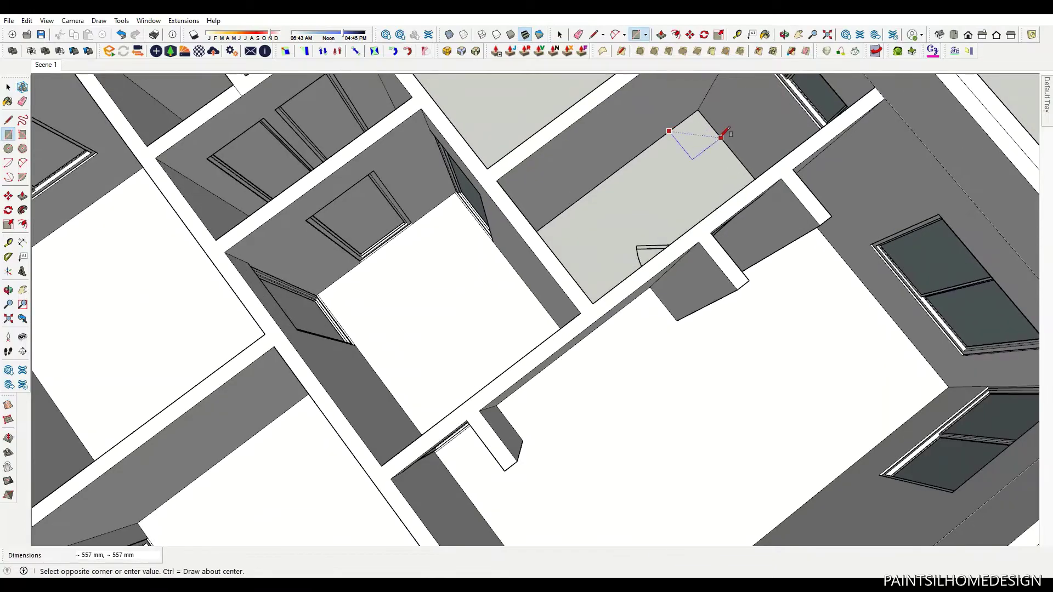
# - Push/pull that room's floor face up 600 mm
pyautogui.moveTo(692, 157); pyautogui.dragTo(668, 163, button='middle')
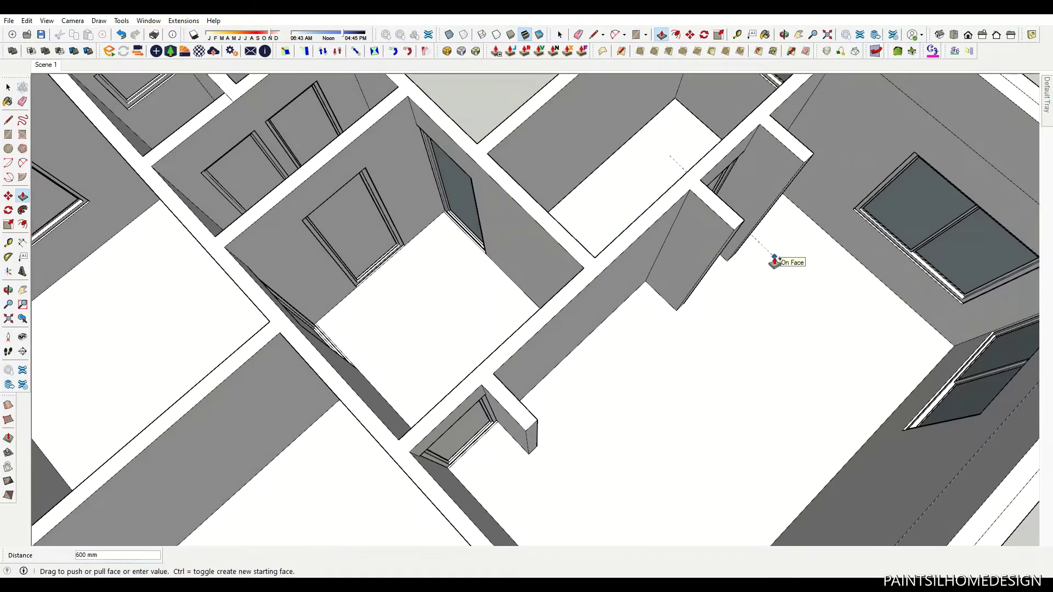
pyautogui.scroll(-5, 487, 322)
pyautogui.scroll(2, 576, 242)
pyautogui.scroll(2, 556, 216)
pyautogui.scroll(2, 546, 203)
pyautogui.press('r')
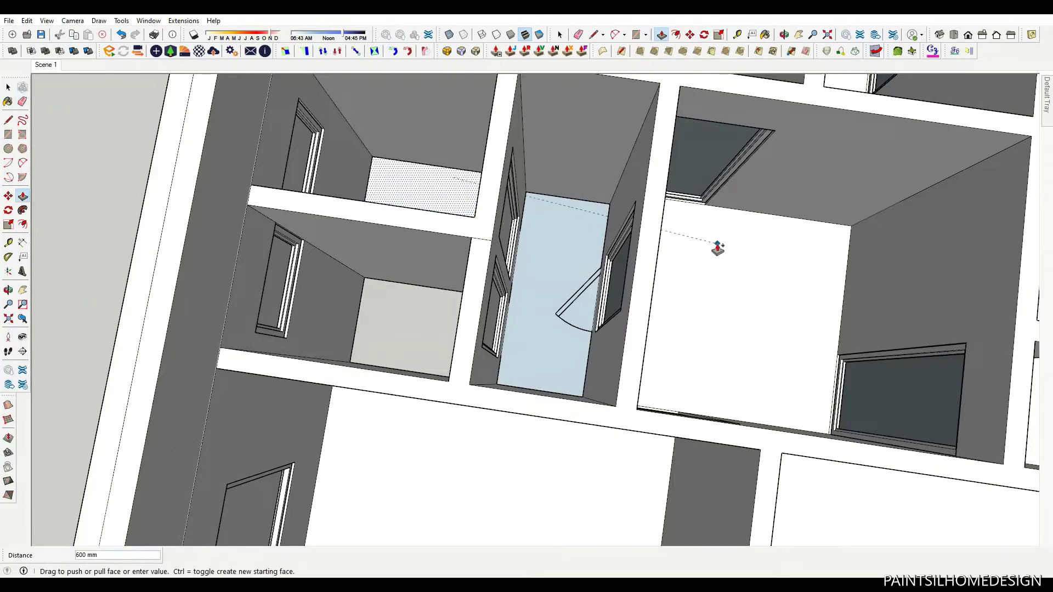
pyautogui.click(562, 251)
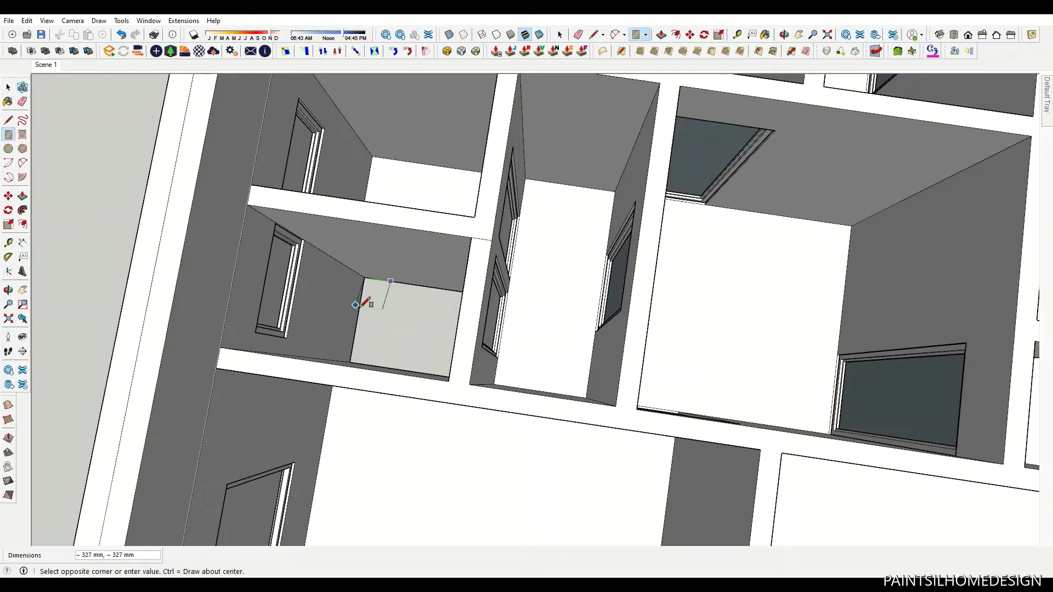
pyautogui.scroll(-3, 535, 317)
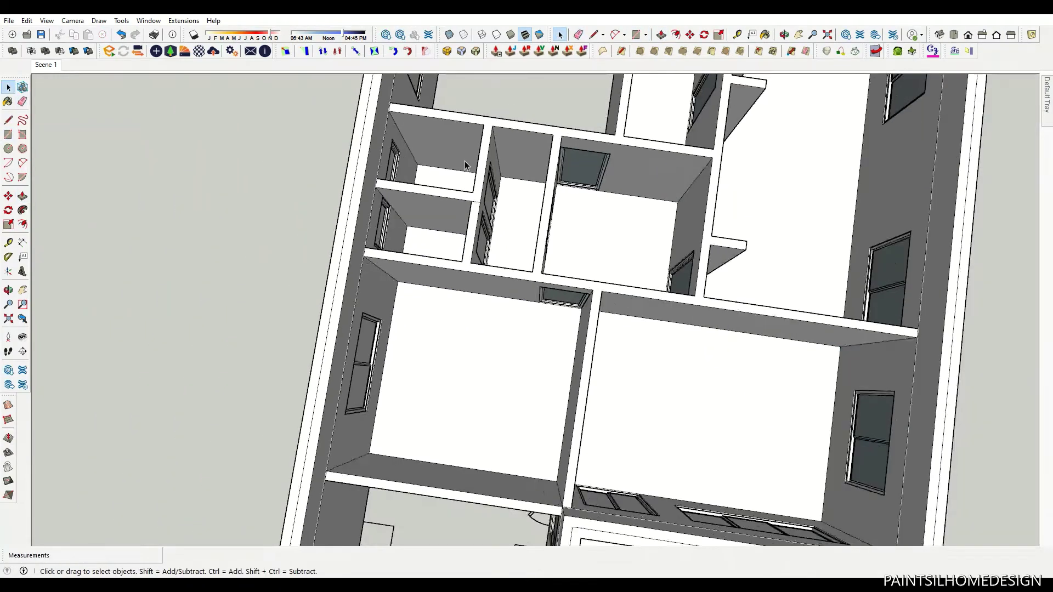
pyautogui.scroll(-3, 465, 161)
pyautogui.scroll(5, 420, 328)
# - Draw and trim floor rectangles in the remaining rooms
pyautogui.press('r')
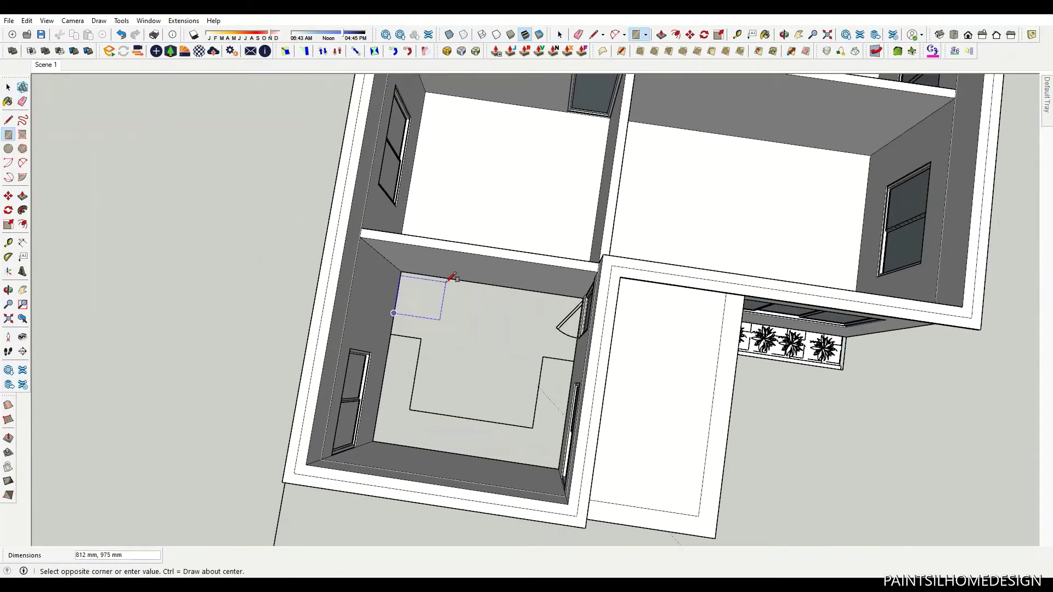
pyautogui.press('e')
pyautogui.moveTo(435, 313); pyautogui.dragTo(414, 262, button='middle')
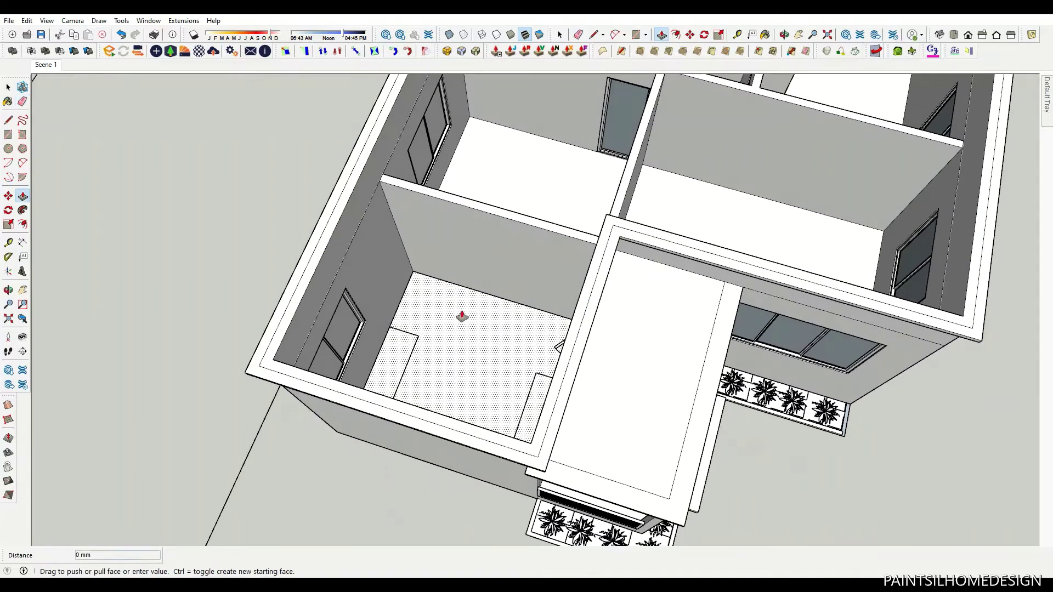
pyautogui.press('space')
pyautogui.scroll(-3, 692, 226)
pyautogui.scroll(5, 416, 162)
pyautogui.press('r')
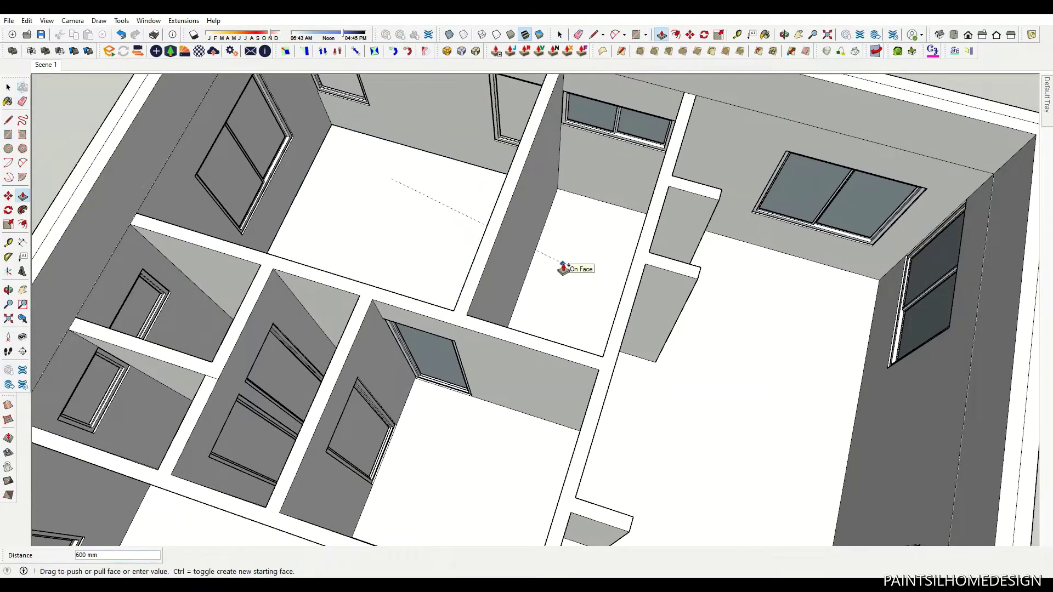
pyautogui.press('space')
pyautogui.scroll(-3, 565, 178)
pyautogui.scroll(-2, 501, 308)
pyautogui.scroll(5, 484, 205)
# - Draw a rectangle over the room top and raise it 600 mm with Push/Pull
pyautogui.scroll(-2, 484, 206)
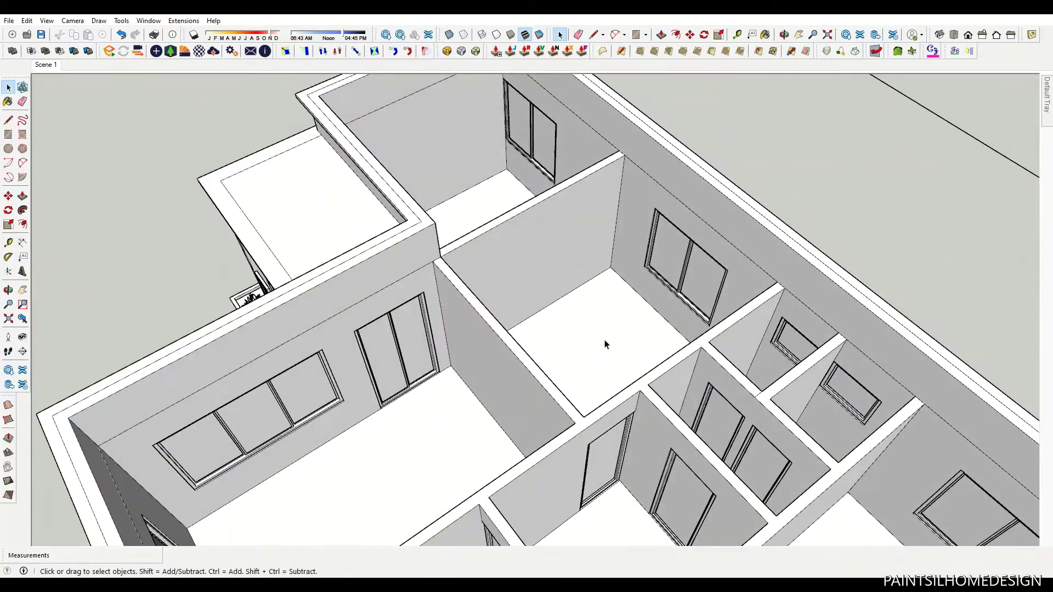
pyautogui.scroll(5, 606, 346)
pyautogui.press('r')
pyautogui.click(608, 281)
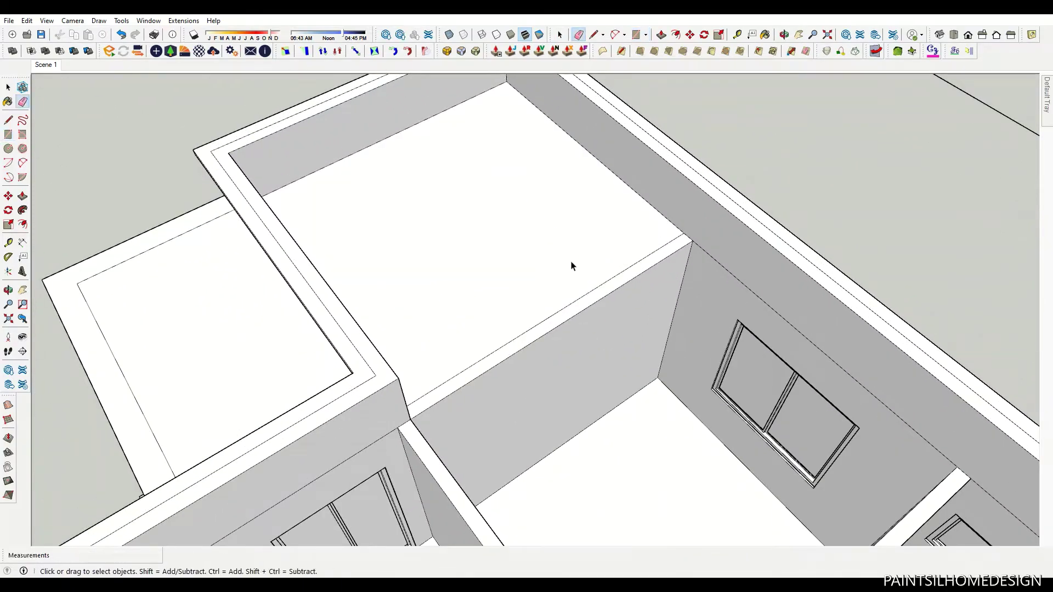
pyautogui.press('space')
pyautogui.rightClick(581, 252)
pyautogui.press('Escape')
pyautogui.write('p')
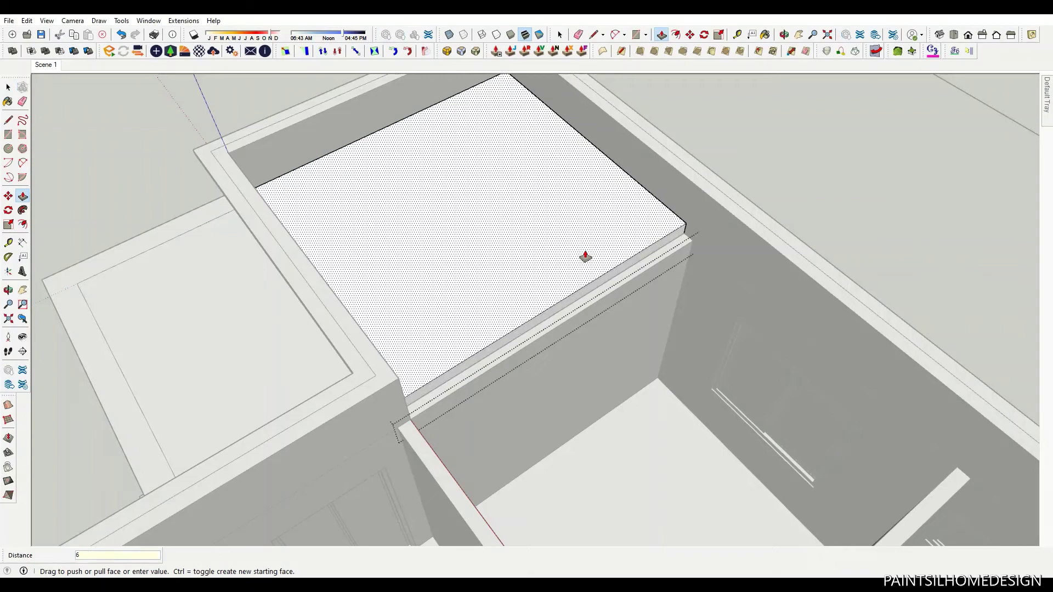
pyautogui.write('00')
pyautogui.press('Return')
pyautogui.press('Return')
# - Draw a line at the wall corner to close a new roof face
pyautogui.scroll(-3, 615, 255)
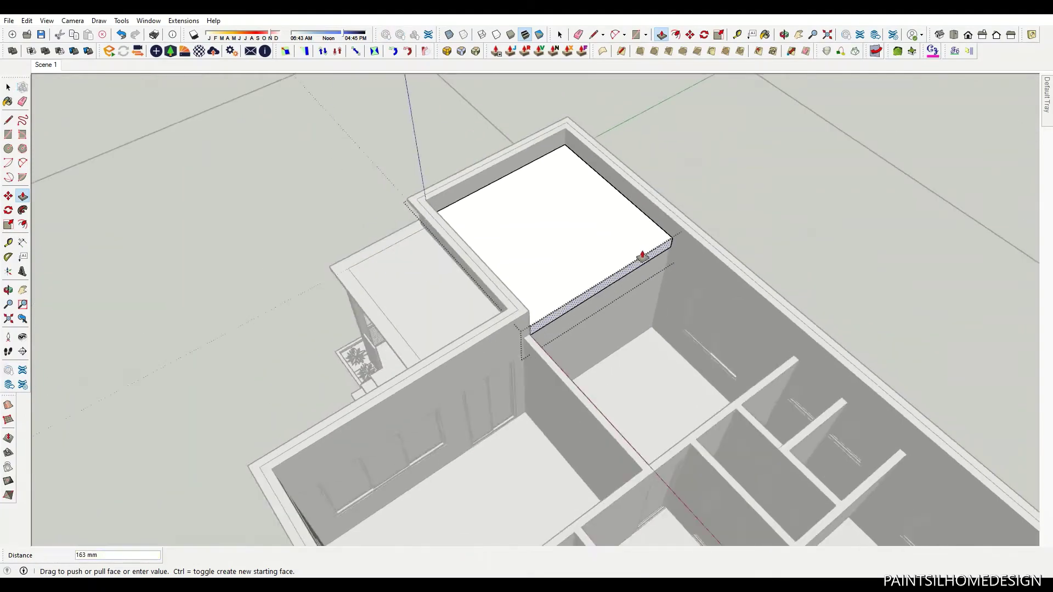
pyautogui.scroll(-3, 764, 287)
pyautogui.scroll(-1, 724, 218)
pyautogui.scroll(3, 724, 218)
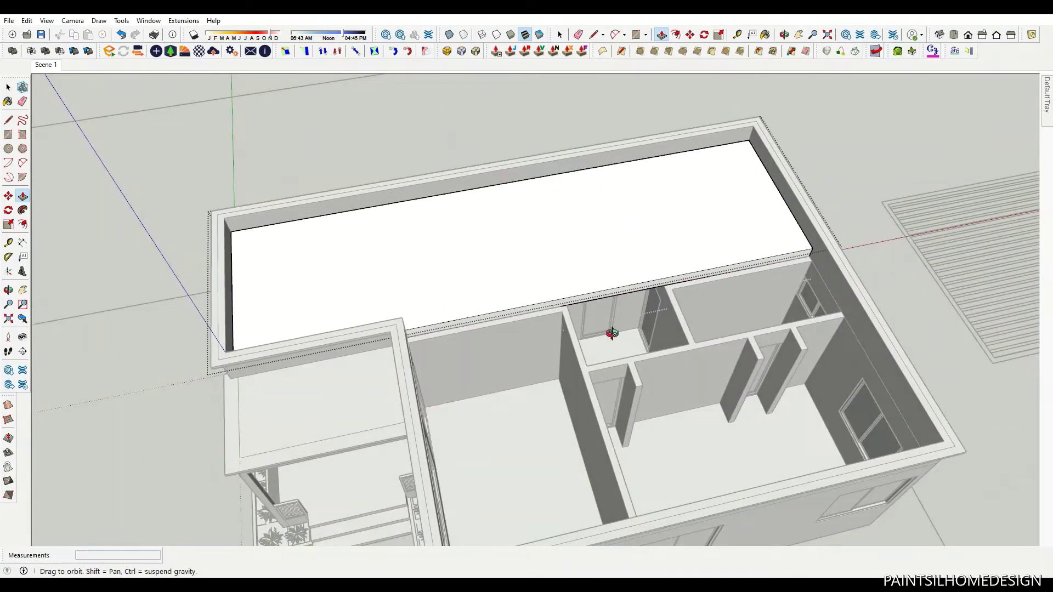
pyautogui.scroll(3, 607, 337)
pyautogui.press('l')
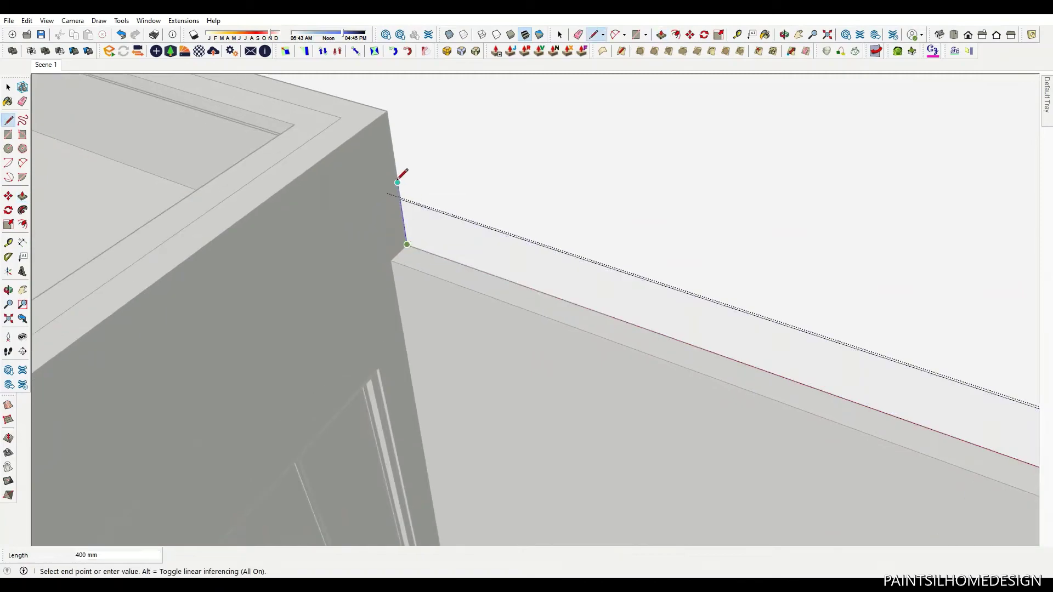
pyautogui.click(399, 198)
# - Push/pull the new roof face to extend the slab
pyautogui.press('p')
pyautogui.click(447, 249)
pyautogui.scroll(-3, 532, 167)
pyautogui.scroll(-3, 532, 188)
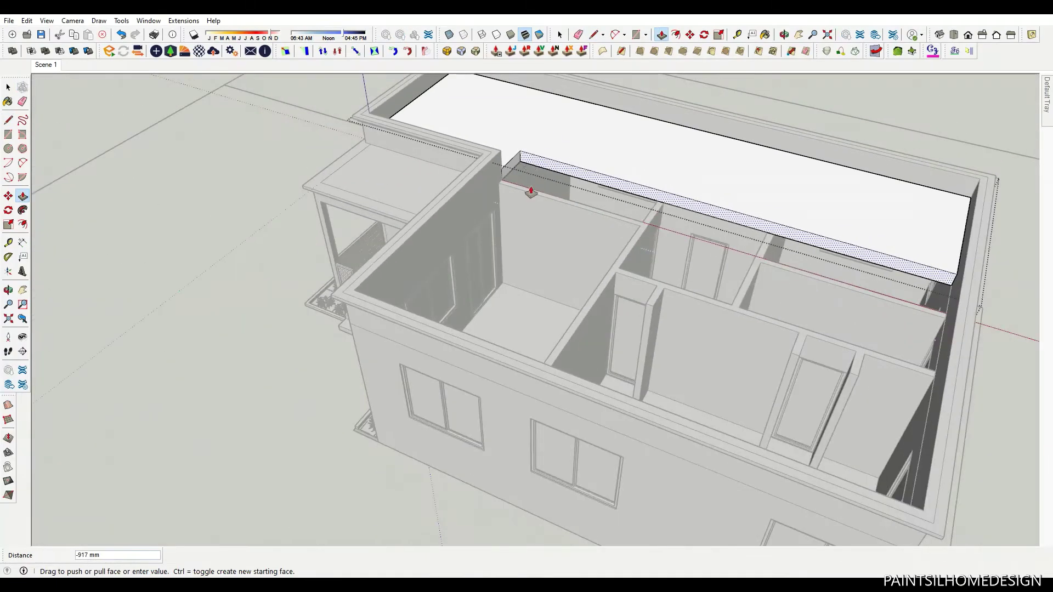
pyautogui.scroll(4, 280, 234)
pyautogui.click(380, 163)
# - Viewing the house from above, draw a line from one roof corner to the far corner
pyautogui.press('f')
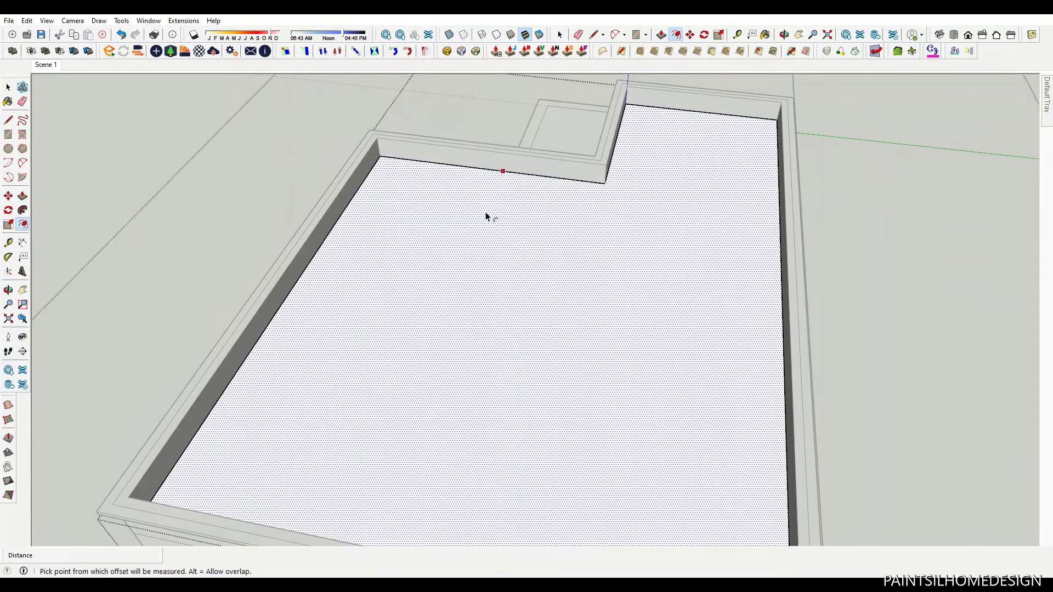
pyautogui.scroll(-5, 492, 224)
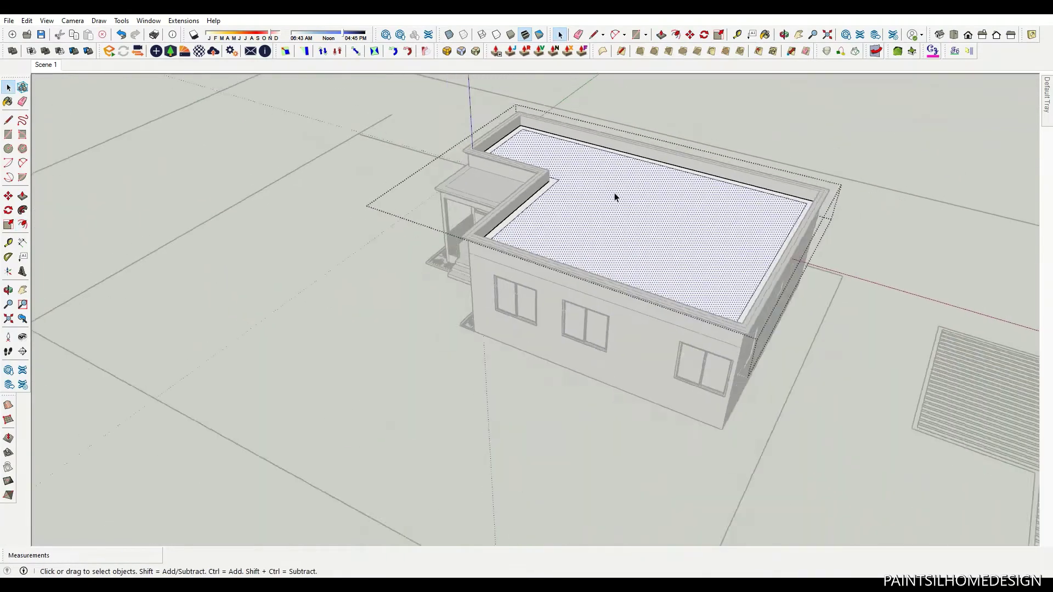
pyautogui.moveTo(616, 195)
pyautogui.mouseDown(button='middle')
pyautogui.moveTo(555, 234)
pyautogui.moveTo(488, 148)
pyautogui.mouseUp(button='middle')
pyautogui.scroll(5, 486, 148)
pyautogui.press('l')
pyautogui.click(486, 149)
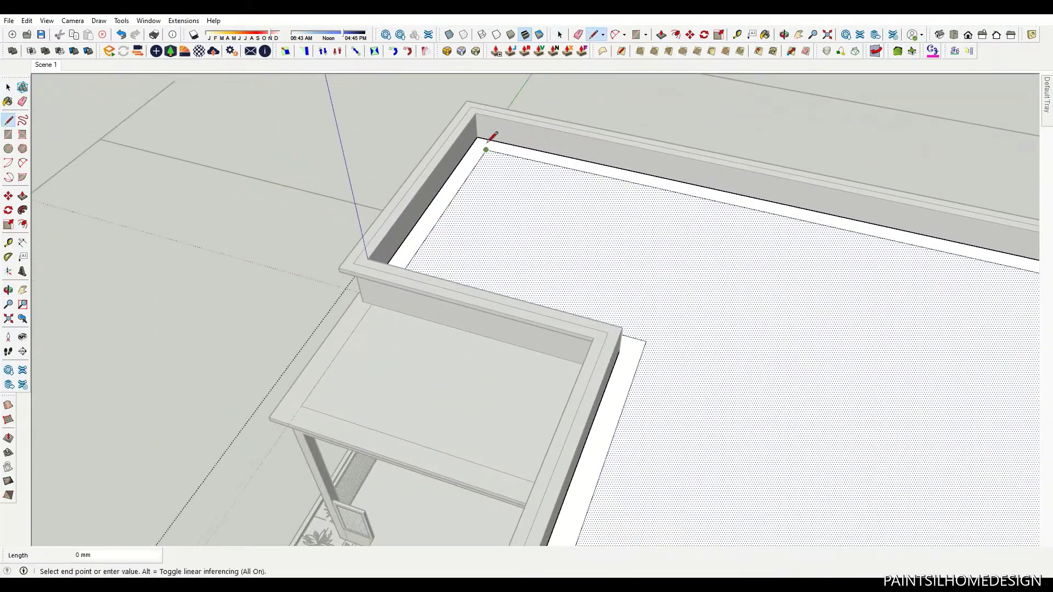
pyautogui.scroll(-5, 515, 149)
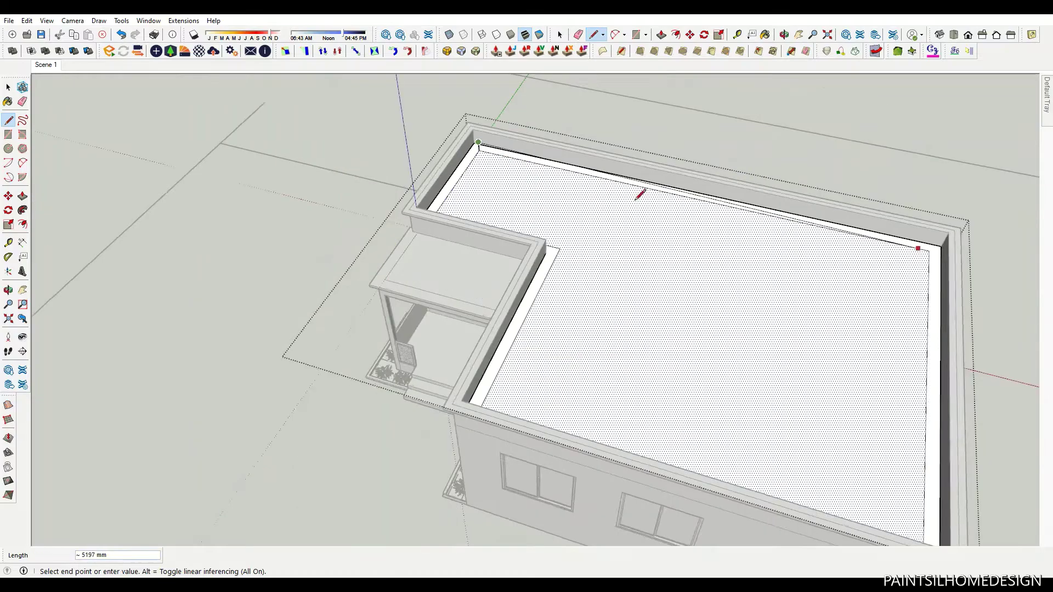
pyautogui.click(907, 243)
pyautogui.press('space')
pyautogui.scroll(5, 591, 167)
# - Try push/pulling the roof face, then abandon it and orbit out to a full exterior view
pyautogui.press('p')
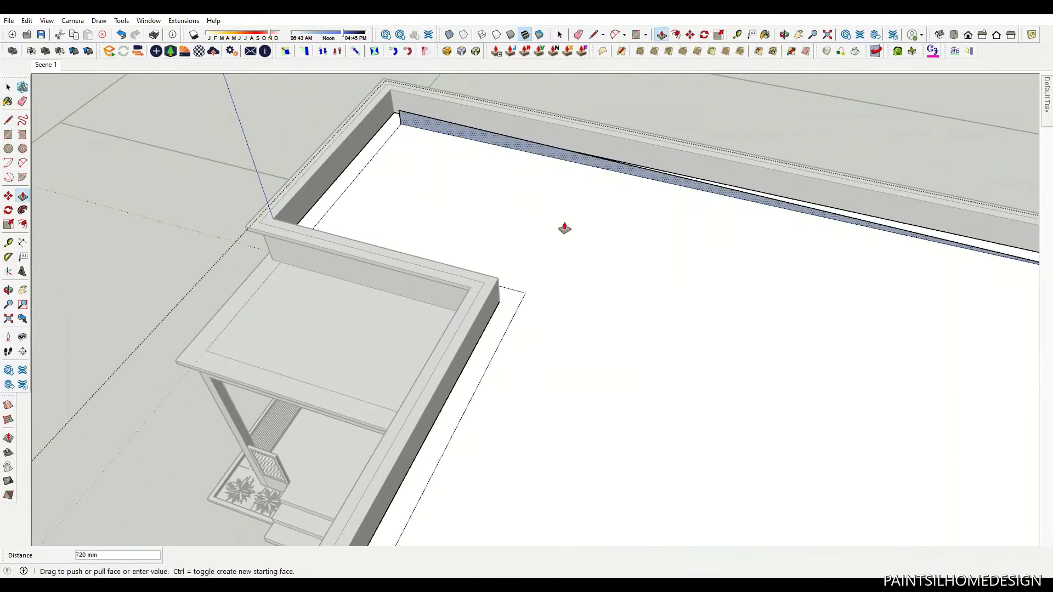
pyautogui.click(564, 228)
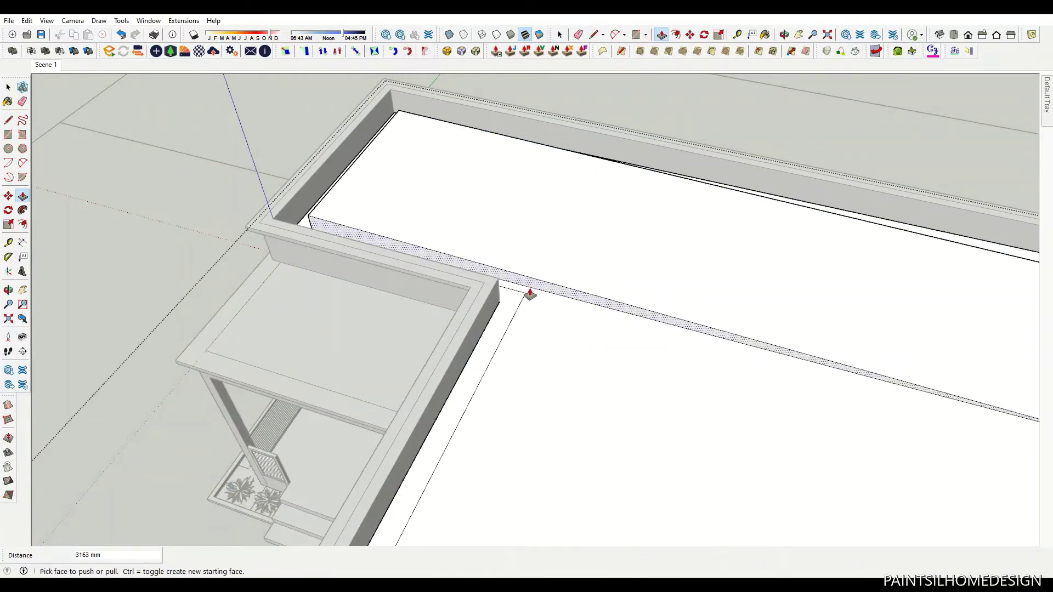
pyautogui.scroll(3, 527, 298)
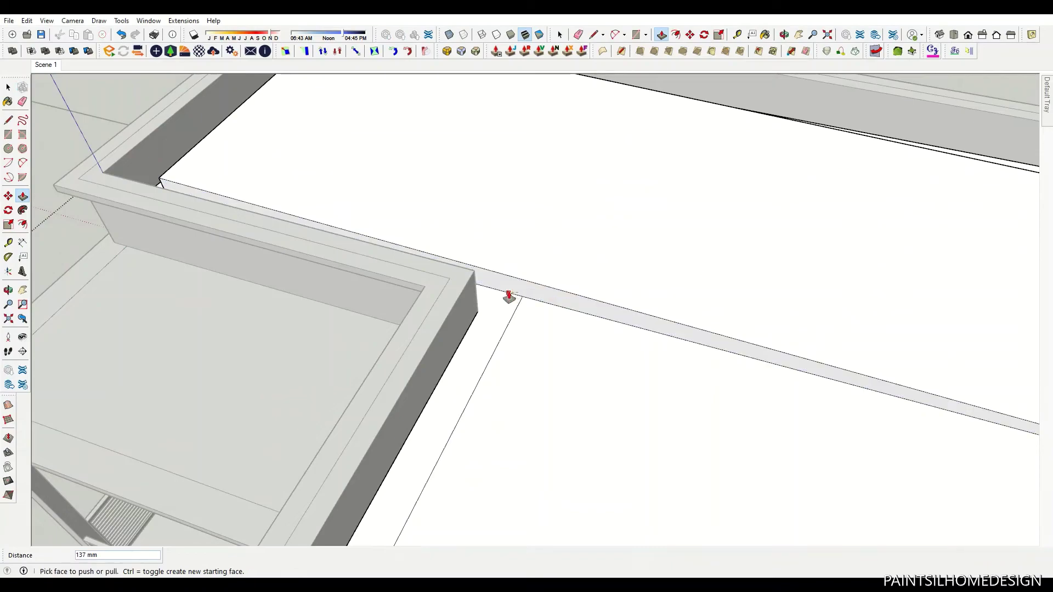
pyautogui.press('e')
pyautogui.scroll(-3, 511, 214)
pyautogui.scroll(-3, 529, 269)
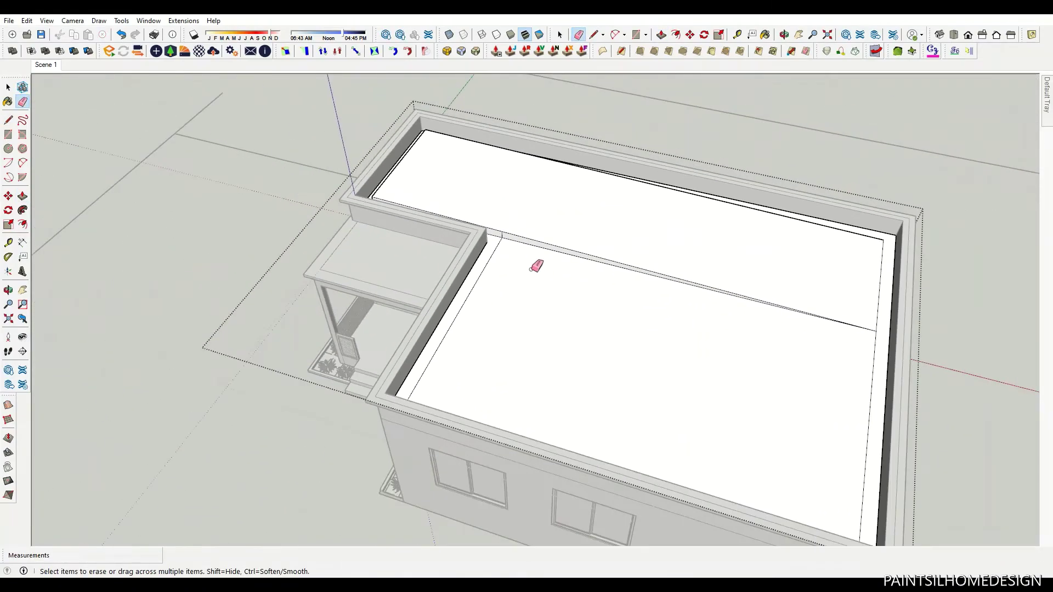
pyautogui.press('p')
pyautogui.scroll(3, 525, 238)
pyautogui.moveTo(525, 237)
pyautogui.mouseDown(button='middle')
pyautogui.moveTo(380, 318)
pyautogui.moveTo(349, 496)
pyautogui.mouseUp(button='middle')
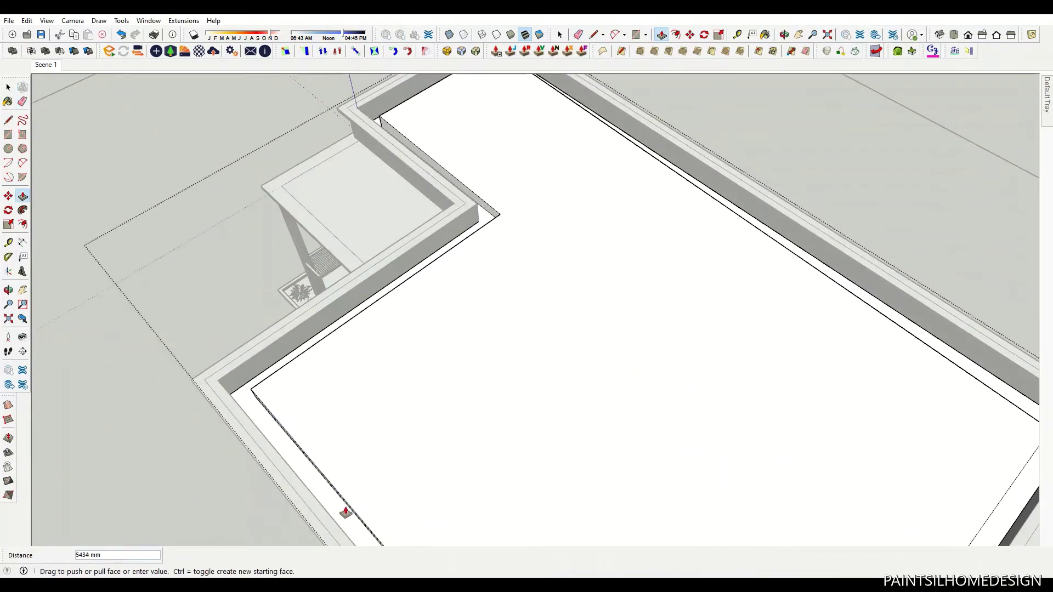
pyautogui.press('space')
pyautogui.scroll(-5, 340, 516)
pyautogui.moveTo(527, 329); pyautogui.dragTo(666, 205, button='middle')
pyautogui.scroll(-3, 667, 206)
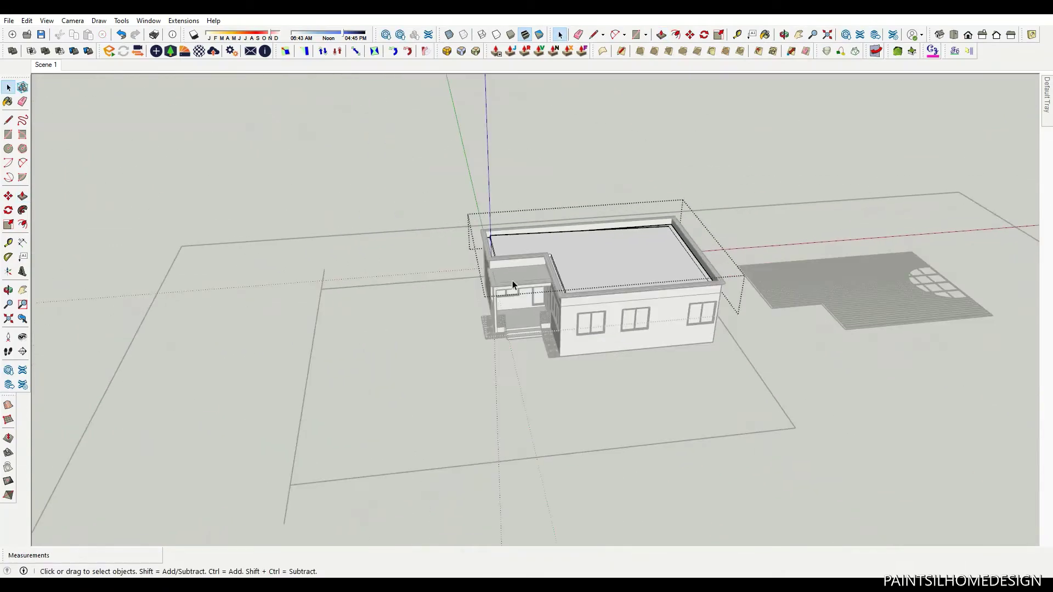
pyautogui.scroll(2, 631, 329)
pyautogui.moveTo(631, 329)
pyautogui.mouseDown(button='middle')
pyautogui.moveTo(553, 254)
pyautogui.moveTo(500, 328)
pyautogui.moveTo(624, 351)
pyautogui.moveTo(282, 360)
pyautogui.moveTo(446, 345)
pyautogui.mouseUp(button='middle')
pyautogui.scroll(2, 553, 254)
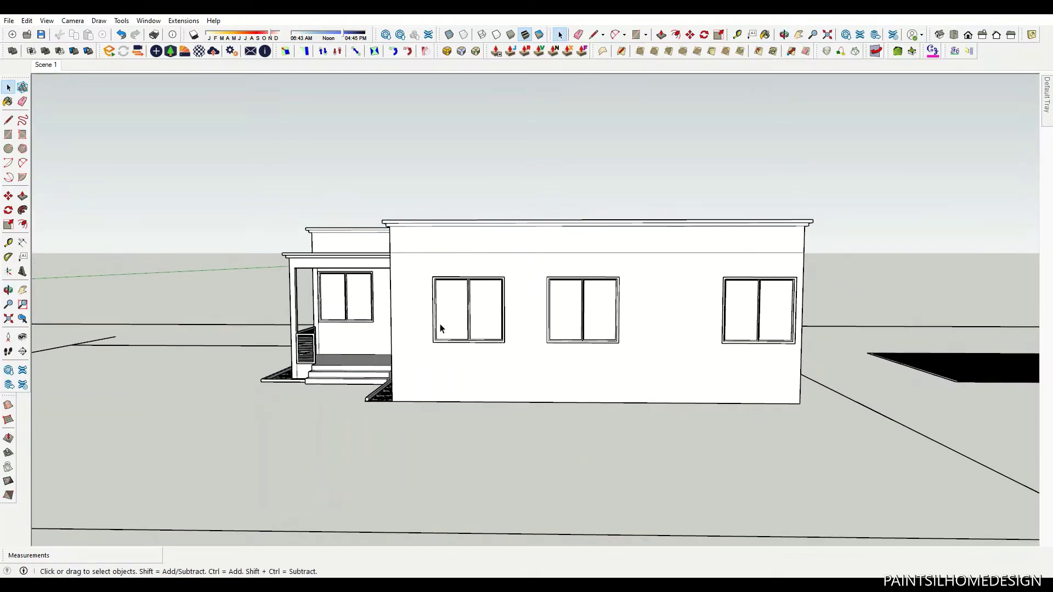
pyautogui.scroll(1, 437, 329)
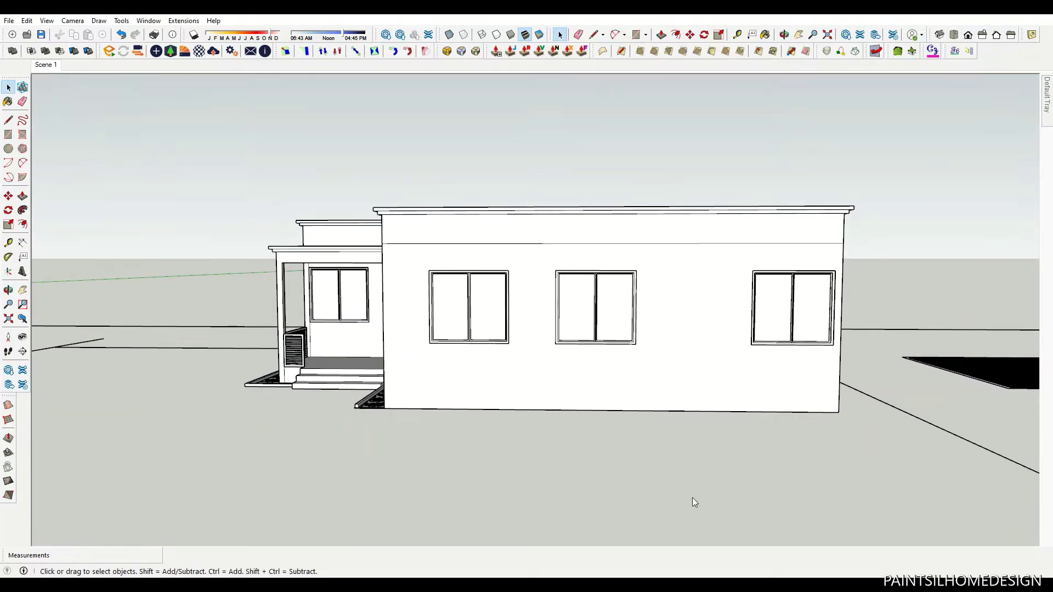